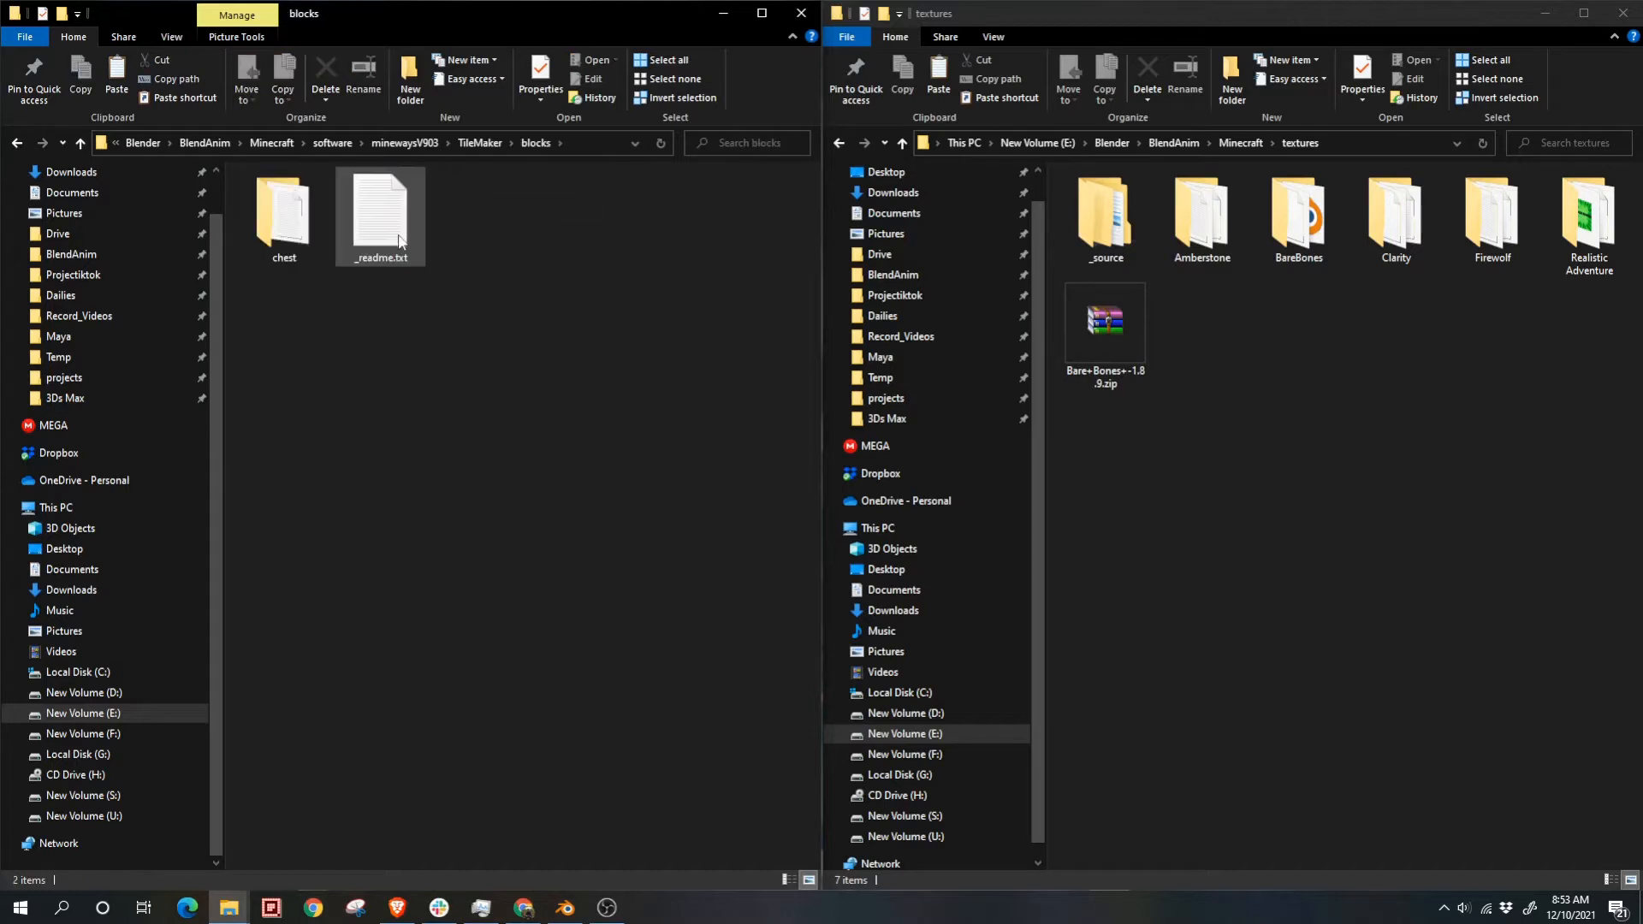
# Step: Open the BareBones texture pack's assets\minecraft\textures\blocks folder
pyautogui.click(1135, 341)
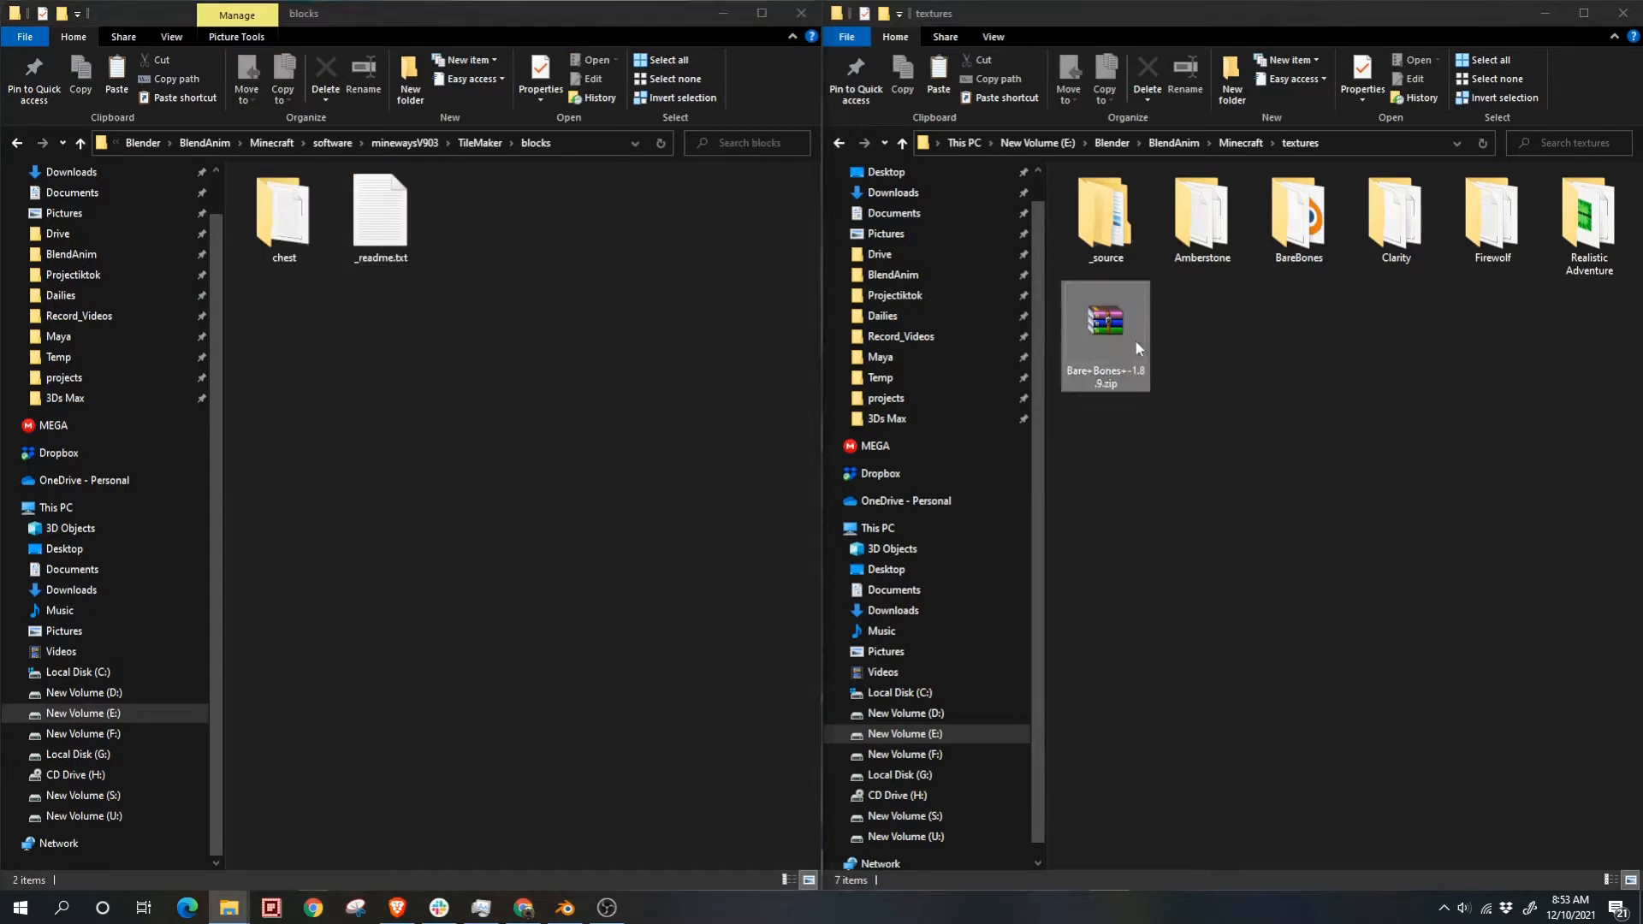
pyautogui.click(1301, 235)
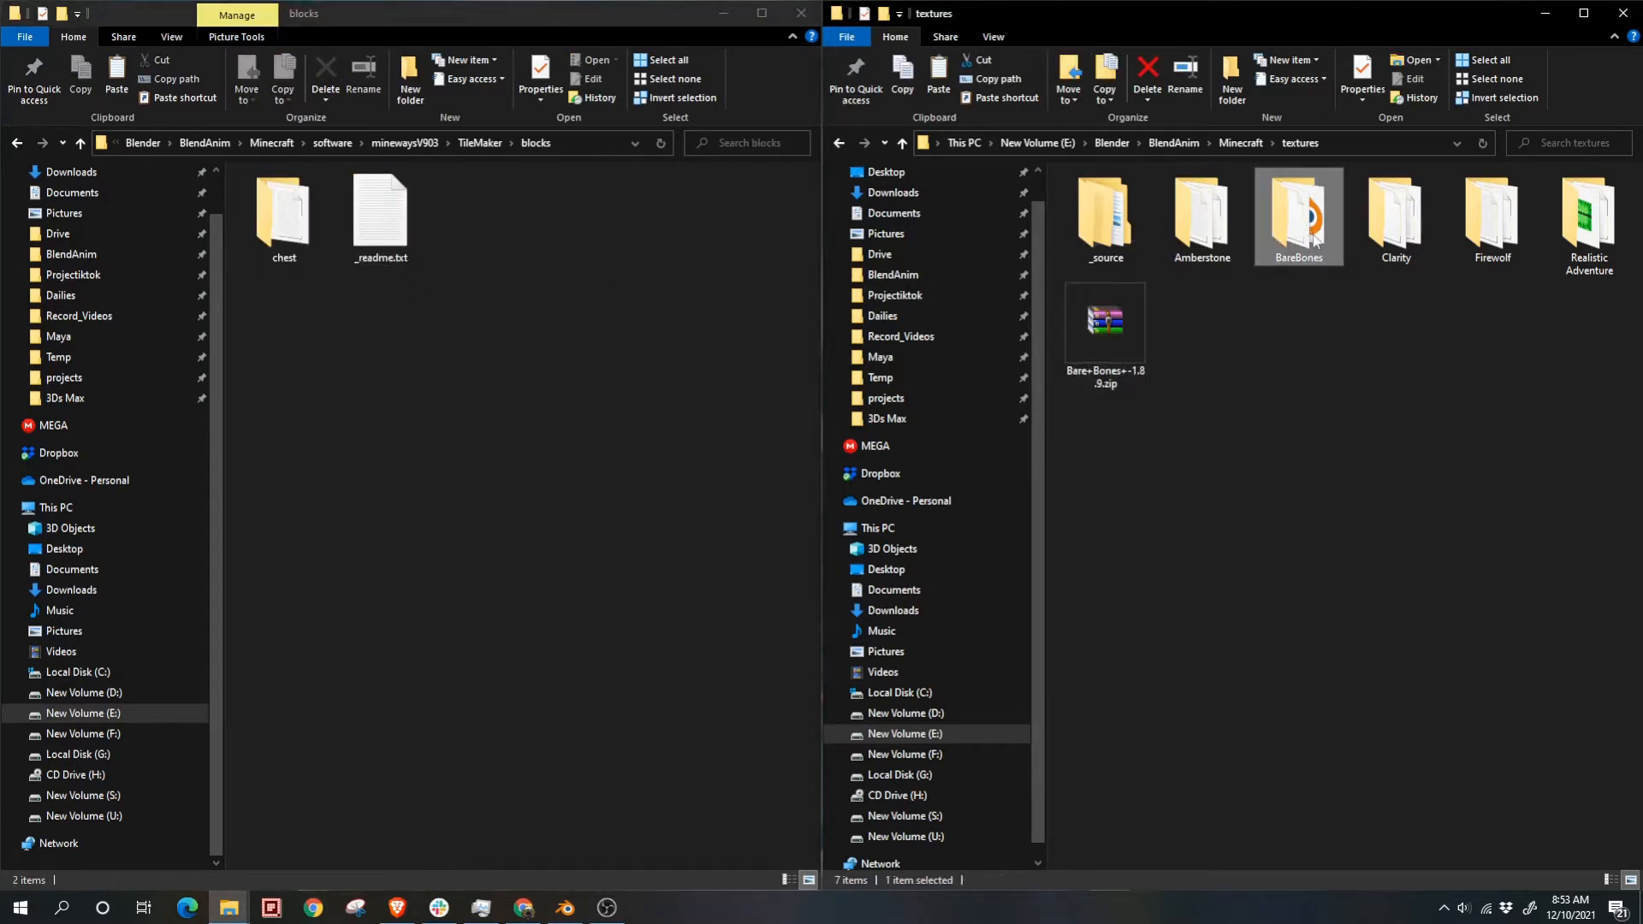
pyautogui.doubleClick(1315, 241)
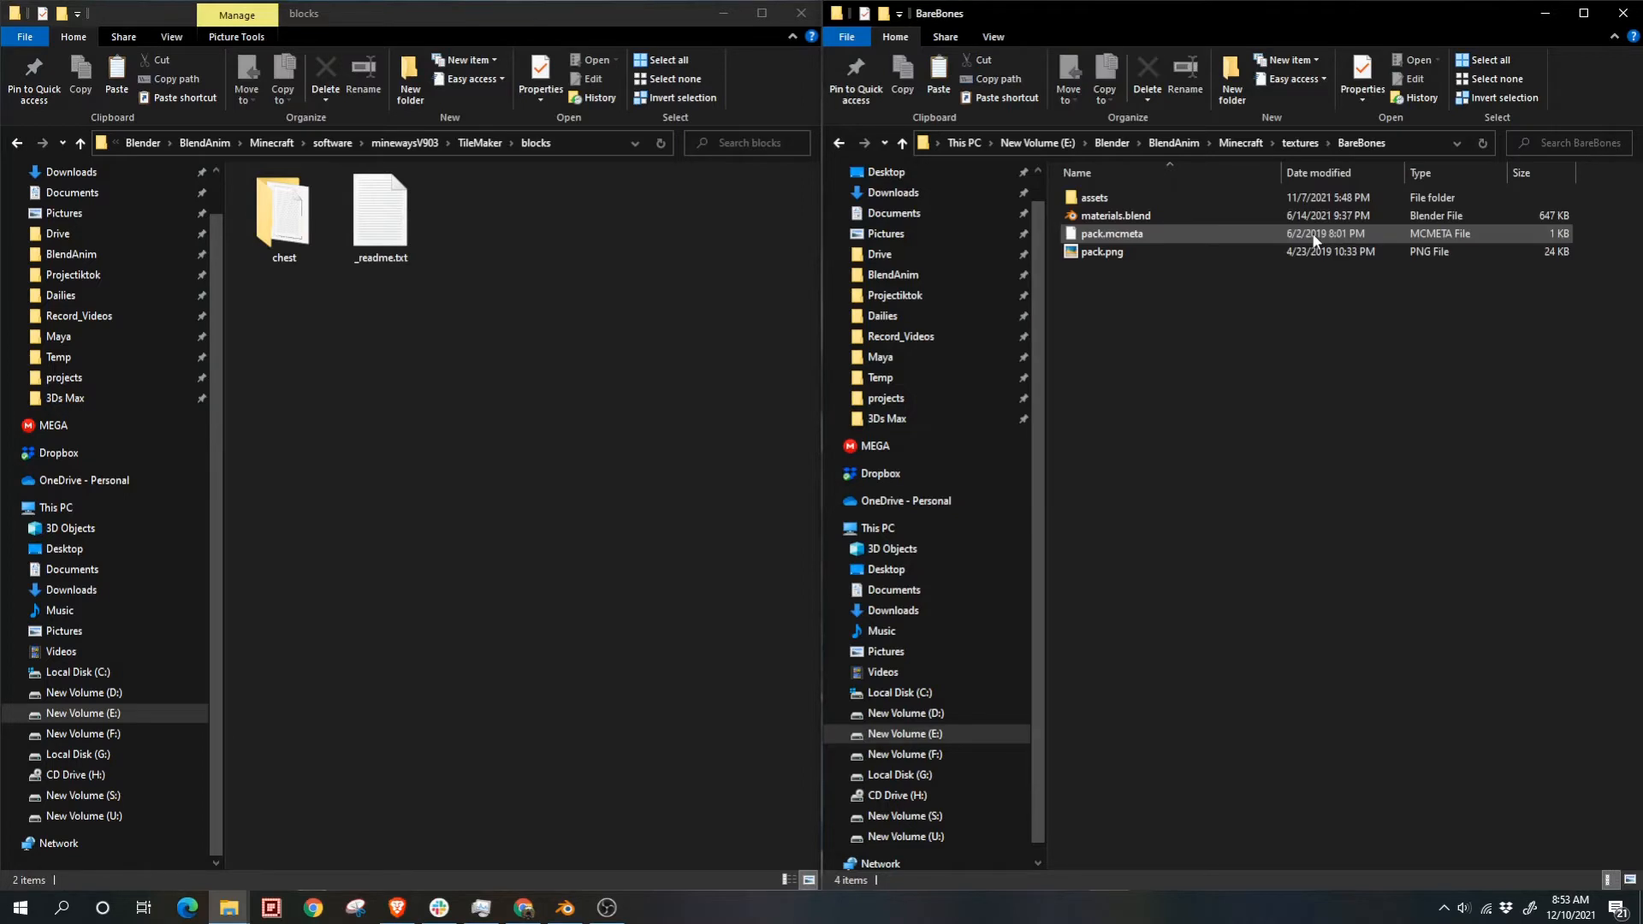
pyautogui.doubleClick(1100, 198)
pyautogui.click(1109, 200)
pyautogui.doubleClick(1110, 202)
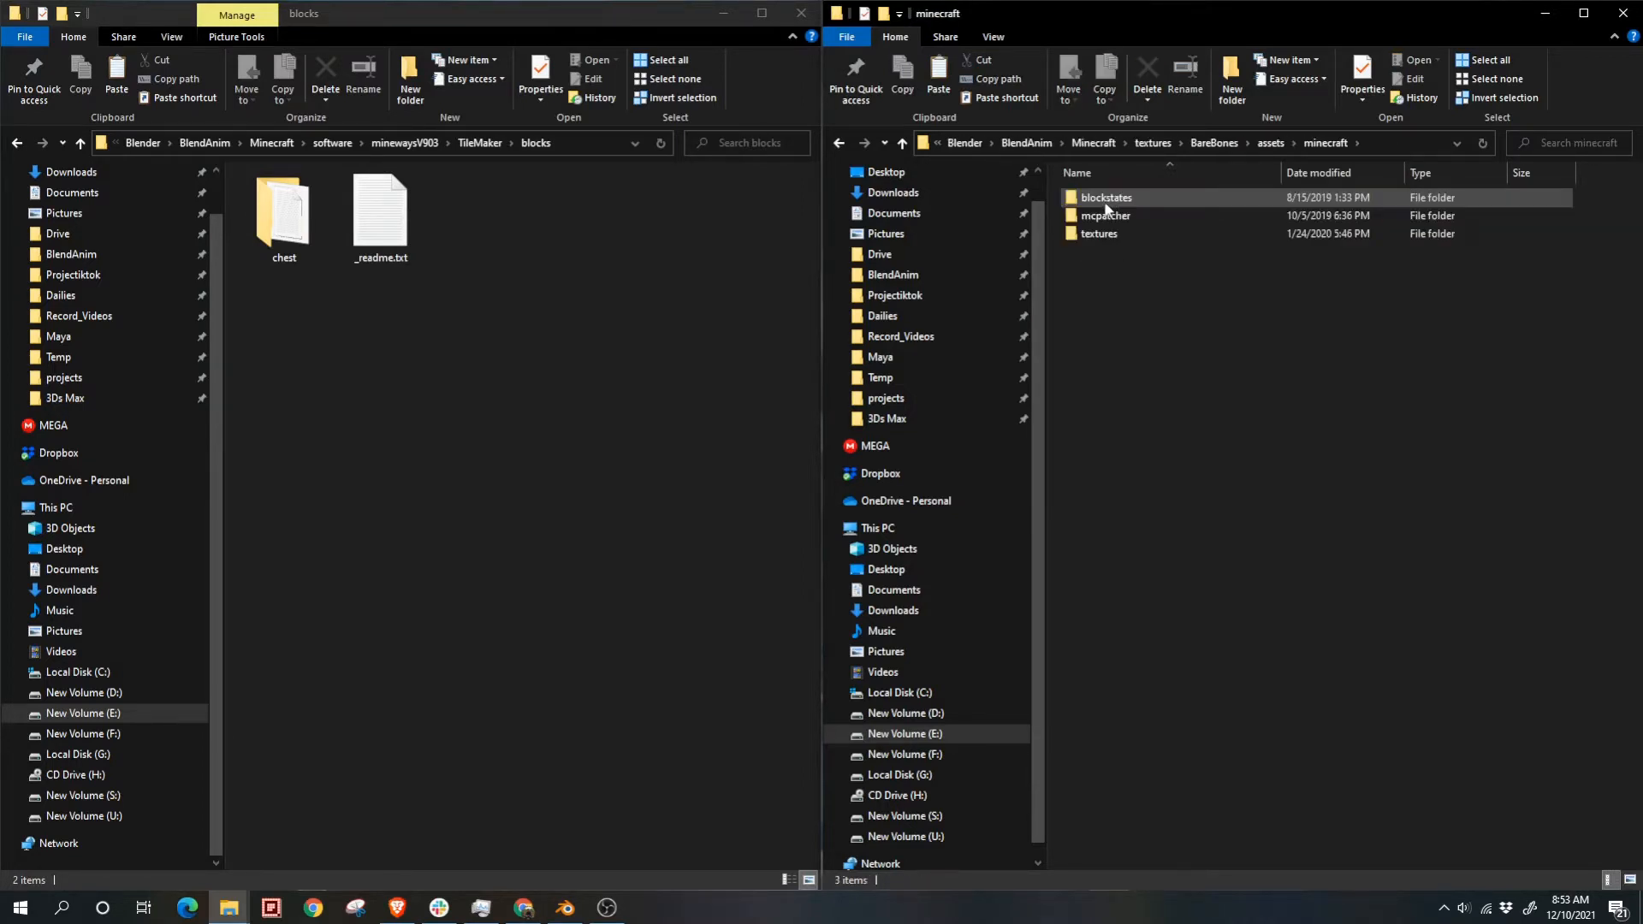
pyautogui.doubleClick(1102, 234)
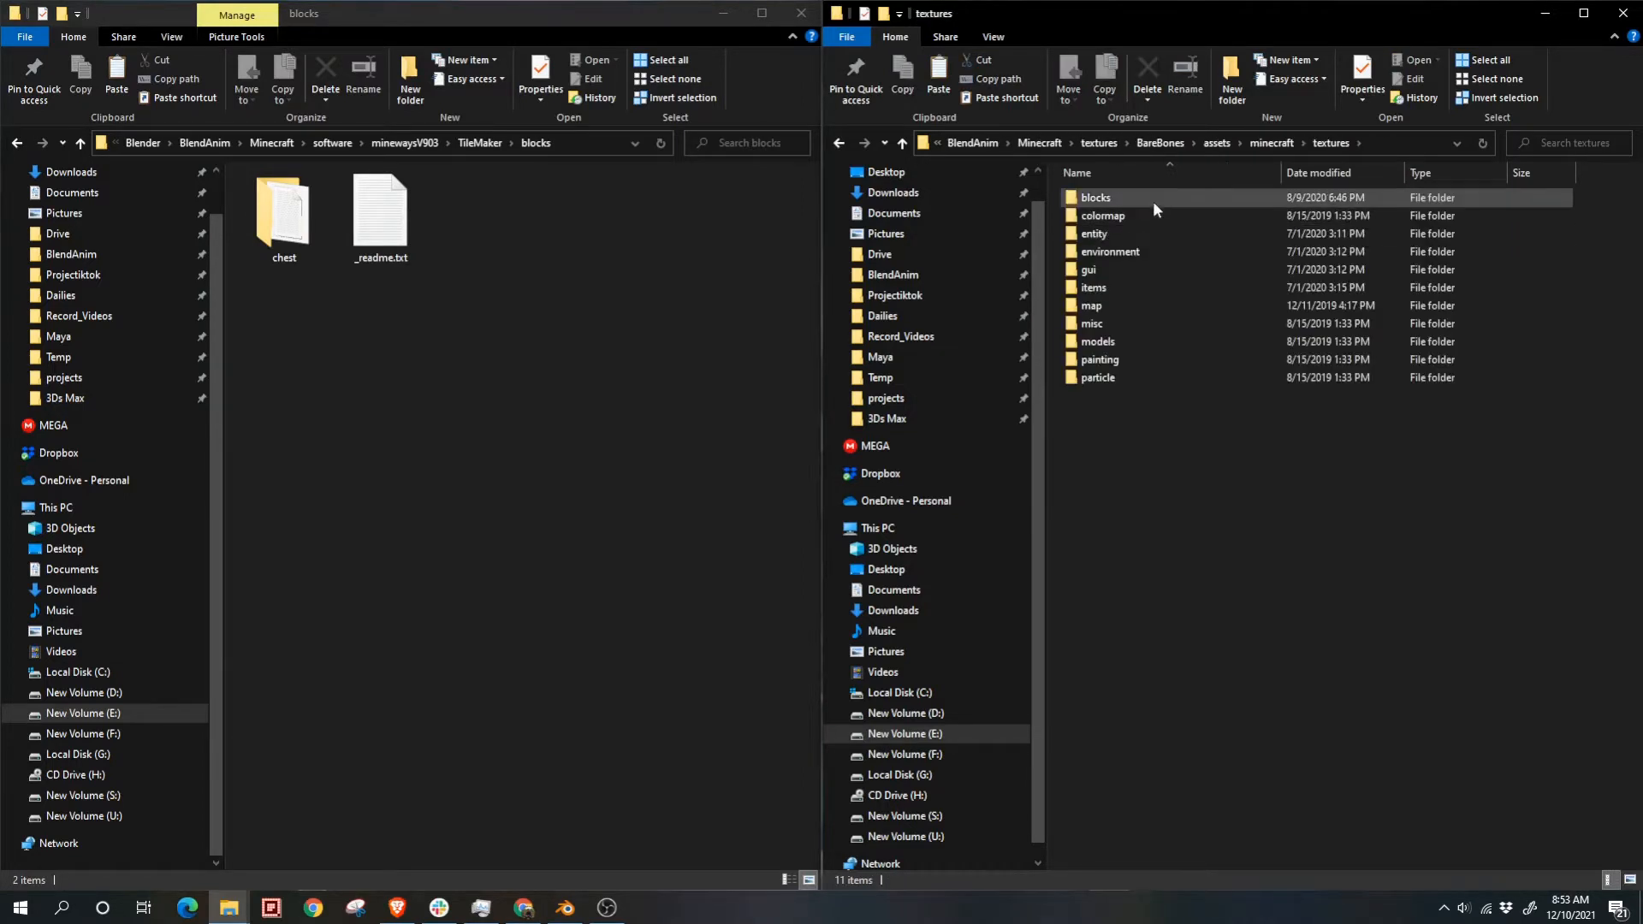
pyautogui.doubleClick(1153, 200)
# Step: Copy all the BareBones block textures into TileMaker's blocks folder
pyautogui.click(1172, 254)
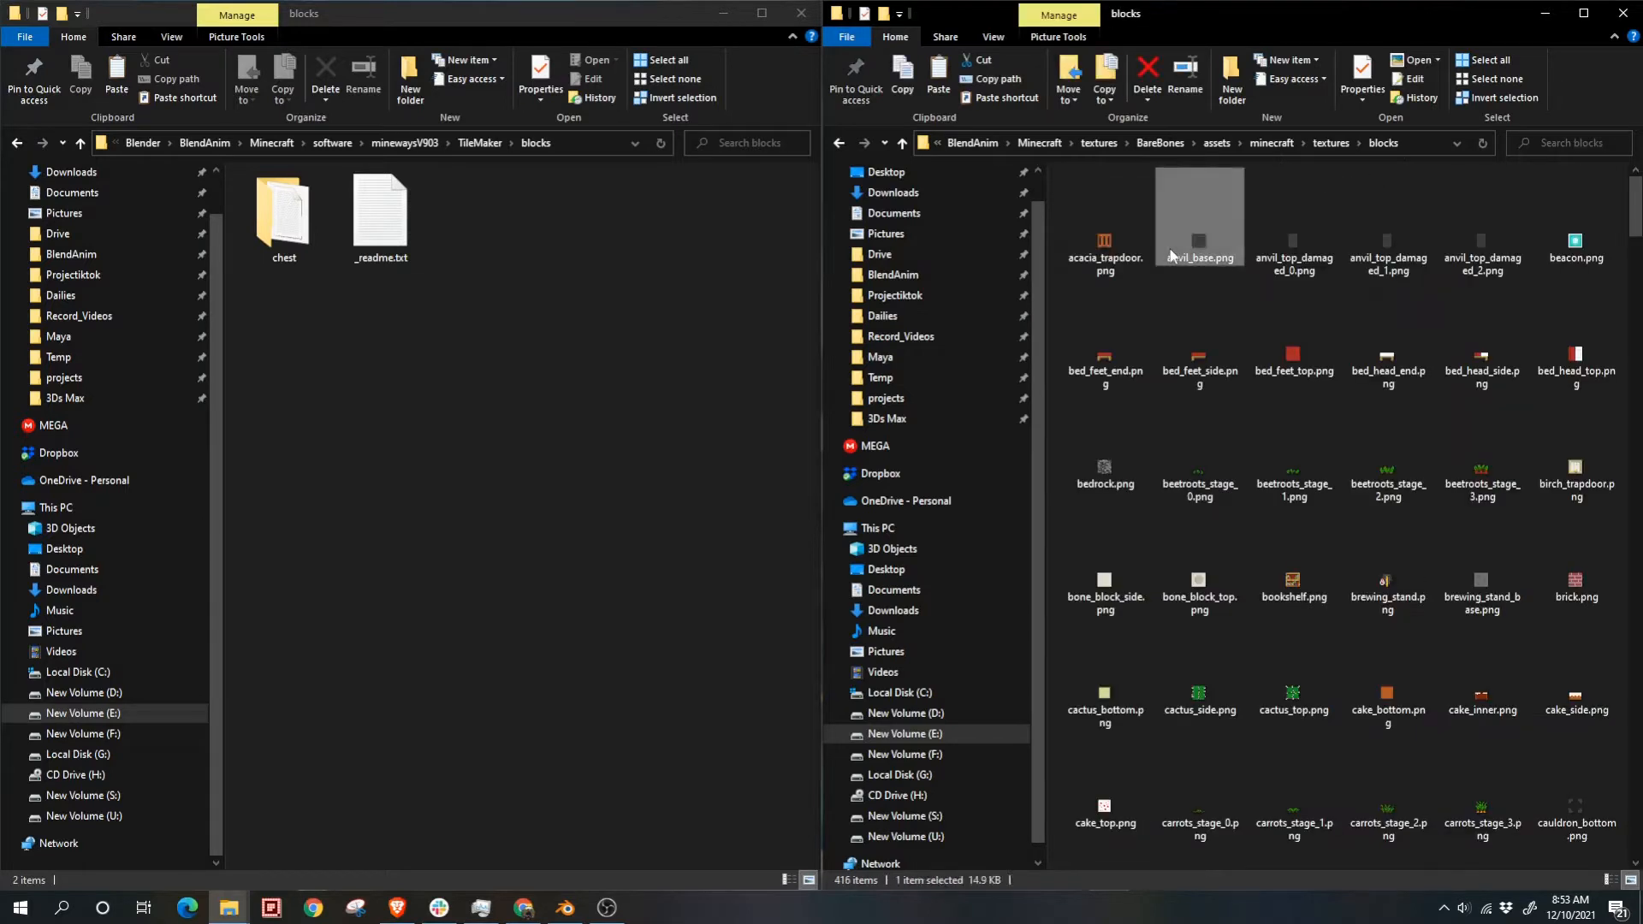
pyautogui.hotkey('ctrl', 'a')
pyautogui.rightClick(1171, 248)
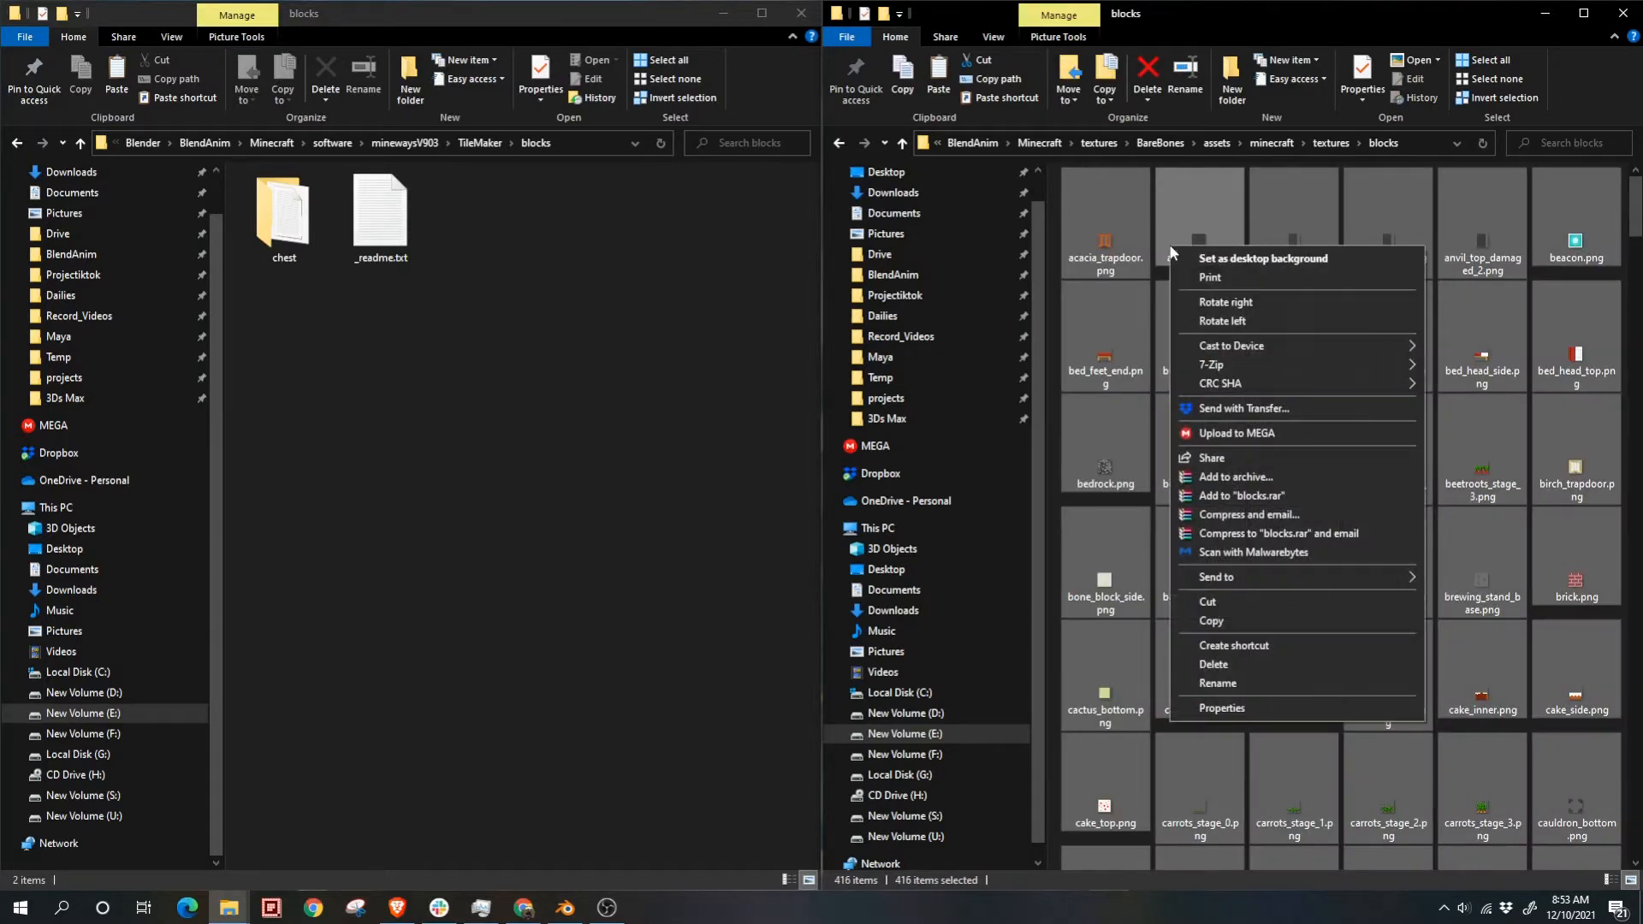
pyautogui.click(1241, 614)
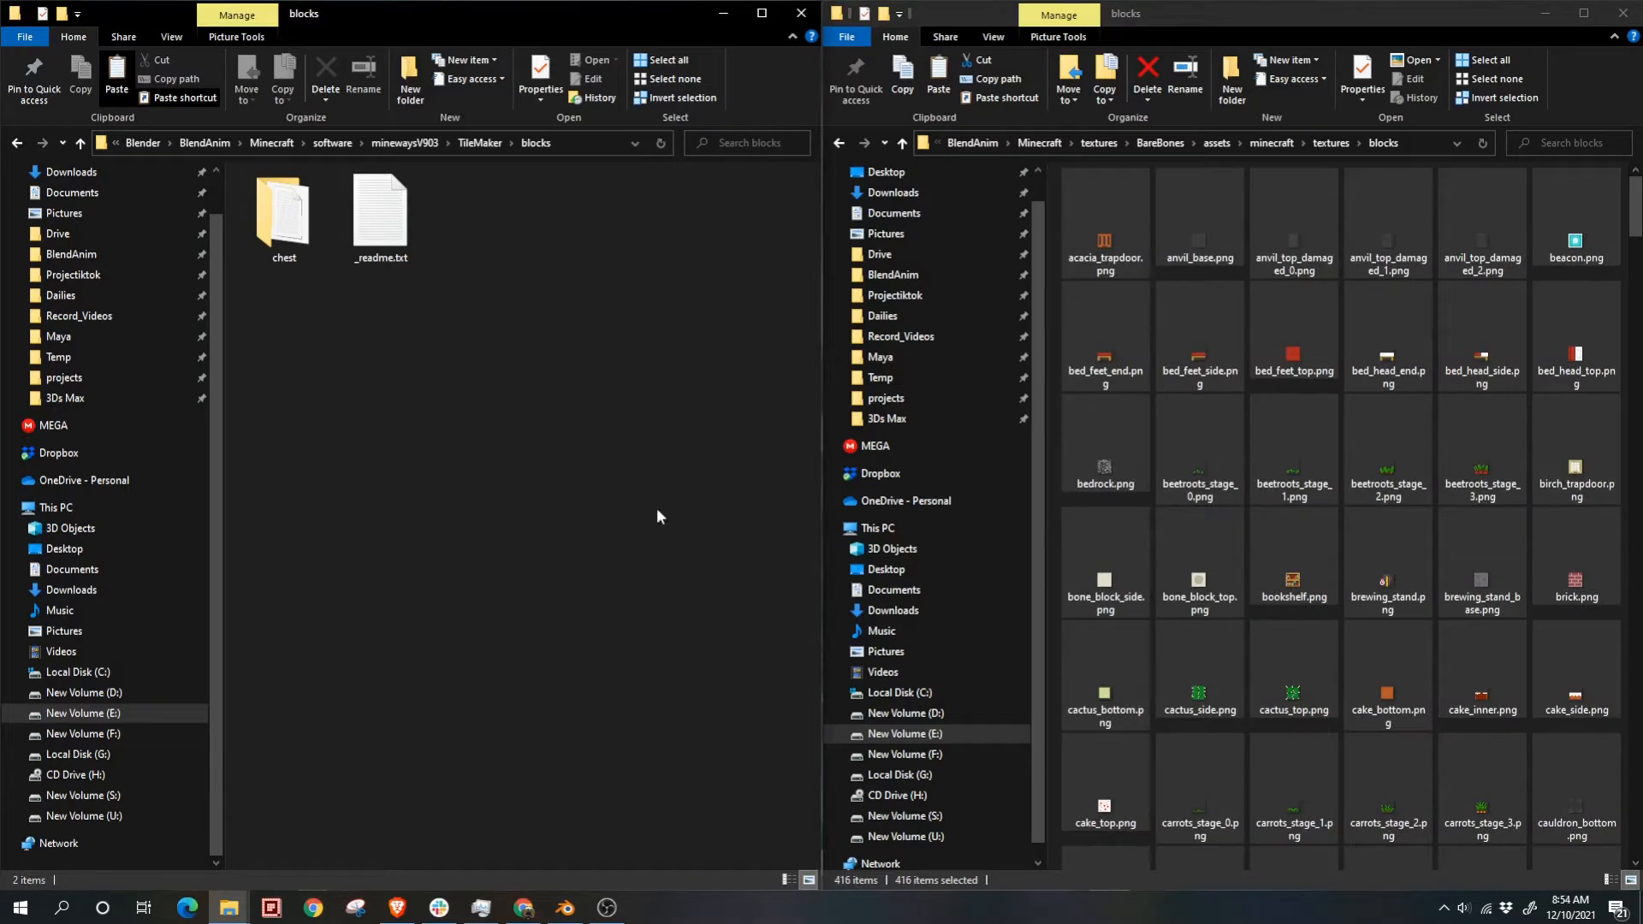
pyautogui.hotkey('ctrl', 'v')
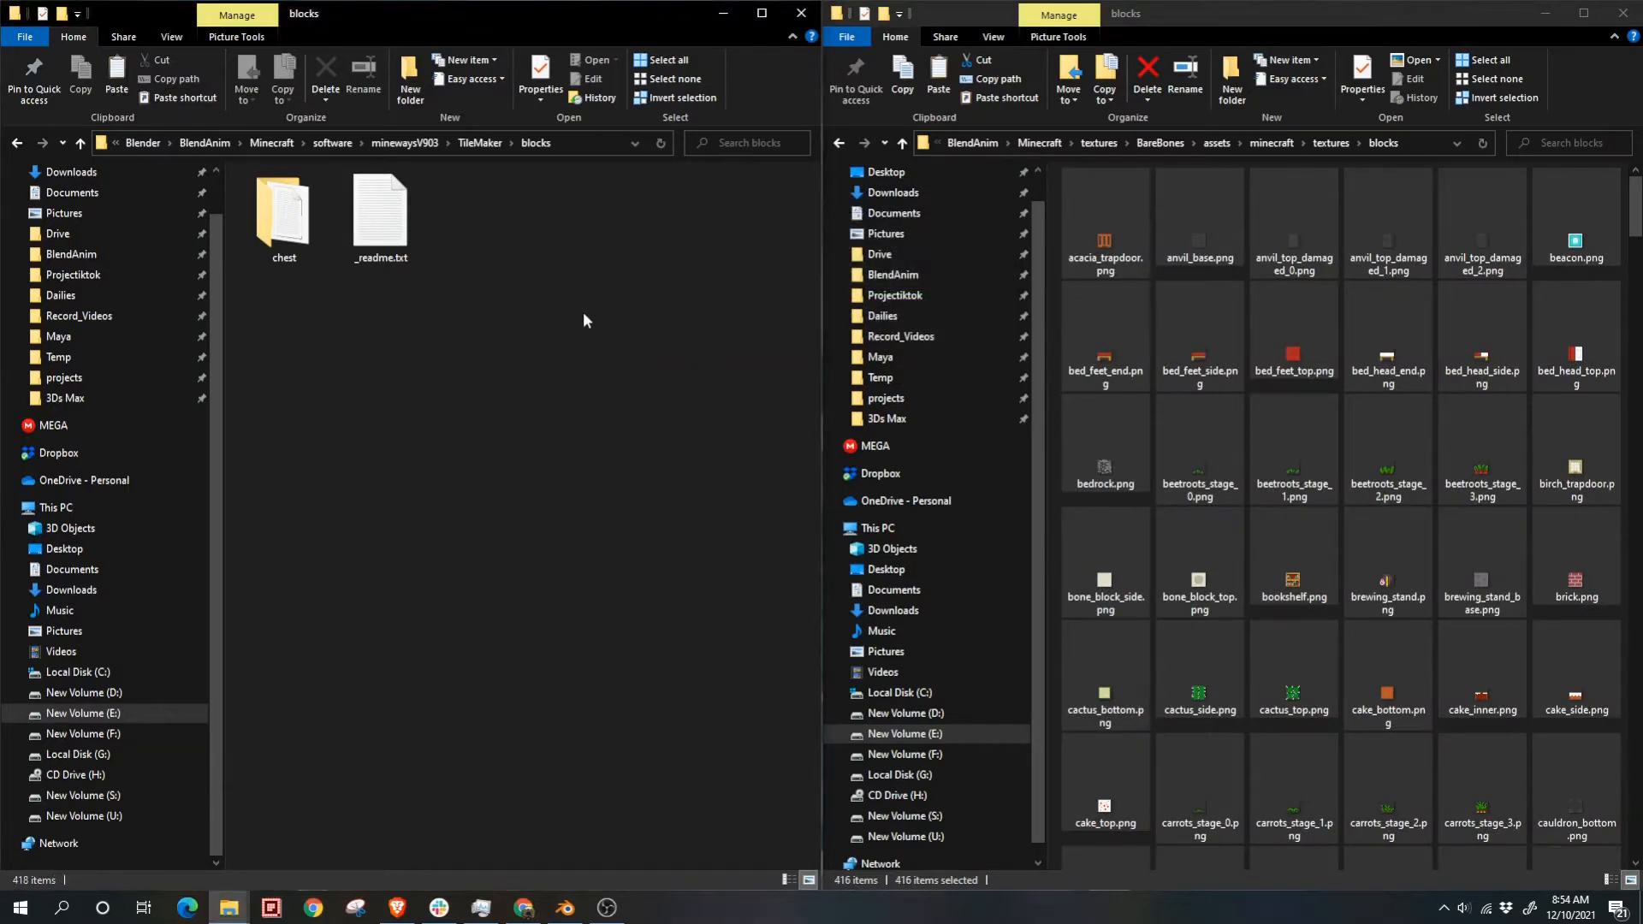
pyautogui.click(608, 319)
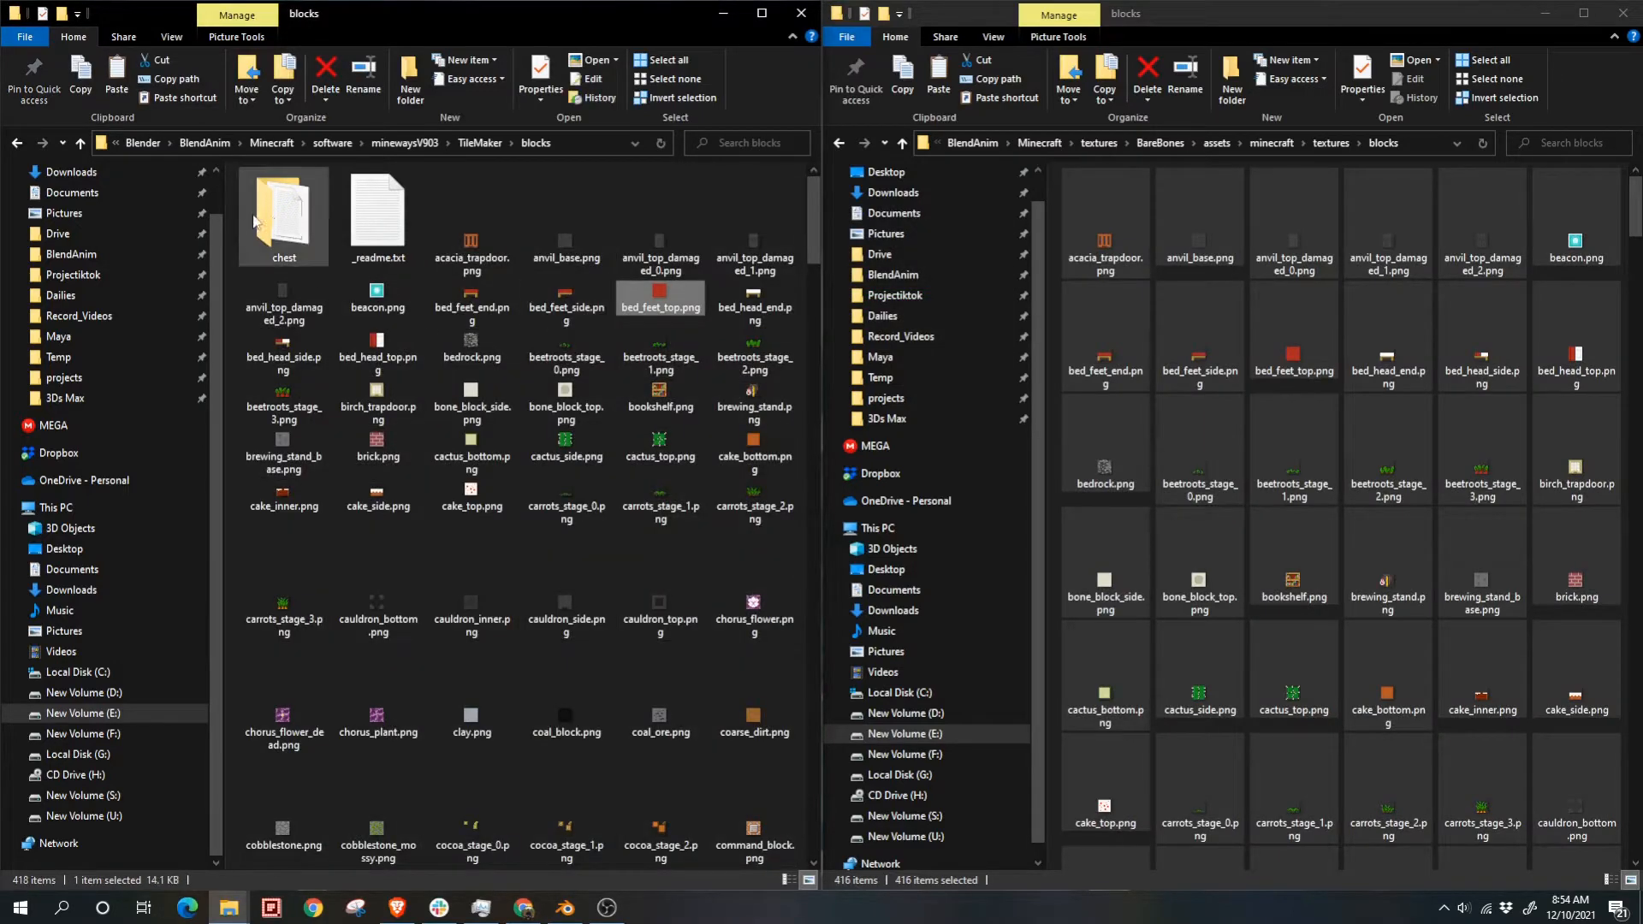
# Step: Open the chest folder in TileMaker's blocks folder and the BareBones textures\entity\chest folder alongside it
pyautogui.doubleClick(283, 214)
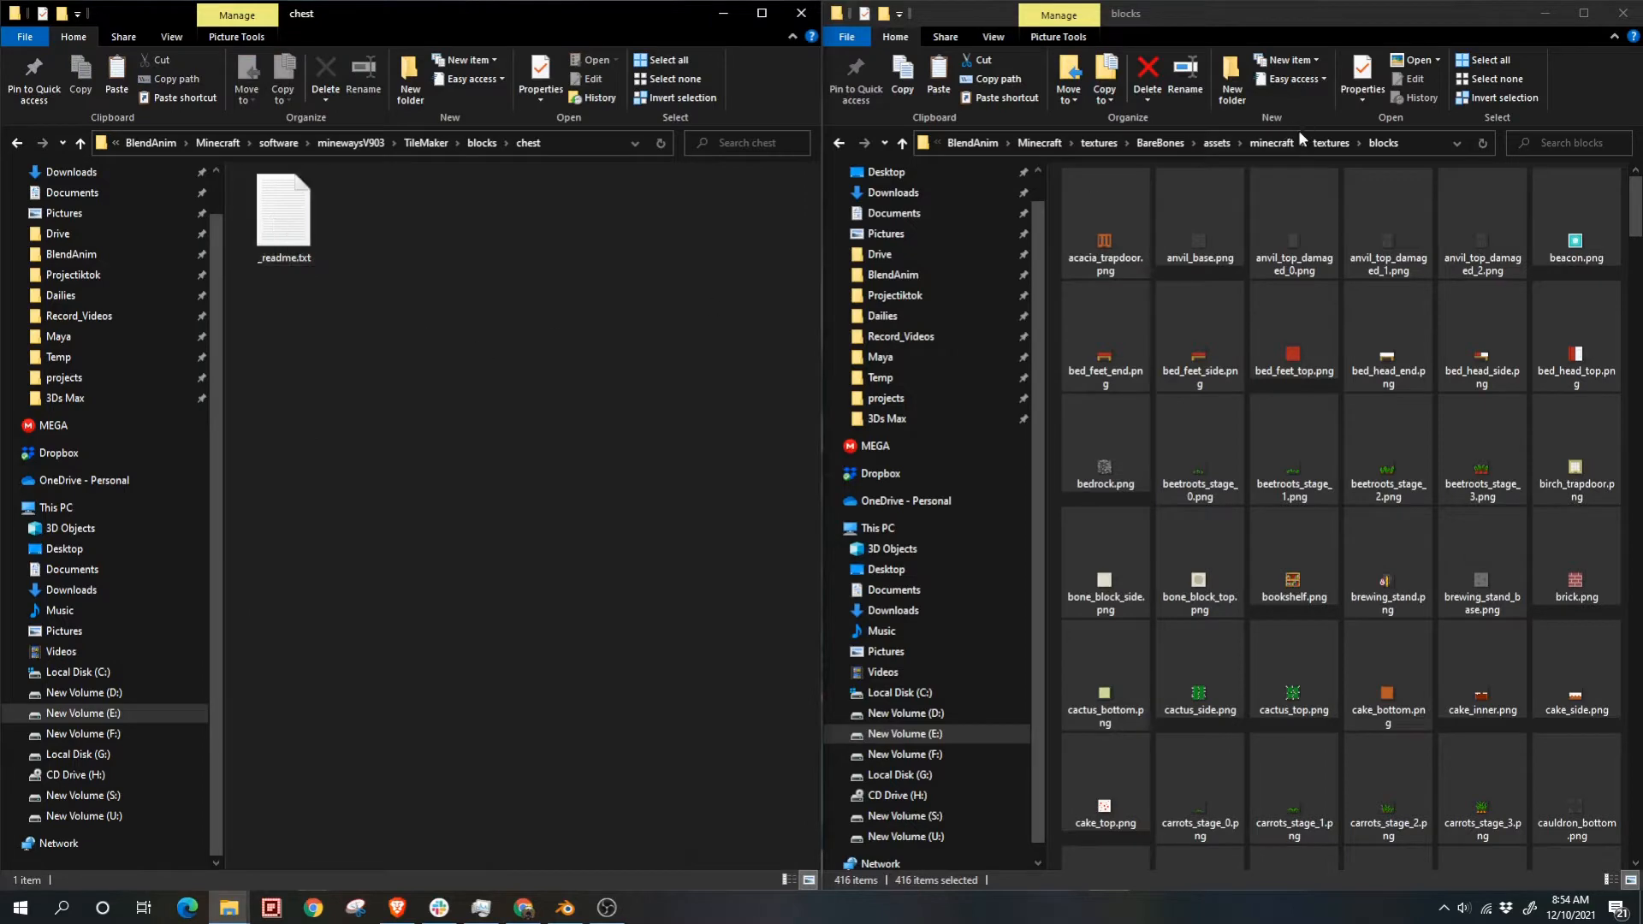
pyautogui.click(1272, 143)
pyautogui.doubleClick(1202, 234)
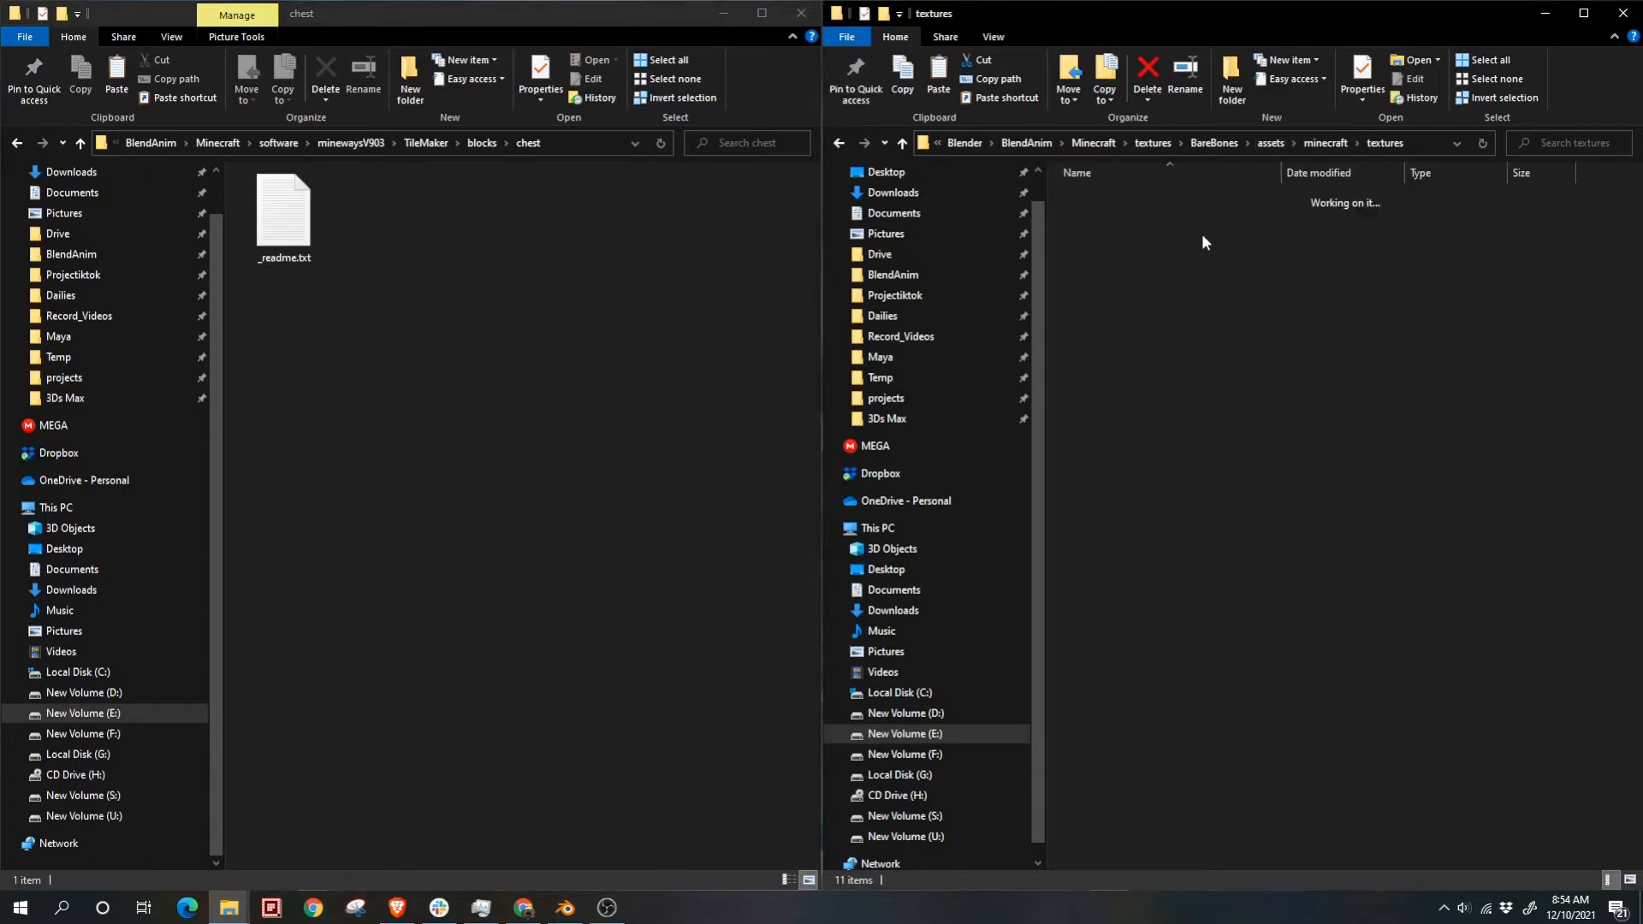
pyautogui.doubleClick(1117, 235)
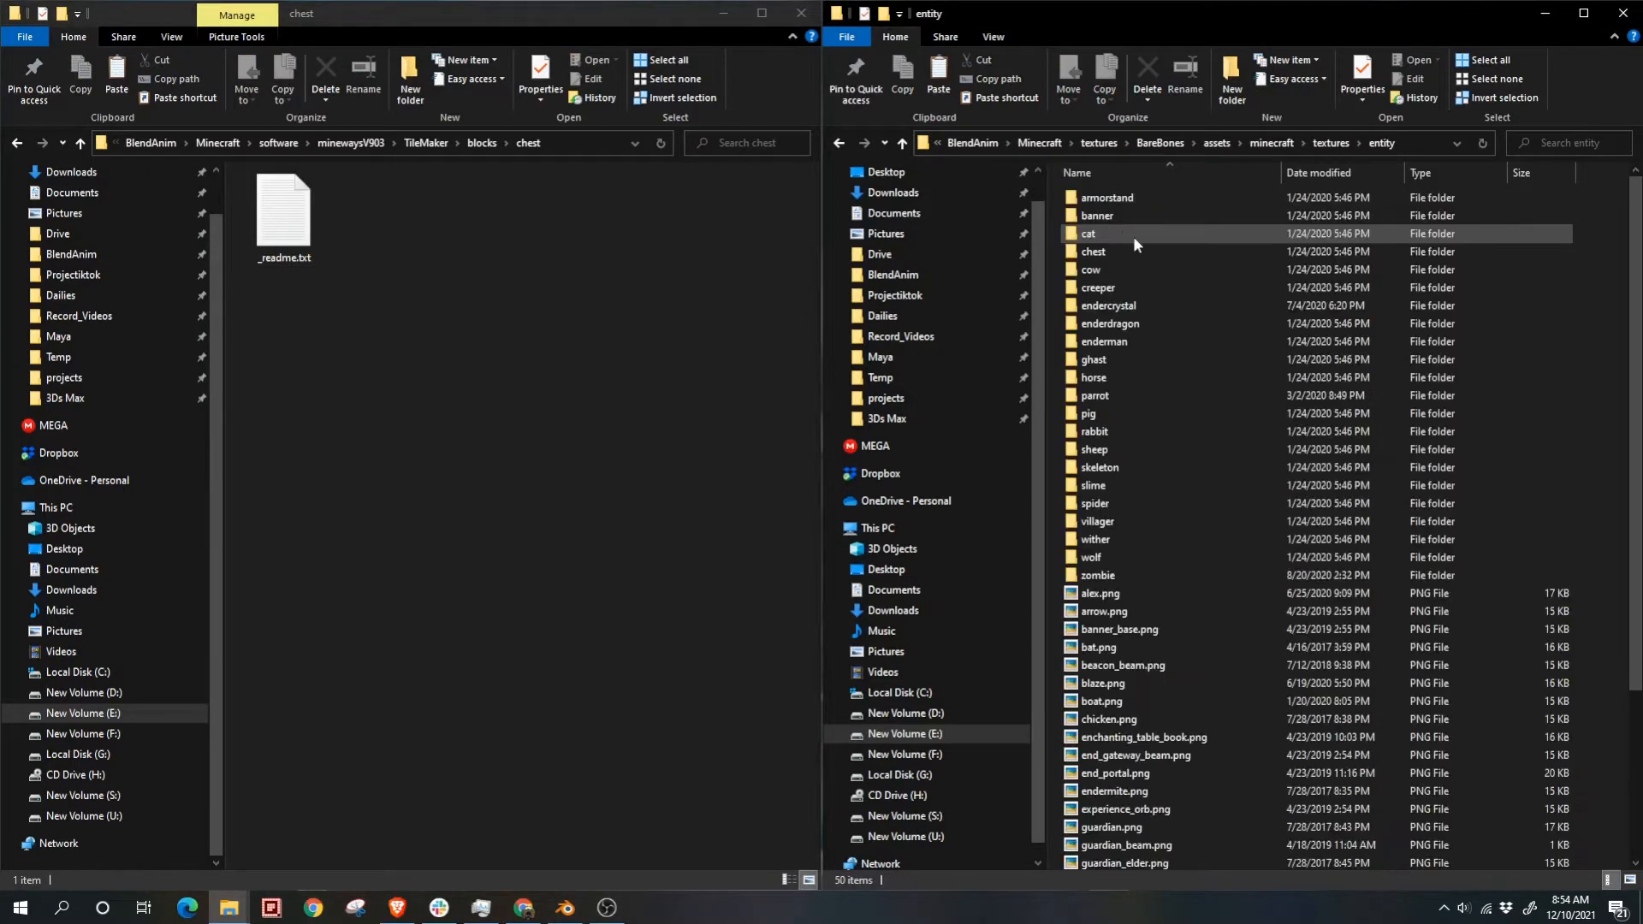
pyautogui.doubleClick(1128, 250)
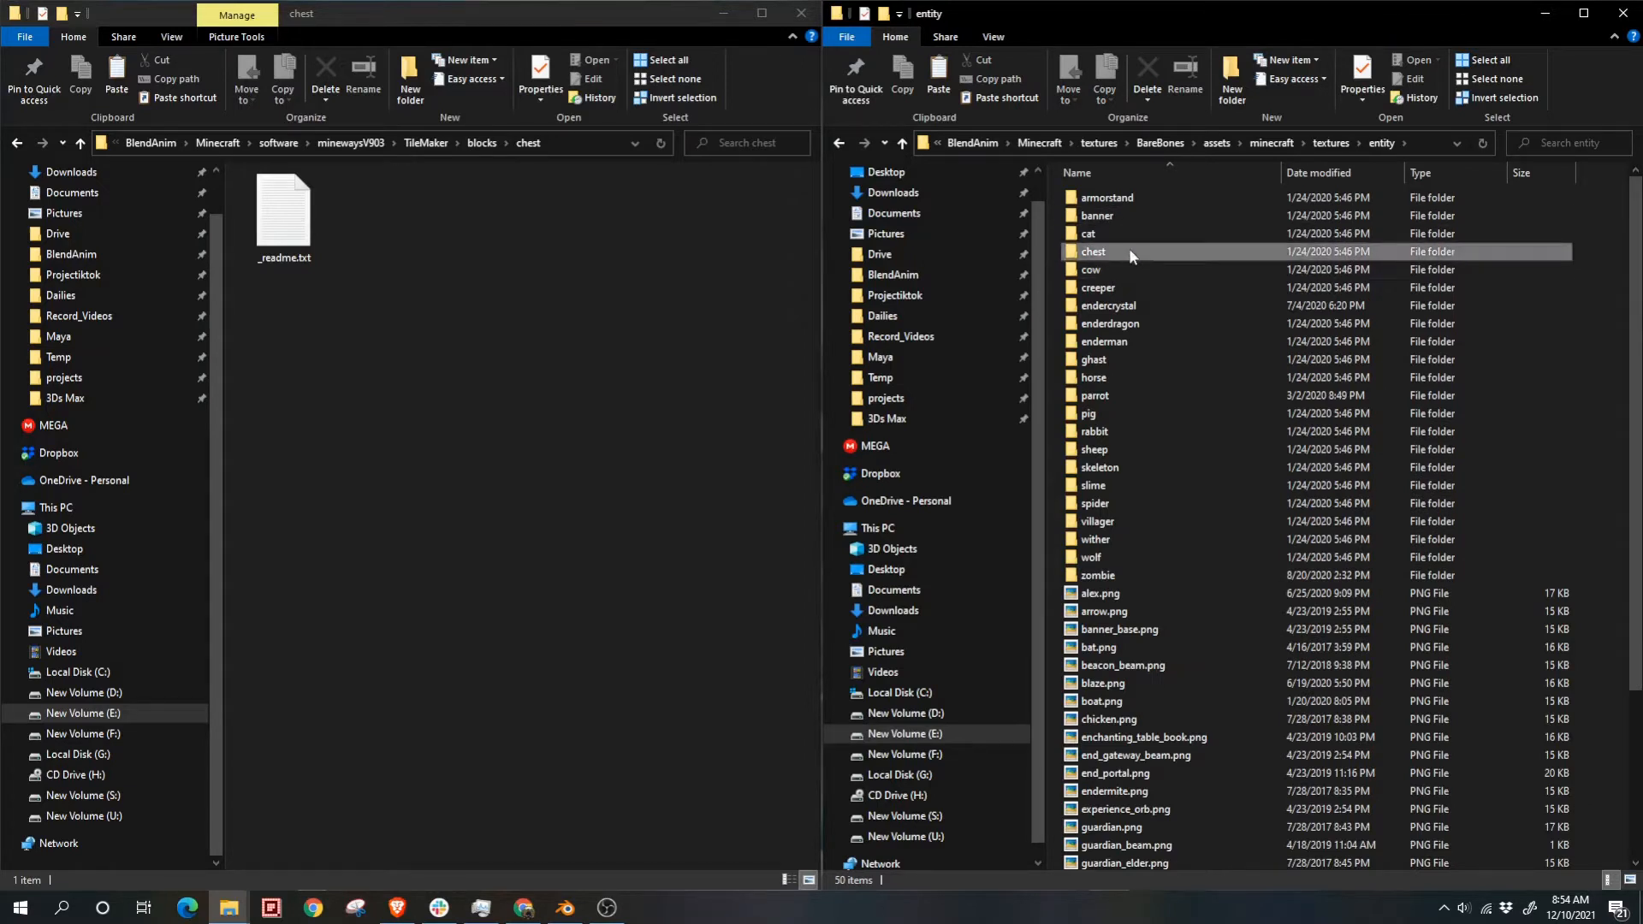
# Step: Copy all the BareBones chest textures into TileMaker's blocks\chest folder
pyautogui.moveTo(1570, 436); pyautogui.dragTo(1031, 224)
pyautogui.rightClick(1241, 252)
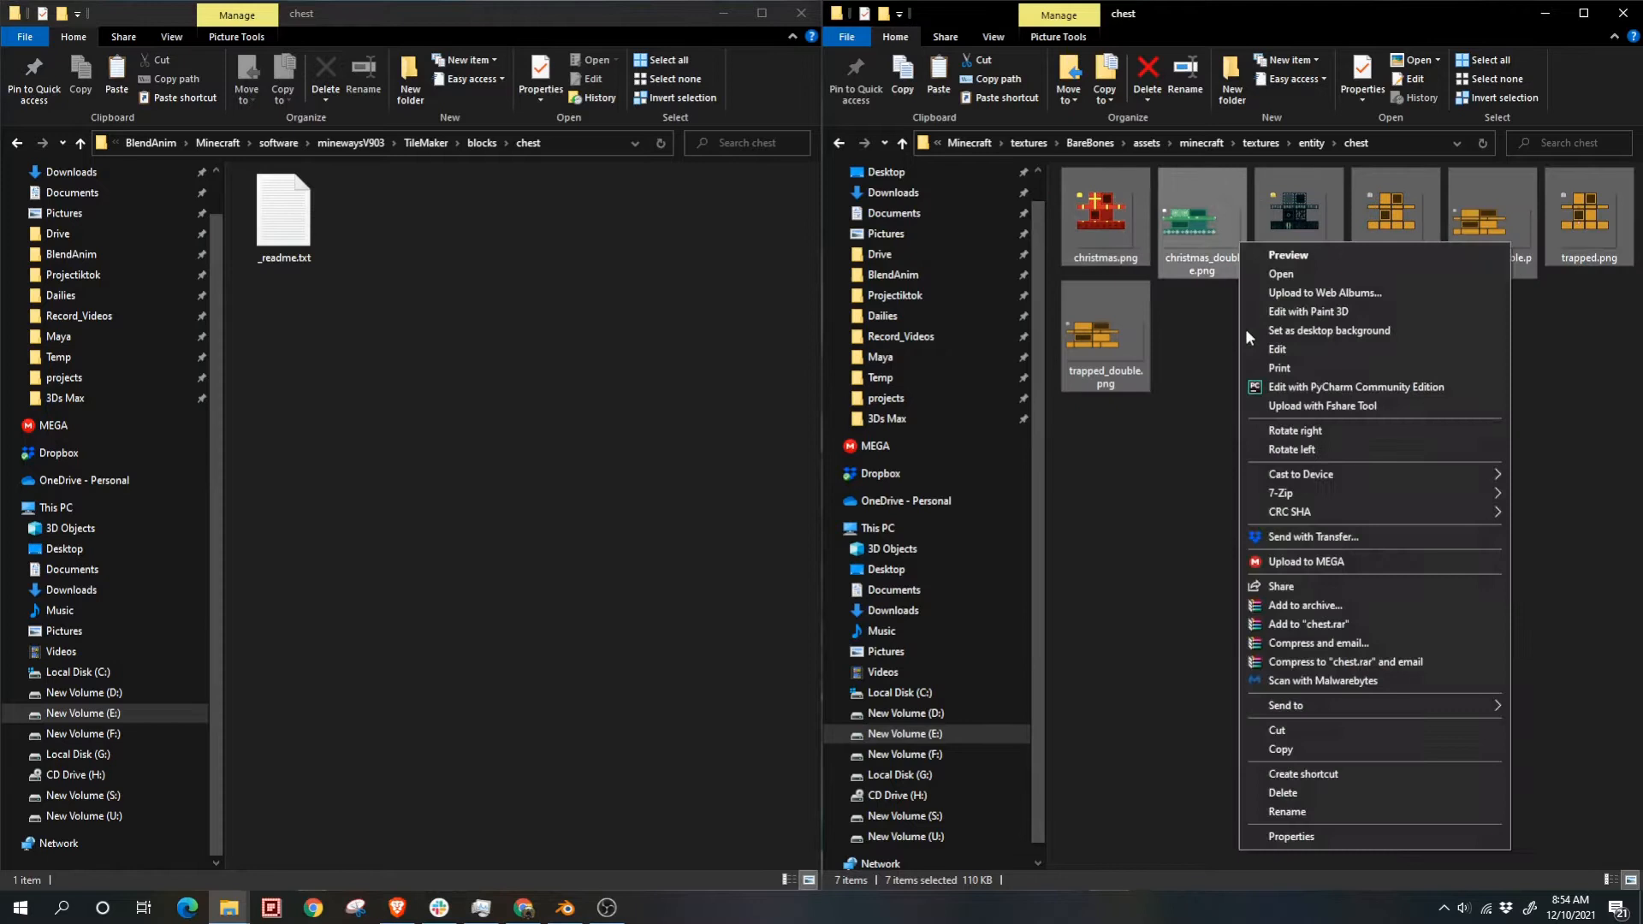
pyautogui.click(1313, 744)
pyautogui.click(659, 530)
pyautogui.hotkey('ctrl', 'v')
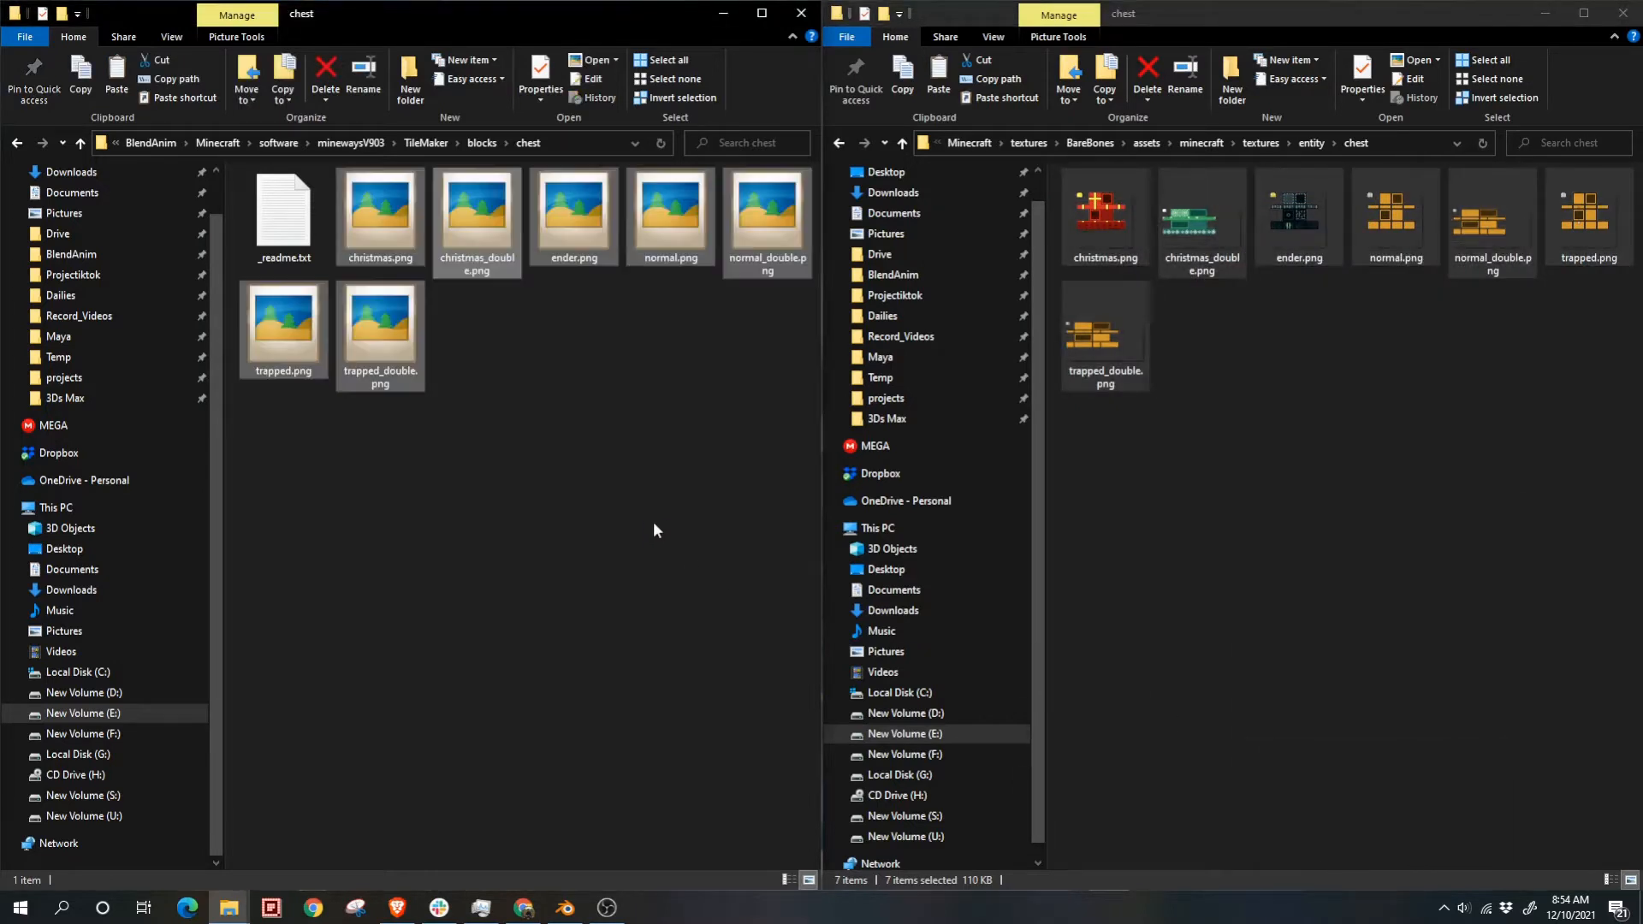
# Step: Go back to the TileMaker folder and run TileMaker.exe to generate the terrain texture
pyautogui.click(435, 144)
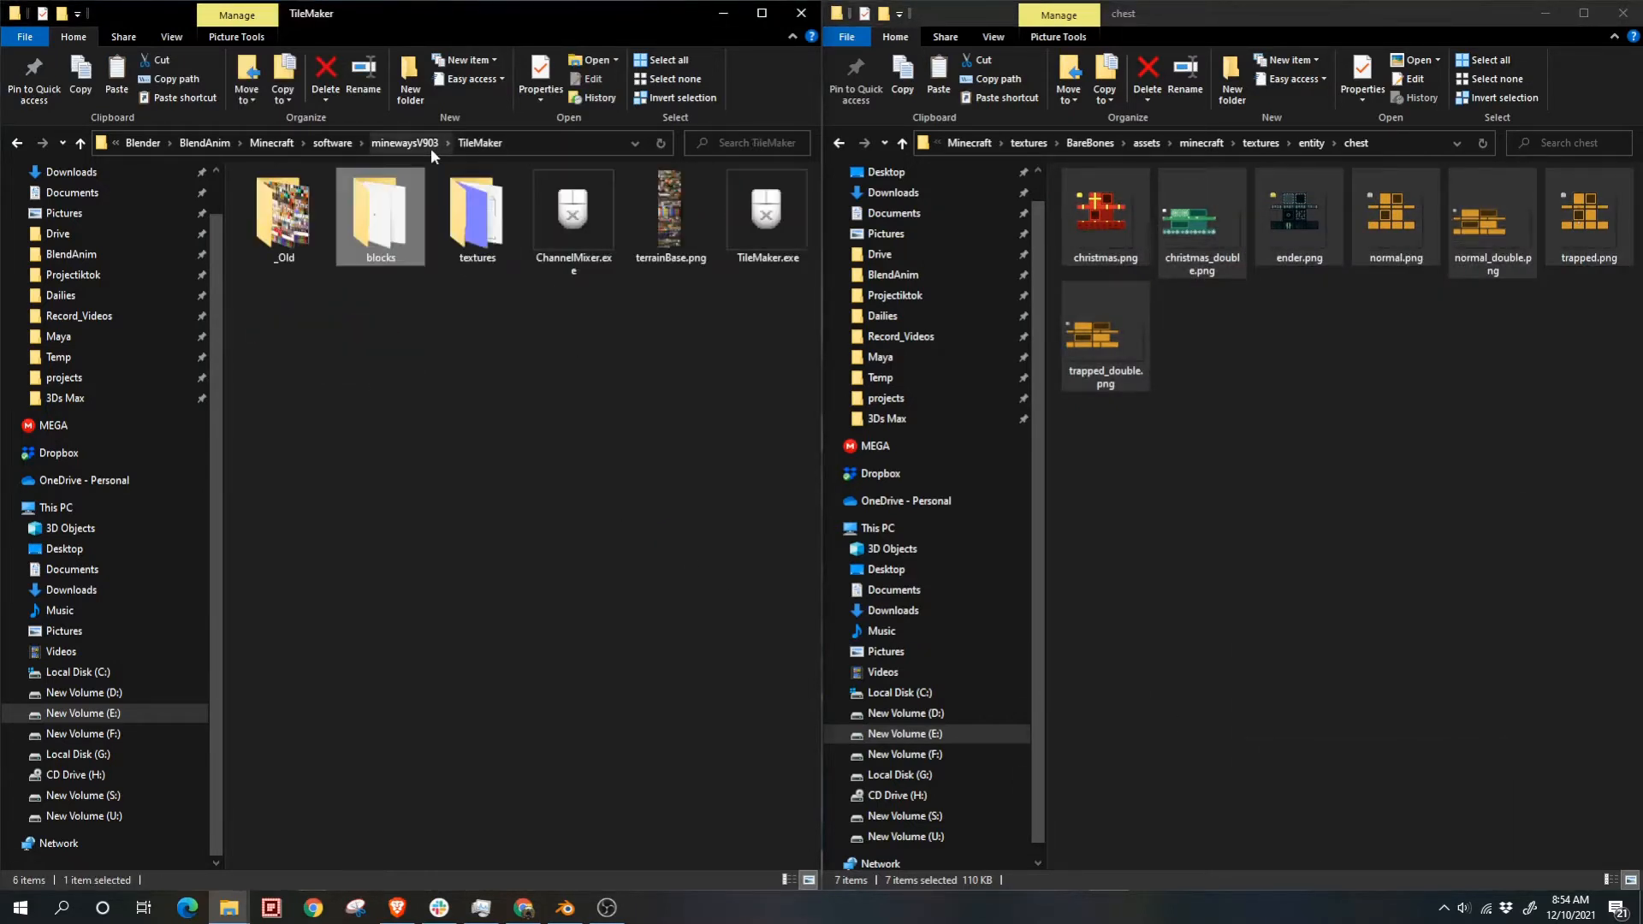
pyautogui.click(659, 239)
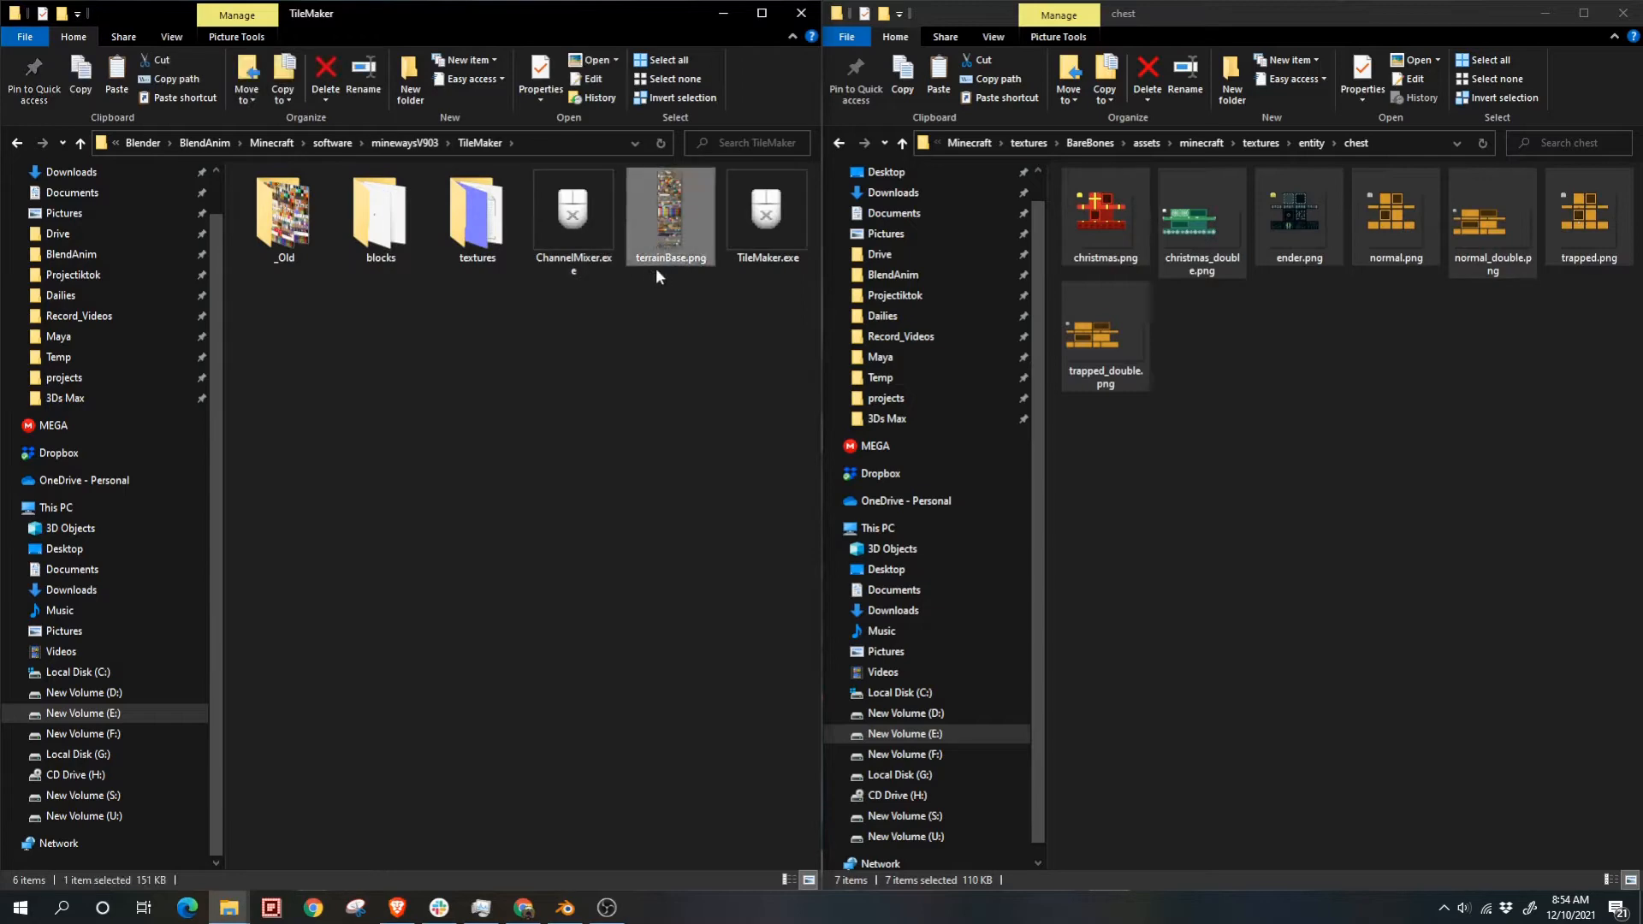
pyautogui.doubleClick(768, 227)
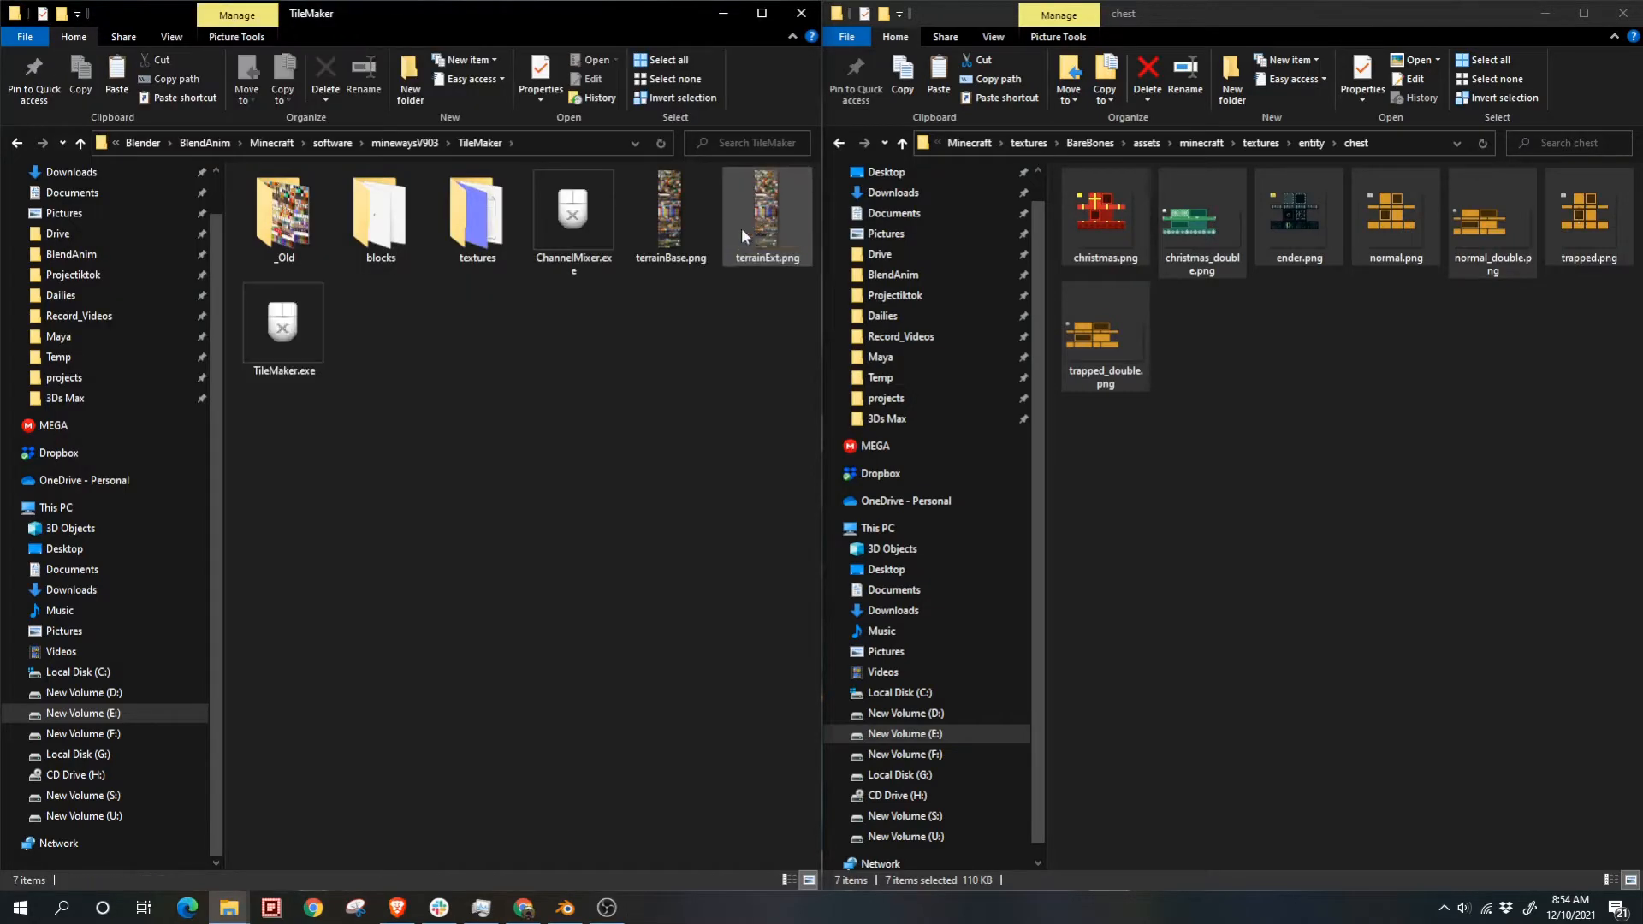
# Step: View the generated terrainExt.png, inspect its tiles up close, and close the image viewer
pyautogui.click(763, 244)
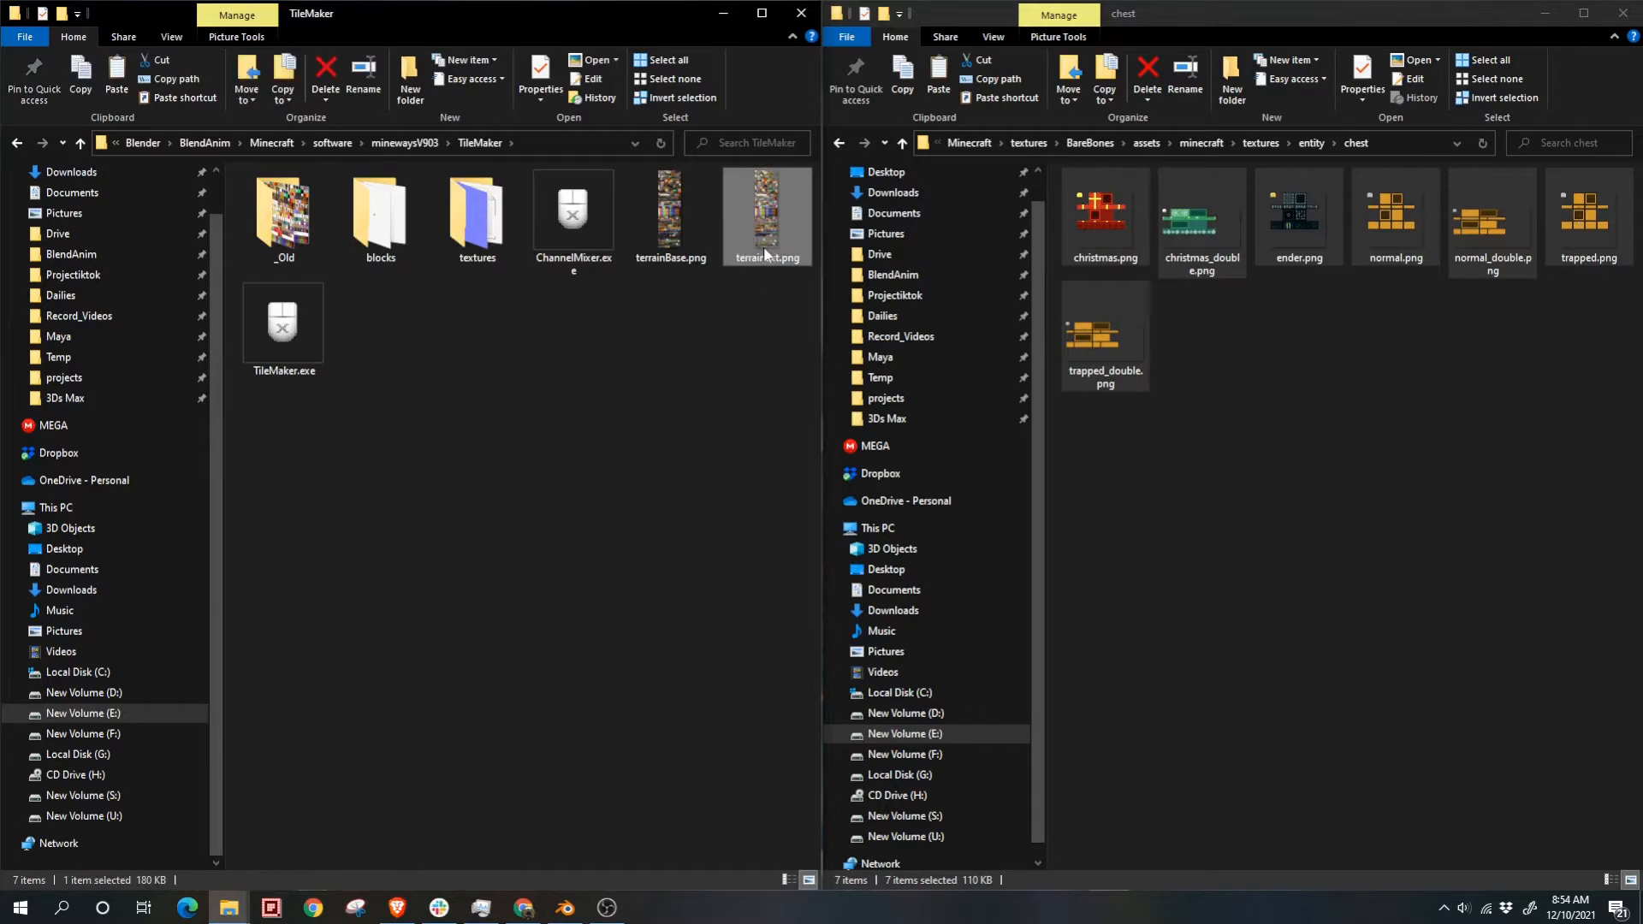
pyautogui.doubleClick(764, 246)
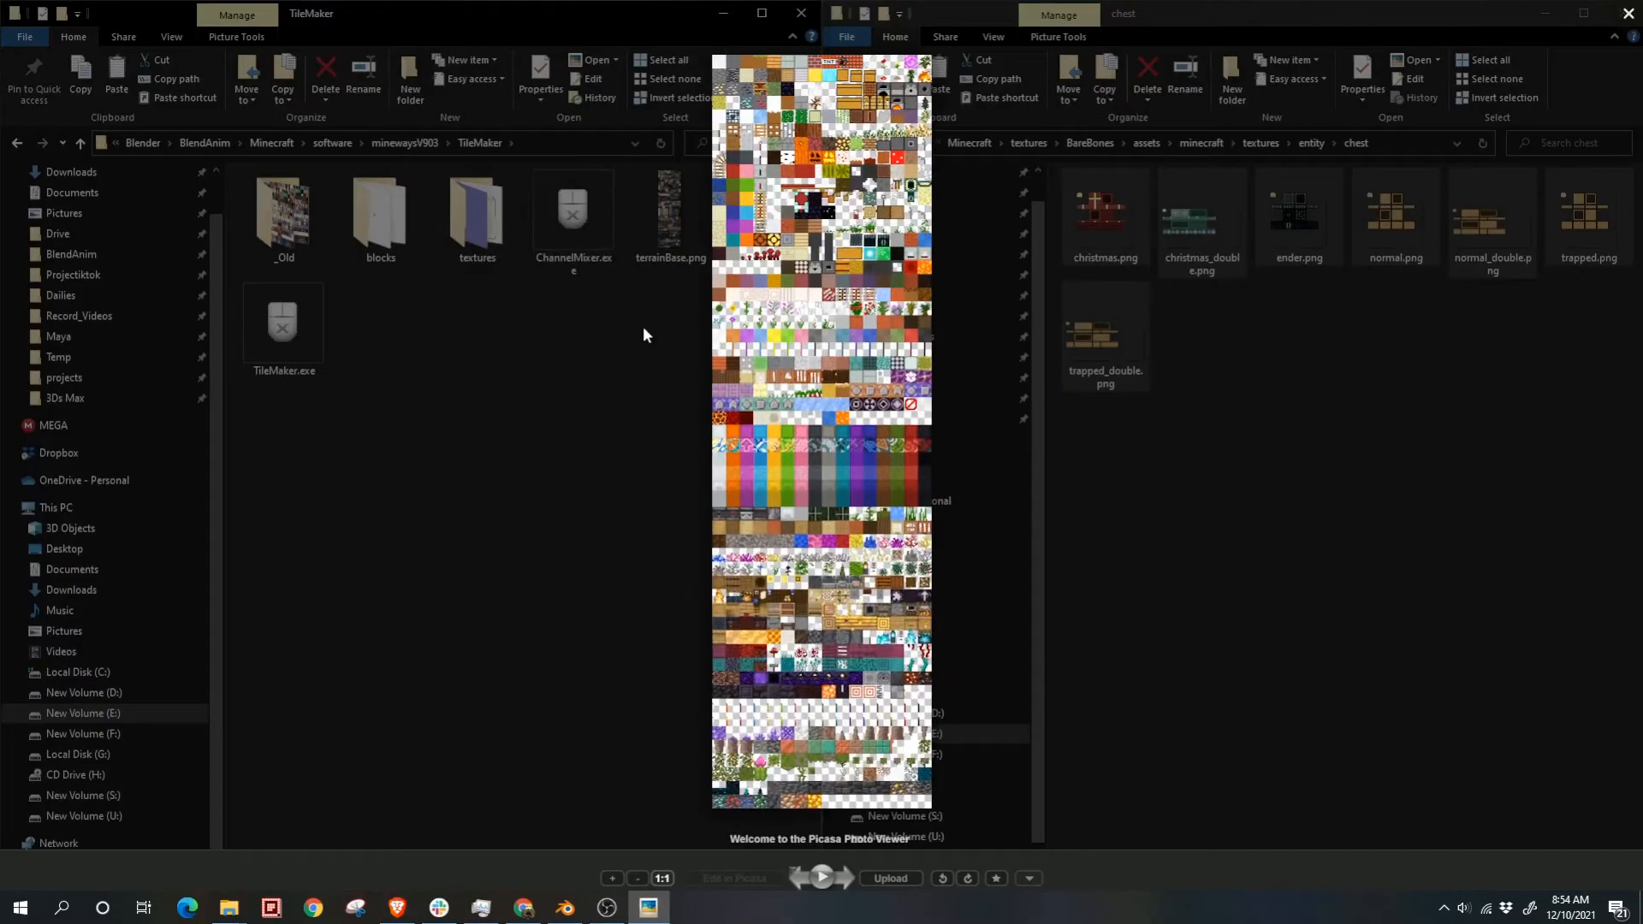
pyautogui.scroll(3, 826, 259)
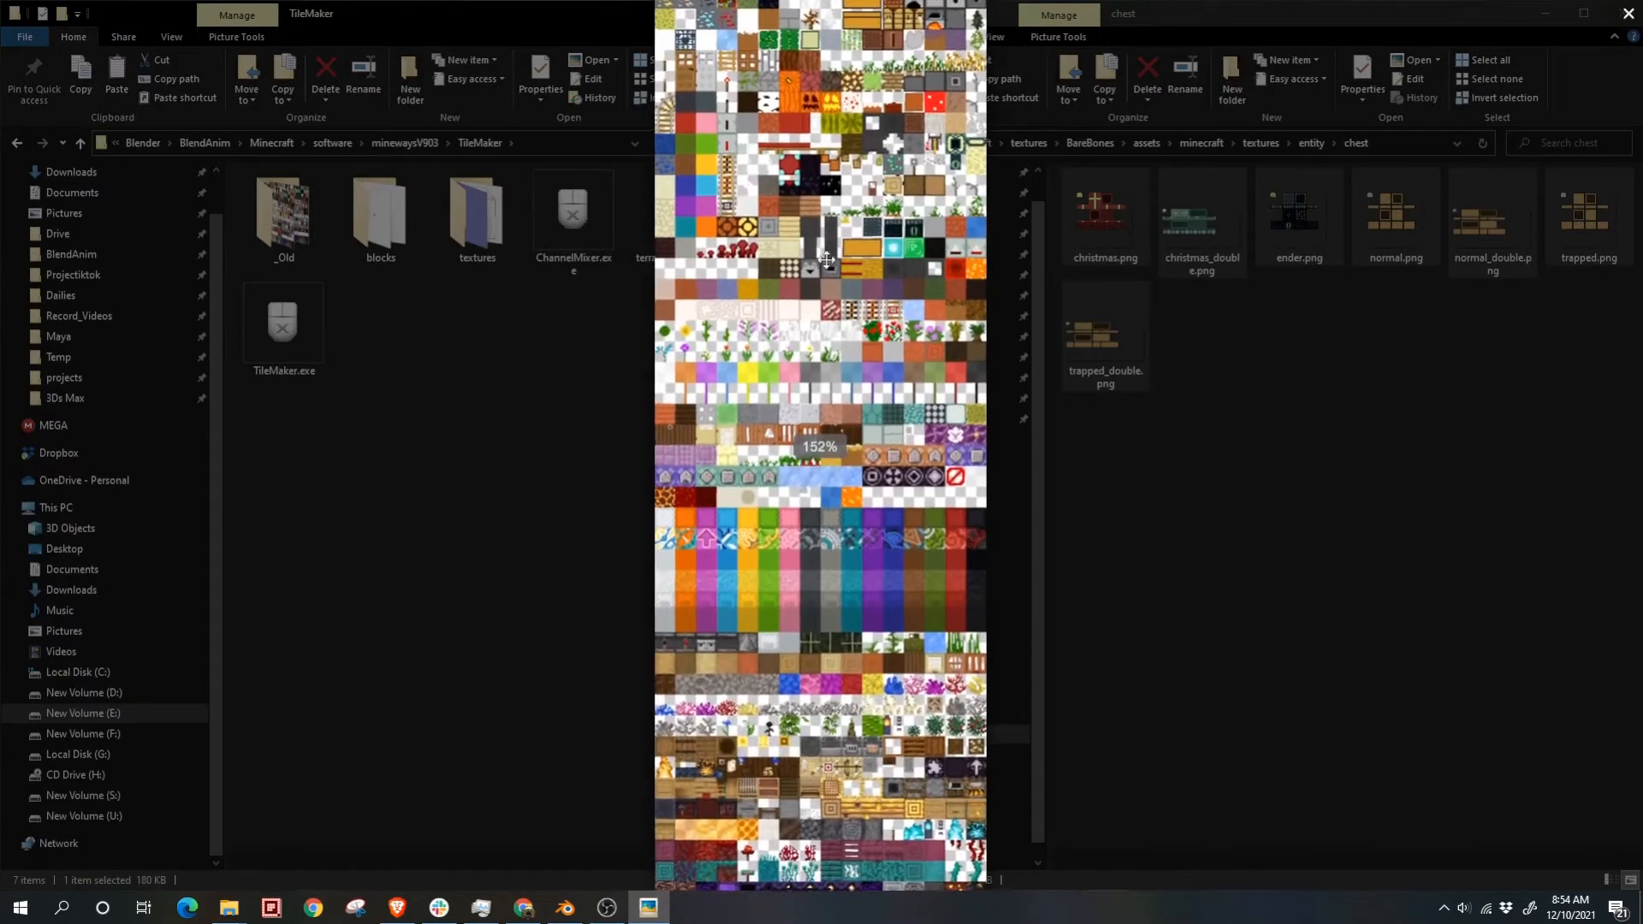
pyautogui.moveTo(827, 260); pyautogui.dragTo(824, 351)
pyautogui.scroll(-5, 820, 376)
pyautogui.click(751, 255)
pyautogui.click(695, 309)
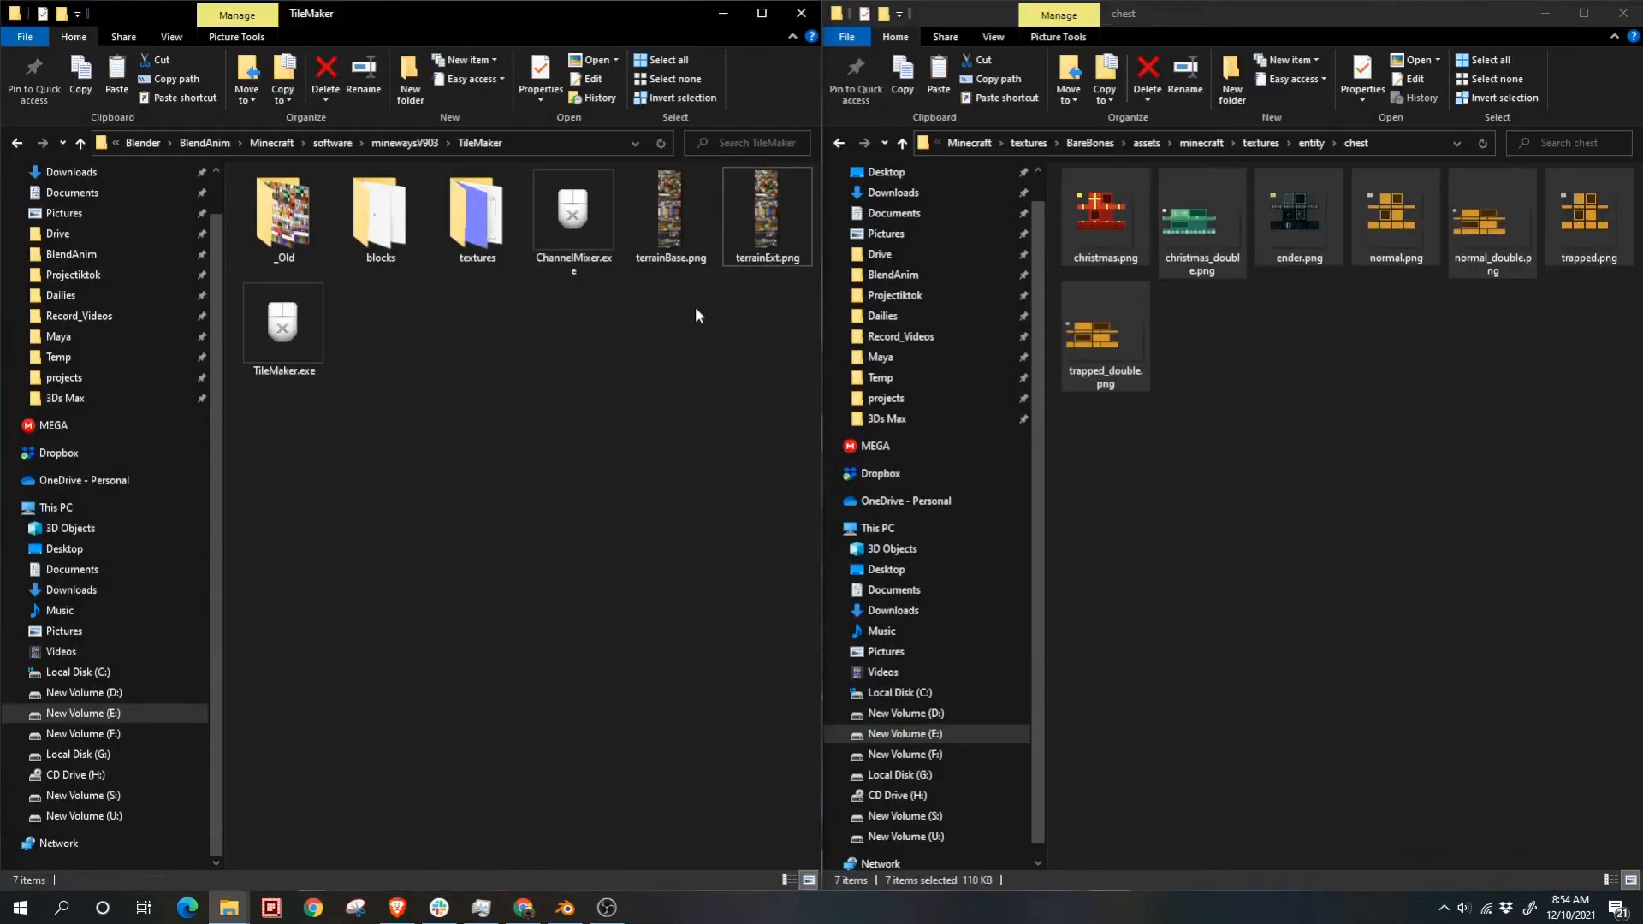
# Step: Rename terrainExt.png in the TileMaker folder as terrainBareBone.png
pyautogui.click(753, 257)
pyautogui.click(755, 257)
pyautogui.click(773, 257)
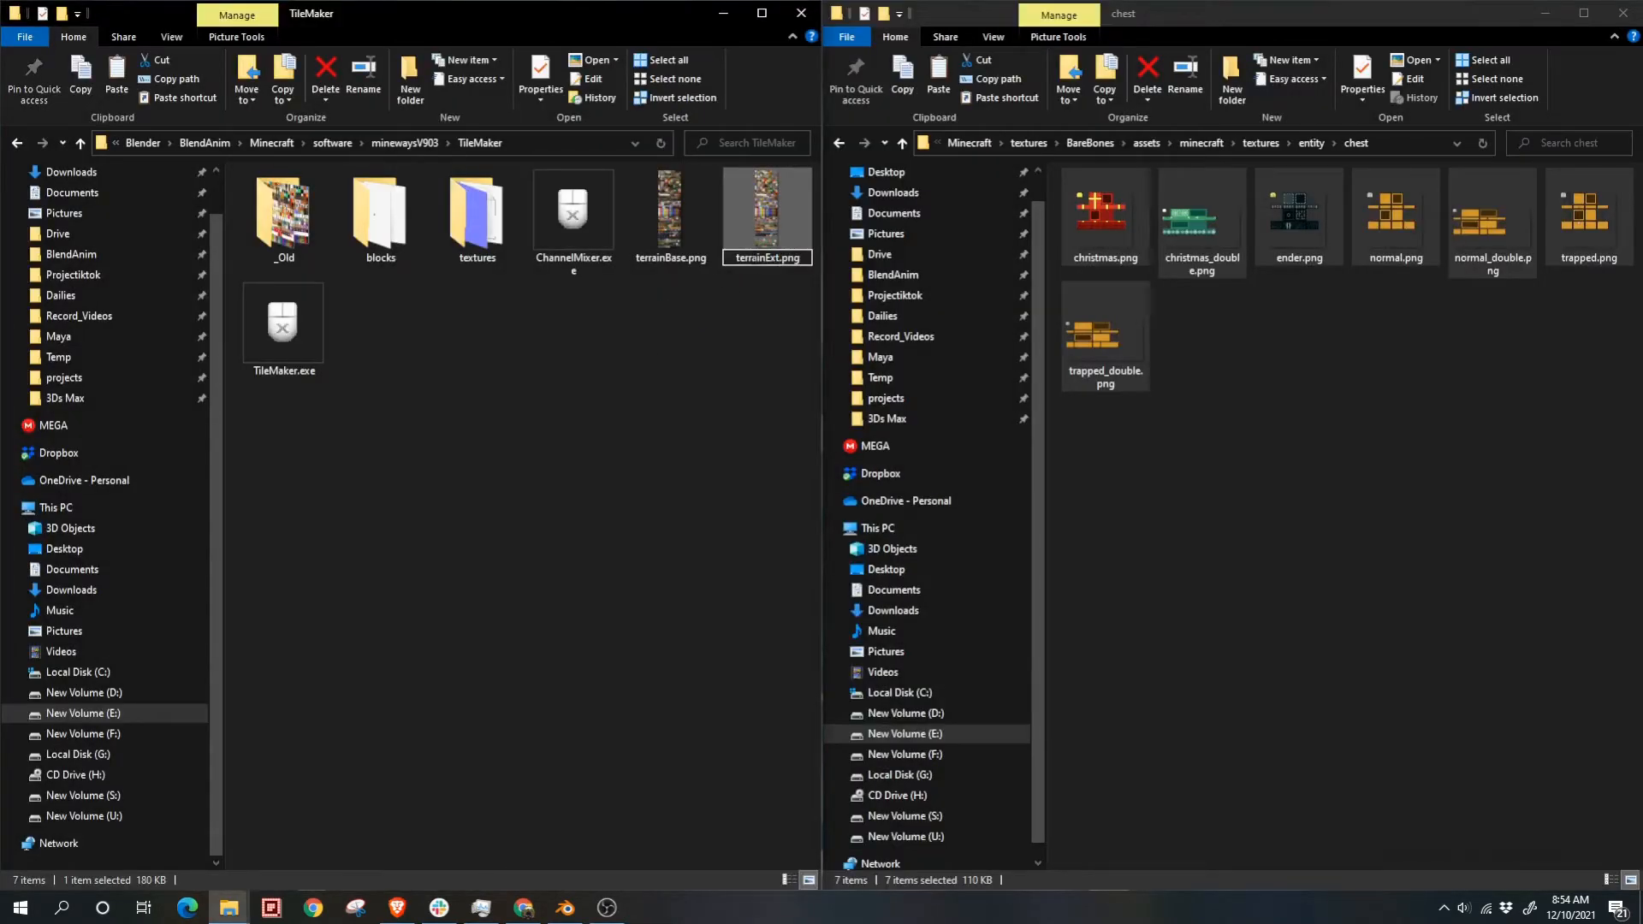
pyautogui.write('BareBone')
pyautogui.press('Return')
# Step: Go to the Minecraft\software\minewaysV903 folder in the other Explorer window and launch Mineways.exe
pyautogui.click(1285, 344)
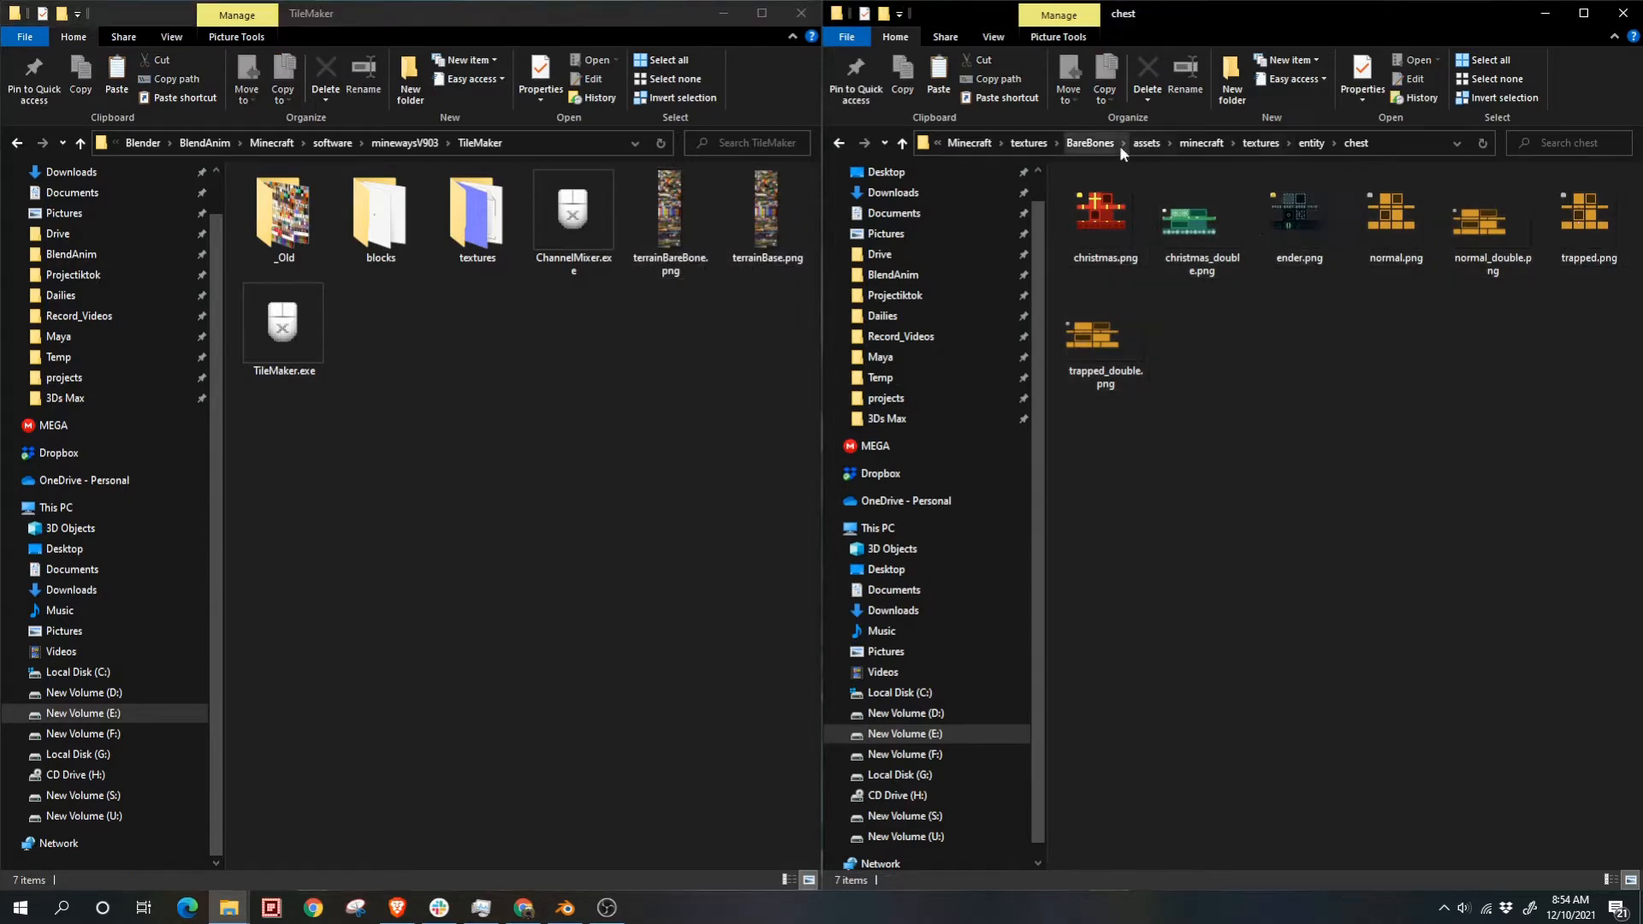
pyautogui.click(970, 143)
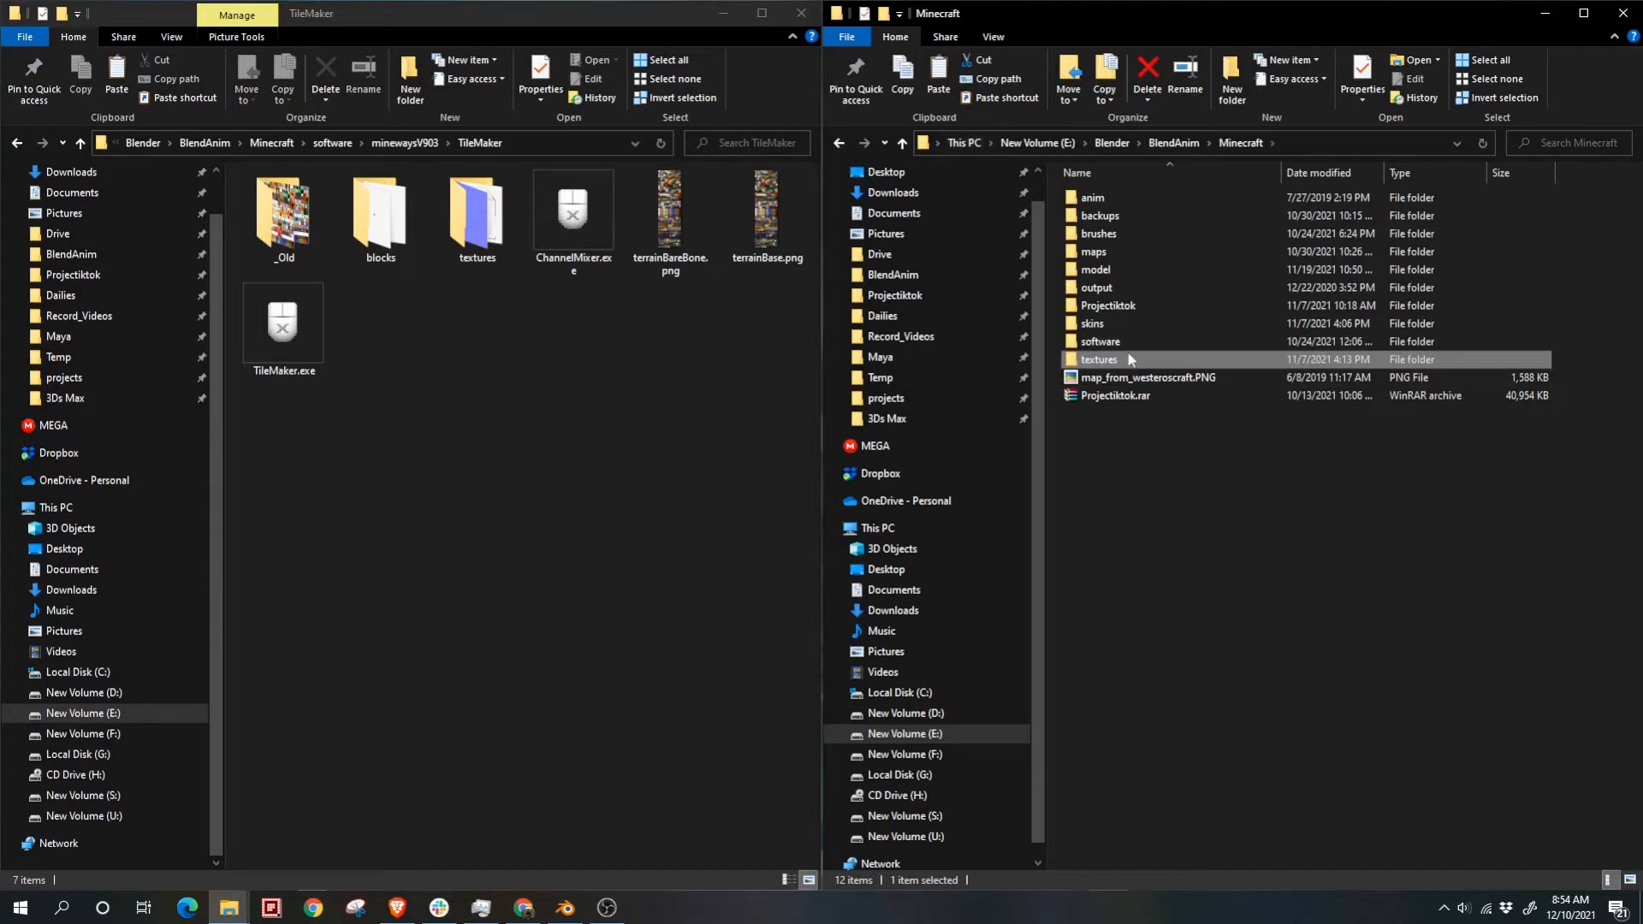
pyautogui.doubleClick(1123, 346)
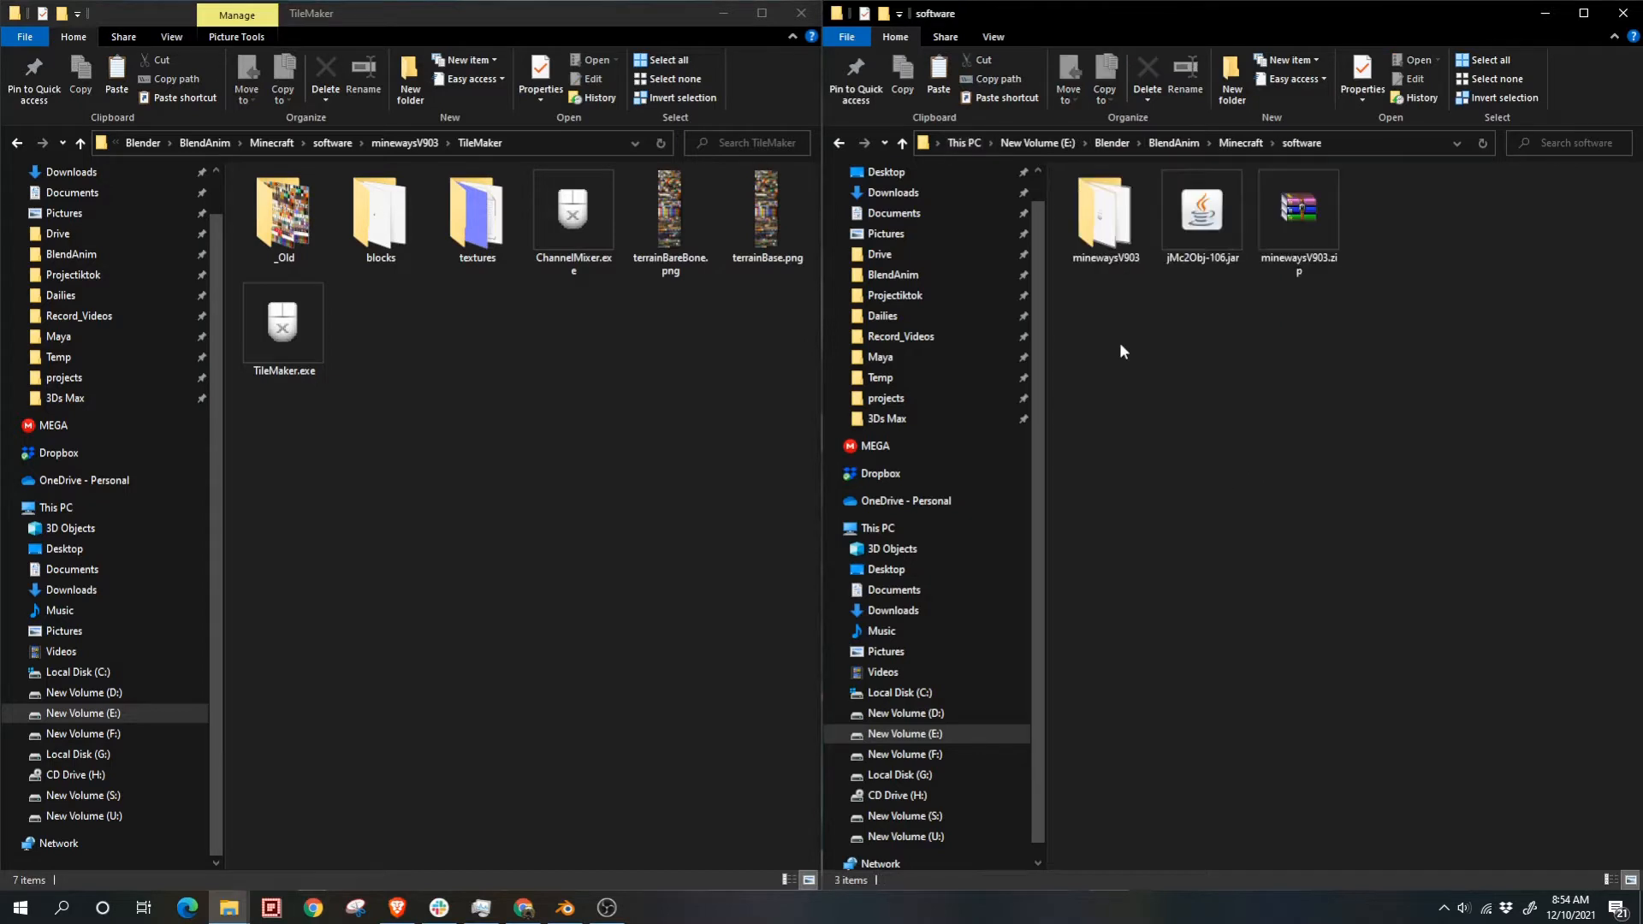
pyautogui.doubleClick(1108, 250)
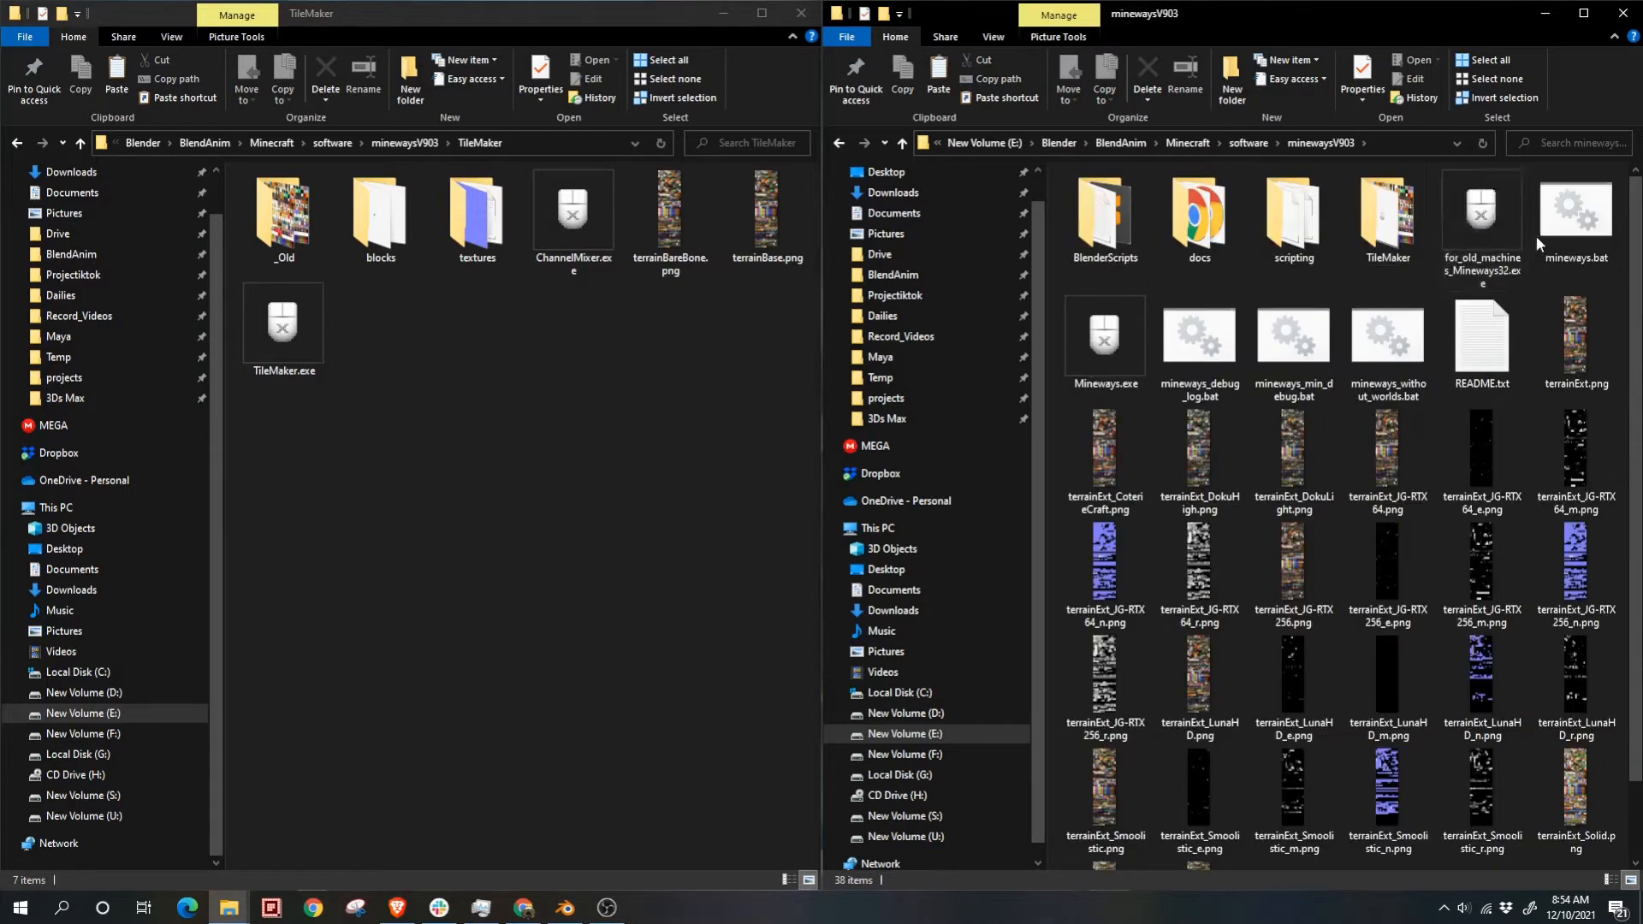
pyautogui.doubleClick(1089, 353)
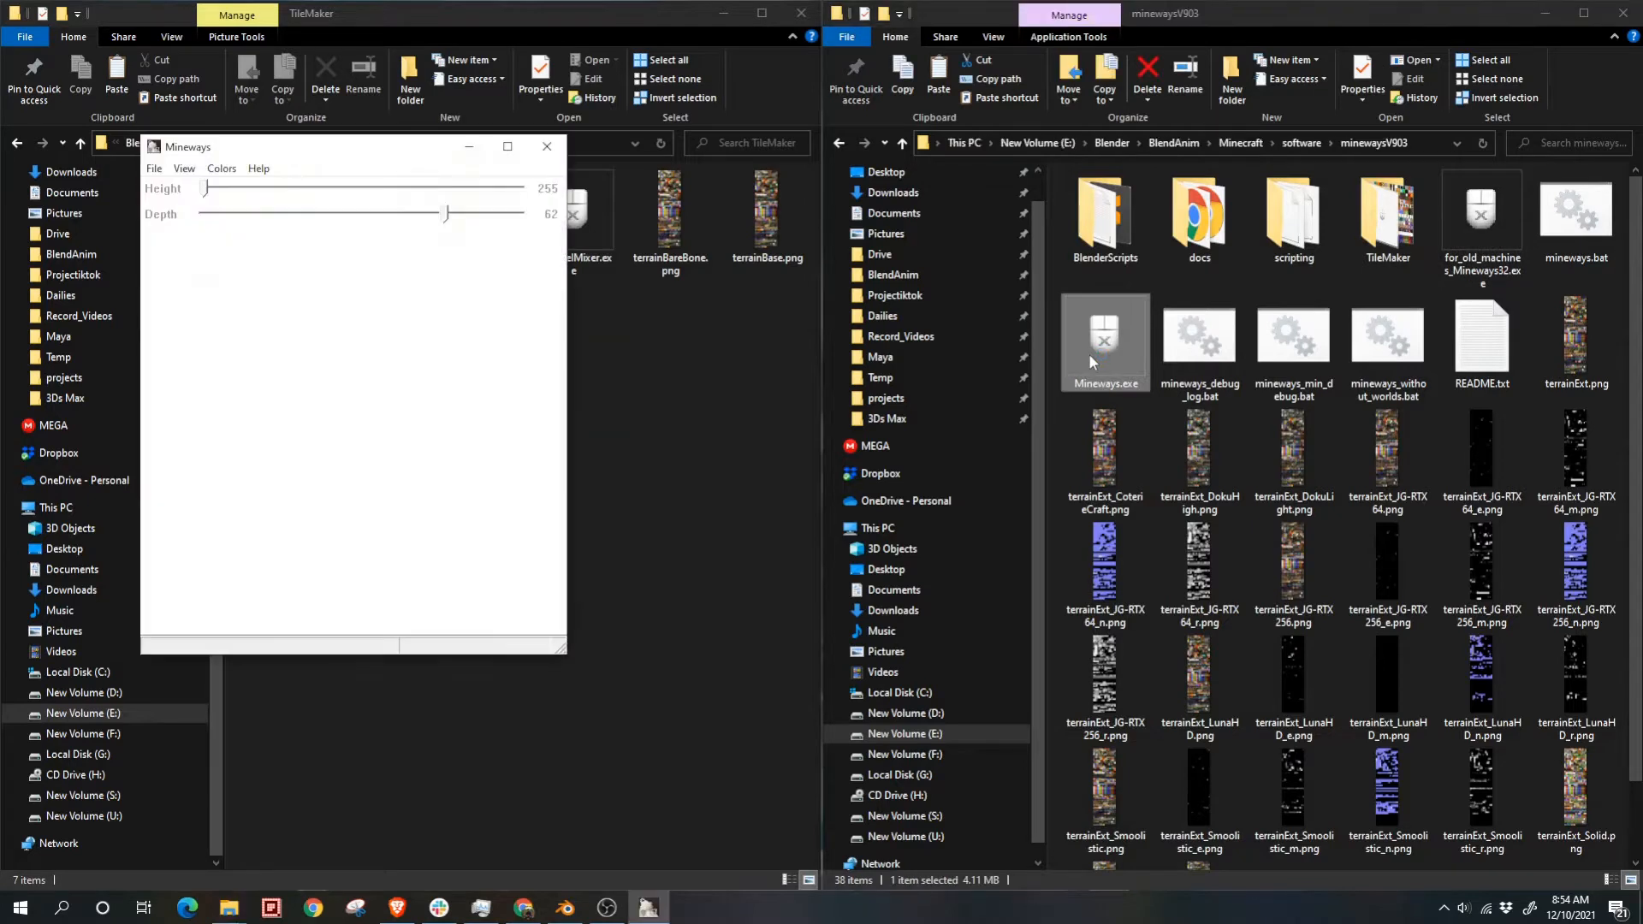
# Step: Open the file dialog for finding a world in Mineways with Find Your World
pyautogui.click(154, 169)
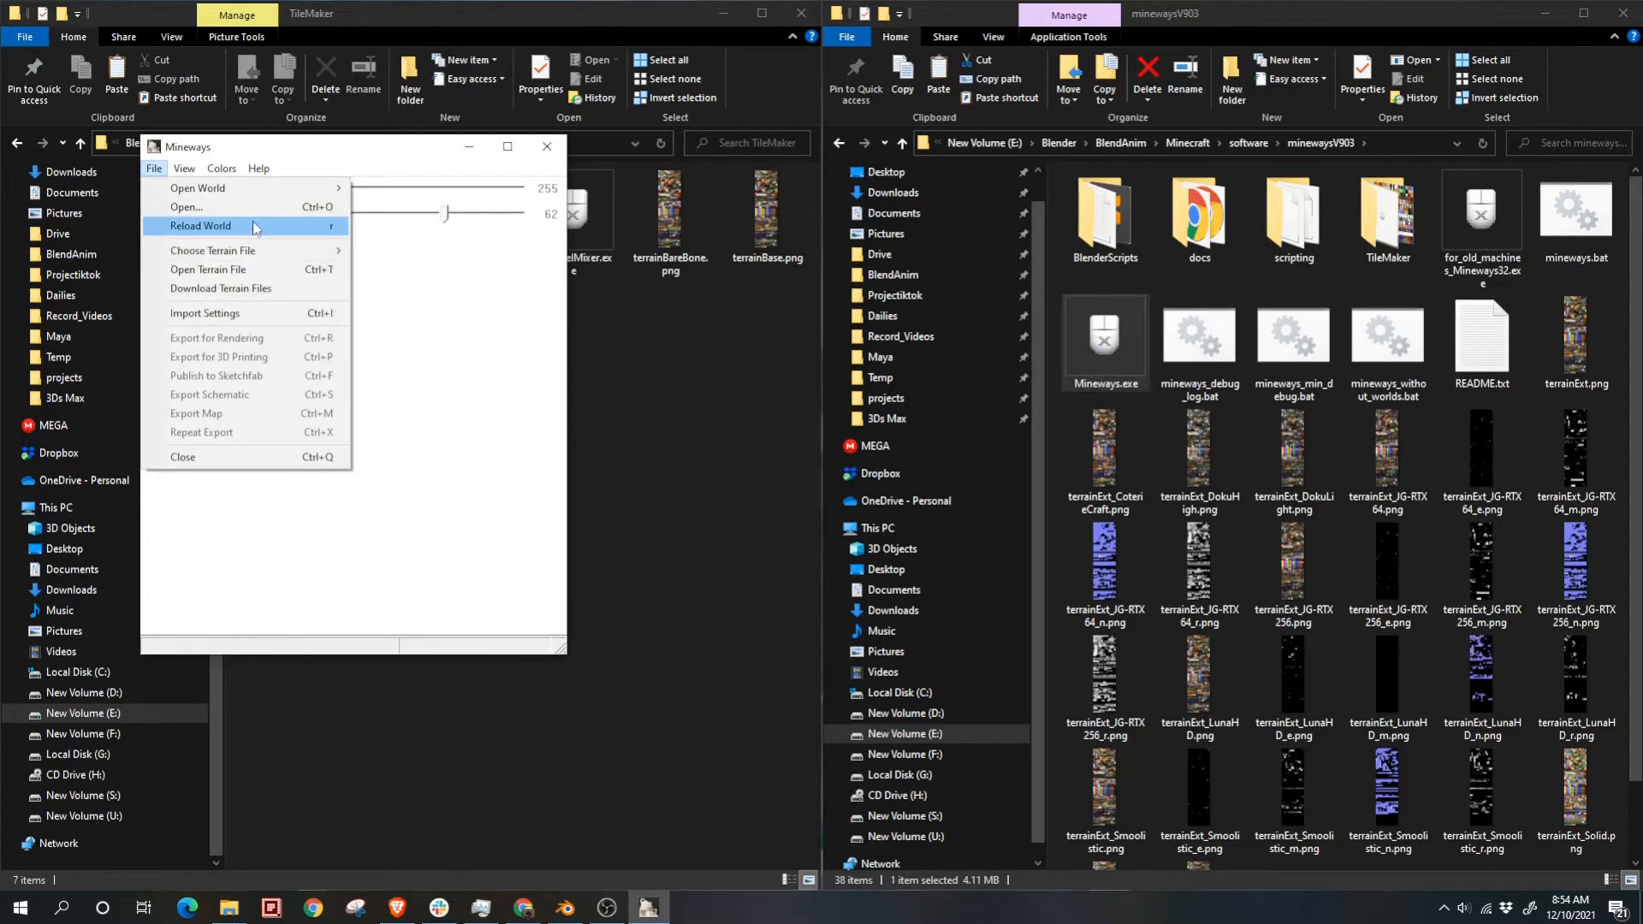
pyautogui.moveTo(271, 190)
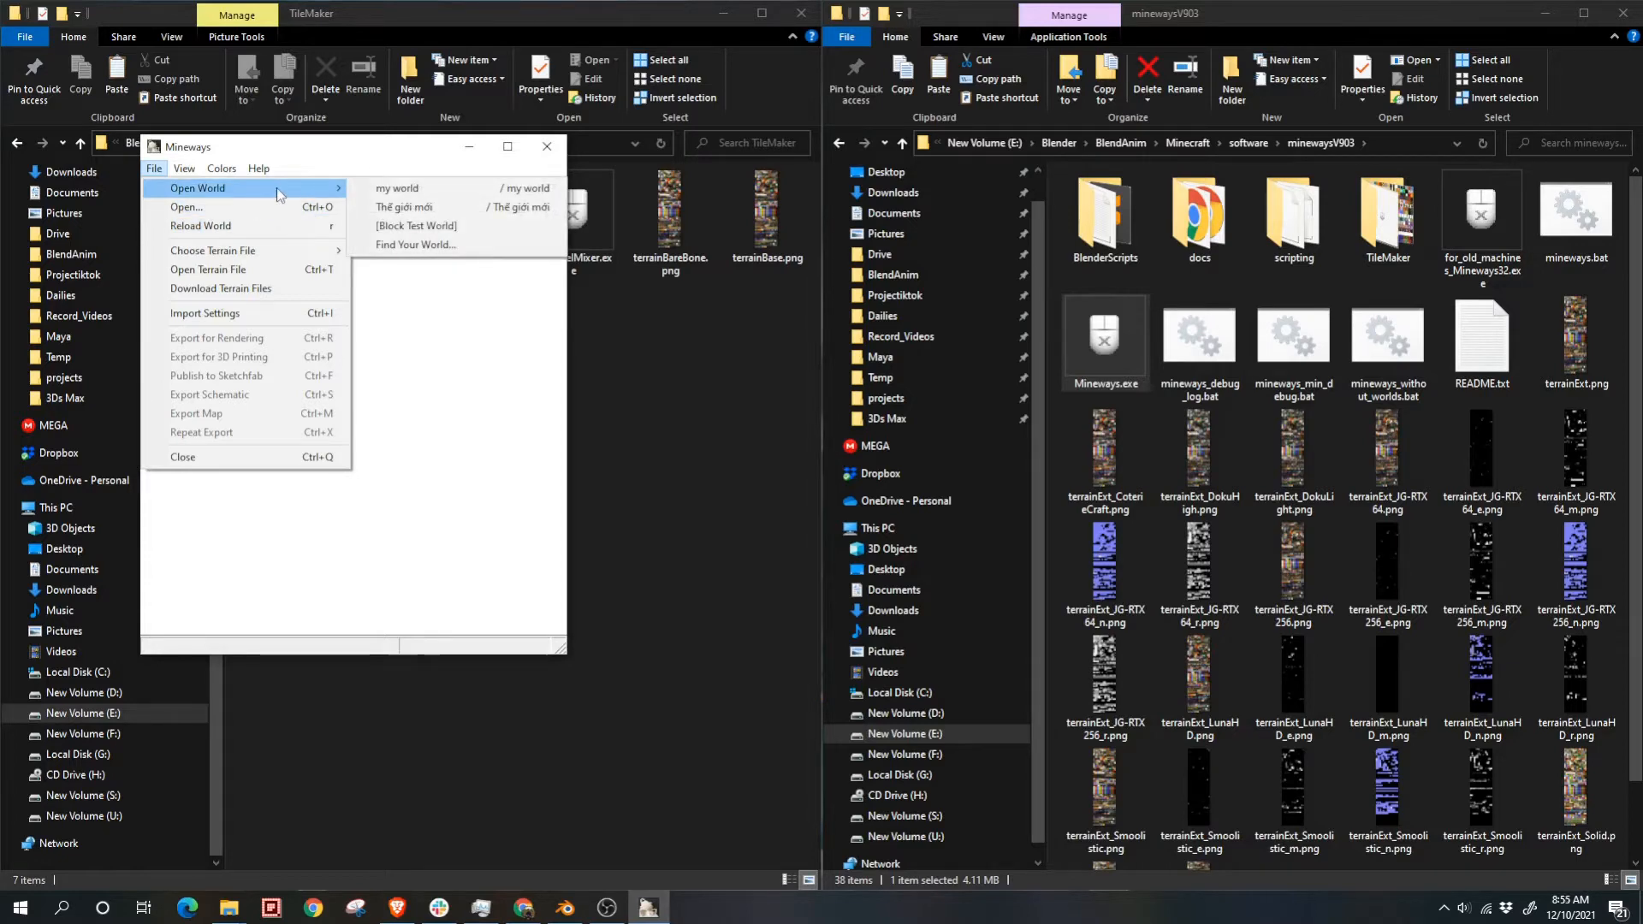
pyautogui.click(392, 243)
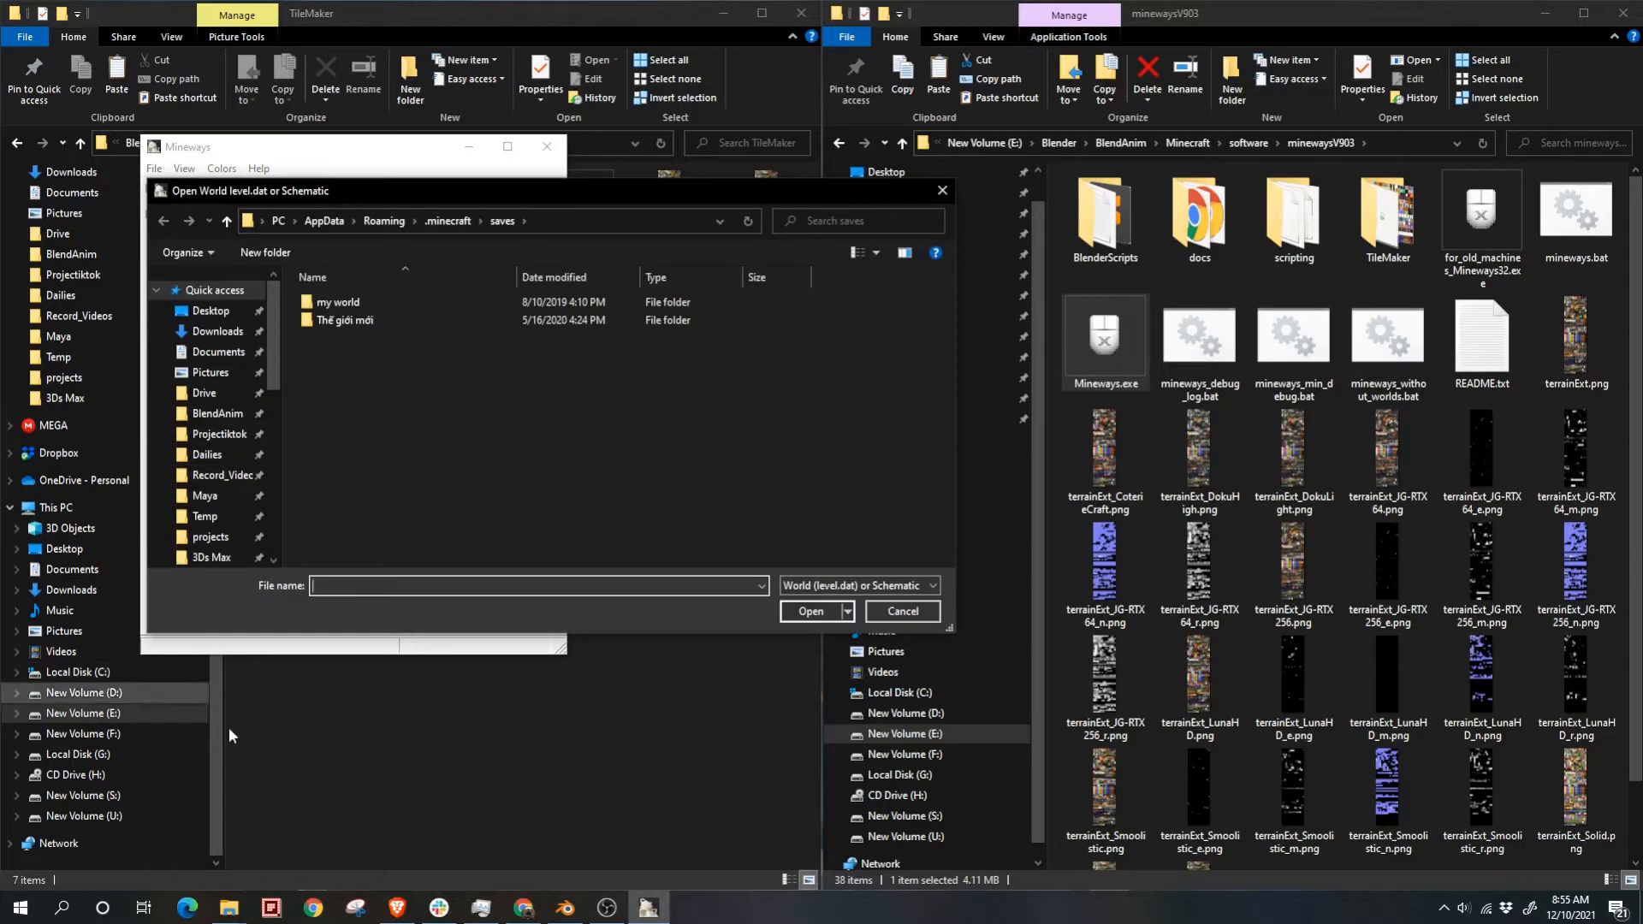
# Step: Load level.dat from D:\Games\Minecraft_Forge_1.14.4_LinkNeverDie.Com\saves\TestWorld as the world in Mineways
pyautogui.rightClick(229, 909)
pyautogui.click(182, 817)
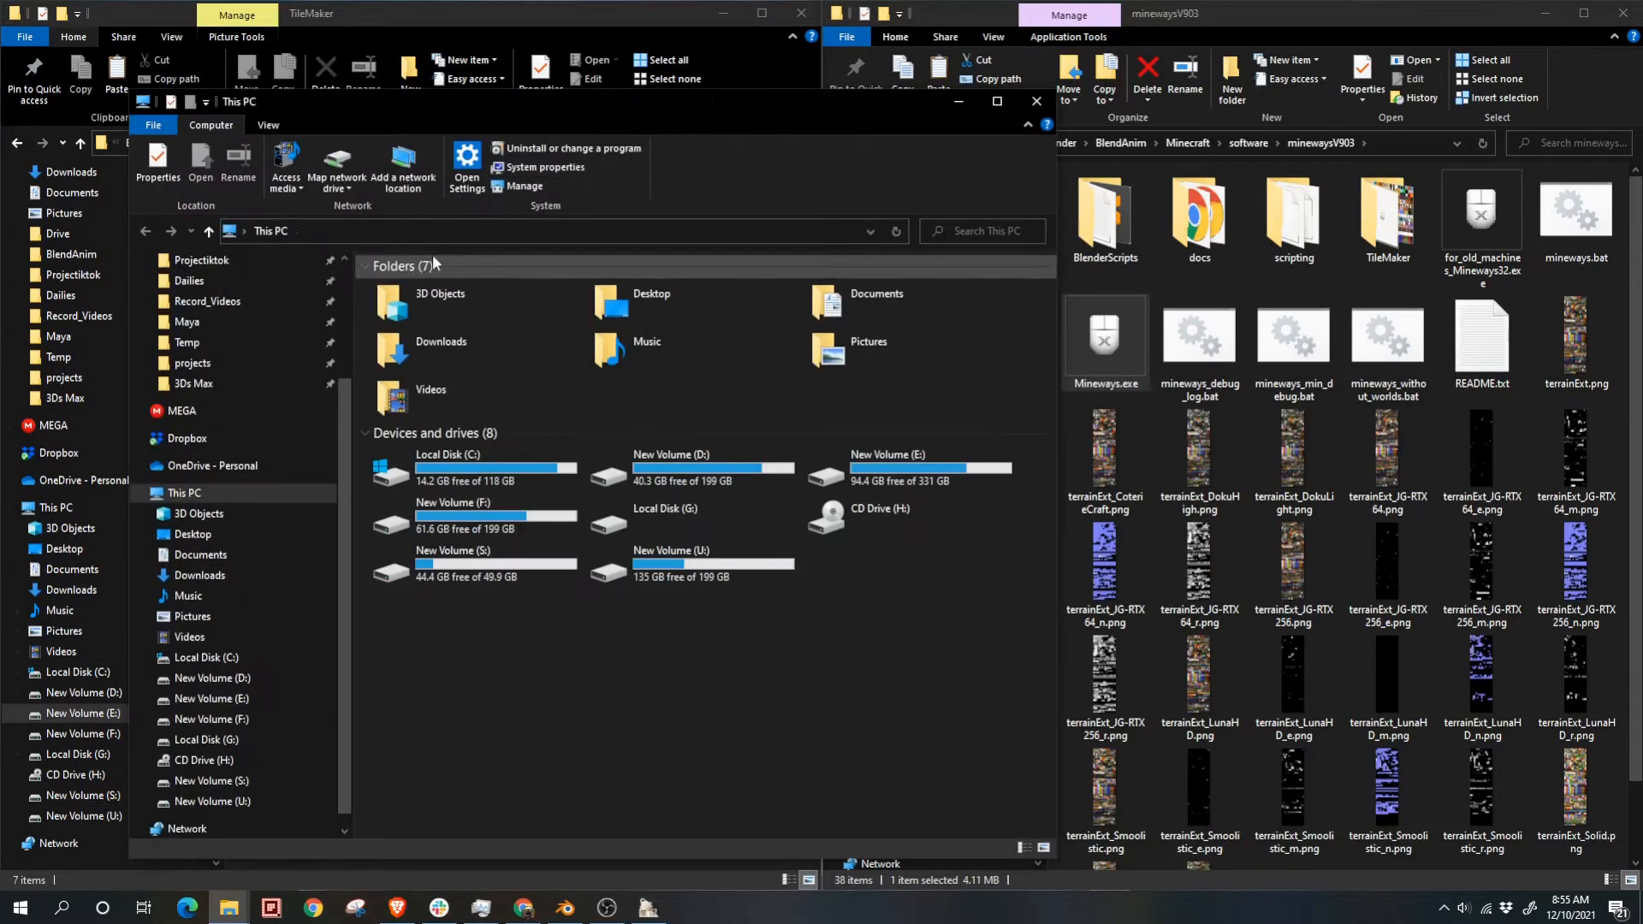
pyautogui.moveTo(732, 107); pyautogui.dragTo(0, 137)
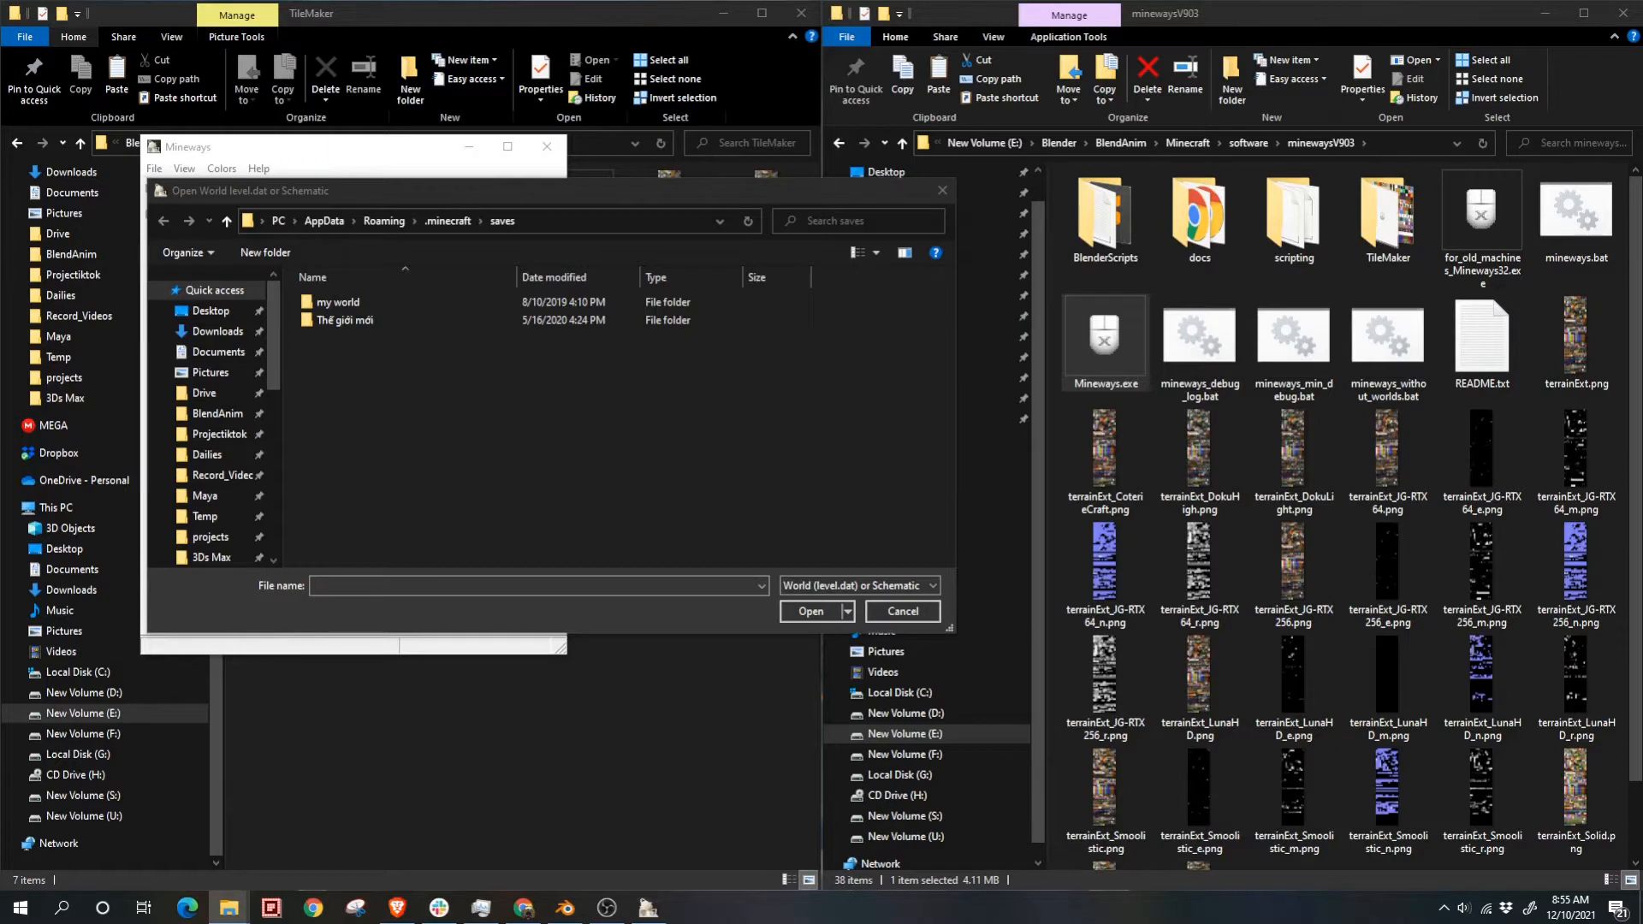
pyautogui.click(595, 222)
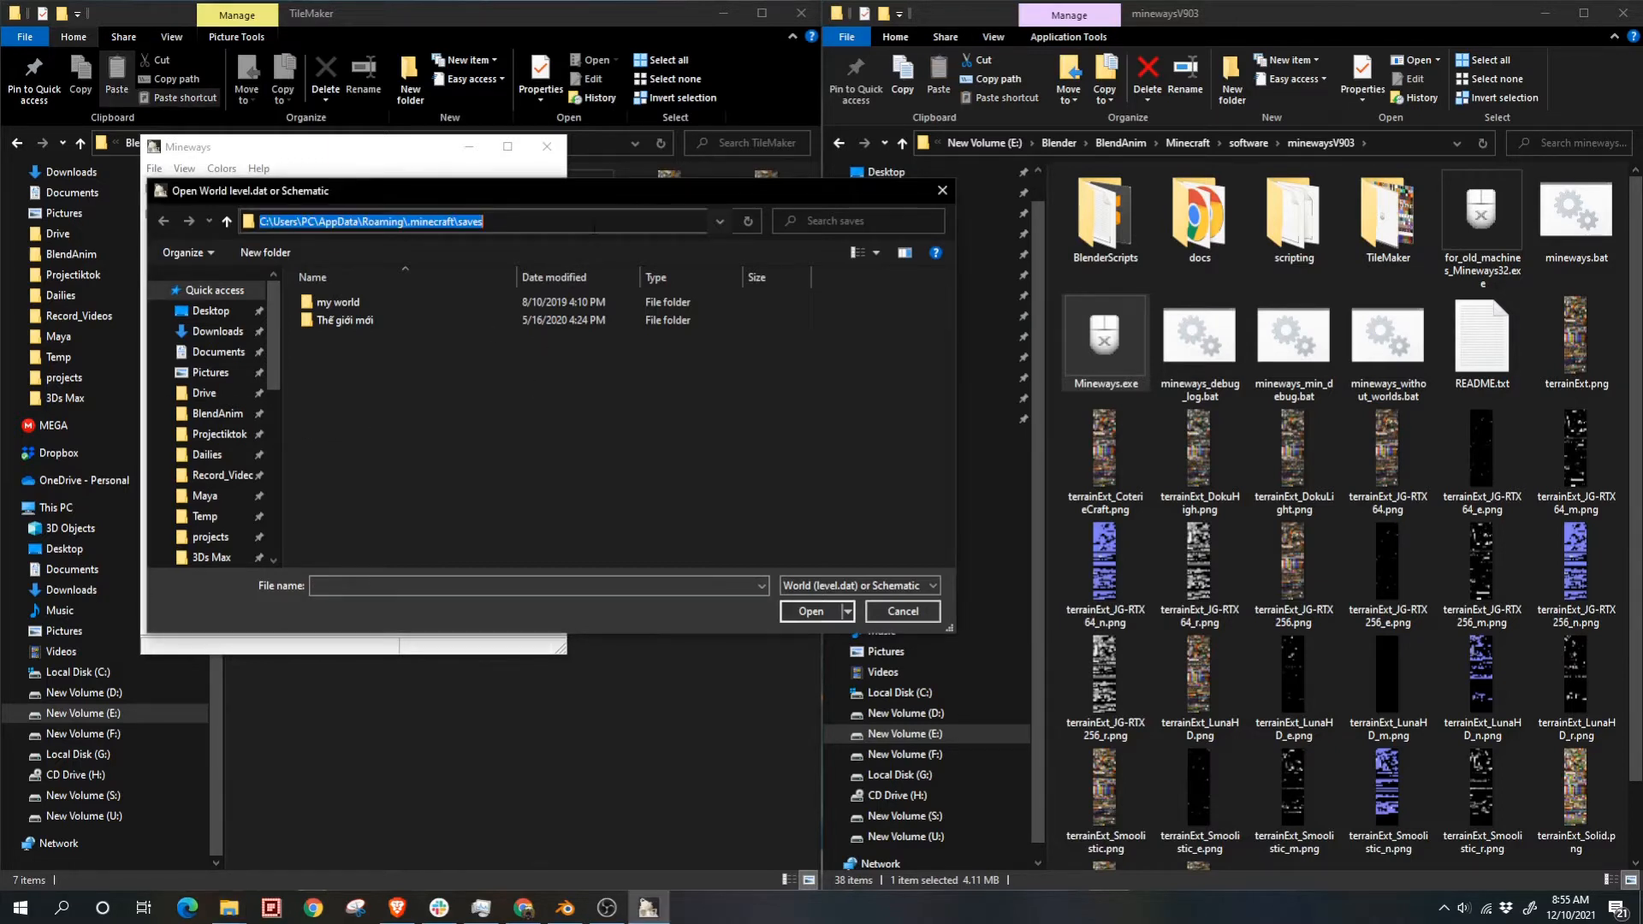
pyautogui.write('D:\\Games\\Minecraft_Forge_1.14.4_LinkNeverDie.Com\\saves\\TestWorld')
pyautogui.press('Return')
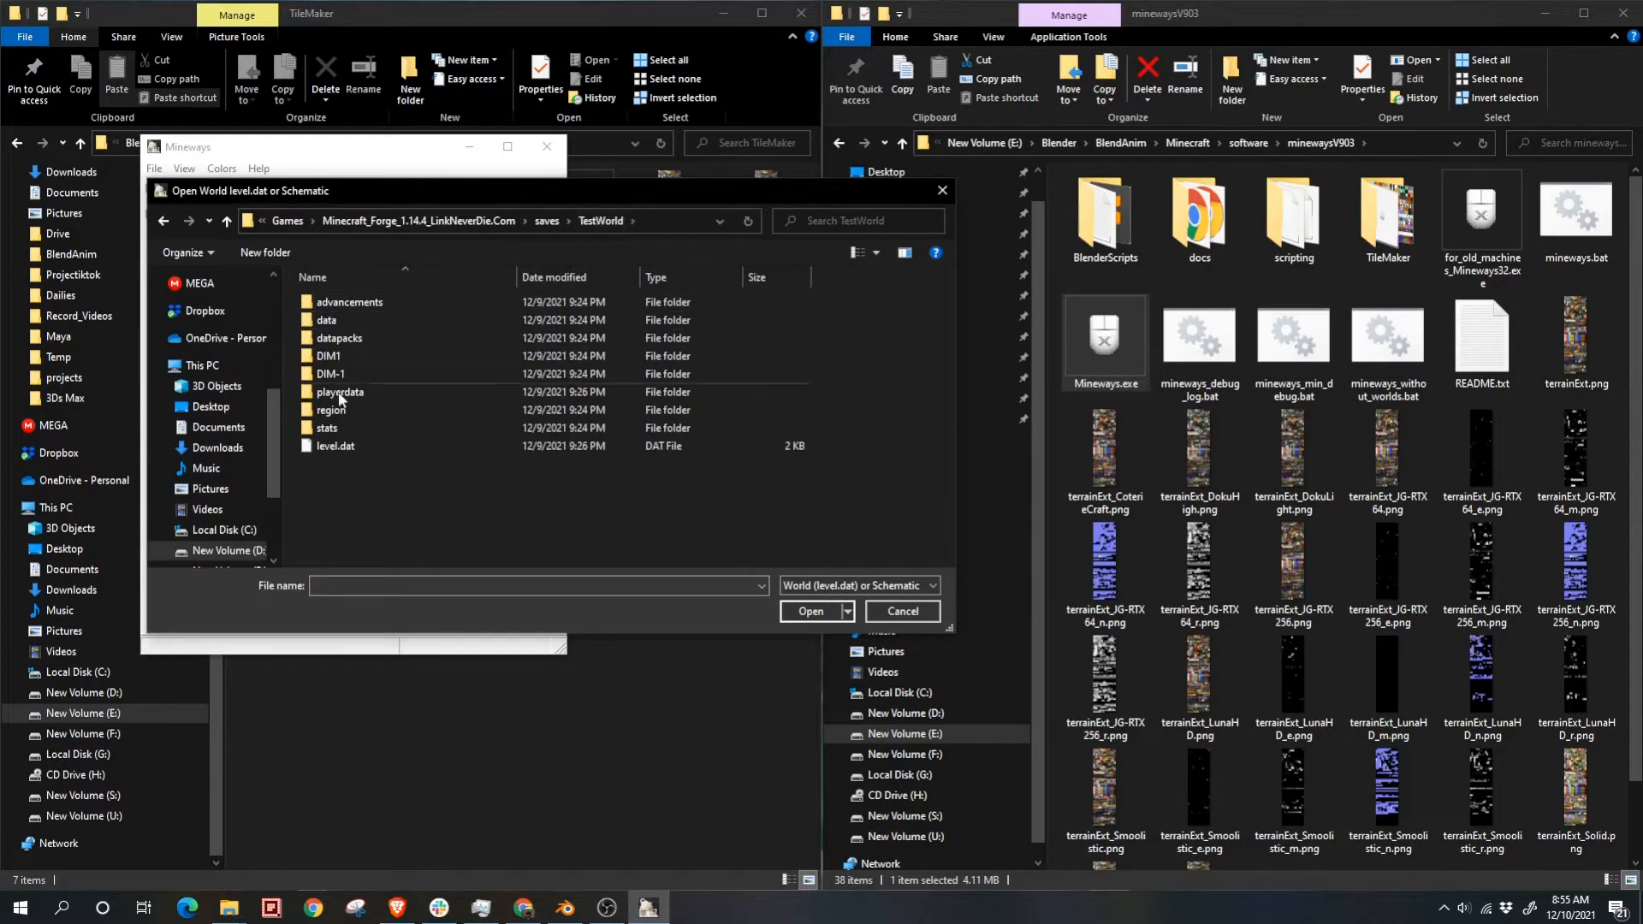
pyautogui.click(352, 446)
pyautogui.click(811, 611)
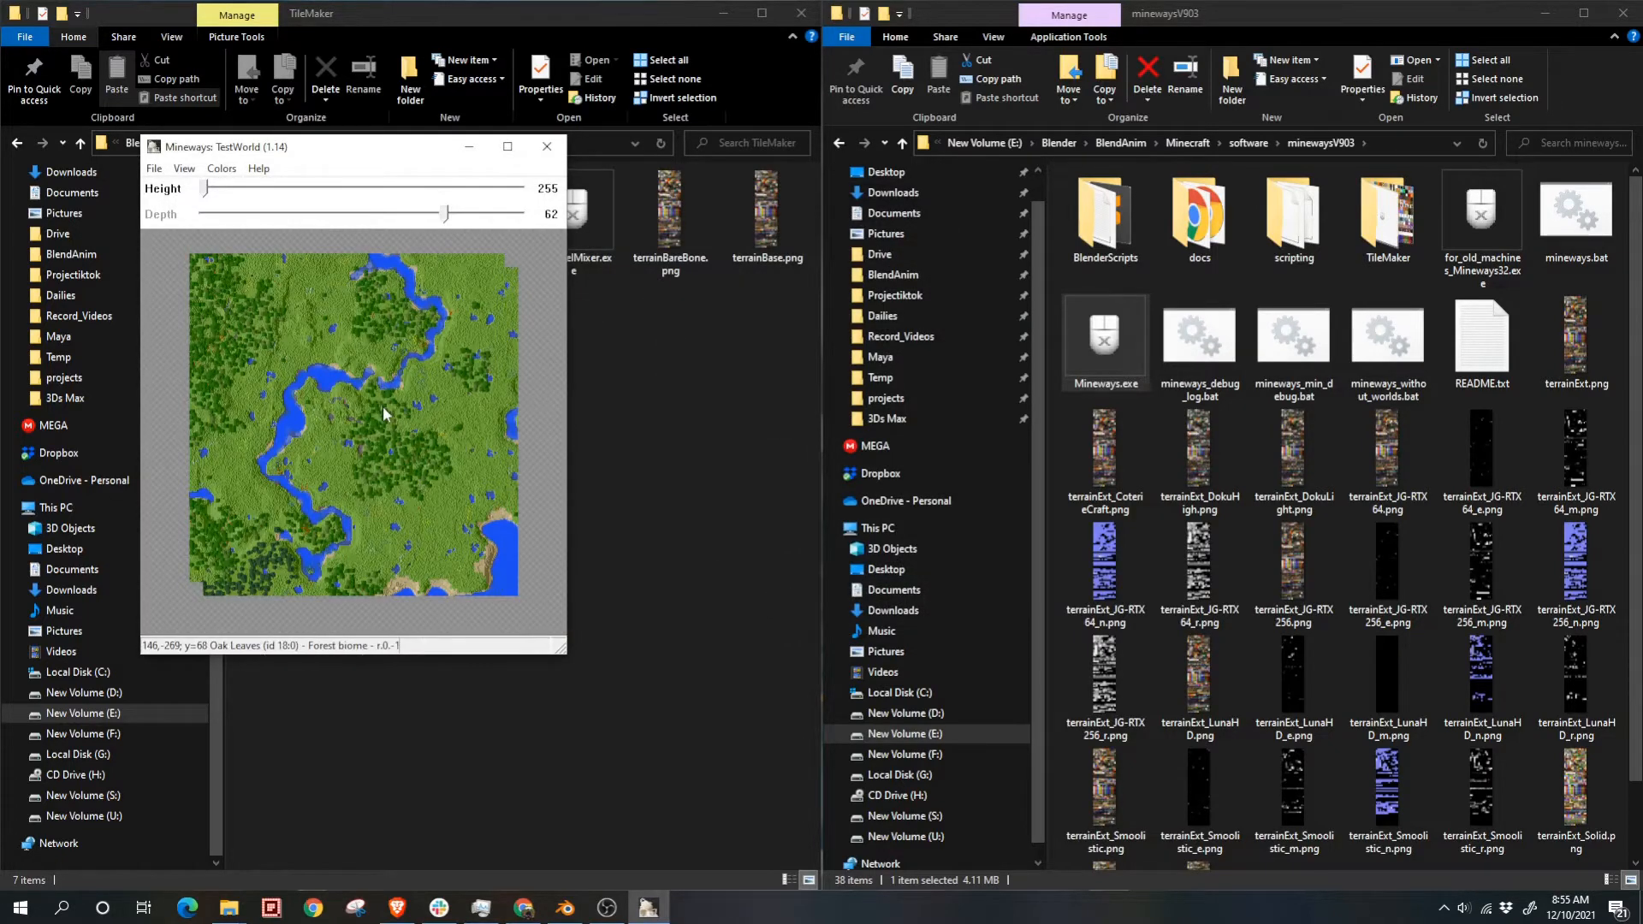
# Step: Select a rectangular patch of terrain east of the river on the map, accept the depth correction, and set the depth to 49
pyautogui.moveTo(566, 382); pyautogui.dragTo(905, 379)
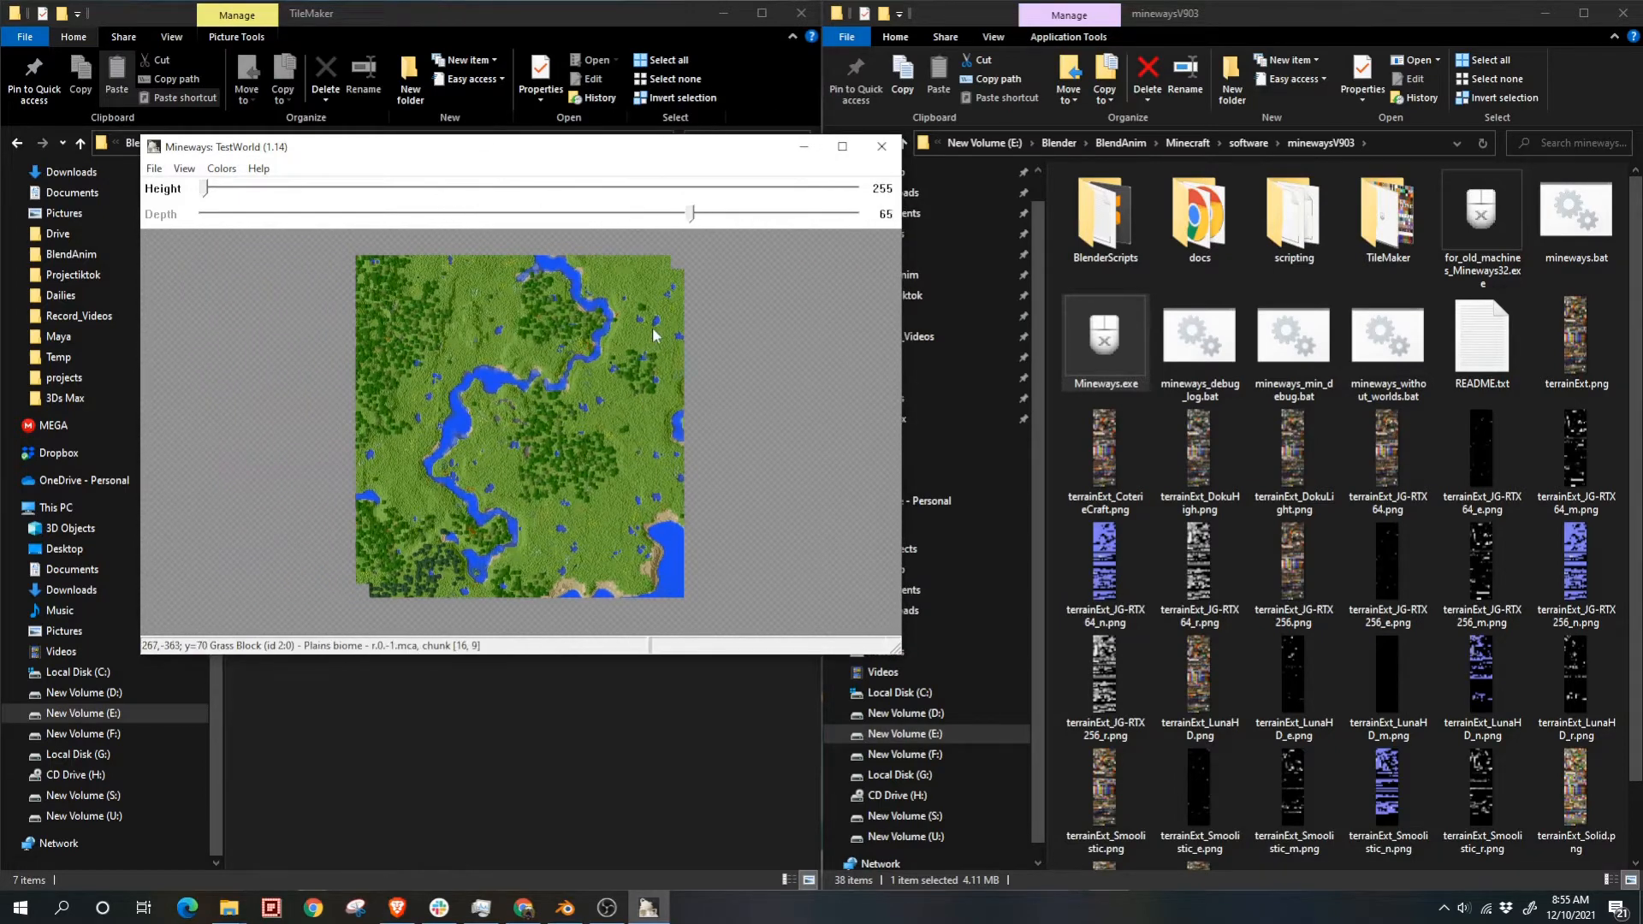
pyautogui.scroll(1, 626, 332)
pyautogui.middleClick(665, 339)
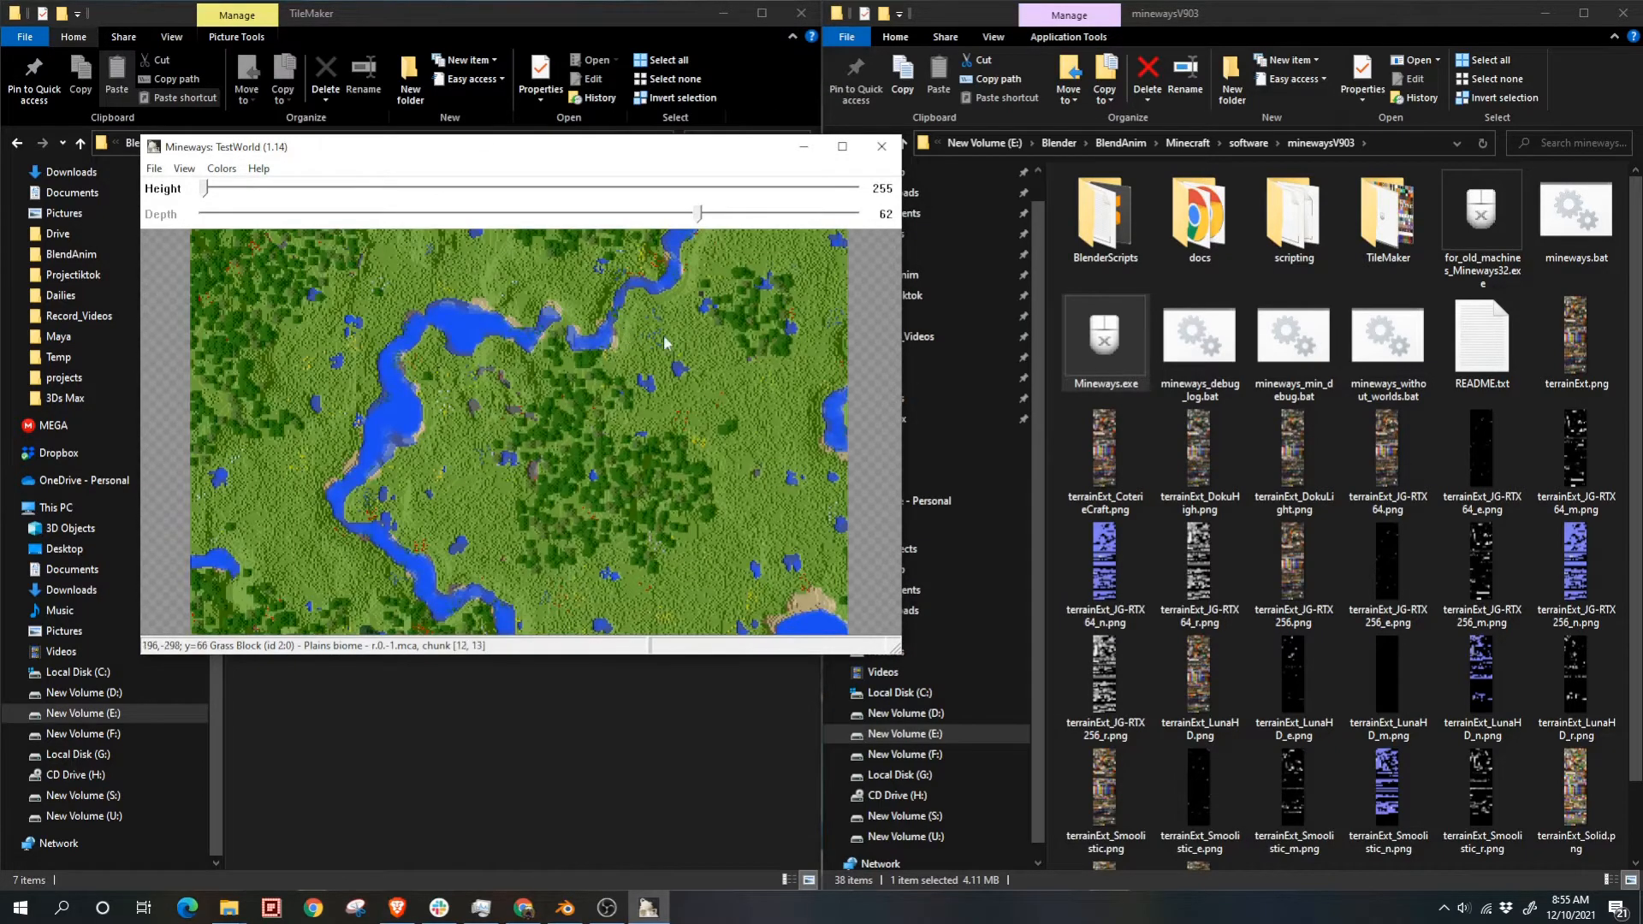
pyautogui.moveTo(561, 328); pyautogui.dragTo(736, 488)
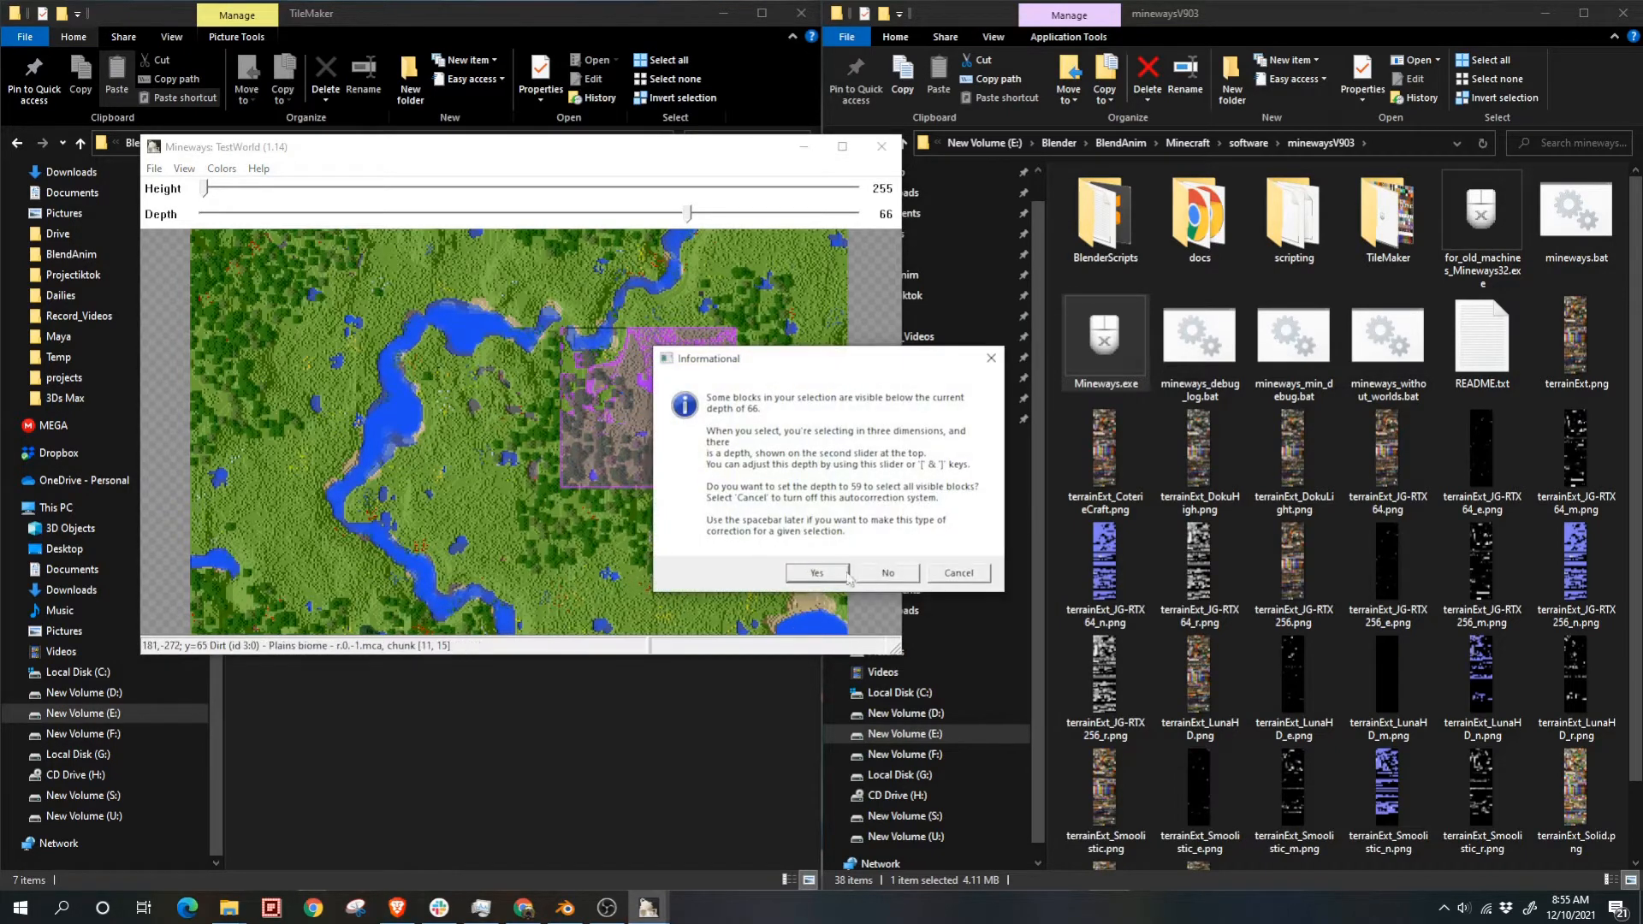
pyautogui.click(825, 576)
pyautogui.moveTo(707, 213); pyautogui.dragTo(733, 213)
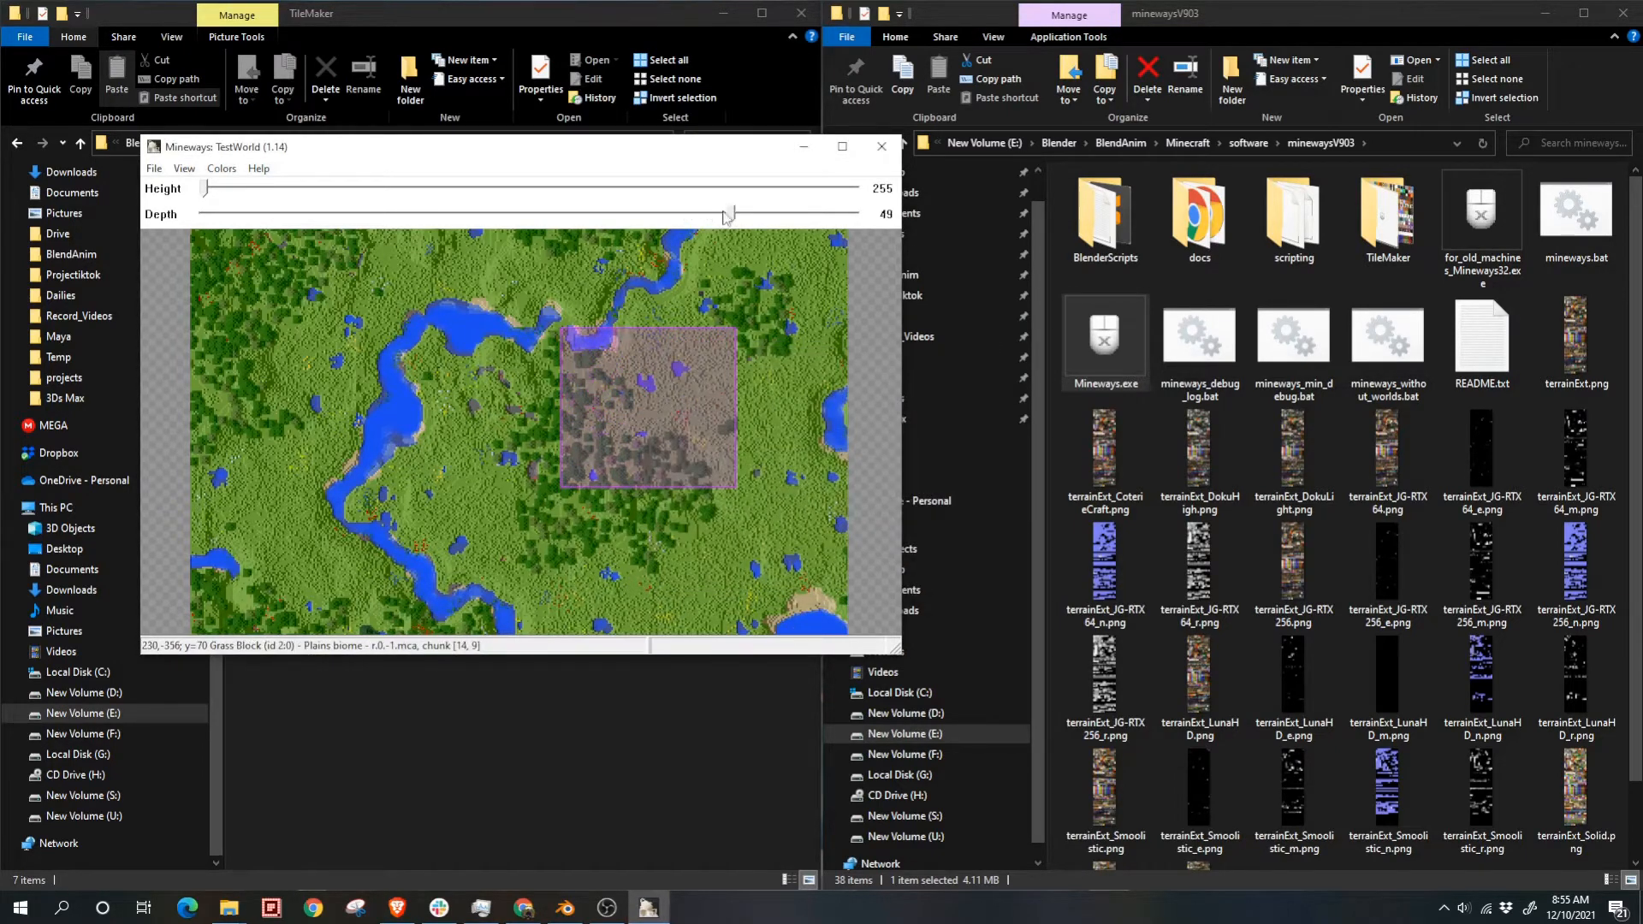
# Step: Load terrainBareBone.png from the TileMaker folder as the terrain file
pyautogui.click(154, 168)
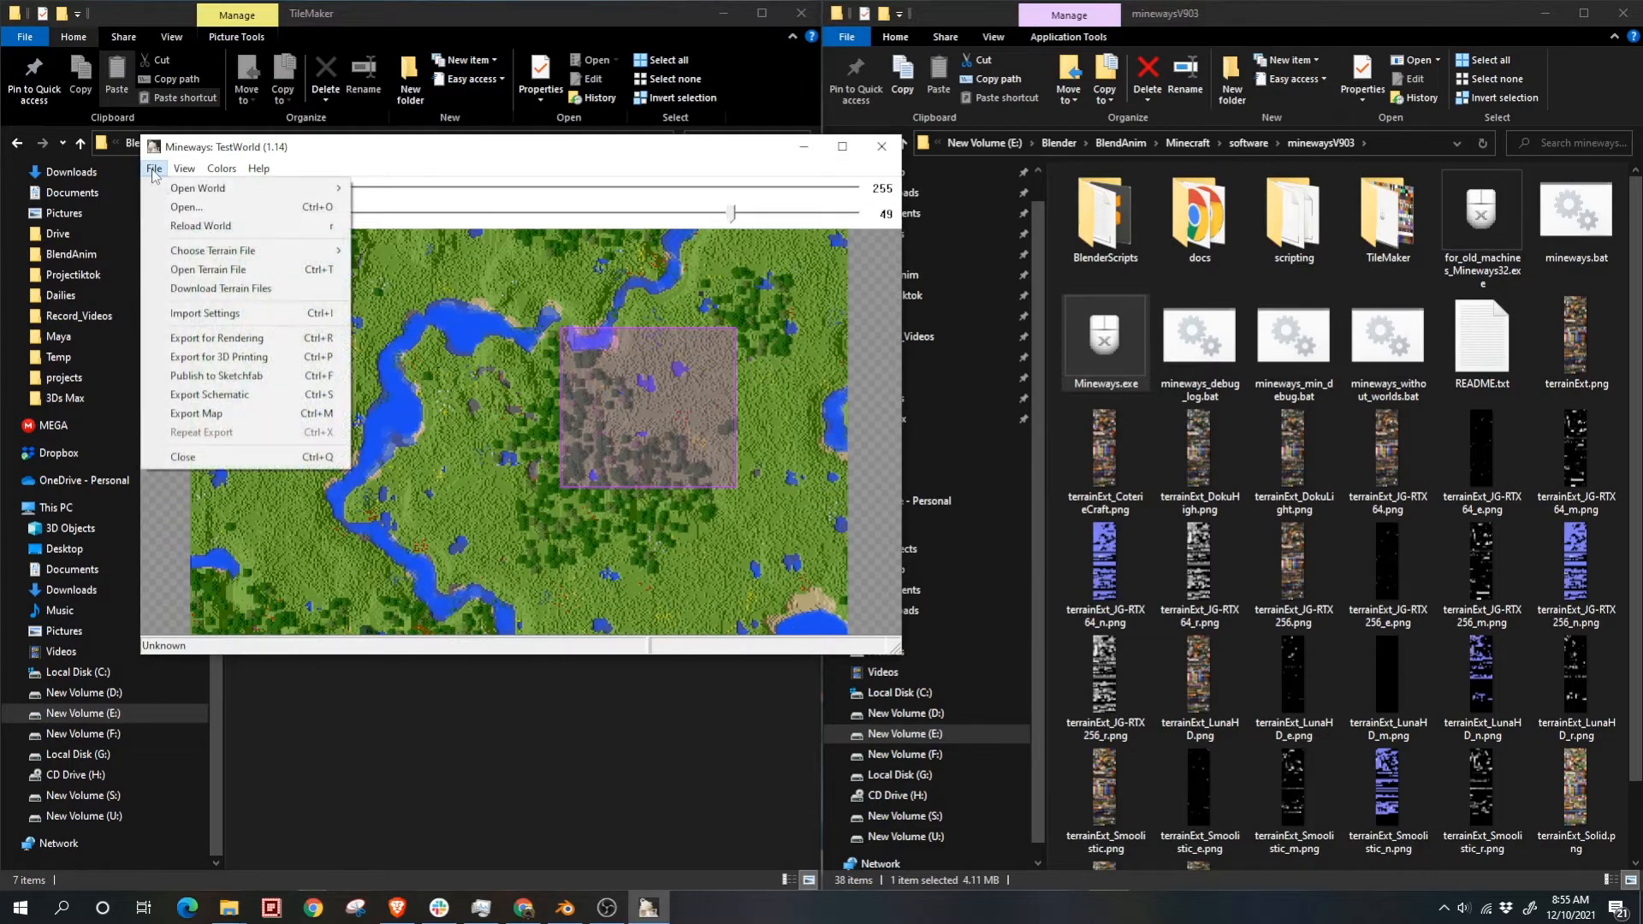
pyautogui.click(240, 272)
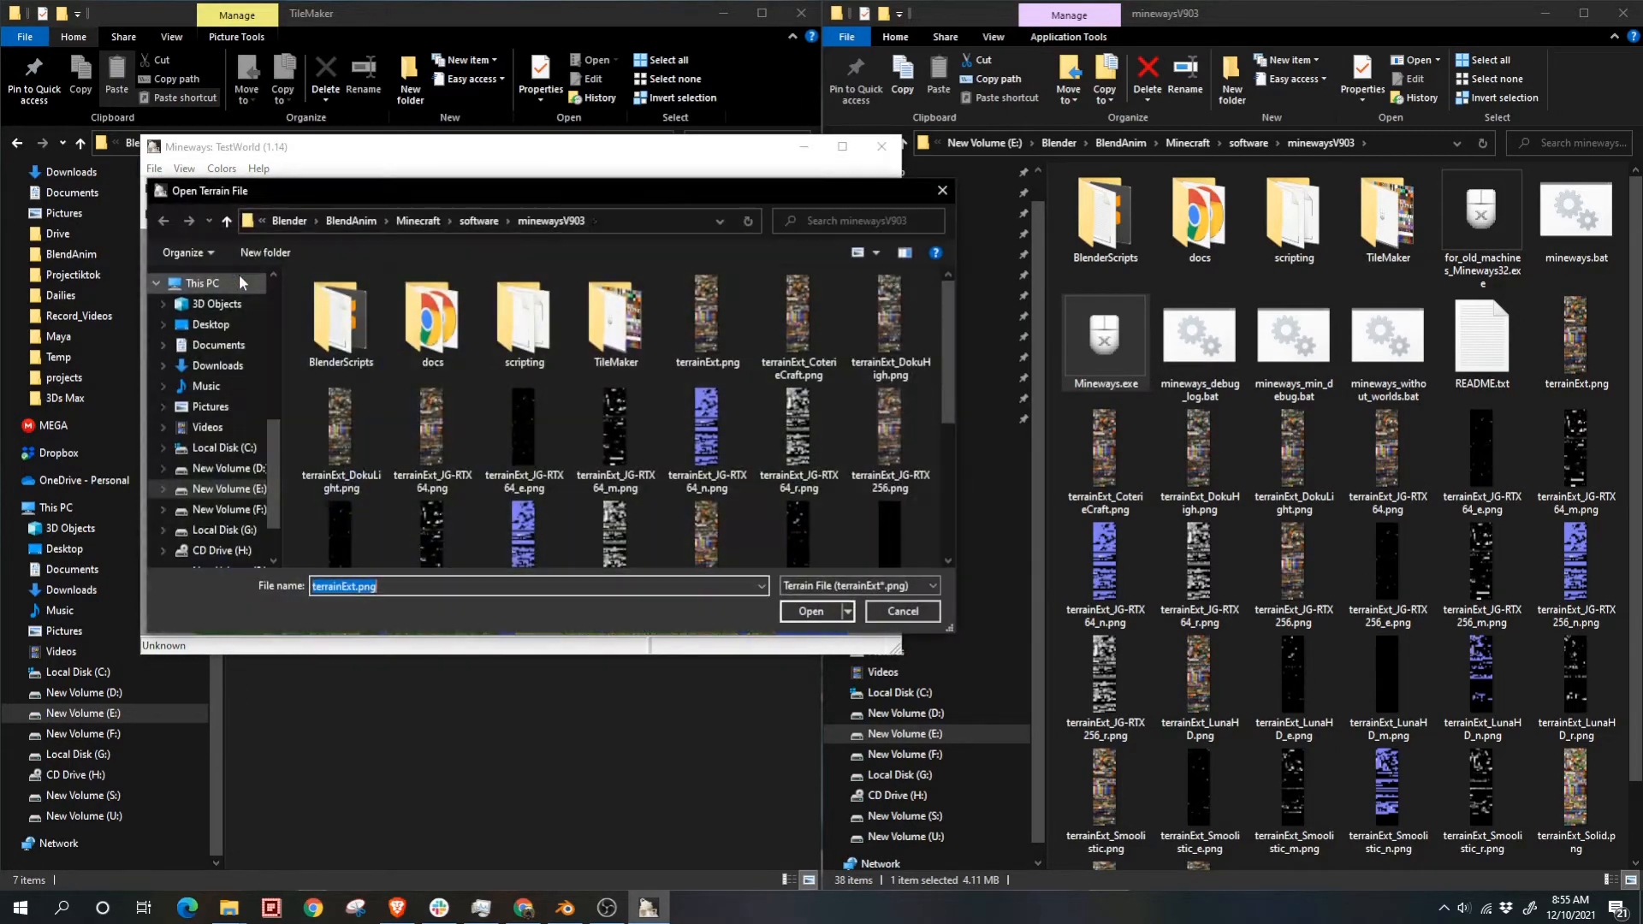
pyautogui.doubleClick(604, 332)
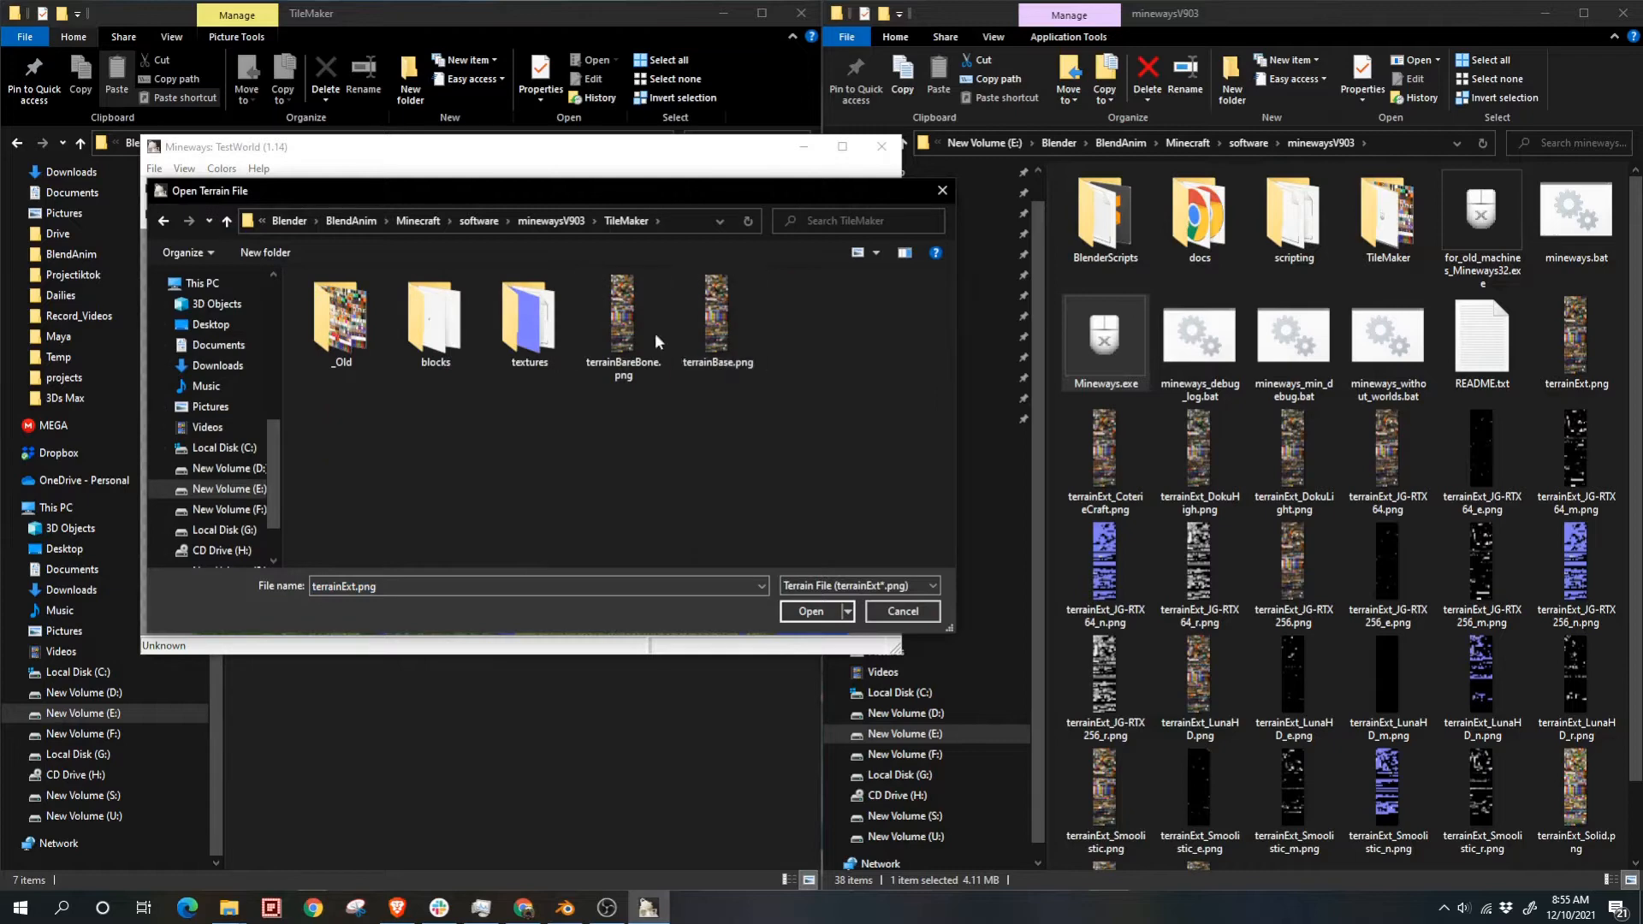
pyautogui.click(633, 331)
pyautogui.click(803, 613)
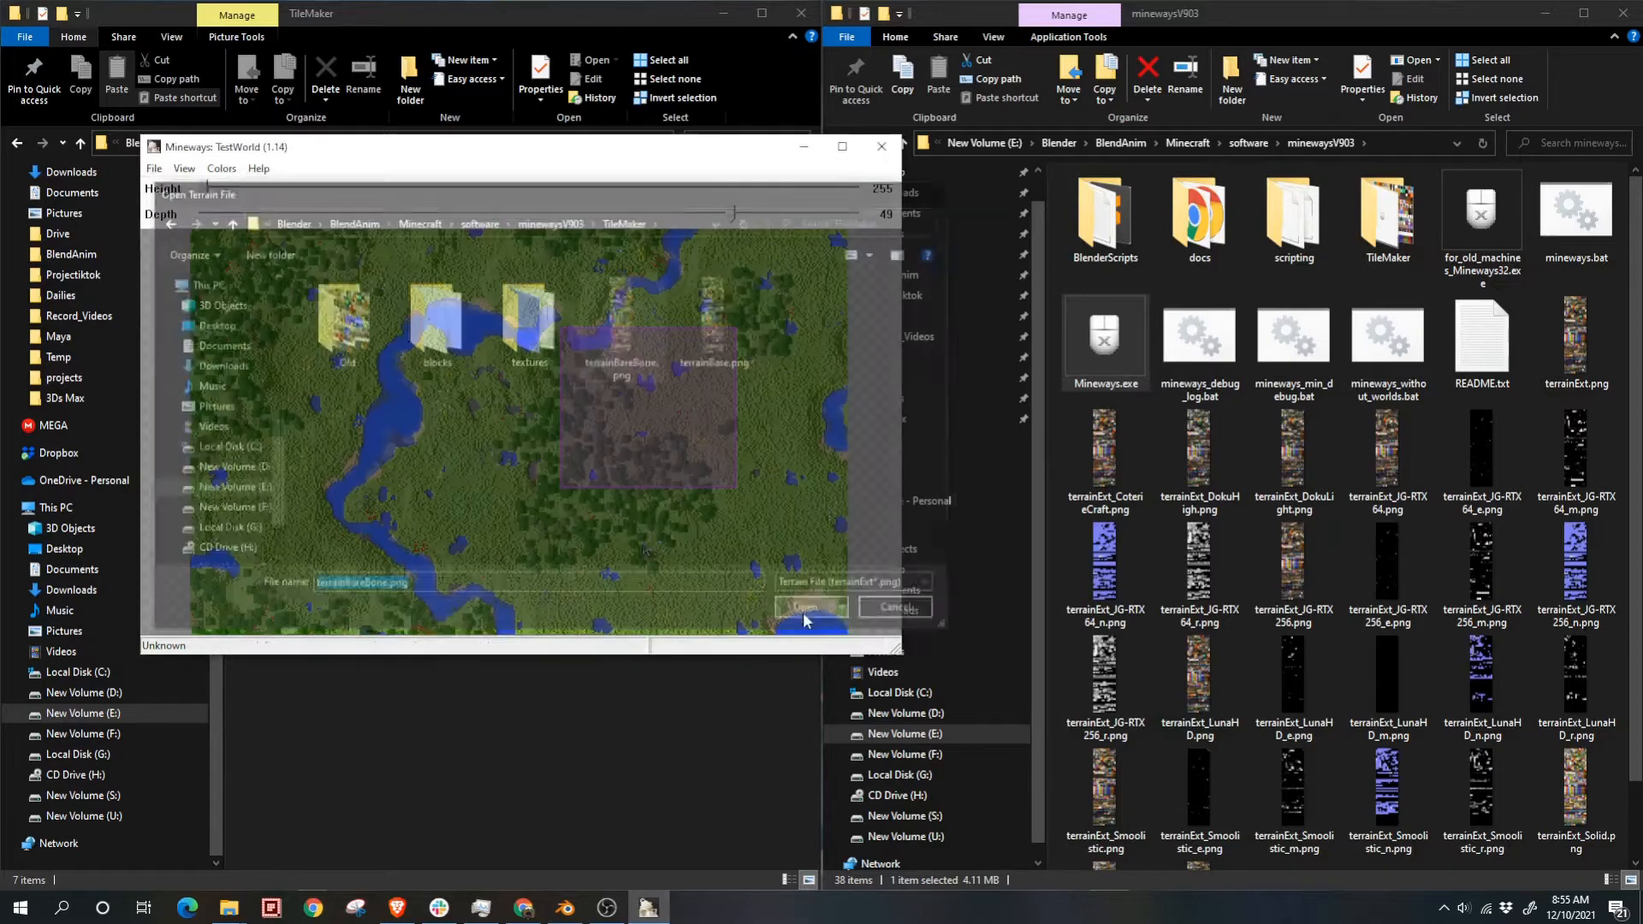
# Step: Start an Export for Rendering and create and enter a new folder with the default name inside Minecraft\maps
pyautogui.click(156, 172)
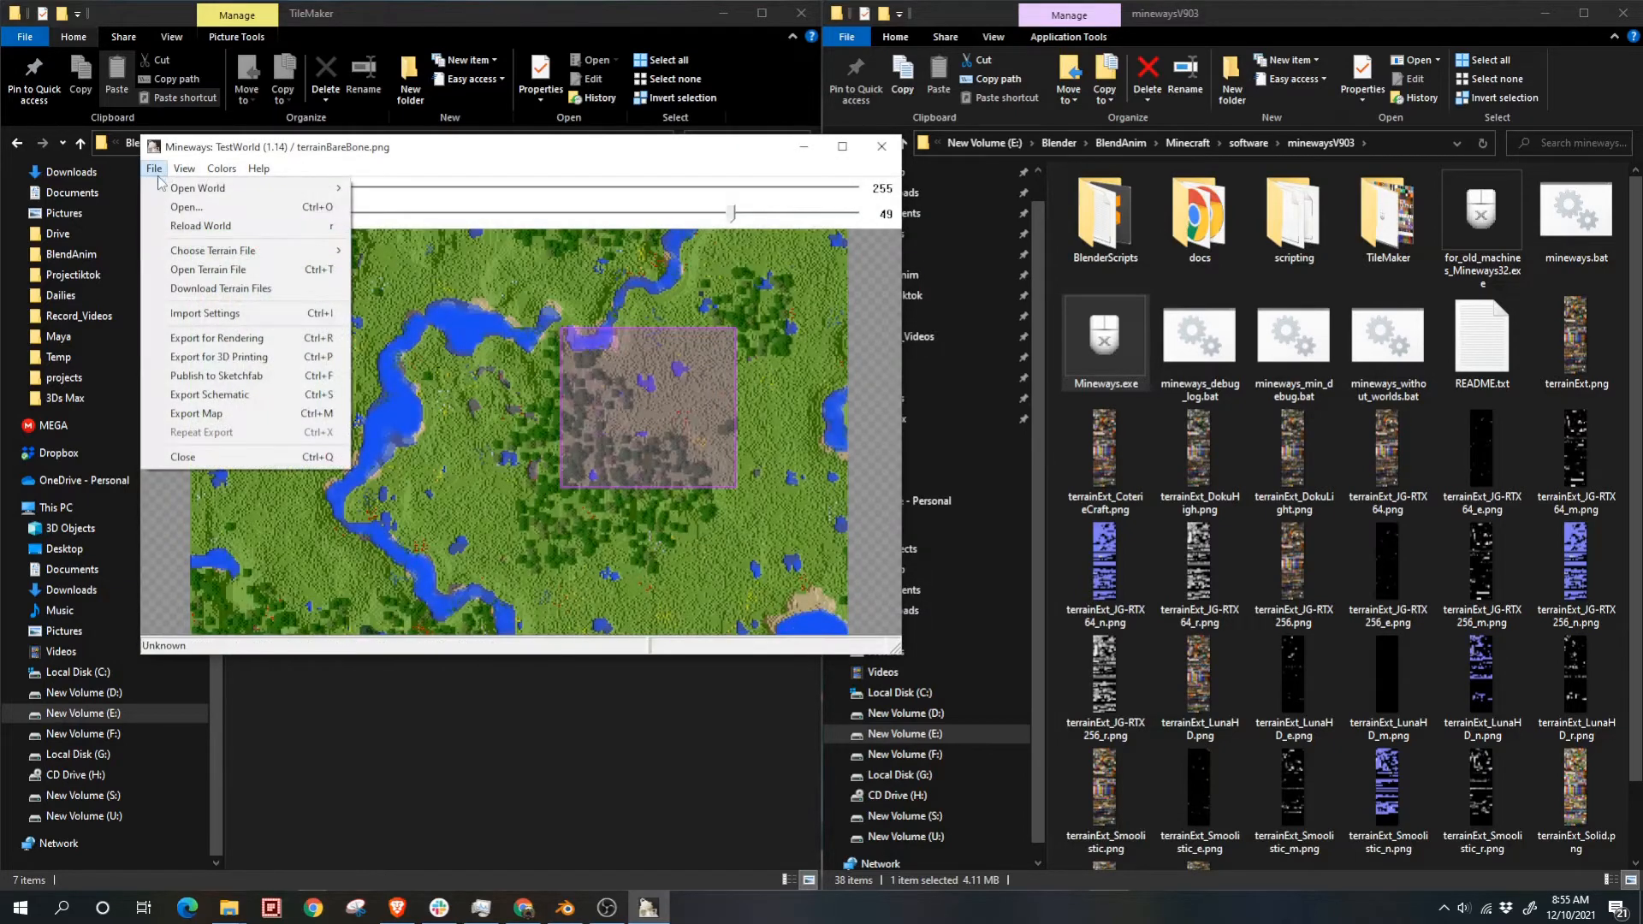
pyautogui.click(215, 339)
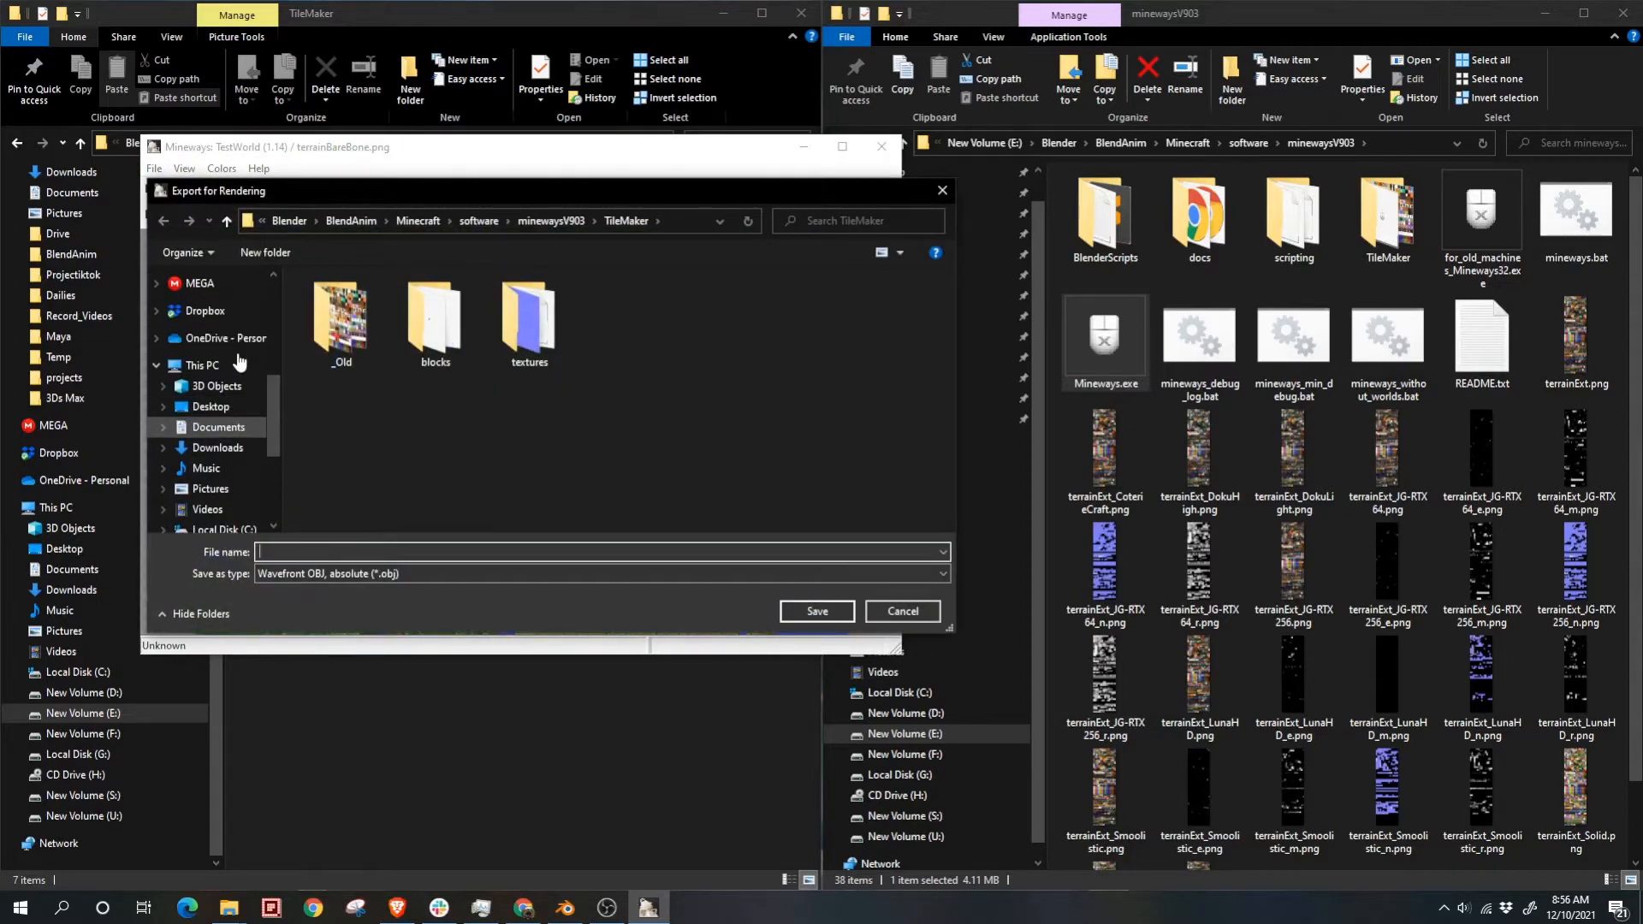
pyautogui.scroll(-3, 239, 363)
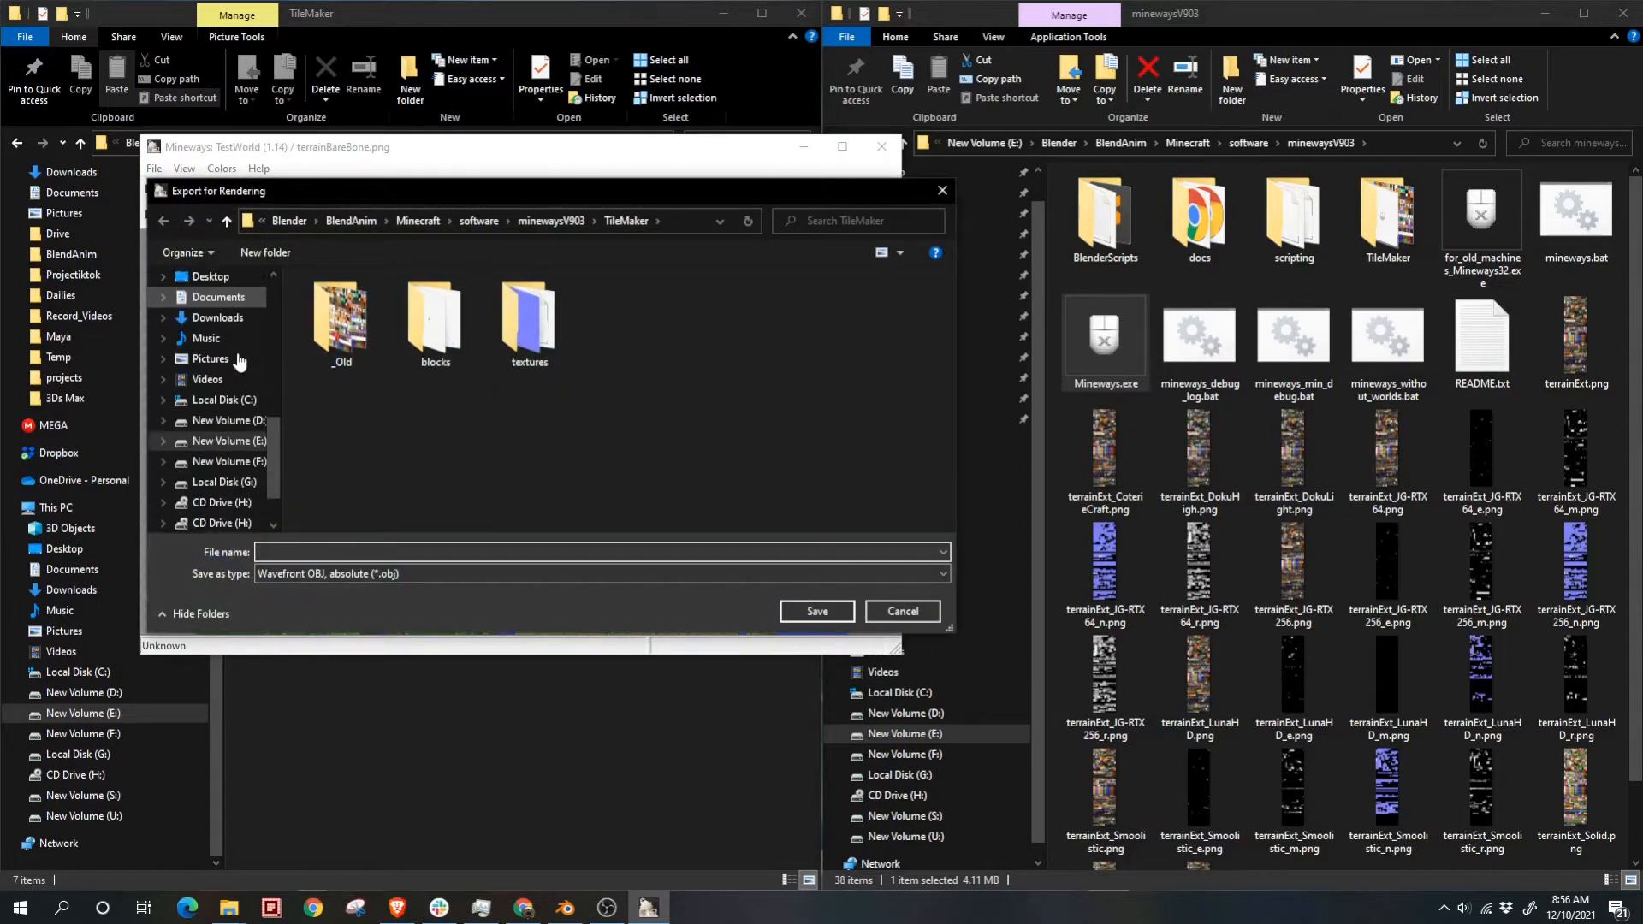
pyautogui.click(428, 220)
pyautogui.click(334, 357)
pyautogui.doubleClick(334, 358)
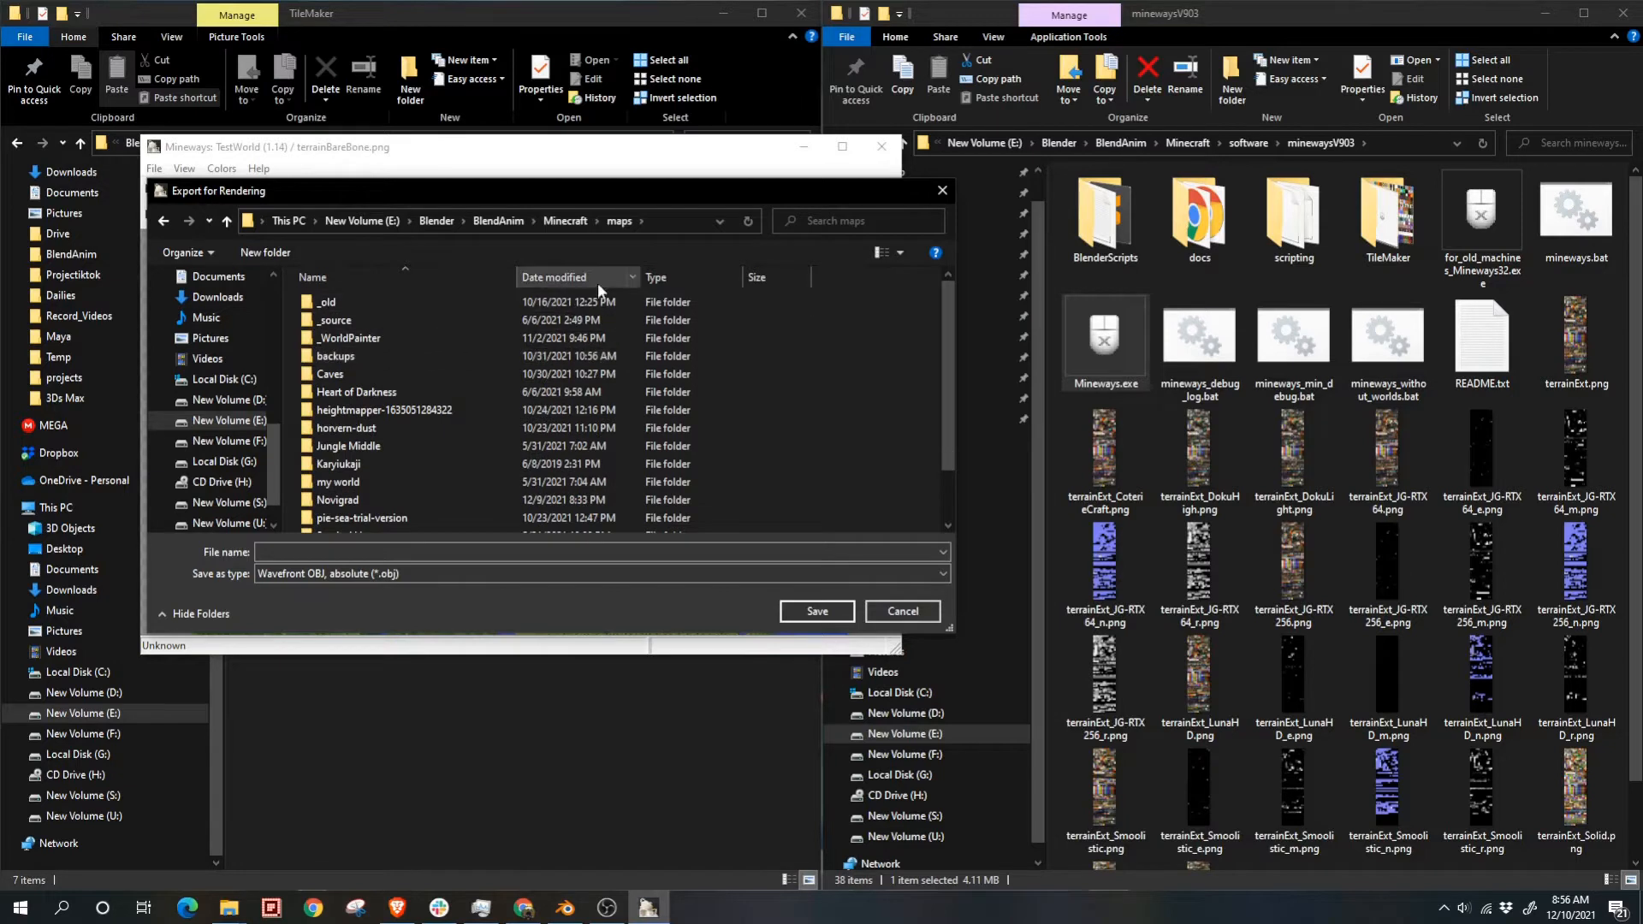
pyautogui.scroll(-2, 685, 368)
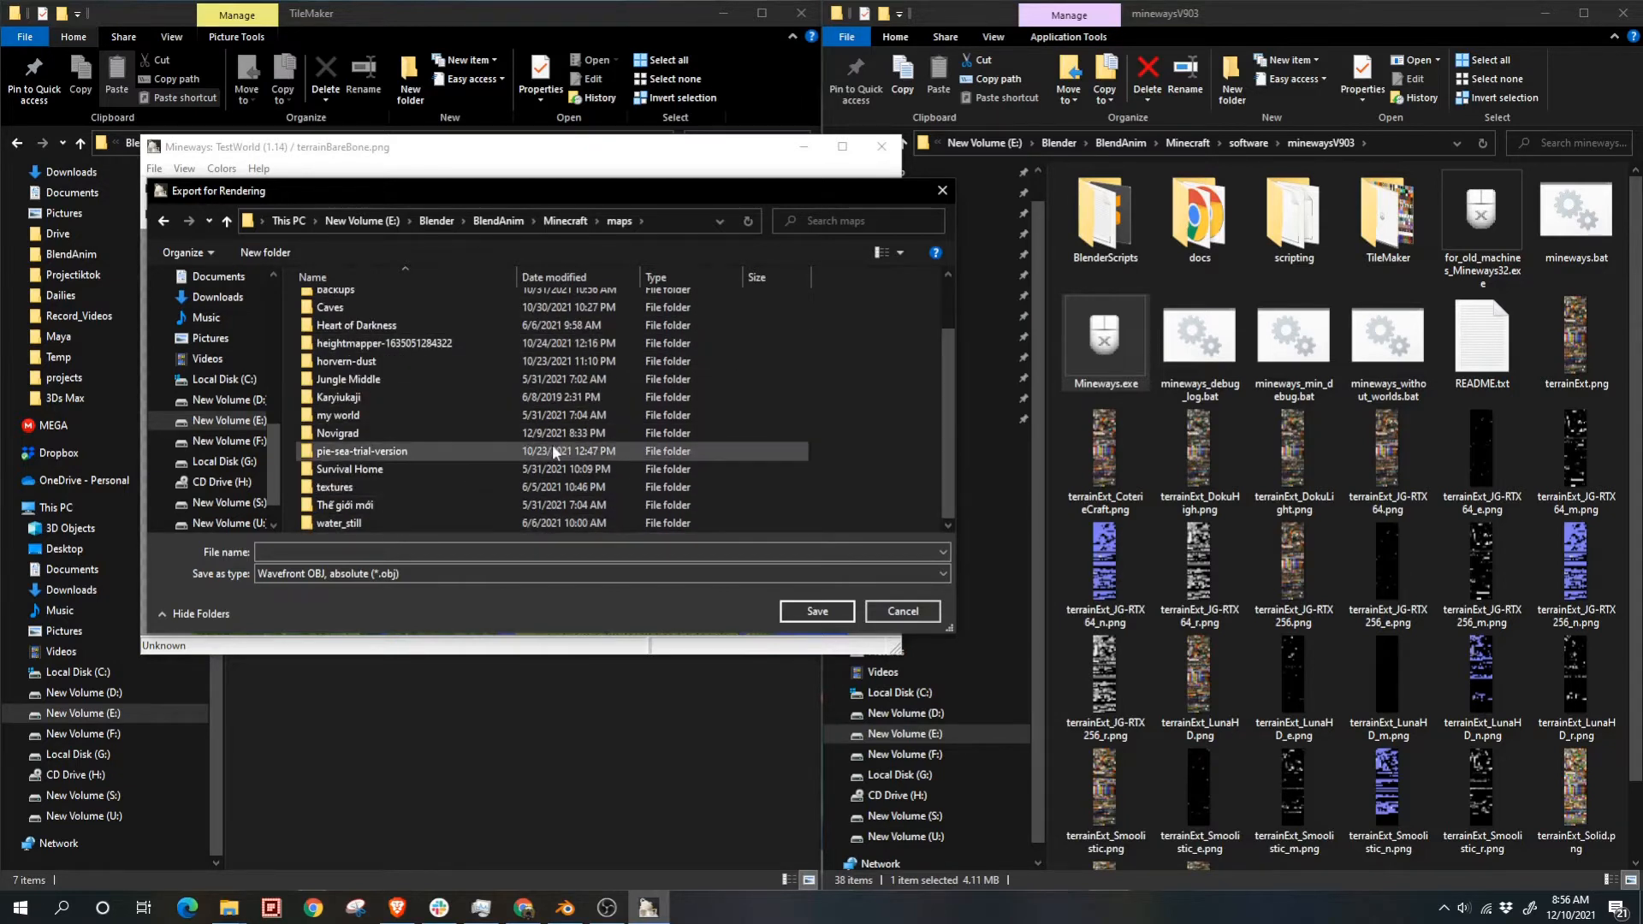
pyautogui.scroll(2, 540, 466)
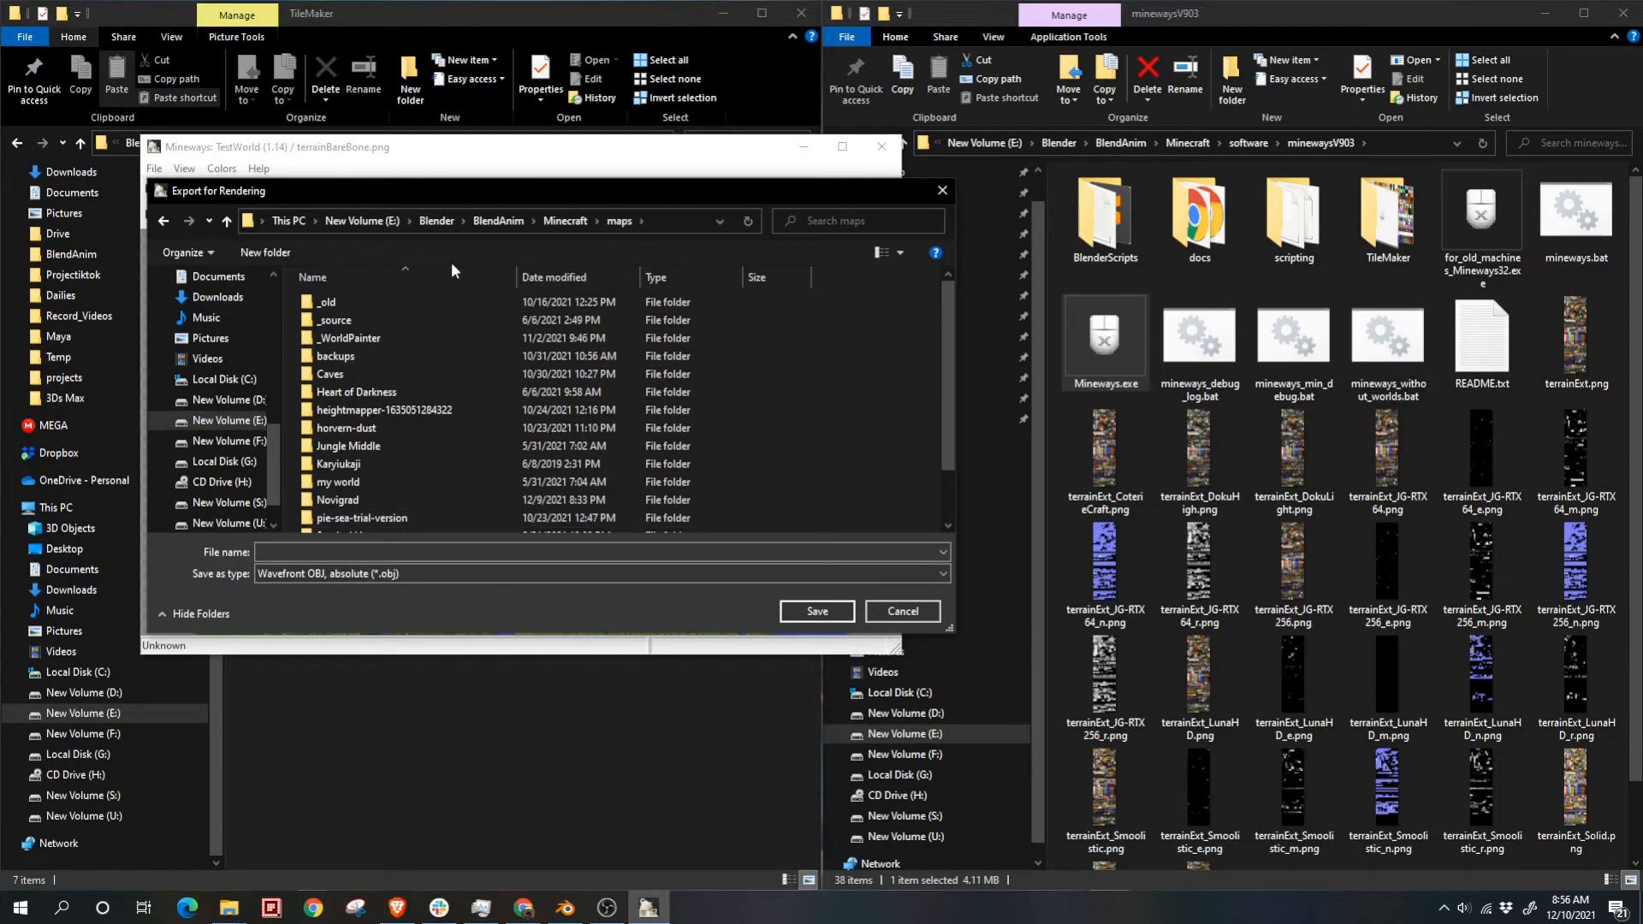
pyautogui.click(266, 253)
pyautogui.doubleClick(484, 498)
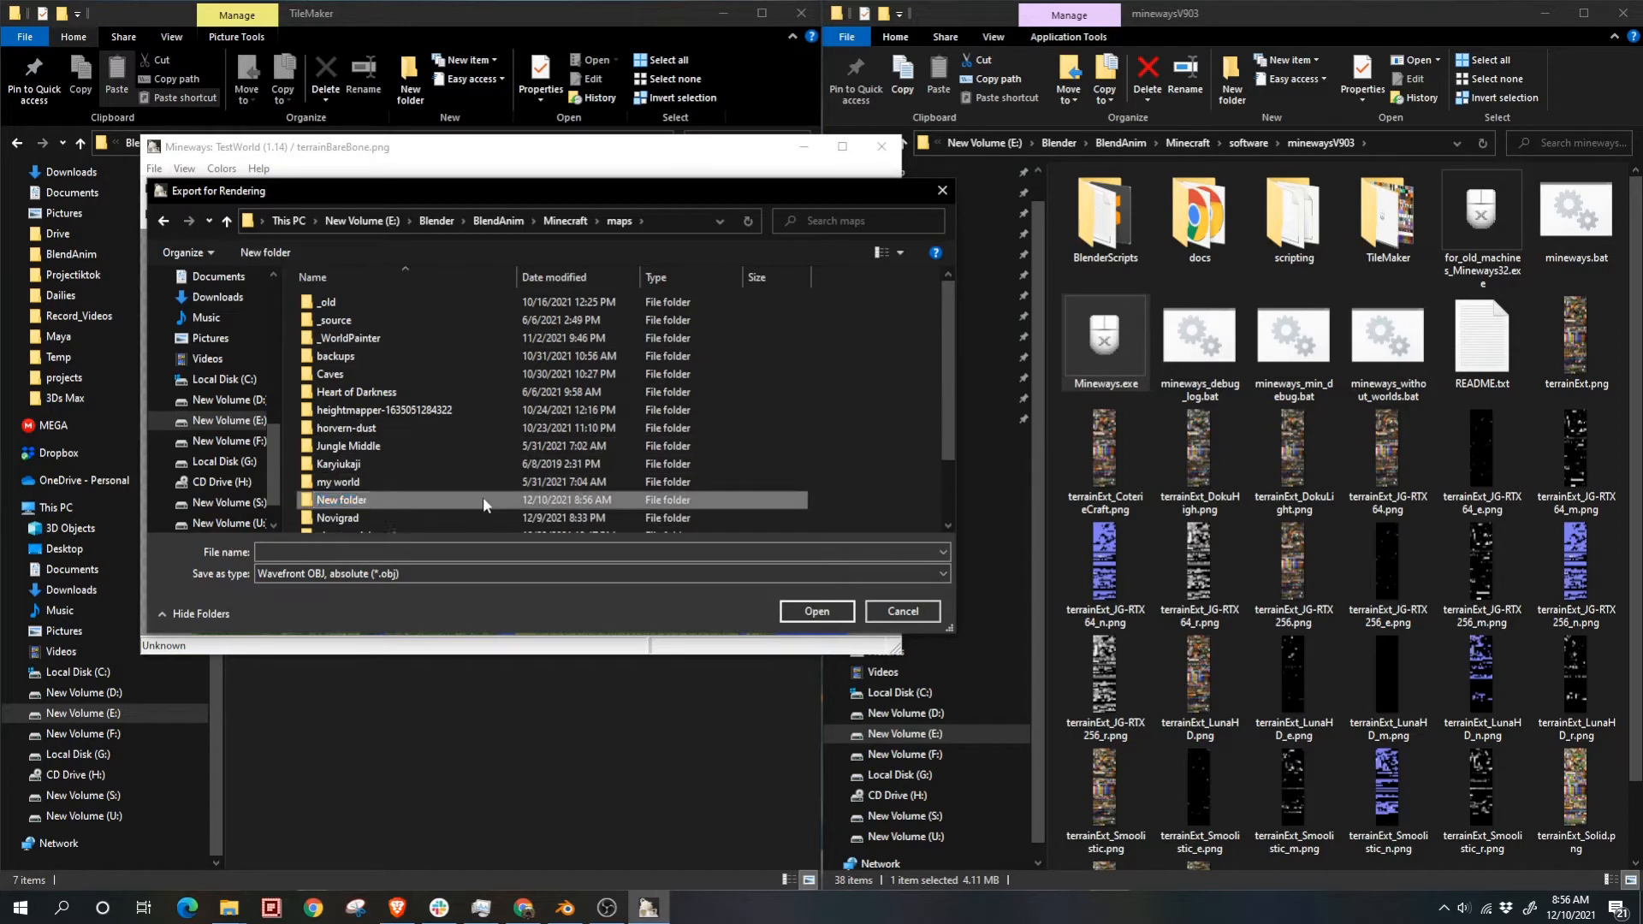
# Step: Export the selected terrain as a Wavefront OBJ named Test with the existing model export options, and accept the export statistics message
pyautogui.click(466, 551)
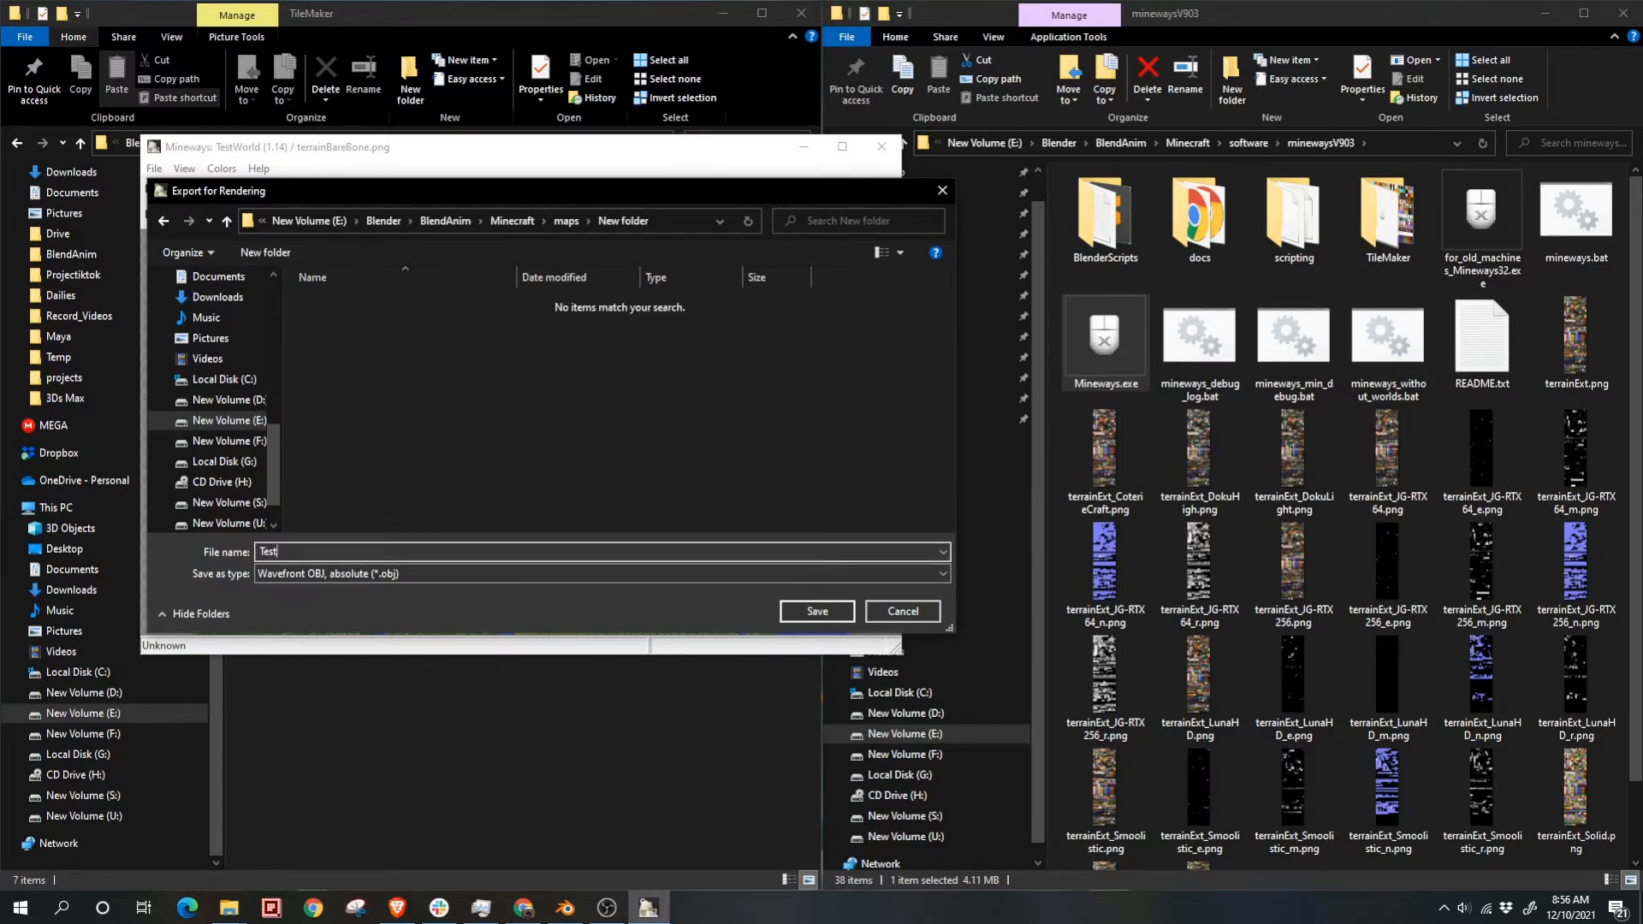
pyautogui.click(813, 610)
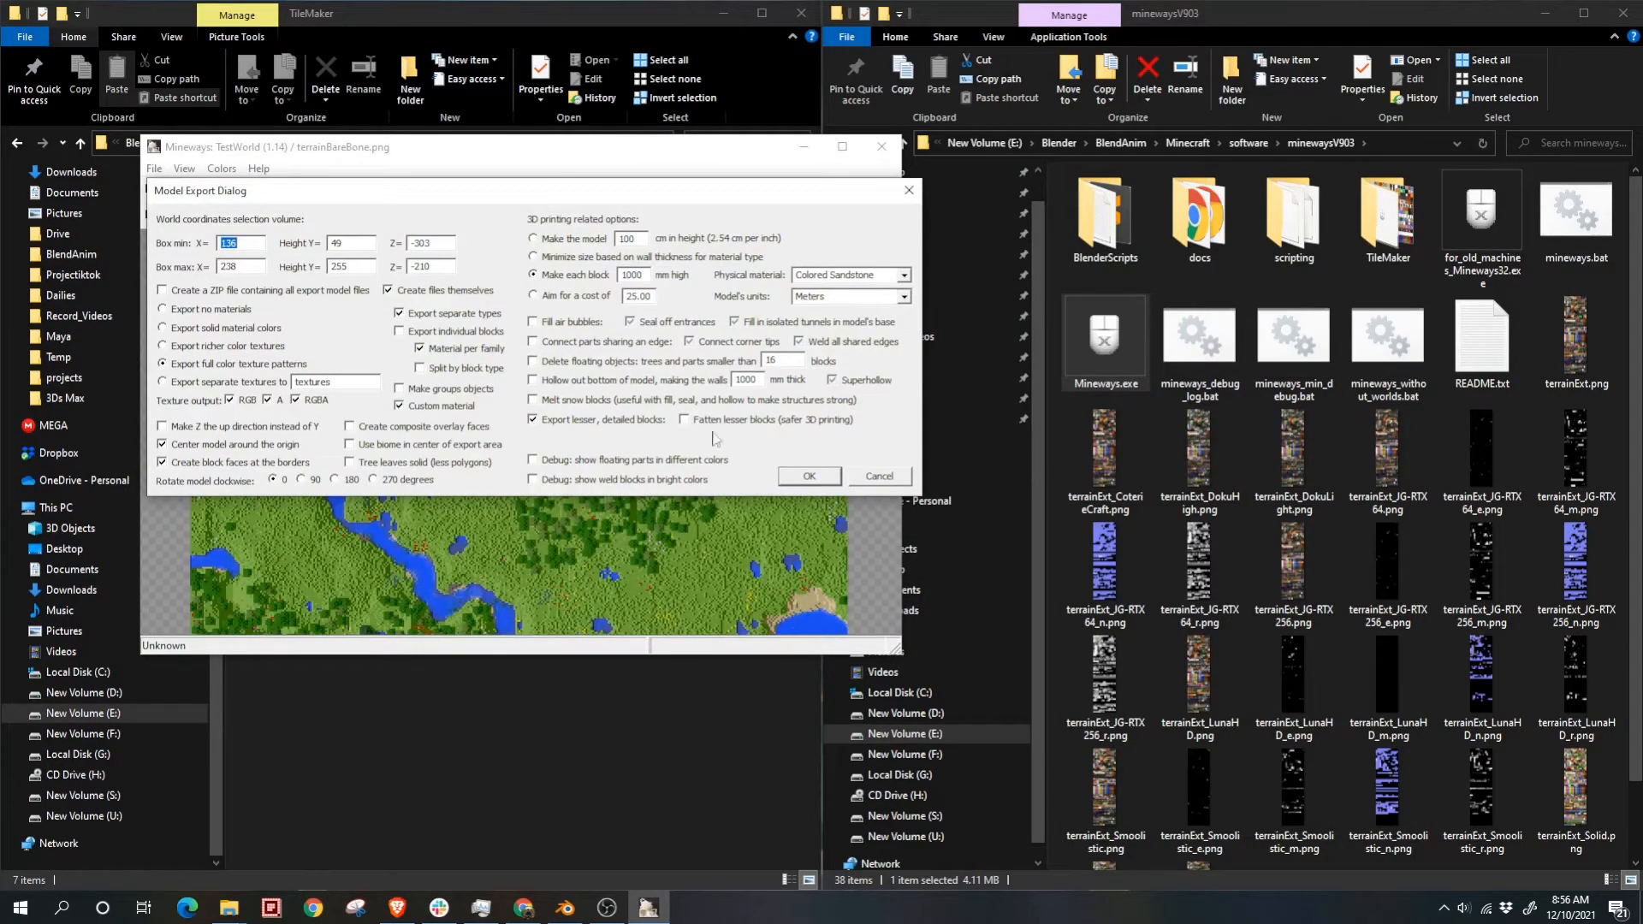
pyautogui.click(809, 477)
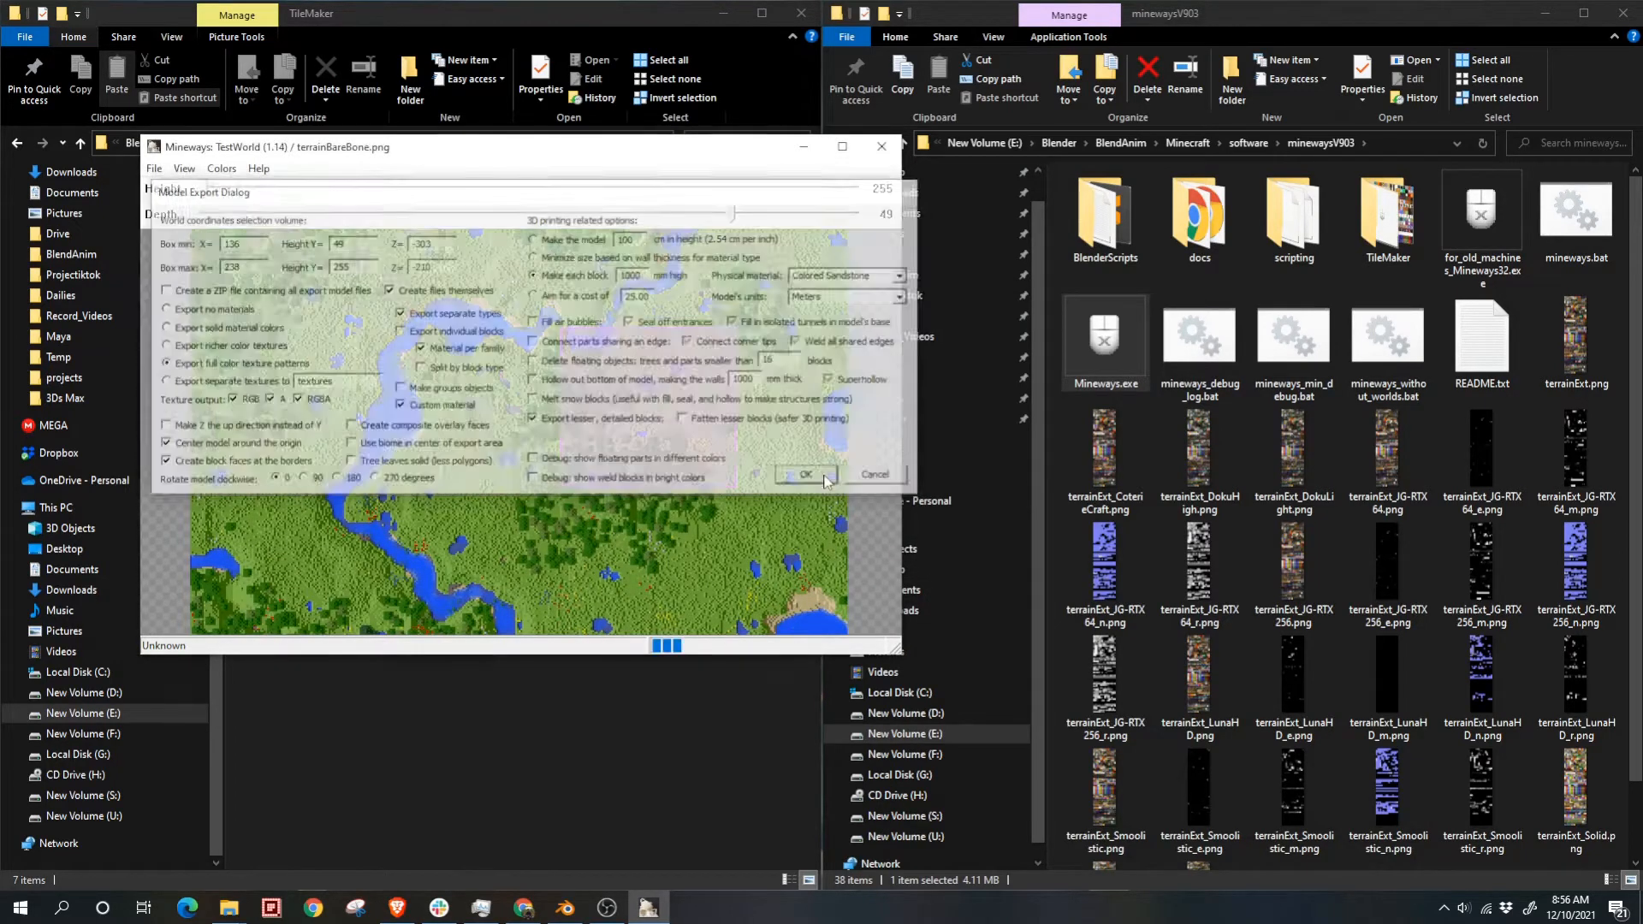
pyautogui.click(888, 541)
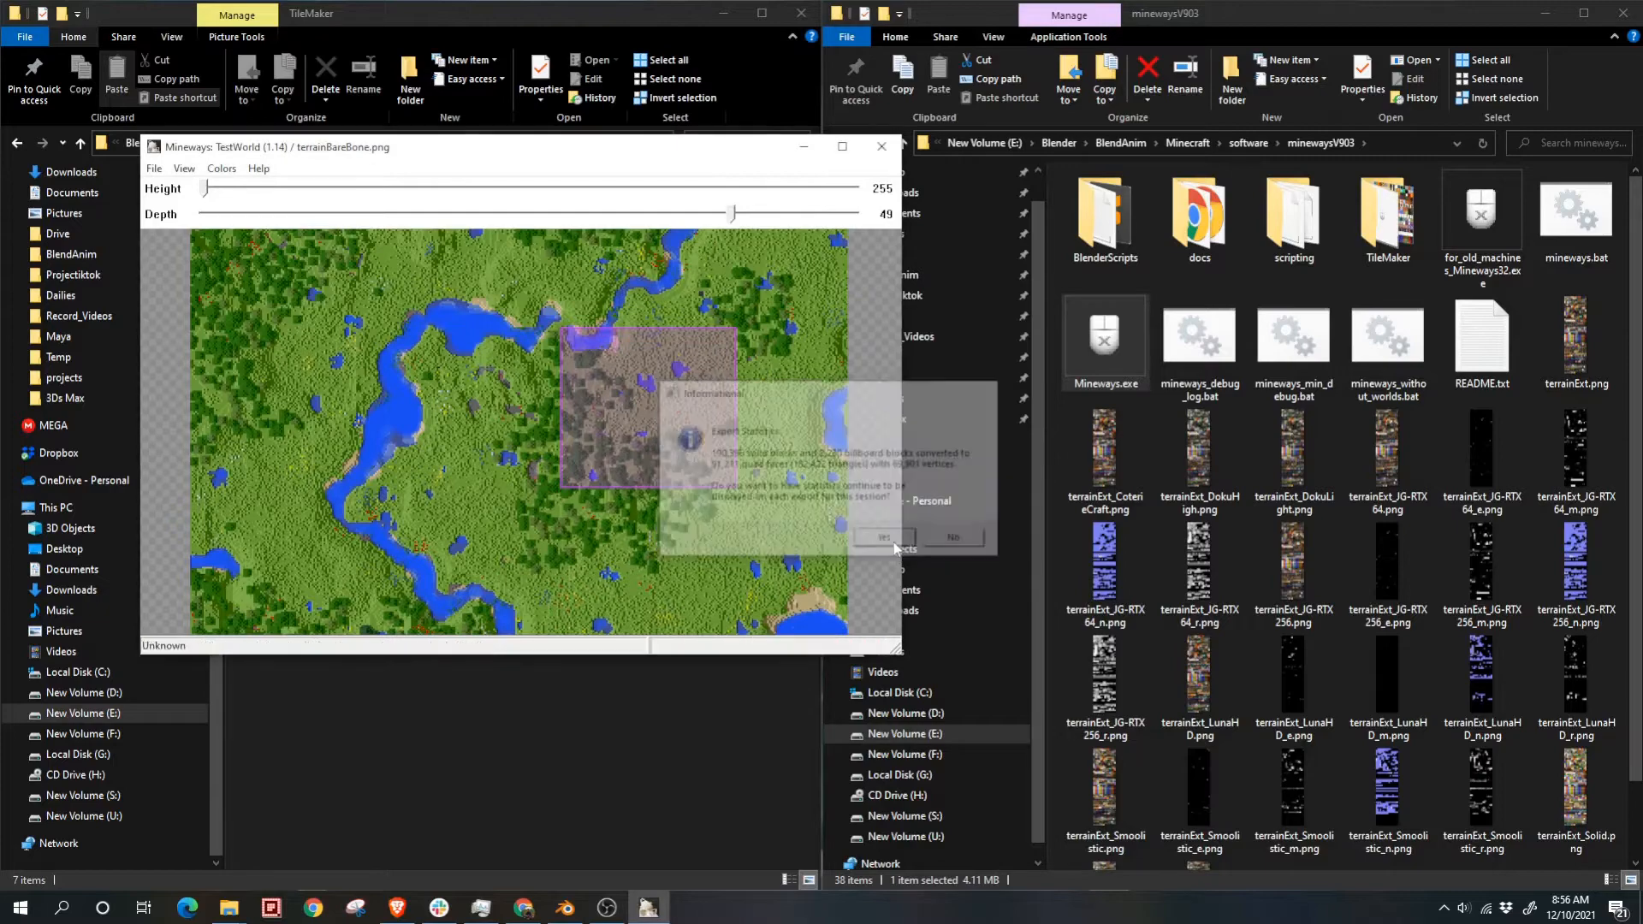
# Step: Switch to Blender and import Test.obj from E:\Blender\BlendAnim\Minecraft\maps\New folder with MCprep's OBJ world import
pyautogui.click(563, 912)
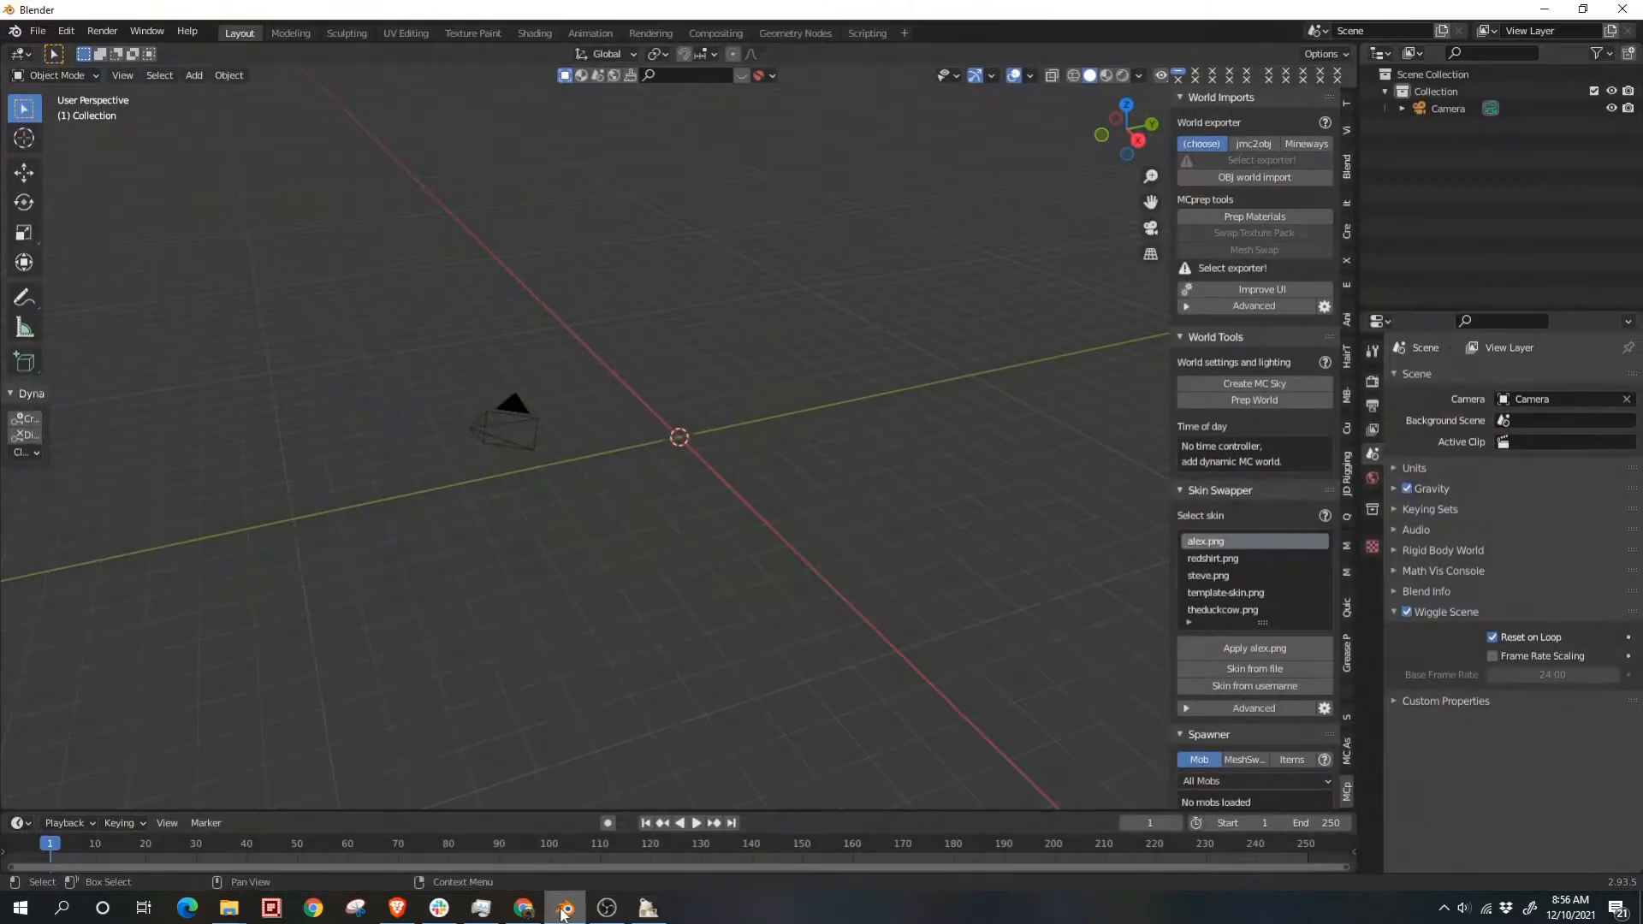
pyautogui.click(1244, 180)
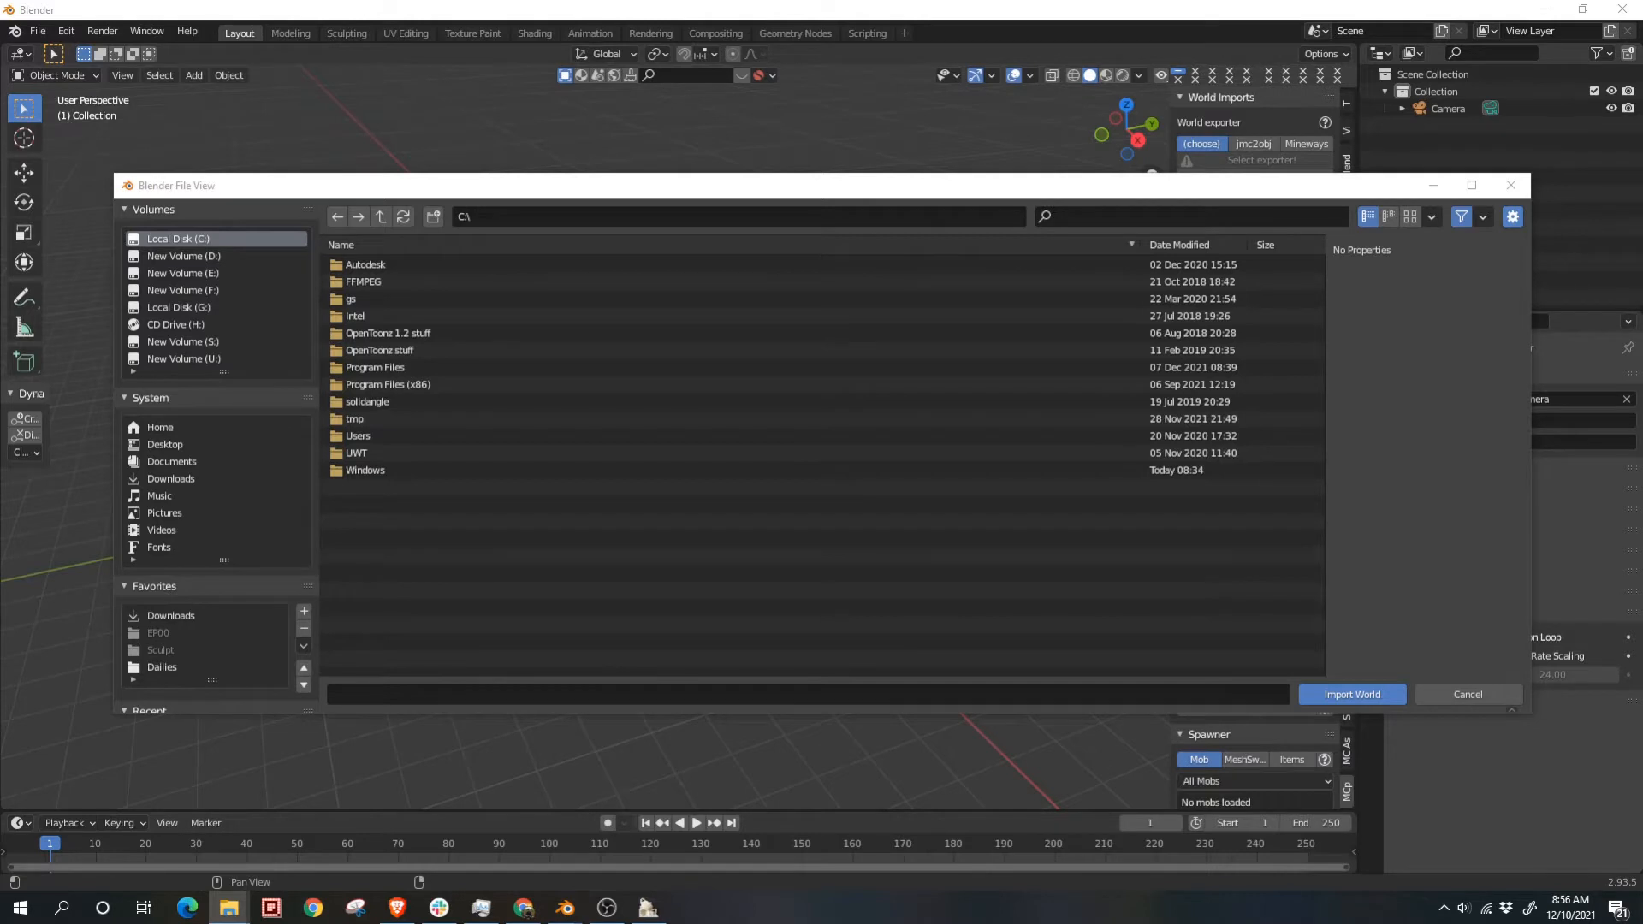
pyautogui.click(594, 211)
pyautogui.click(595, 211)
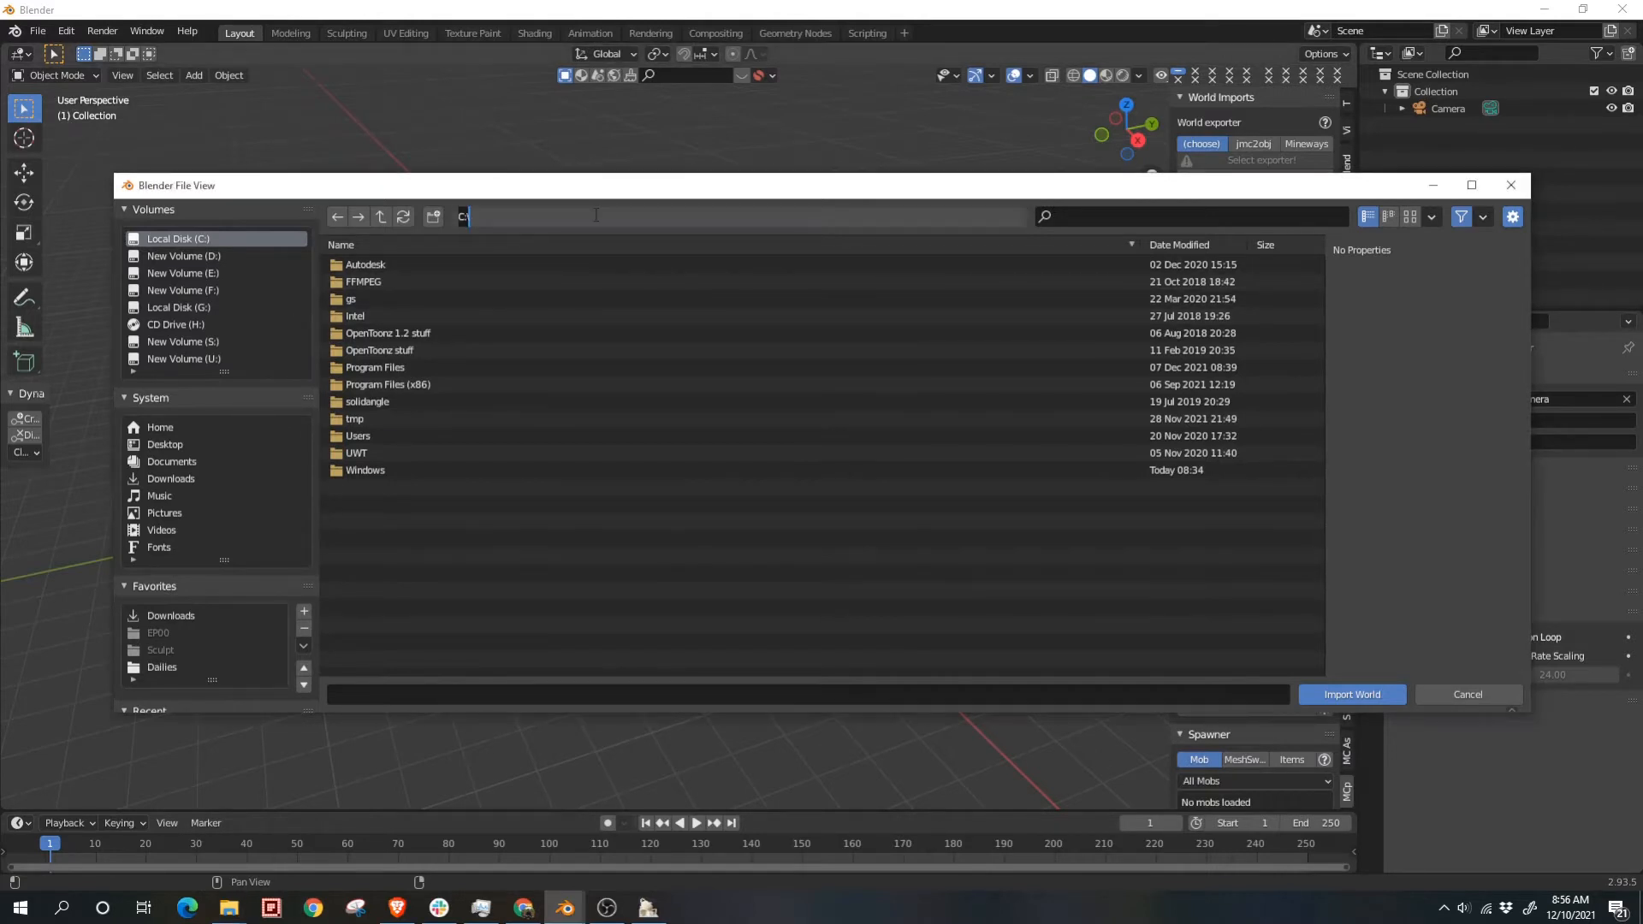
pyautogui.write('E:\\Blender\\BlendAnim\\Minecraft\\maps\\New folder')
pyautogui.press('Return')
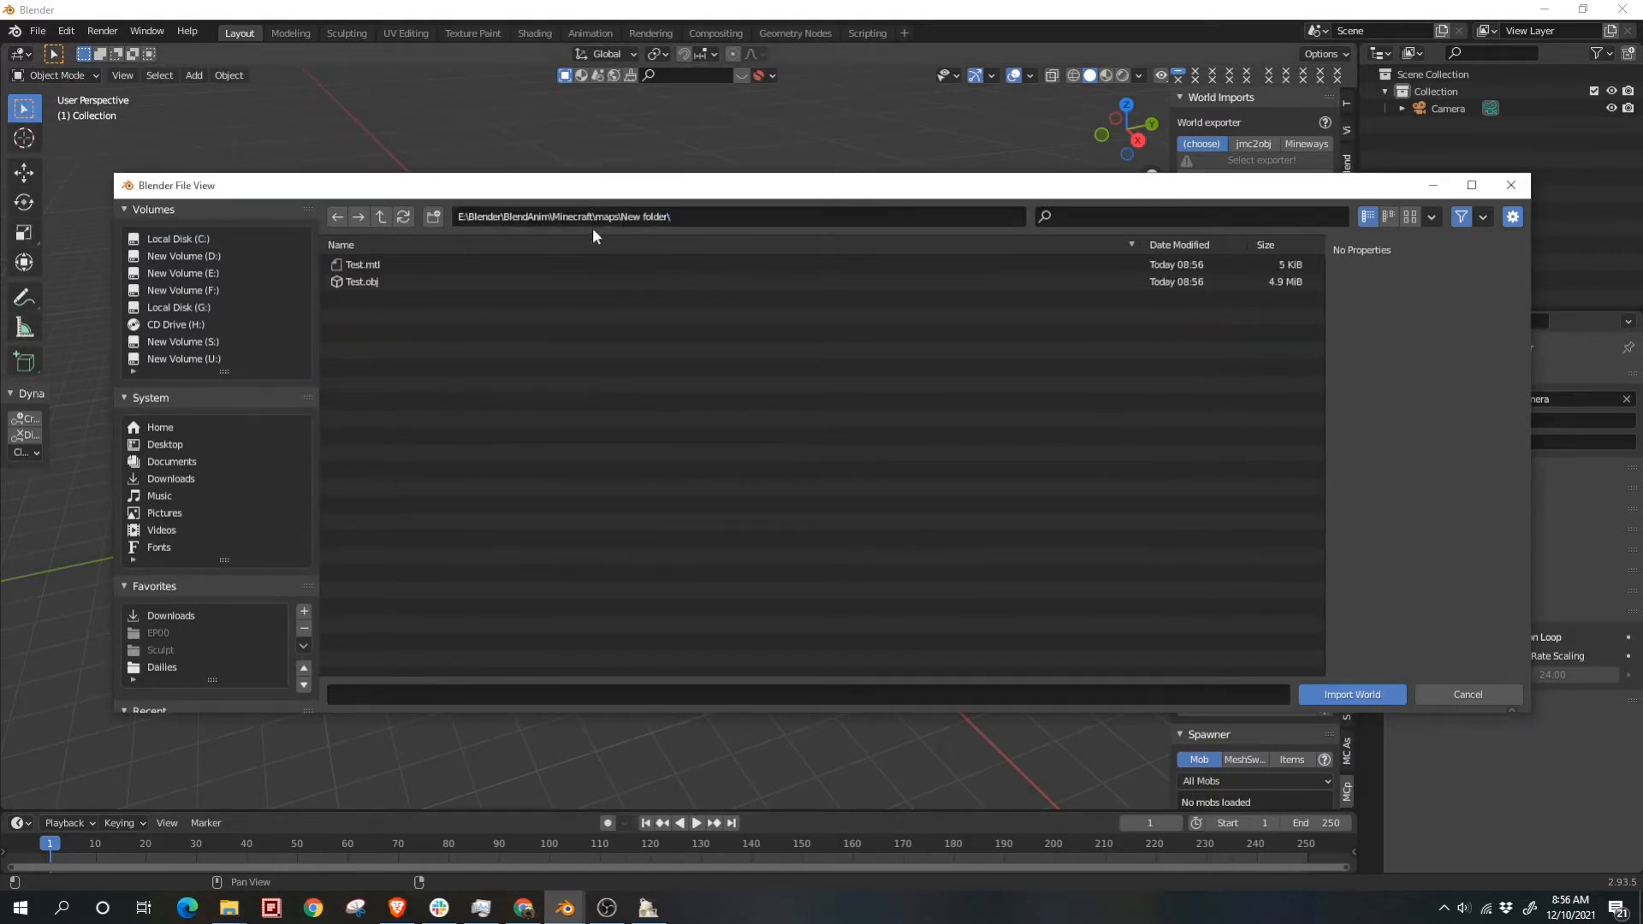
pyautogui.click(422, 281)
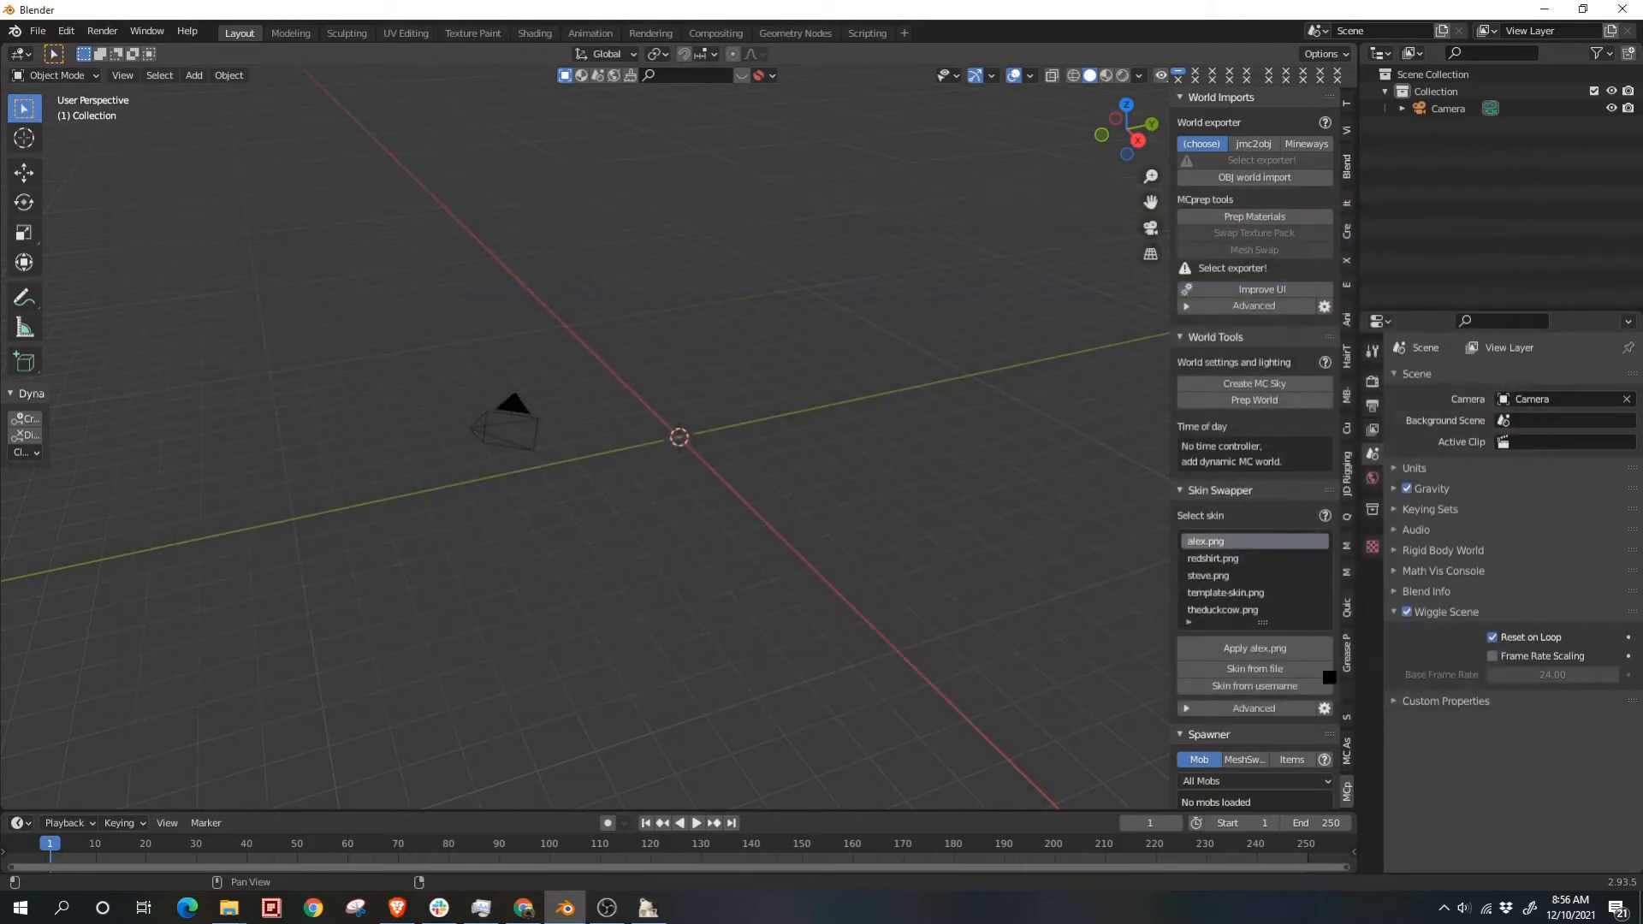
pyautogui.click(1352, 695)
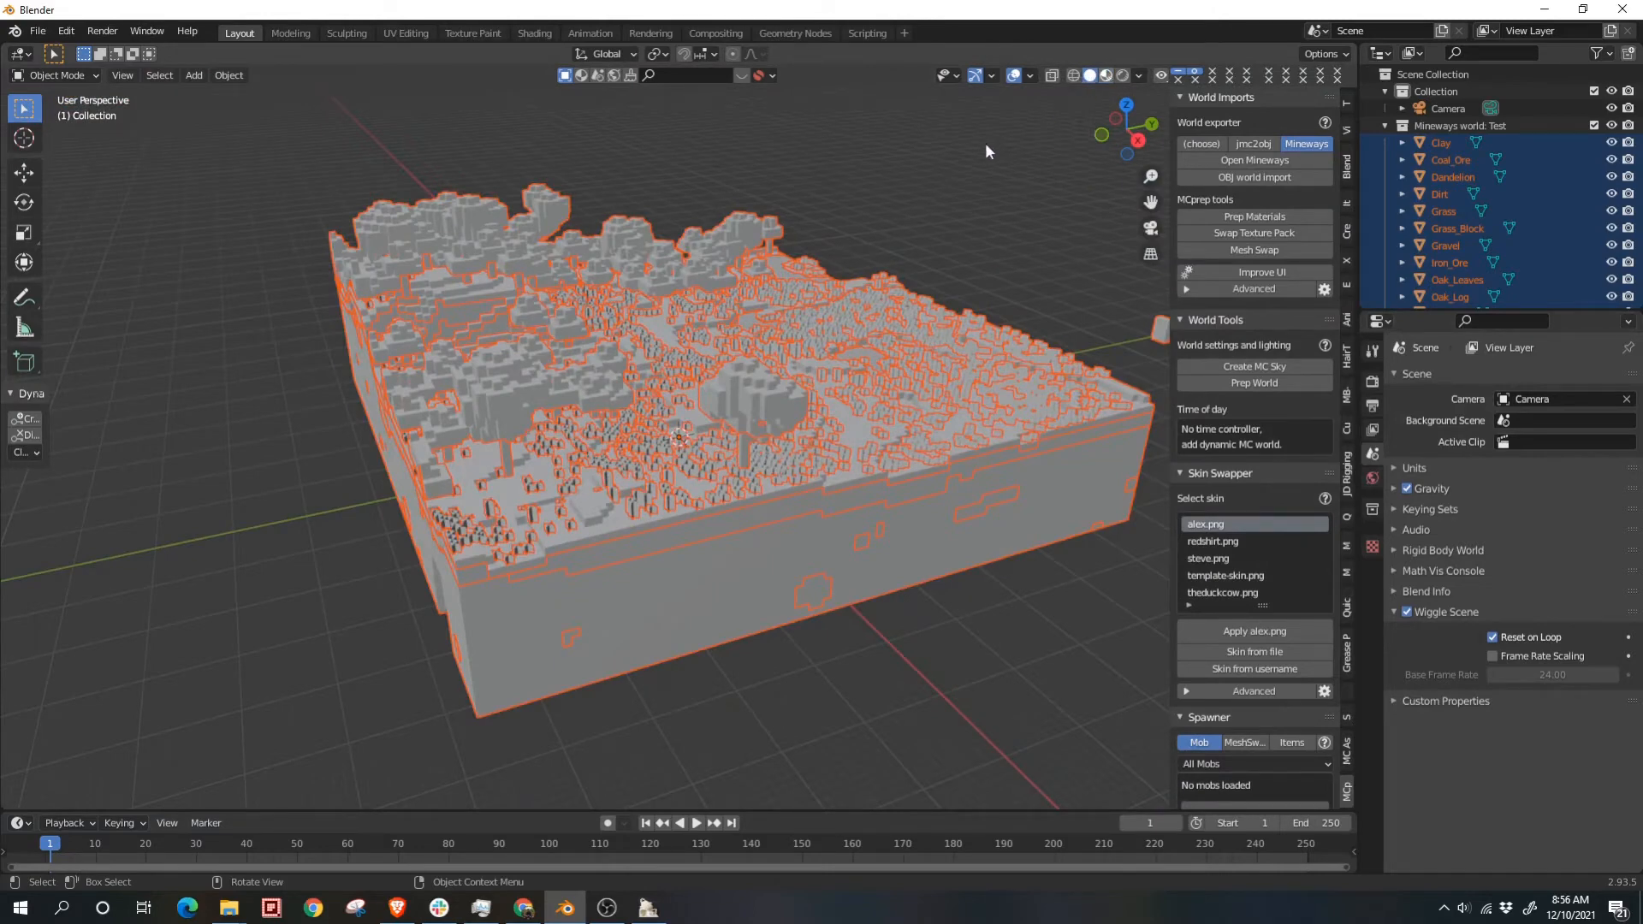
# Step: Show the imported world in Material Preview shading and run MCprep's Prep Materials on its selected objects
pyautogui.keyDown('alt'); pyautogui.moveTo(924, 211); pyautogui.dragTo(811, 214, button='middle'); pyautogui.keyUp('alt')
pyautogui.scroll(3, 812, 214)
pyautogui.scroll(-2, 811, 214)
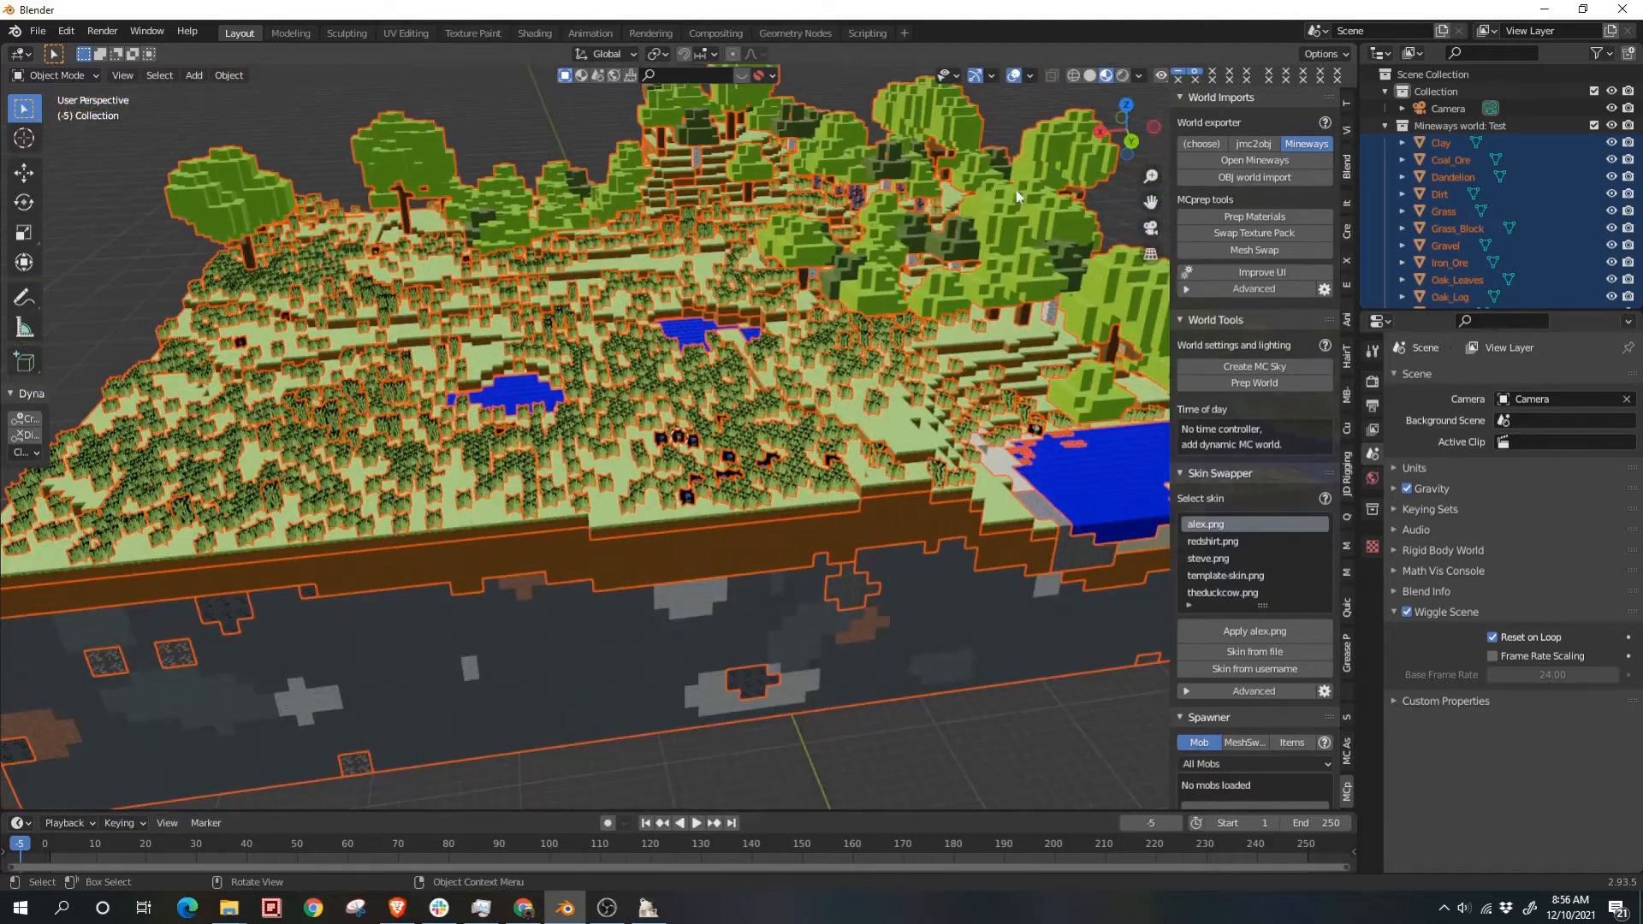
pyautogui.click(1264, 218)
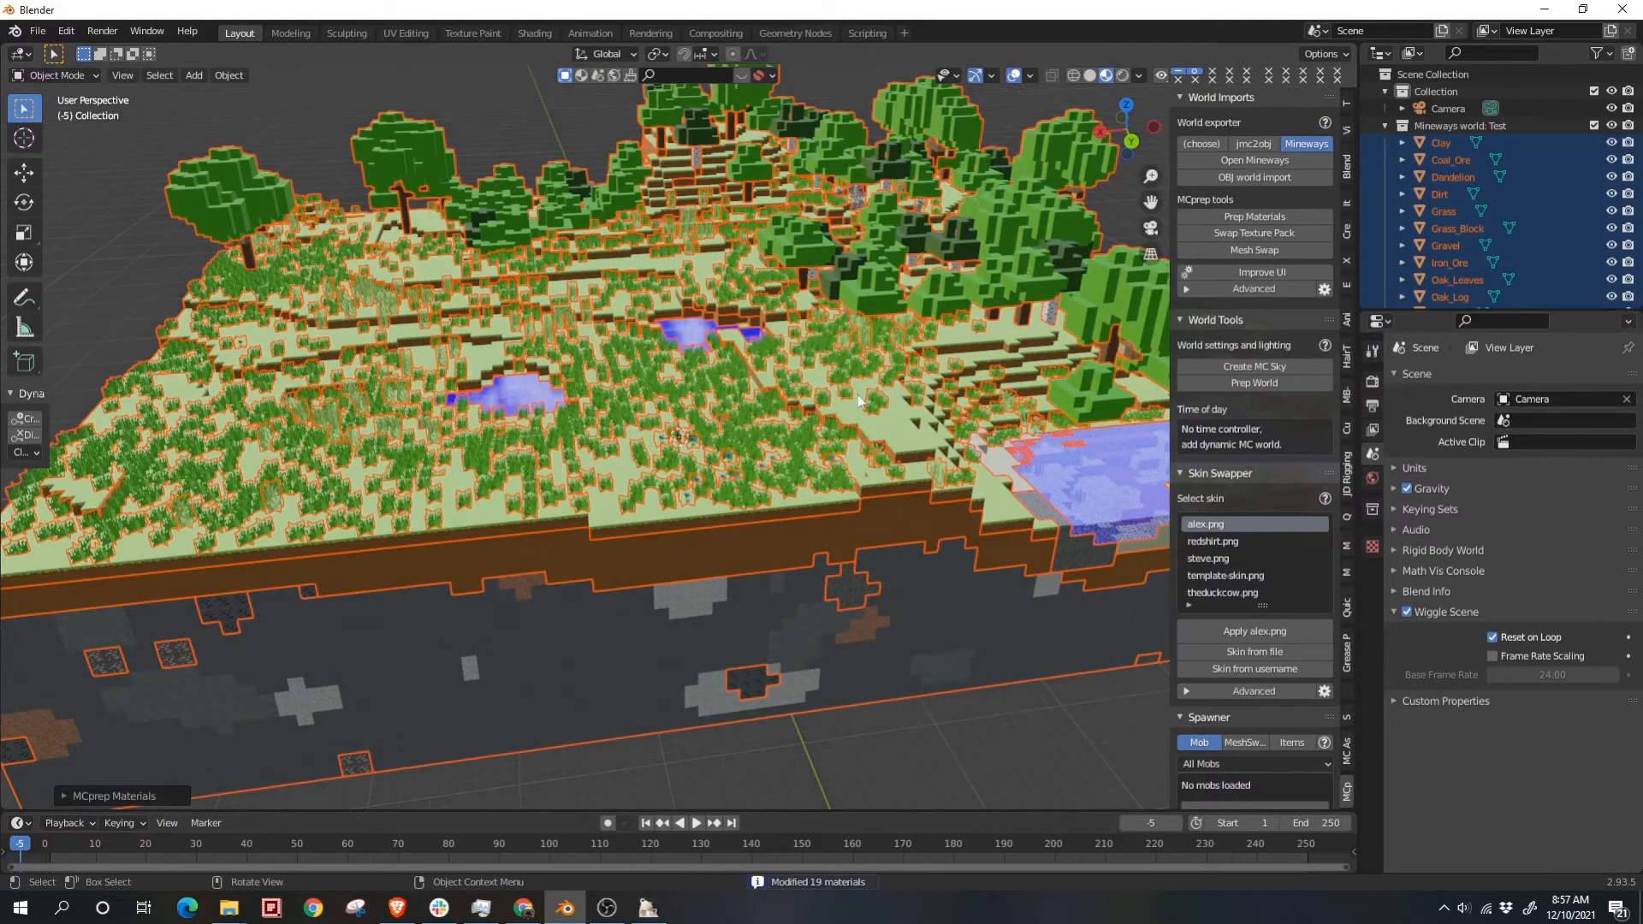
# Step: Deselect the world's objects and switch the viewport to Rendered shading
pyautogui.moveTo(794, 238); pyautogui.dragTo(676, 518, button='middle')
pyautogui.click(531, 174)
pyautogui.scroll(1, 891, 218)
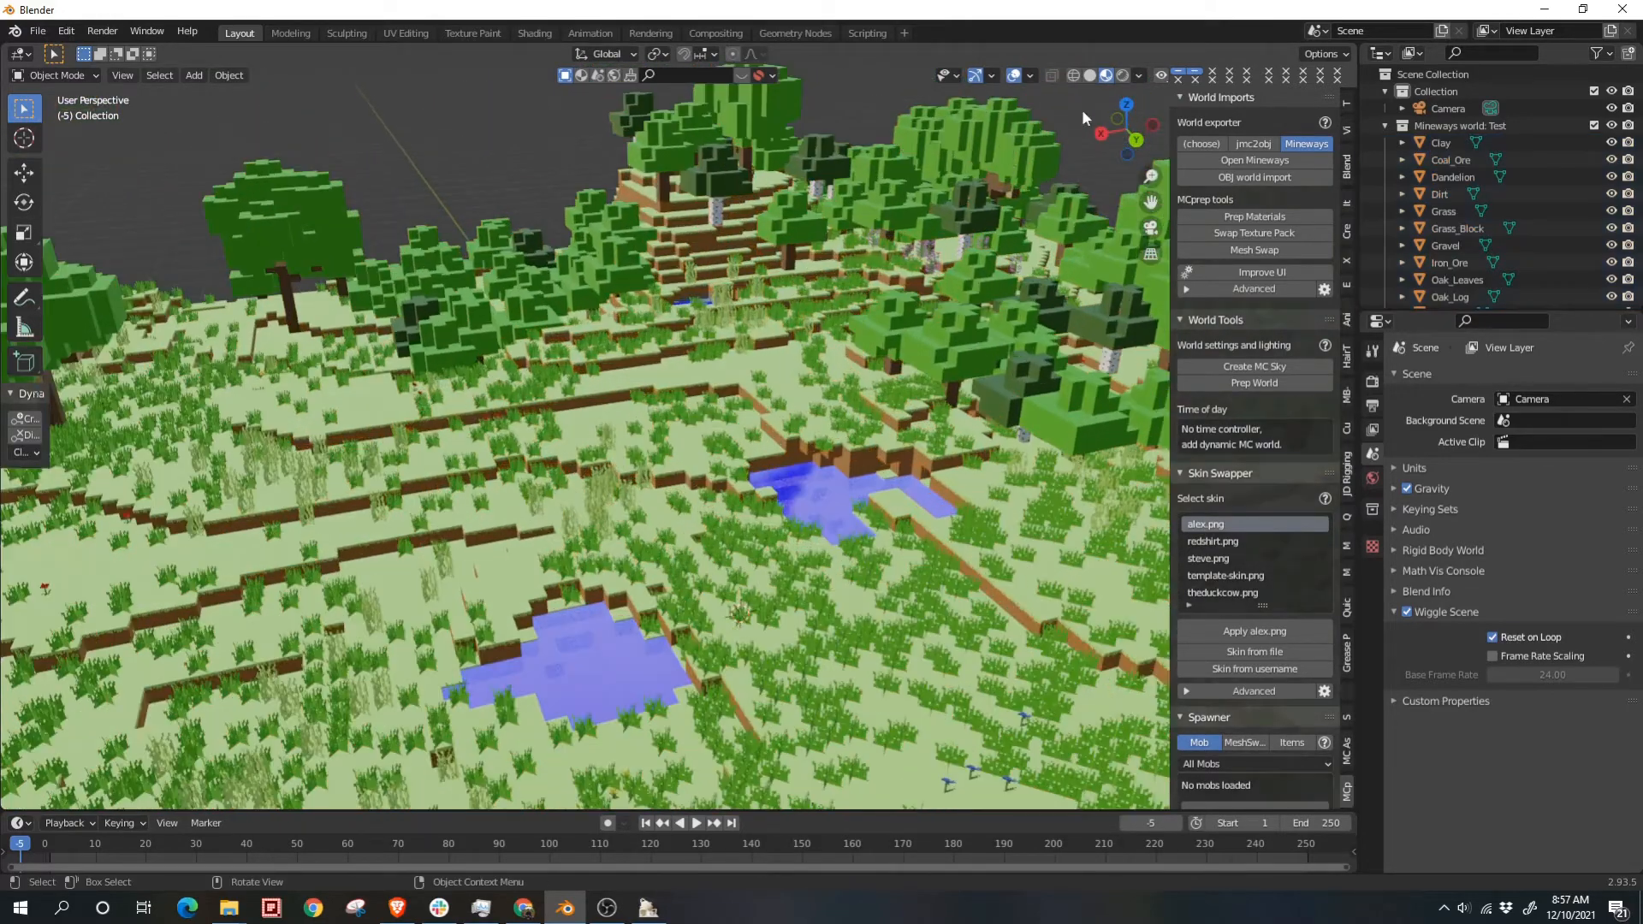
pyautogui.click(1122, 75)
pyautogui.scroll(-2, 764, 373)
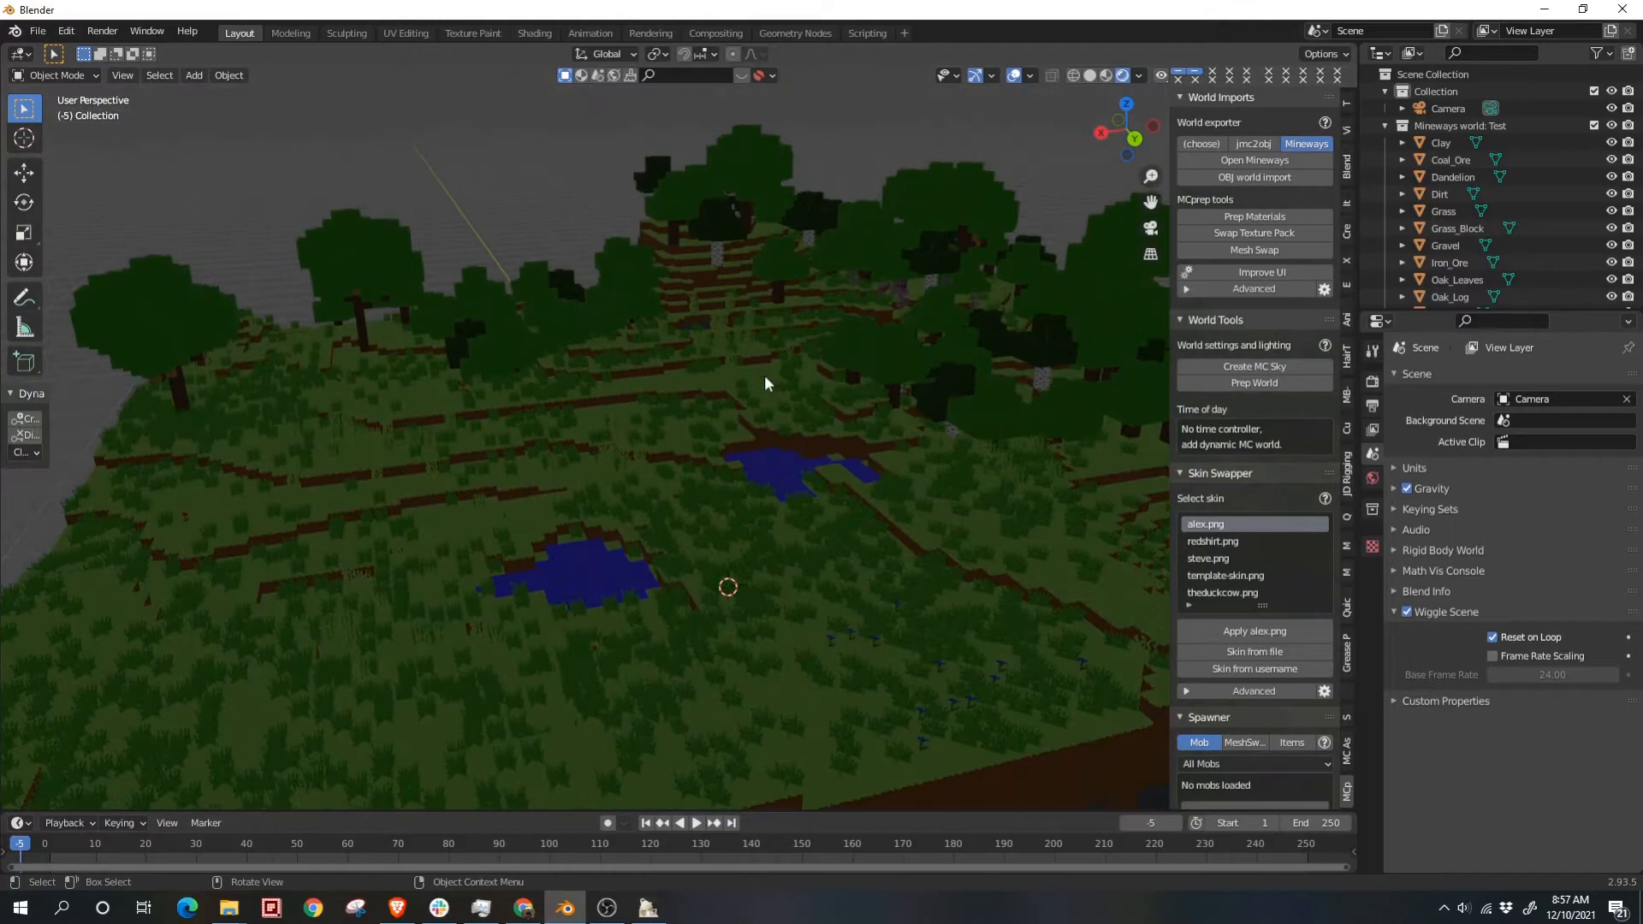
# Step: Create an MCprep sky using Dynamic sky + shader sun/moon, with clouds added and initial suns removed
pyautogui.click(1291, 368)
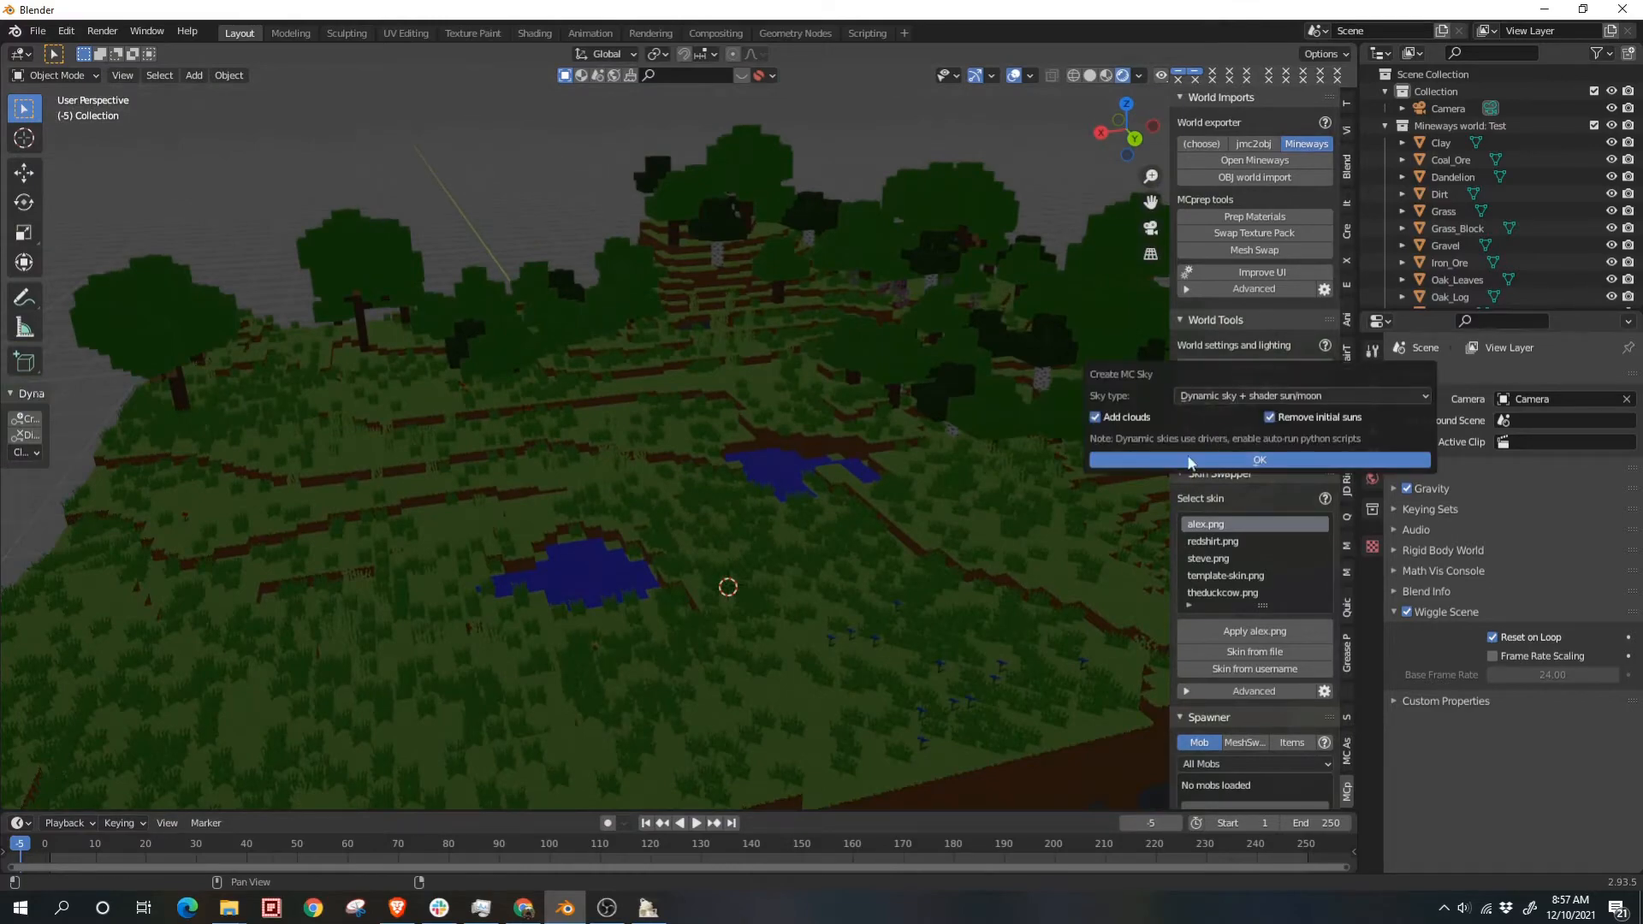
pyautogui.click(1228, 463)
pyautogui.moveTo(823, 401); pyautogui.dragTo(767, 390, button='middle')
pyautogui.scroll(6, 831, 393)
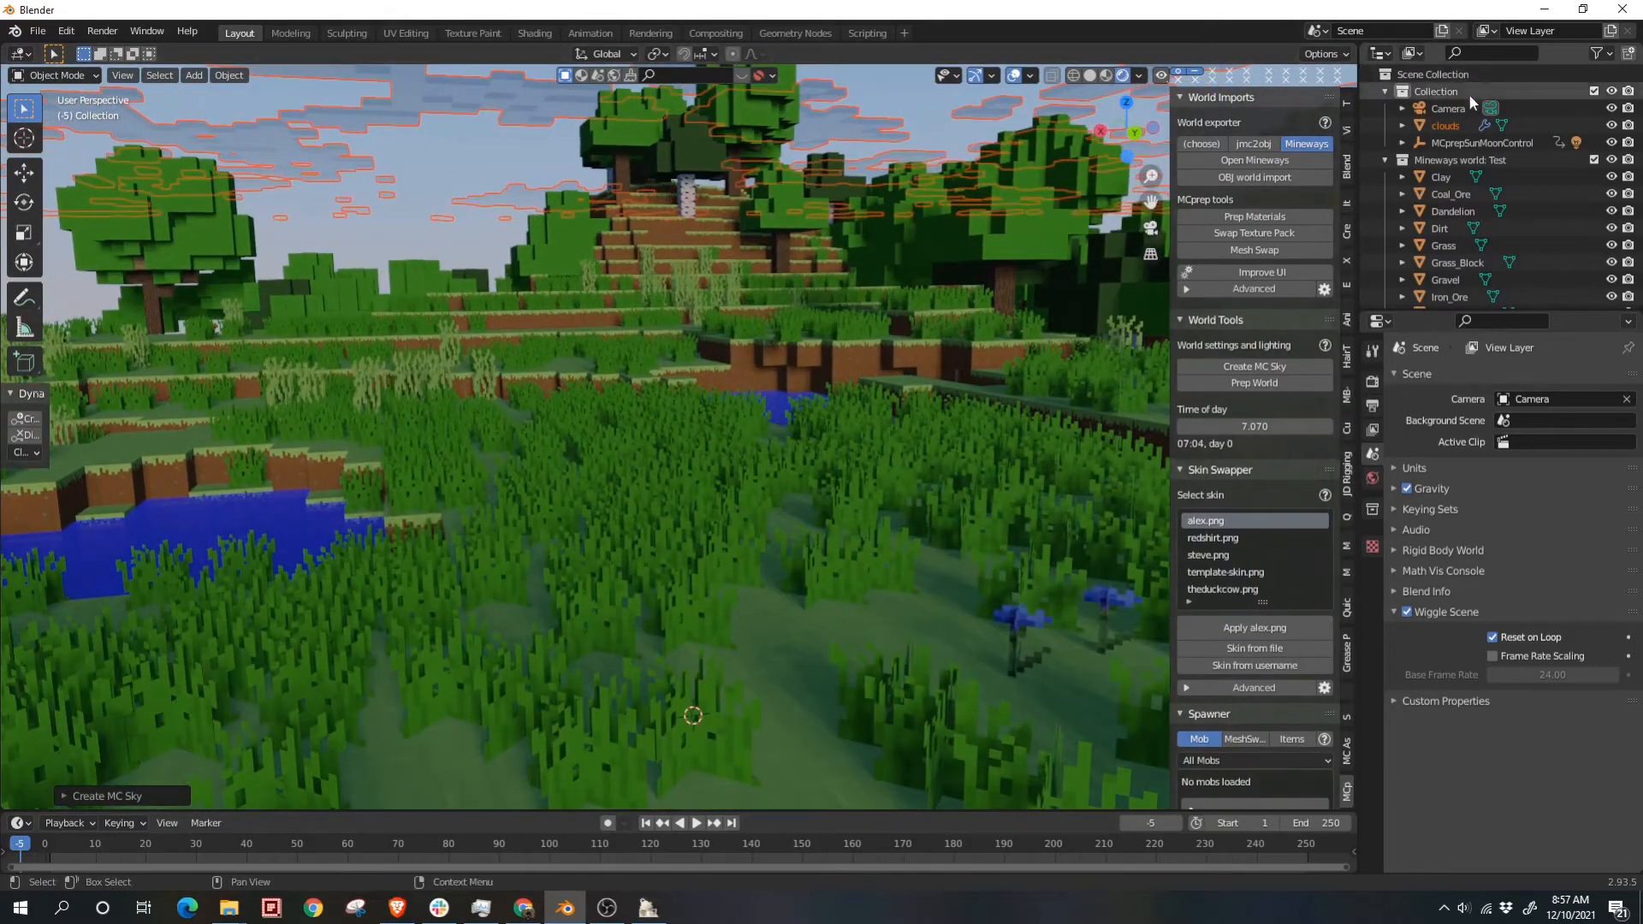
# Step: Select the Camera object and set it as the scene's active camera
pyautogui.click(1452, 108)
pyautogui.scroll(-4, 813, 395)
pyautogui.scroll(-3, 810, 395)
pyautogui.scroll(8, 809, 398)
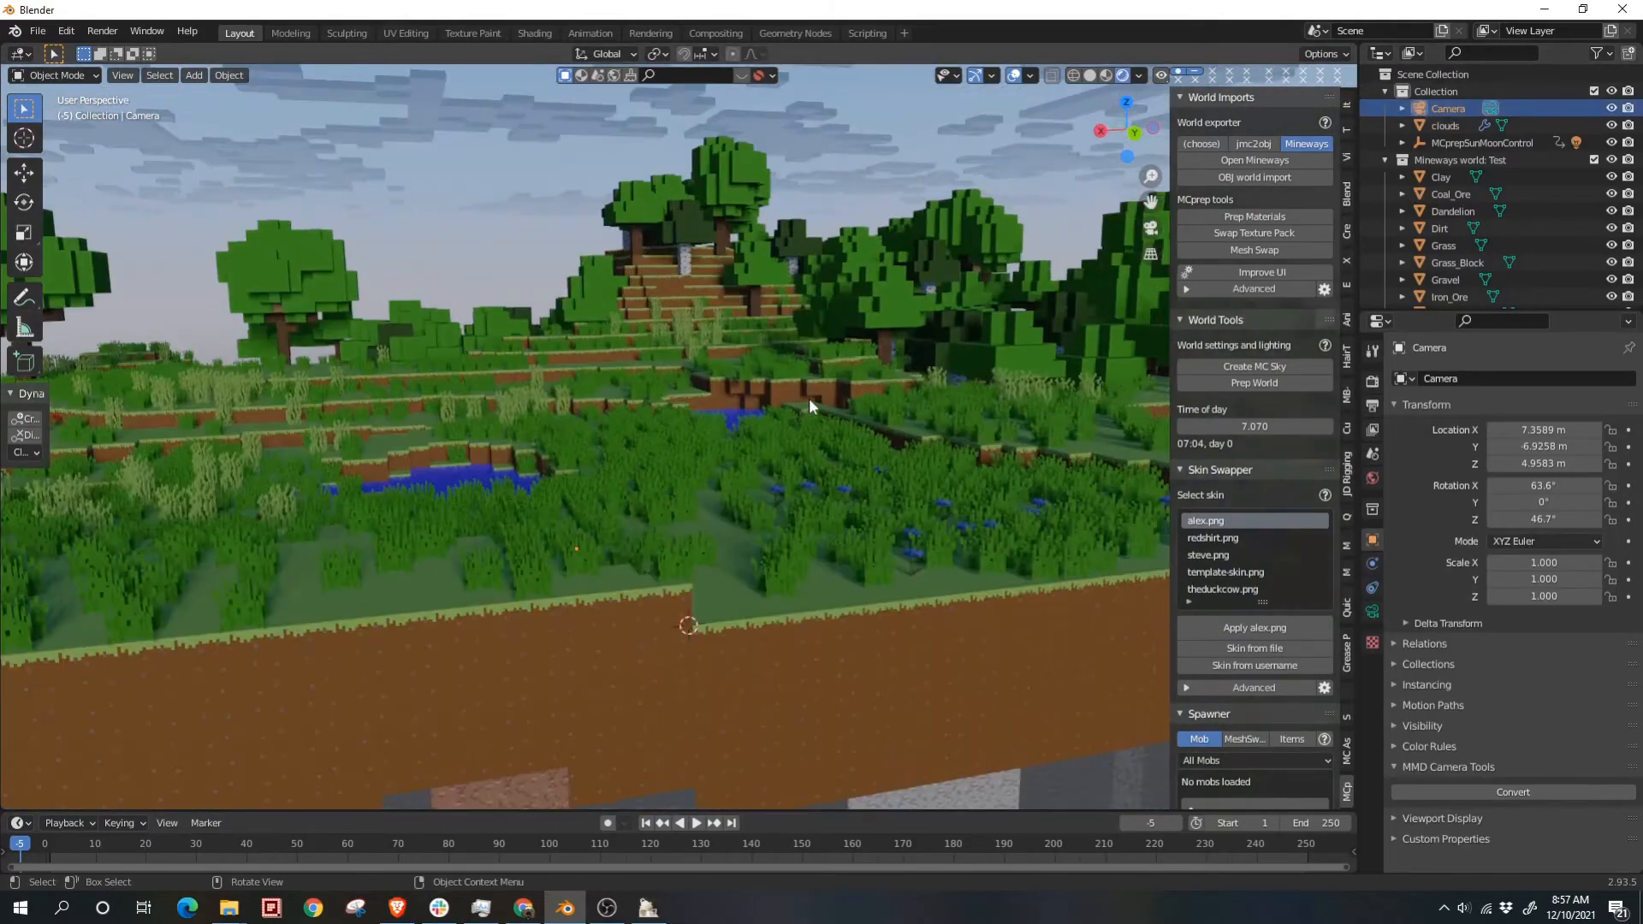
pyautogui.click(124, 77)
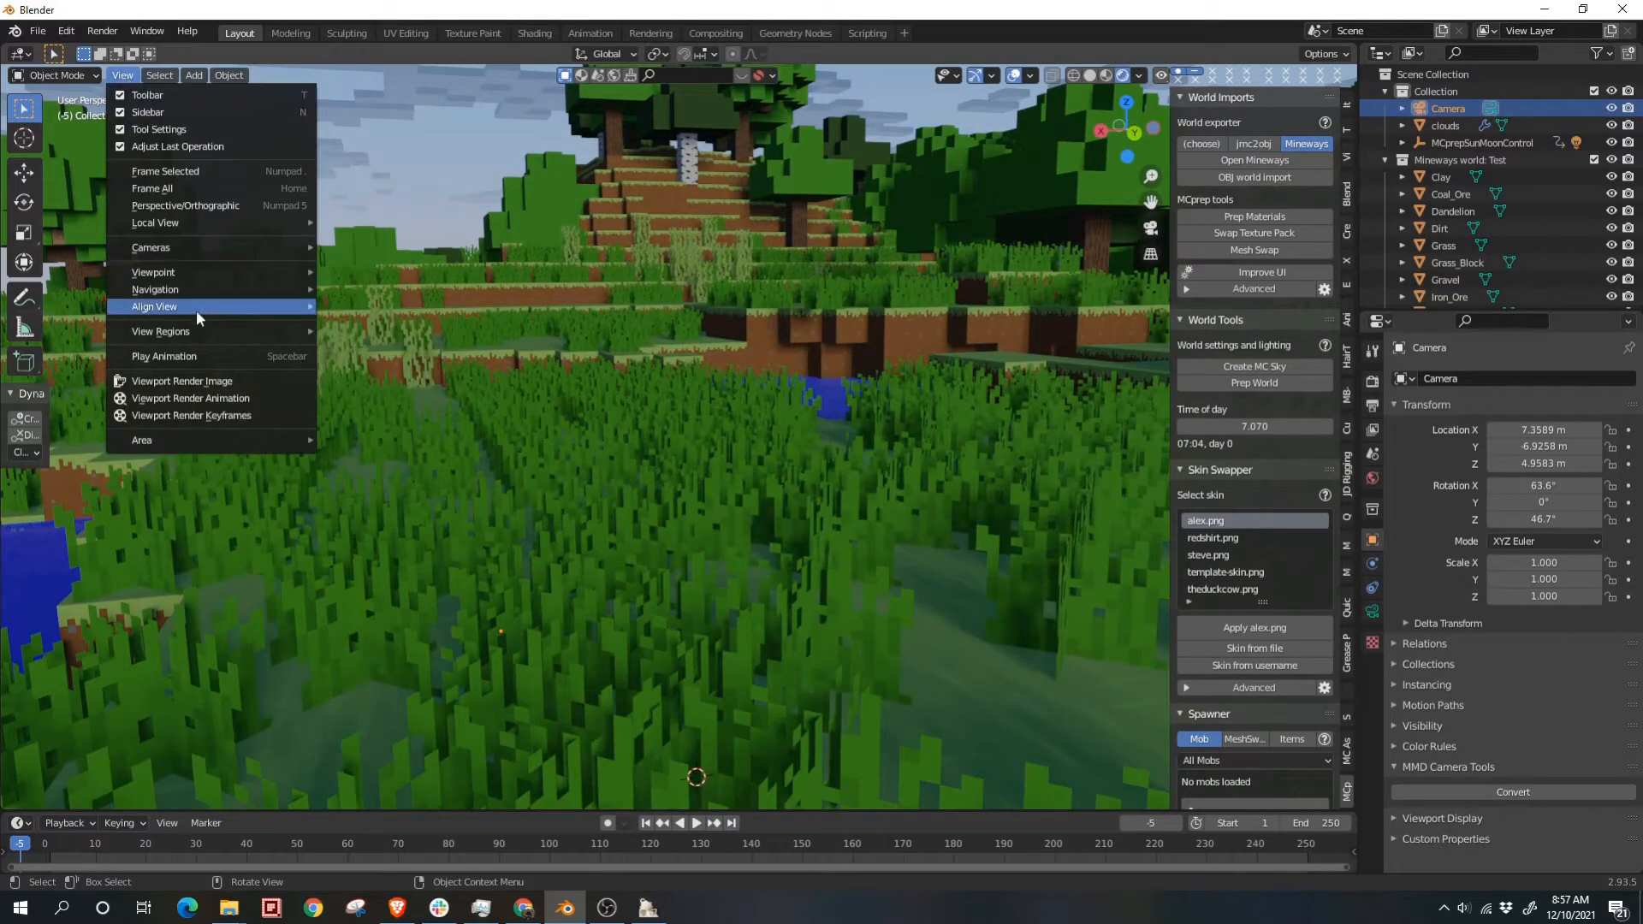
pyautogui.moveTo(227, 245)
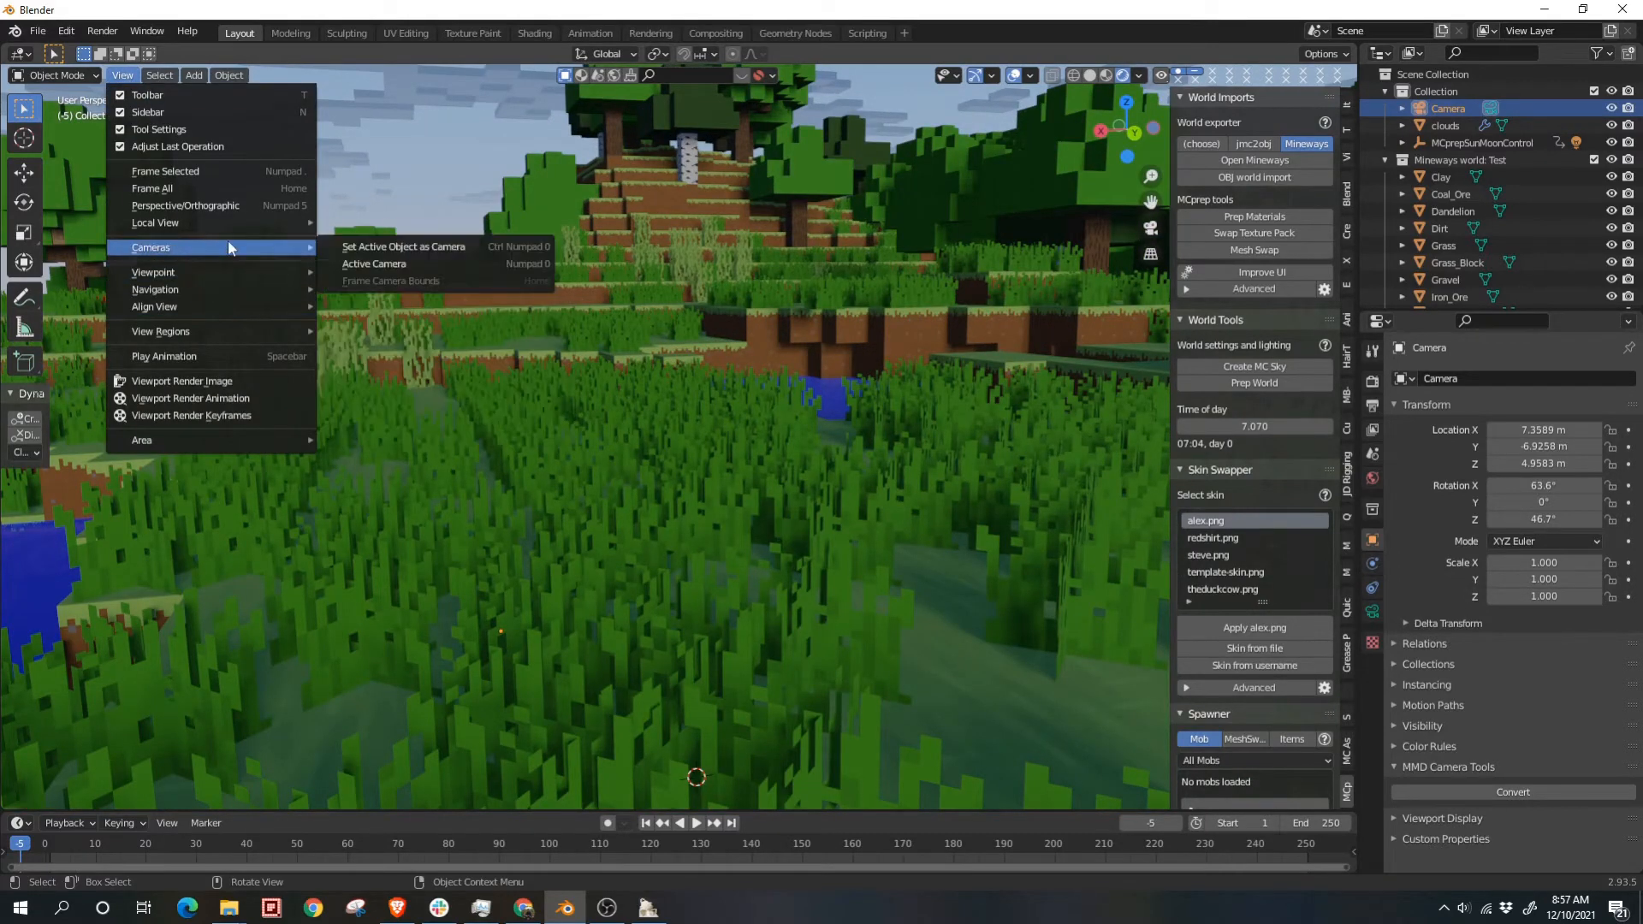
pyautogui.click(410, 247)
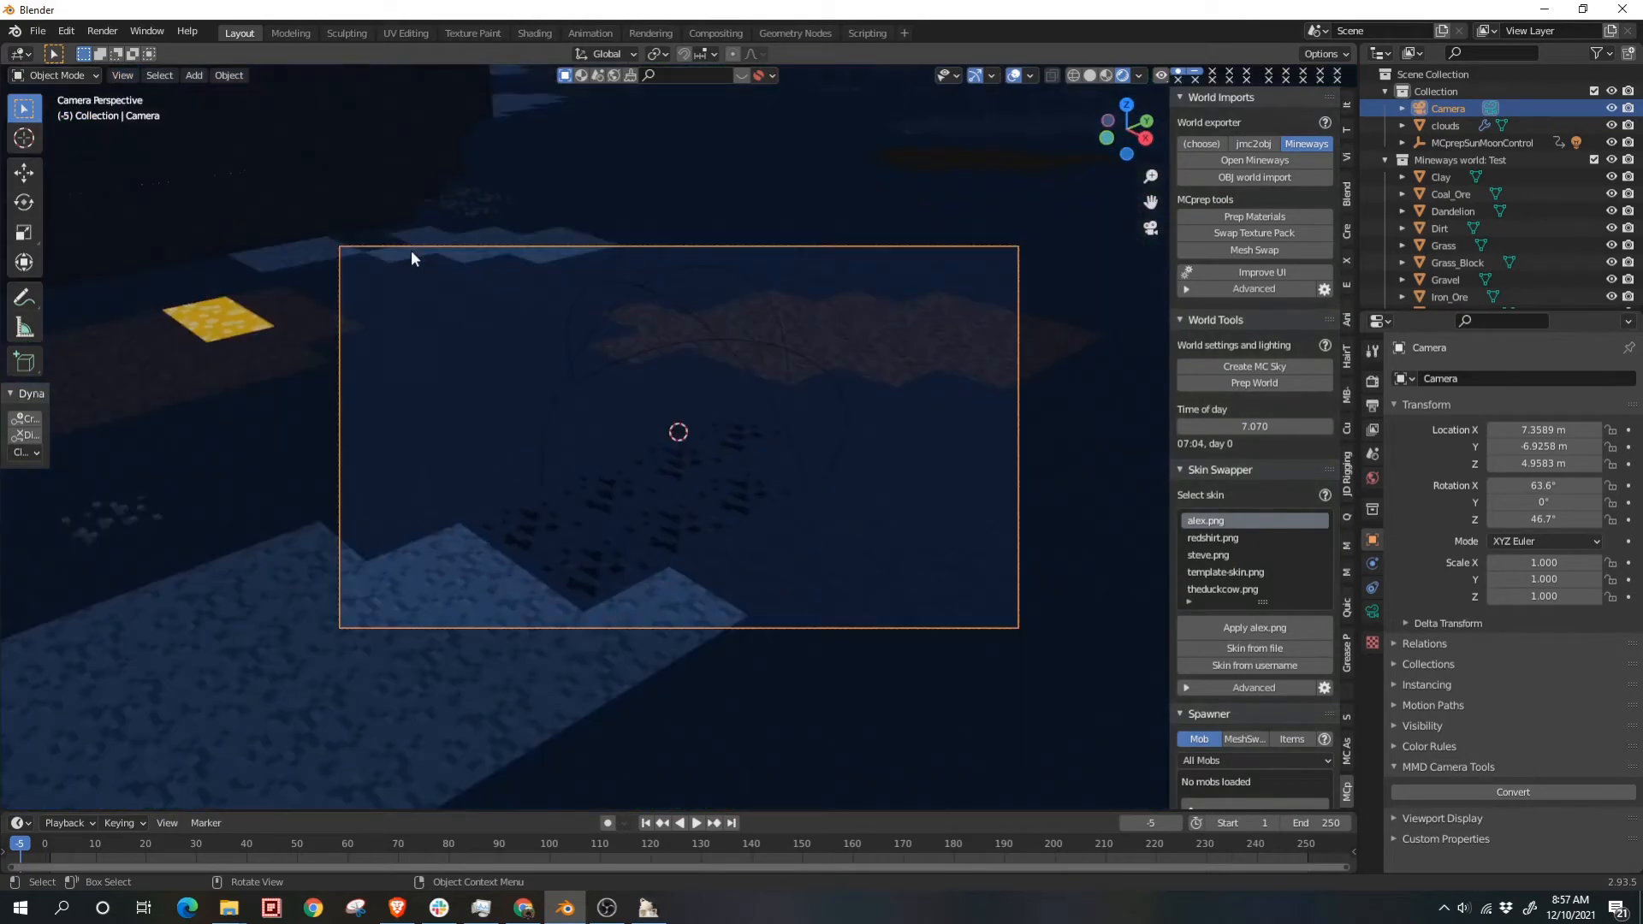
# Step: Frame the lake and the stepped hill in the viewport and align the camera to that view
pyautogui.moveTo(514, 251); pyautogui.dragTo(572, 235, button='middle')
pyautogui.scroll(5, 524, 269)
pyautogui.scroll(-3, 562, 223)
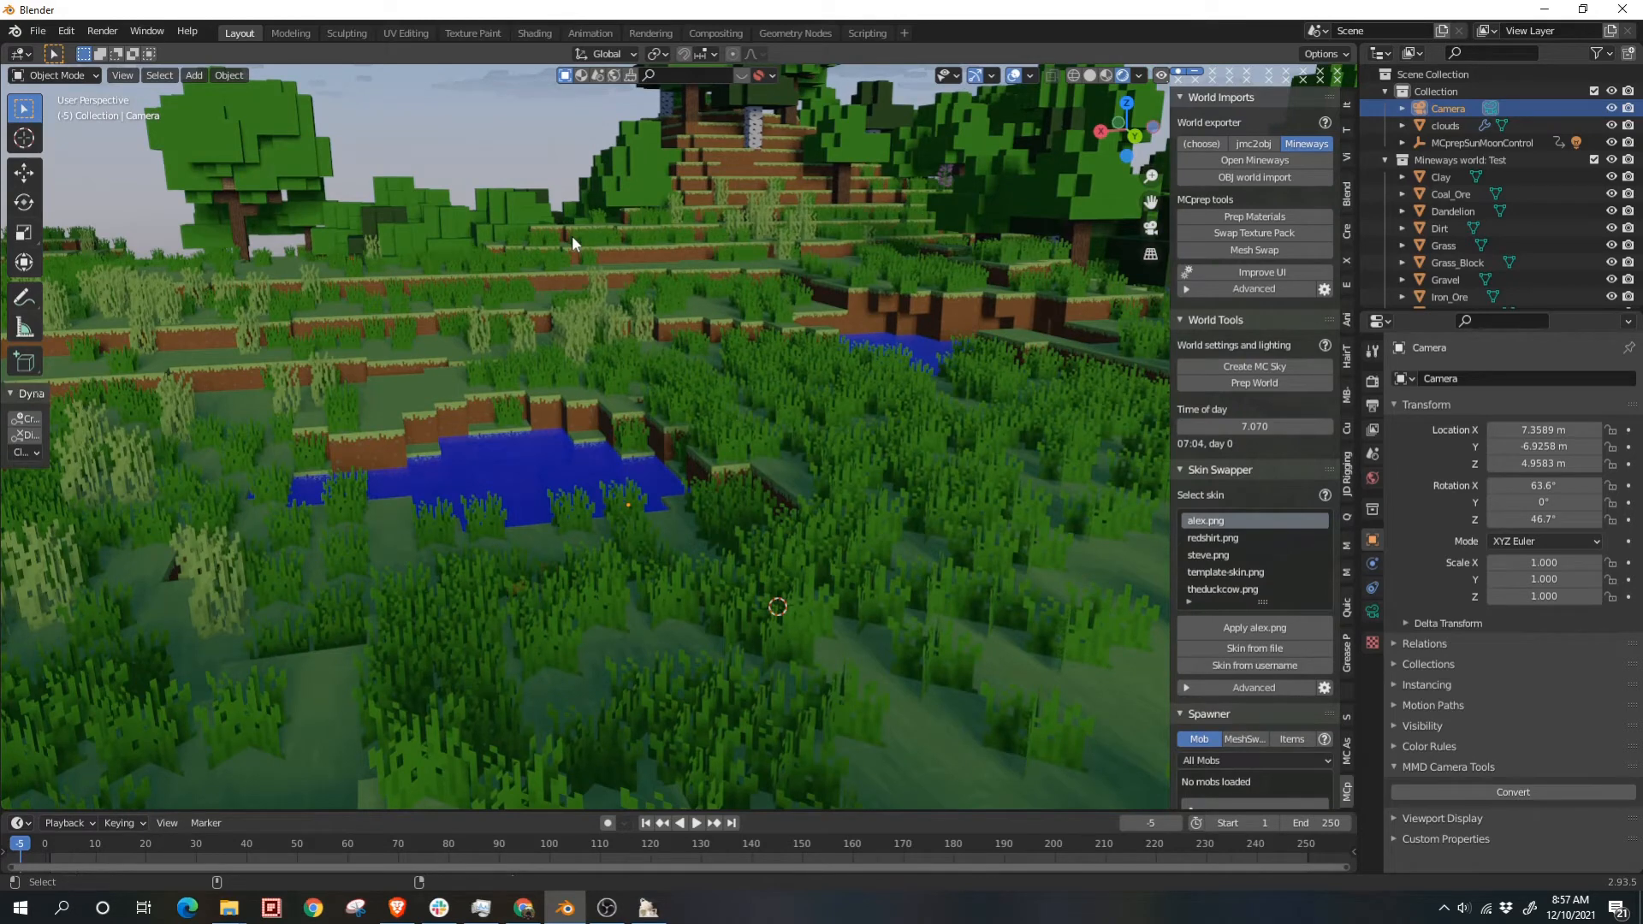
pyautogui.press('ctrl+alt+KP_0')
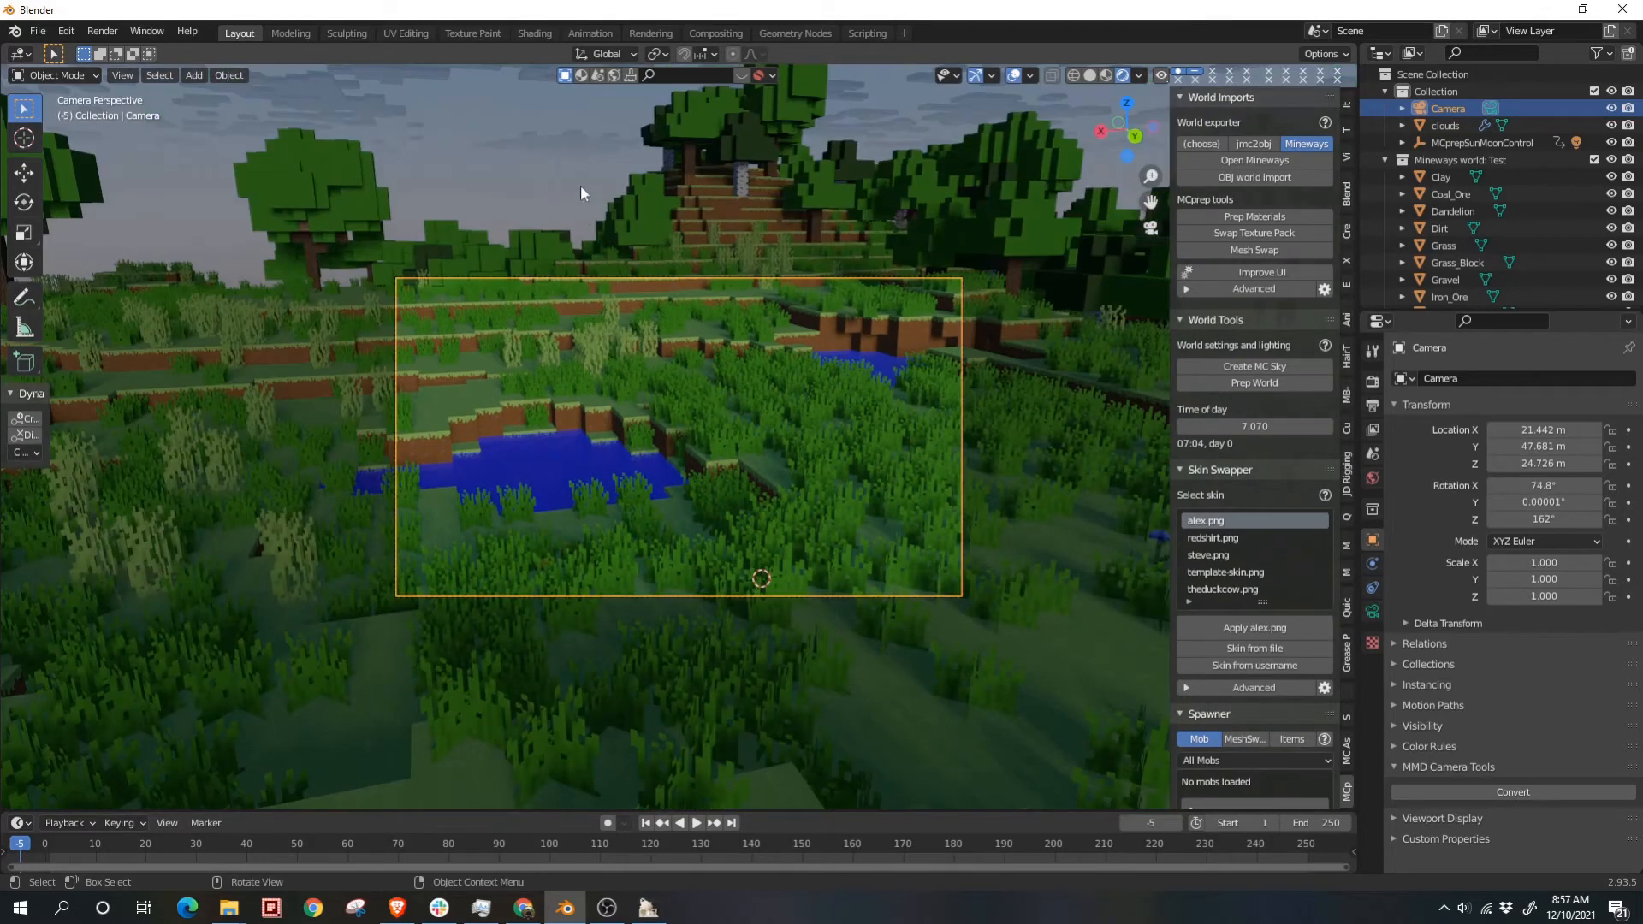
# Step: In camera view, tilt the camera up to about 85° X rotation and lower it to about 21.7 m Z
pyautogui.moveTo(581, 185); pyautogui.dragTo(620, 331, button='middle')
pyautogui.press('KP_0')
pyautogui.press('r')
pyautogui.press('r')
pyautogui.click(580, 376)
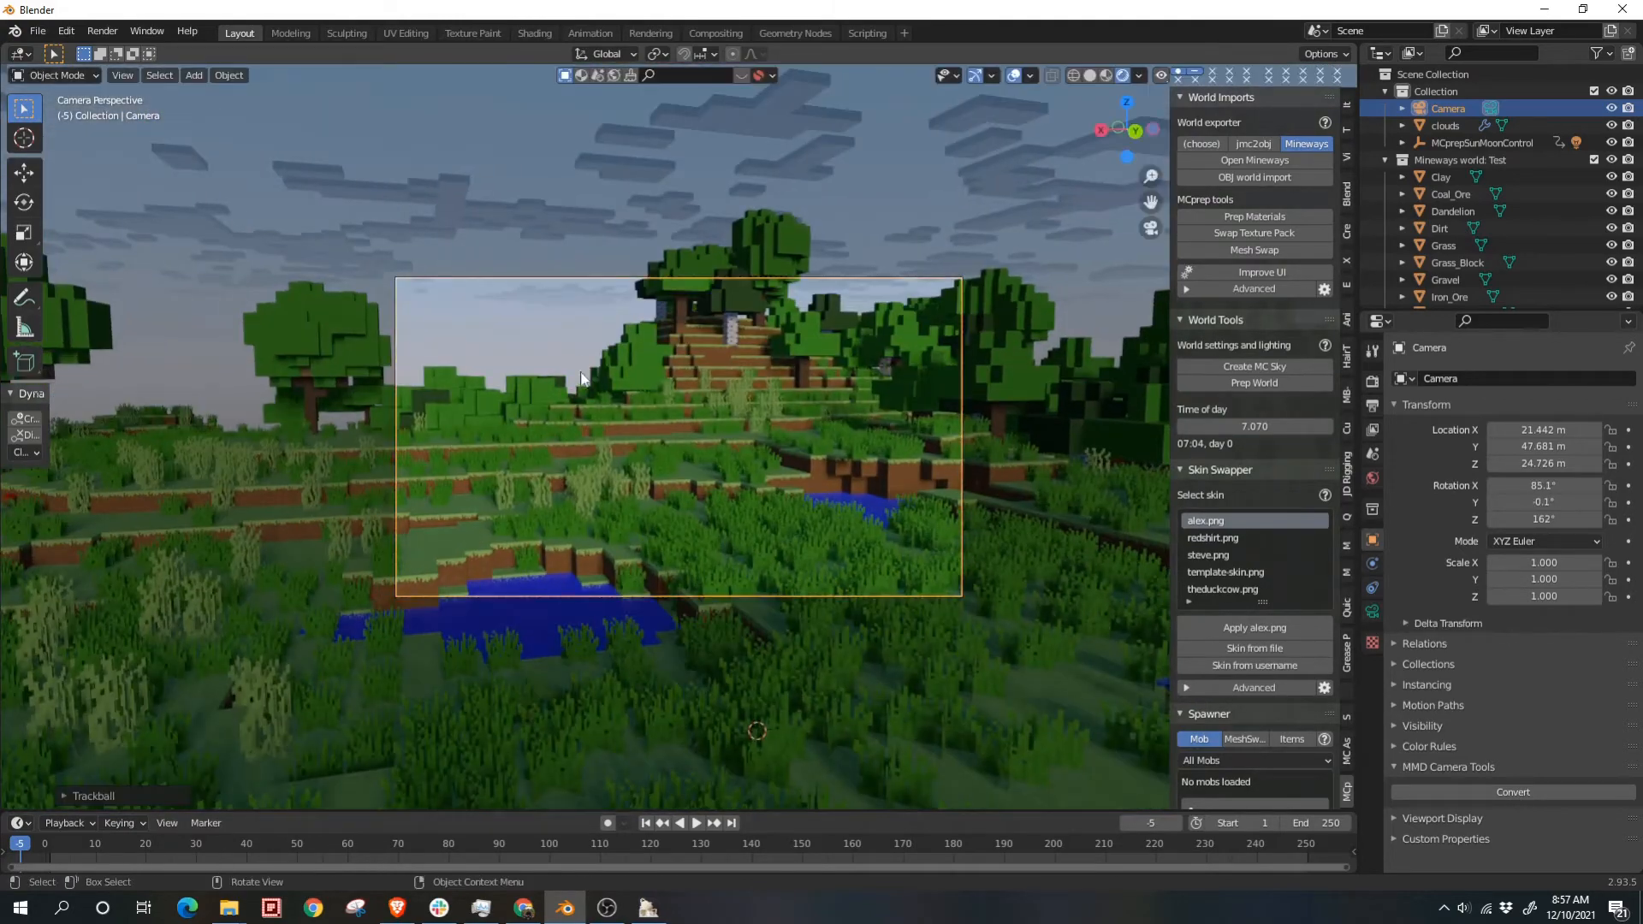
pyautogui.press('g')
pyautogui.click(596, 752)
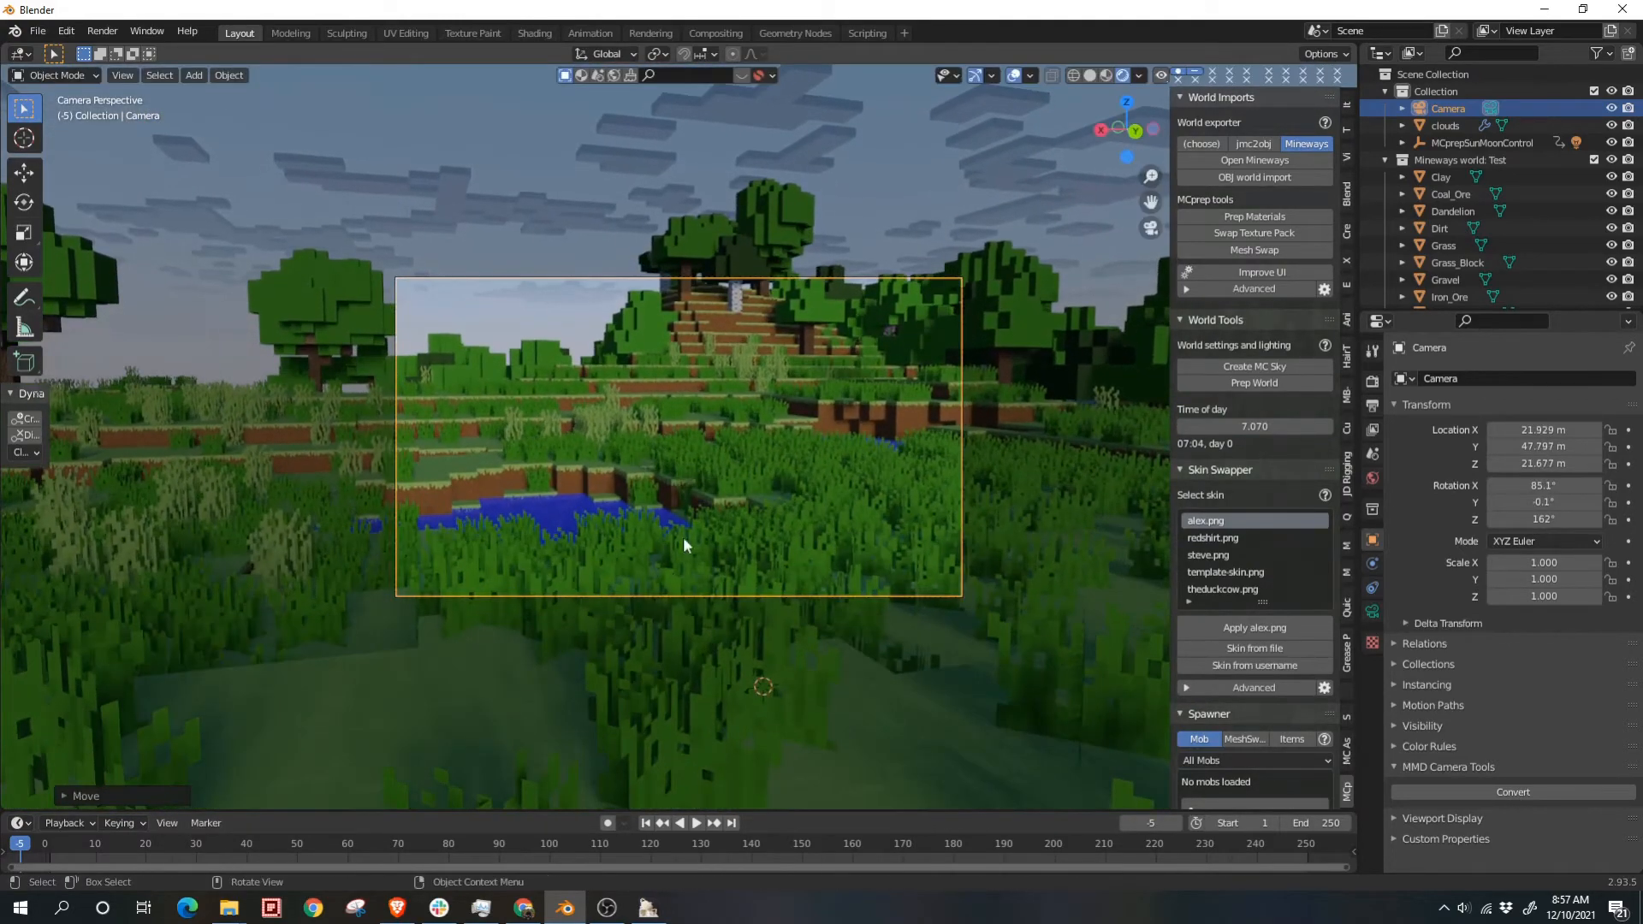
# Step: Lower the camera slightly to about 21.4 m Z and tilt it to about 87.4° X rotation
pyautogui.press('g')
pyautogui.click(721, 466)
pyautogui.press('r')
pyautogui.press('r')
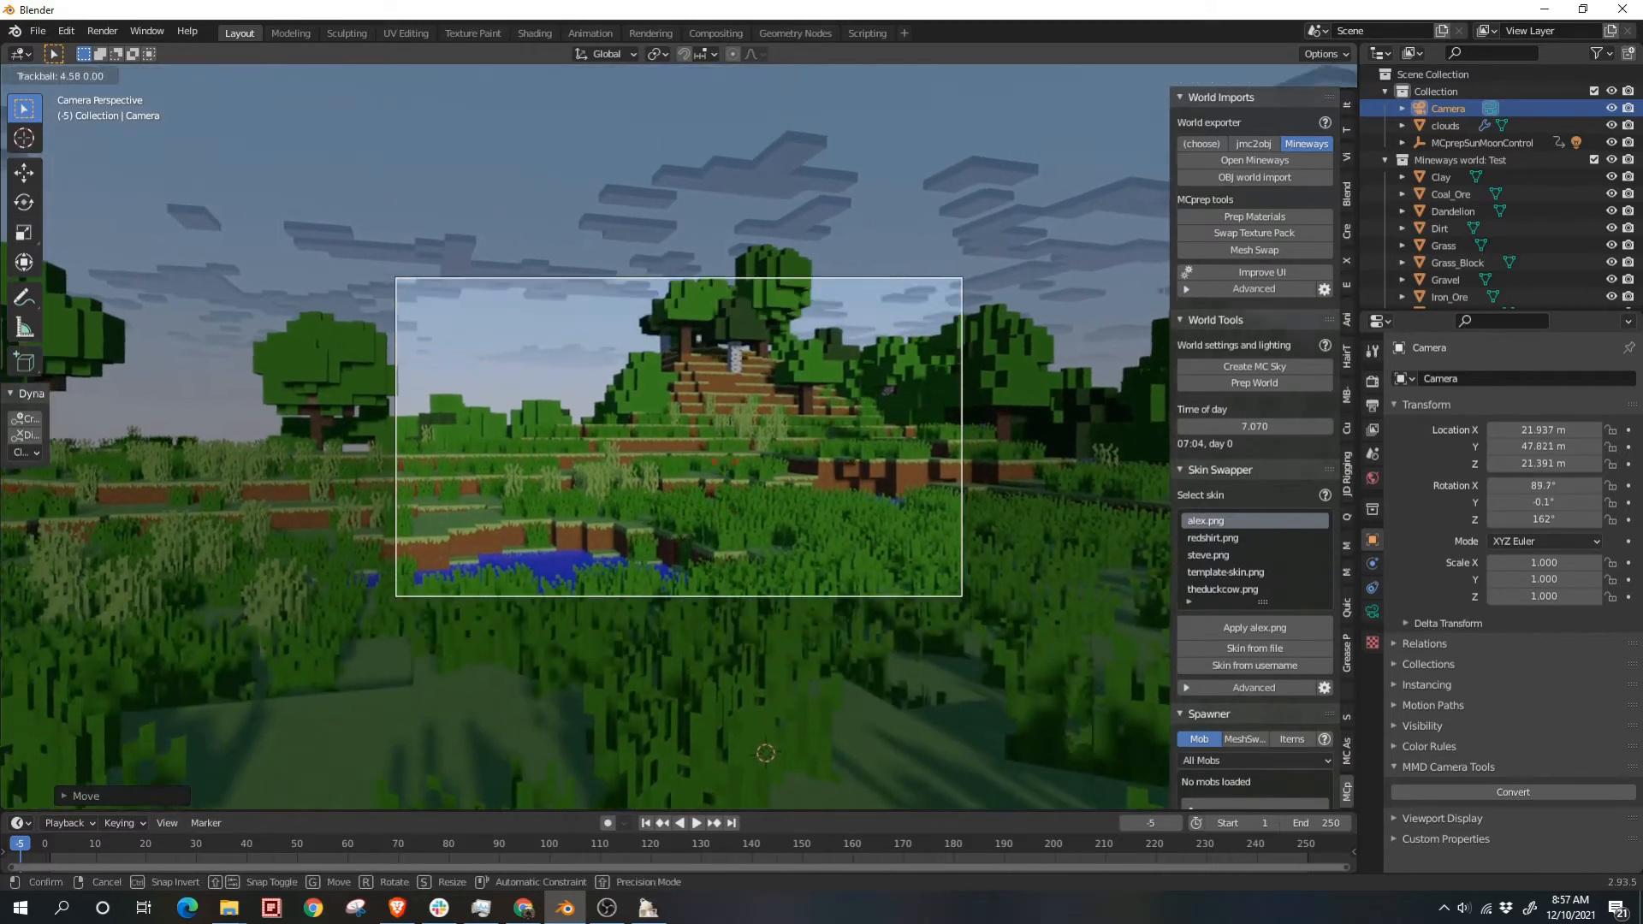
pyautogui.click(725, 462)
# Step: Move the camera backward along its local Z axis to about X 24.1 m, Y 54.4 m, Z 21.7 m
pyautogui.press('g')
pyautogui.press('z')
pyautogui.press('z')
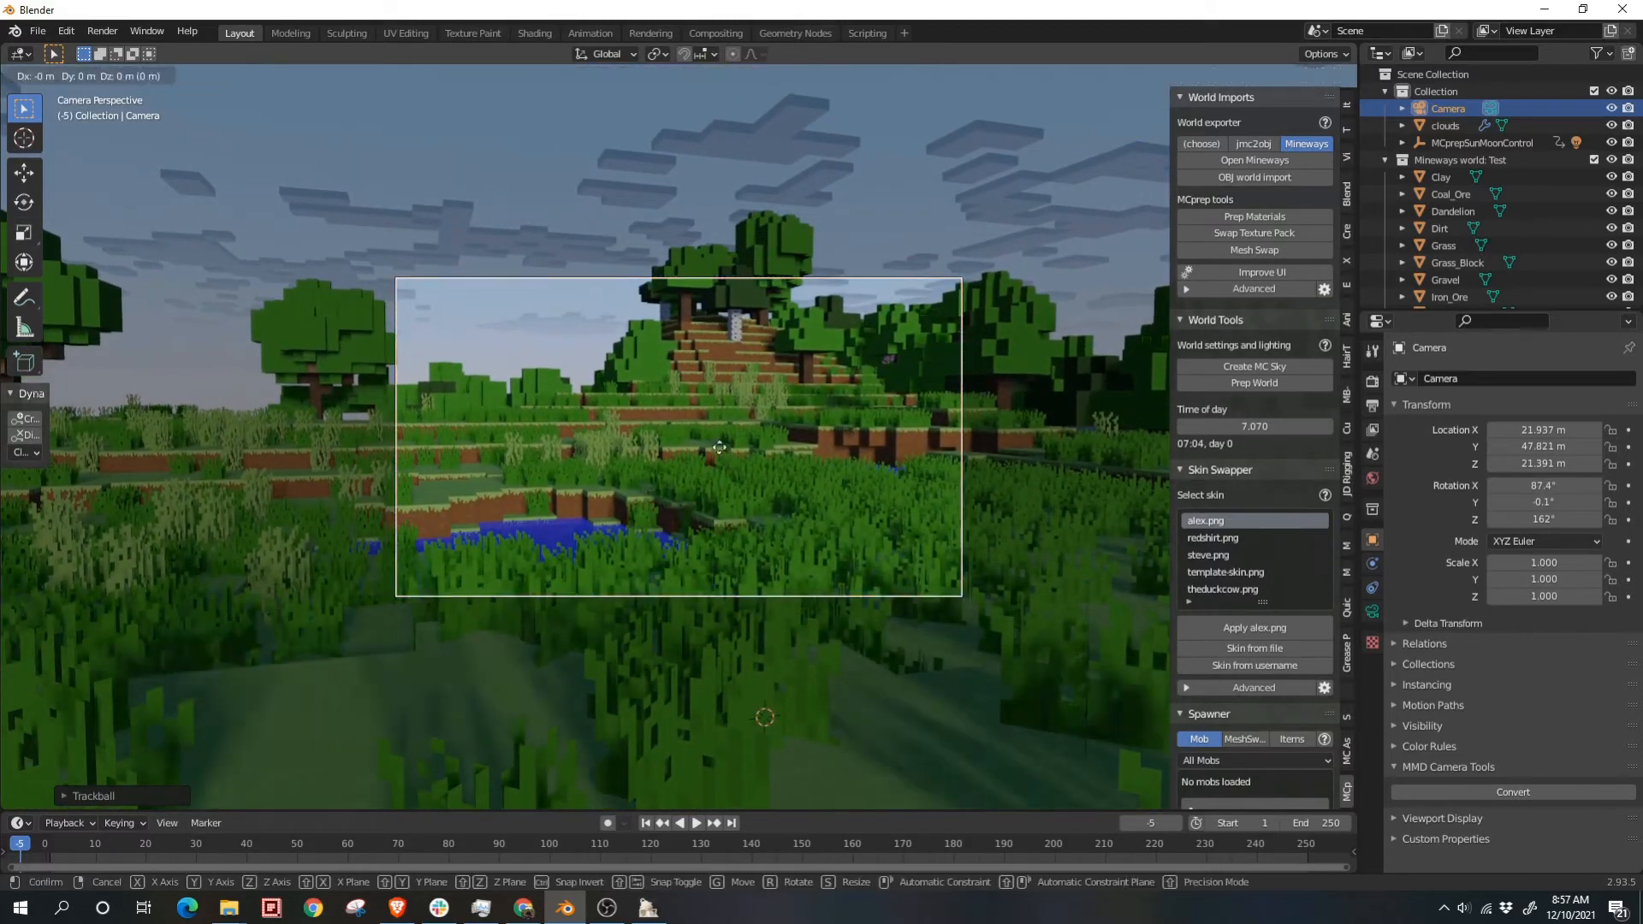
pyautogui.click(772, 616)
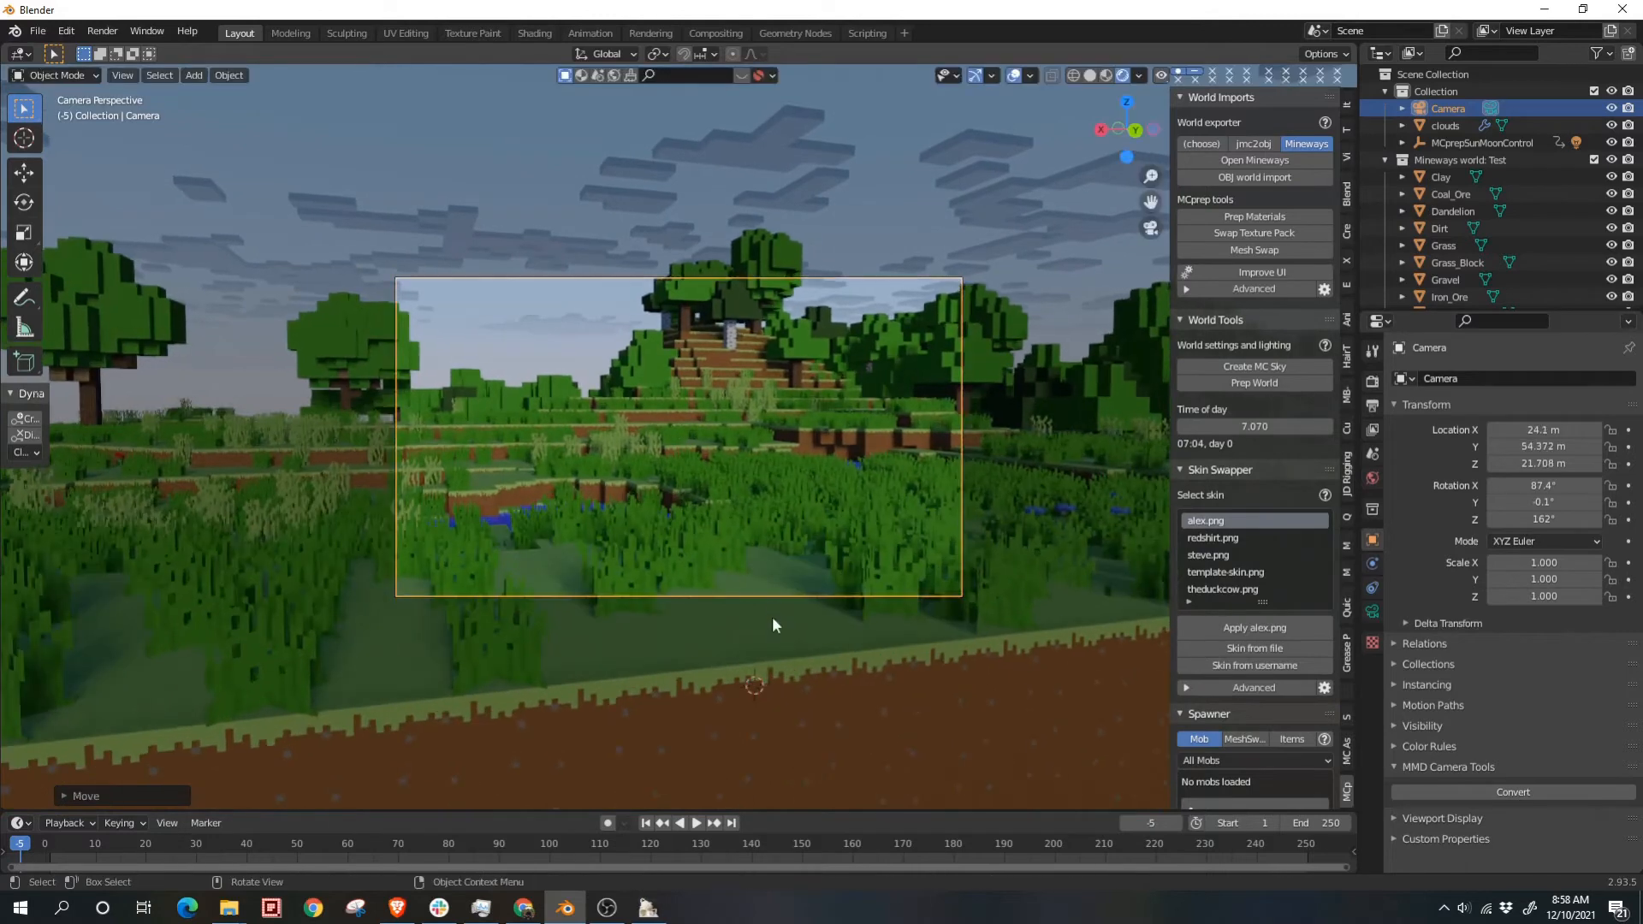
pyautogui.scroll(1, 722, 445)
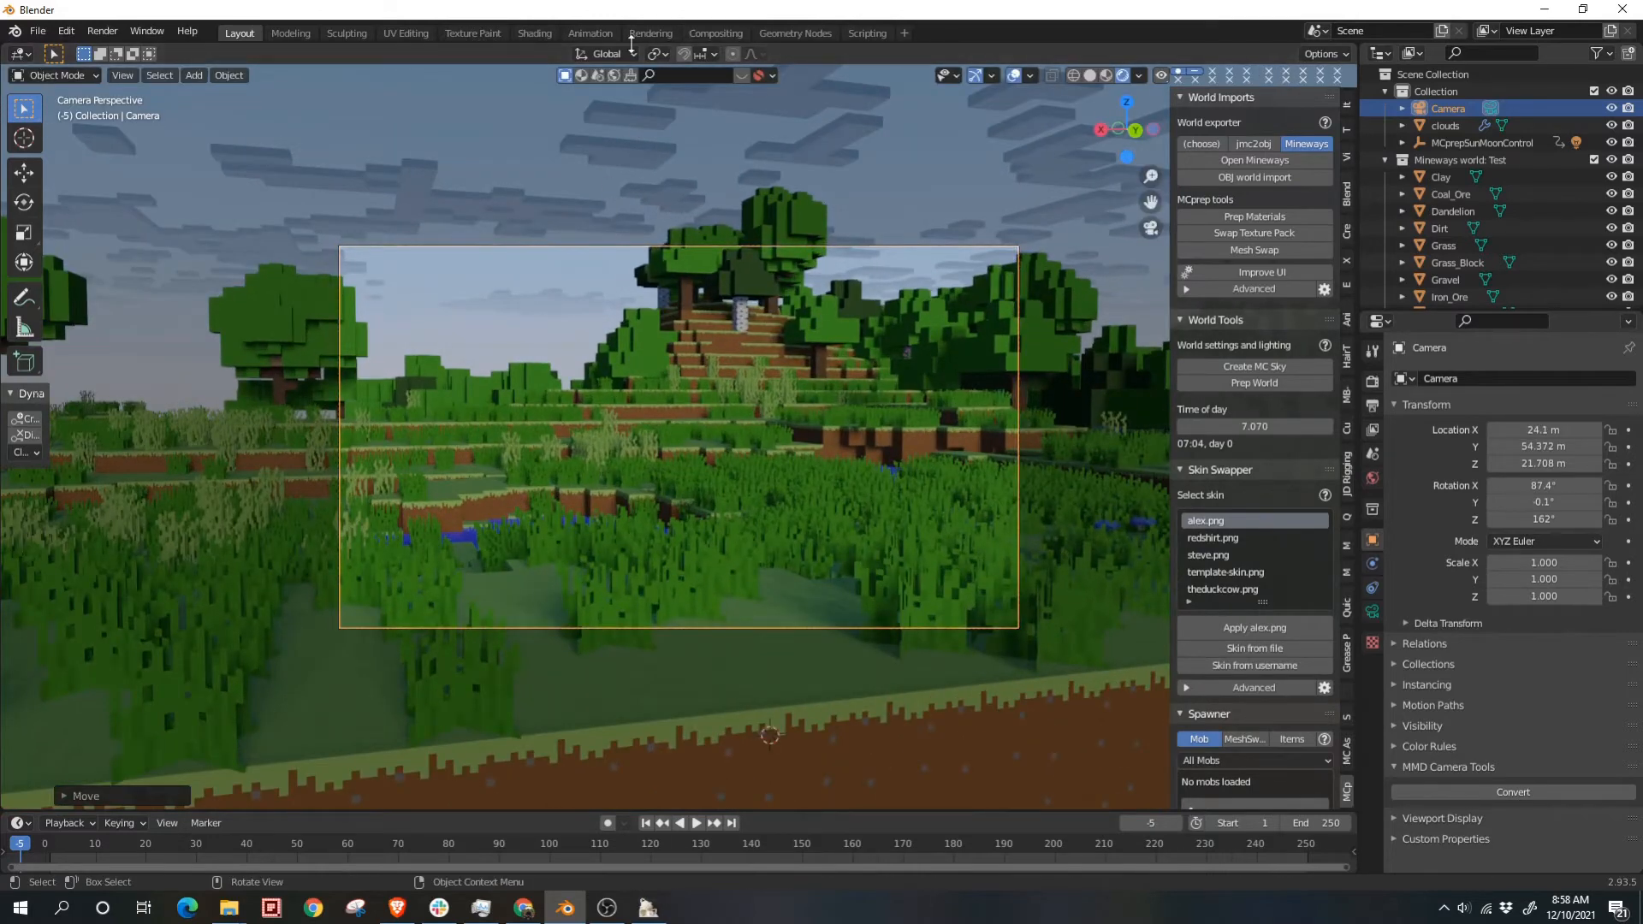
pyautogui.click(539, 33)
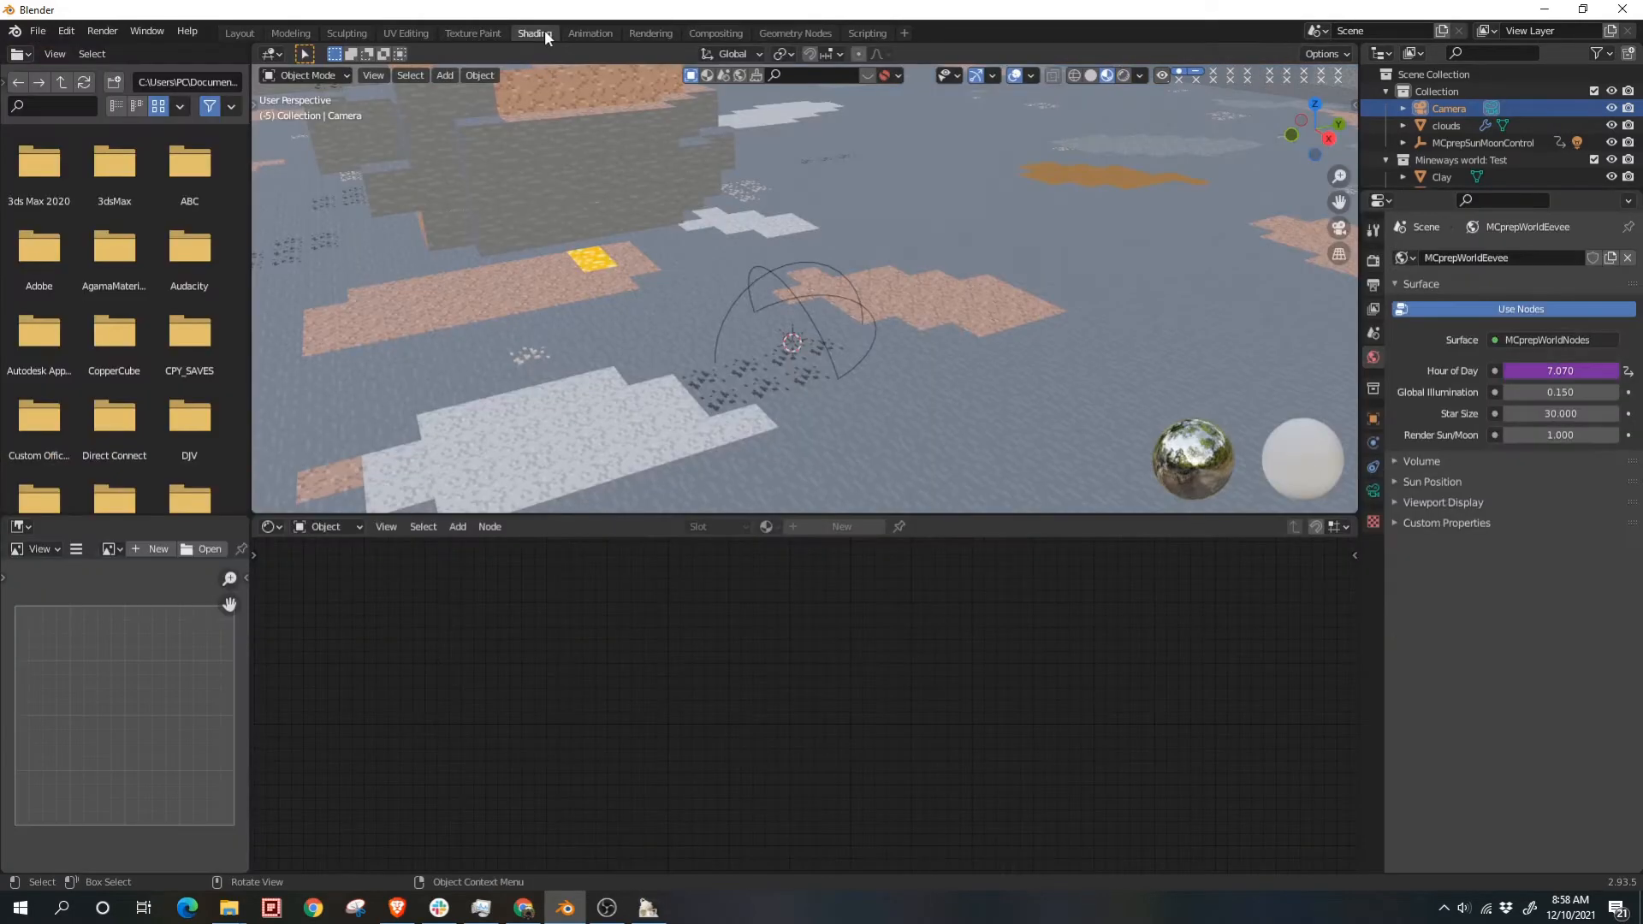
pyautogui.click(244, 33)
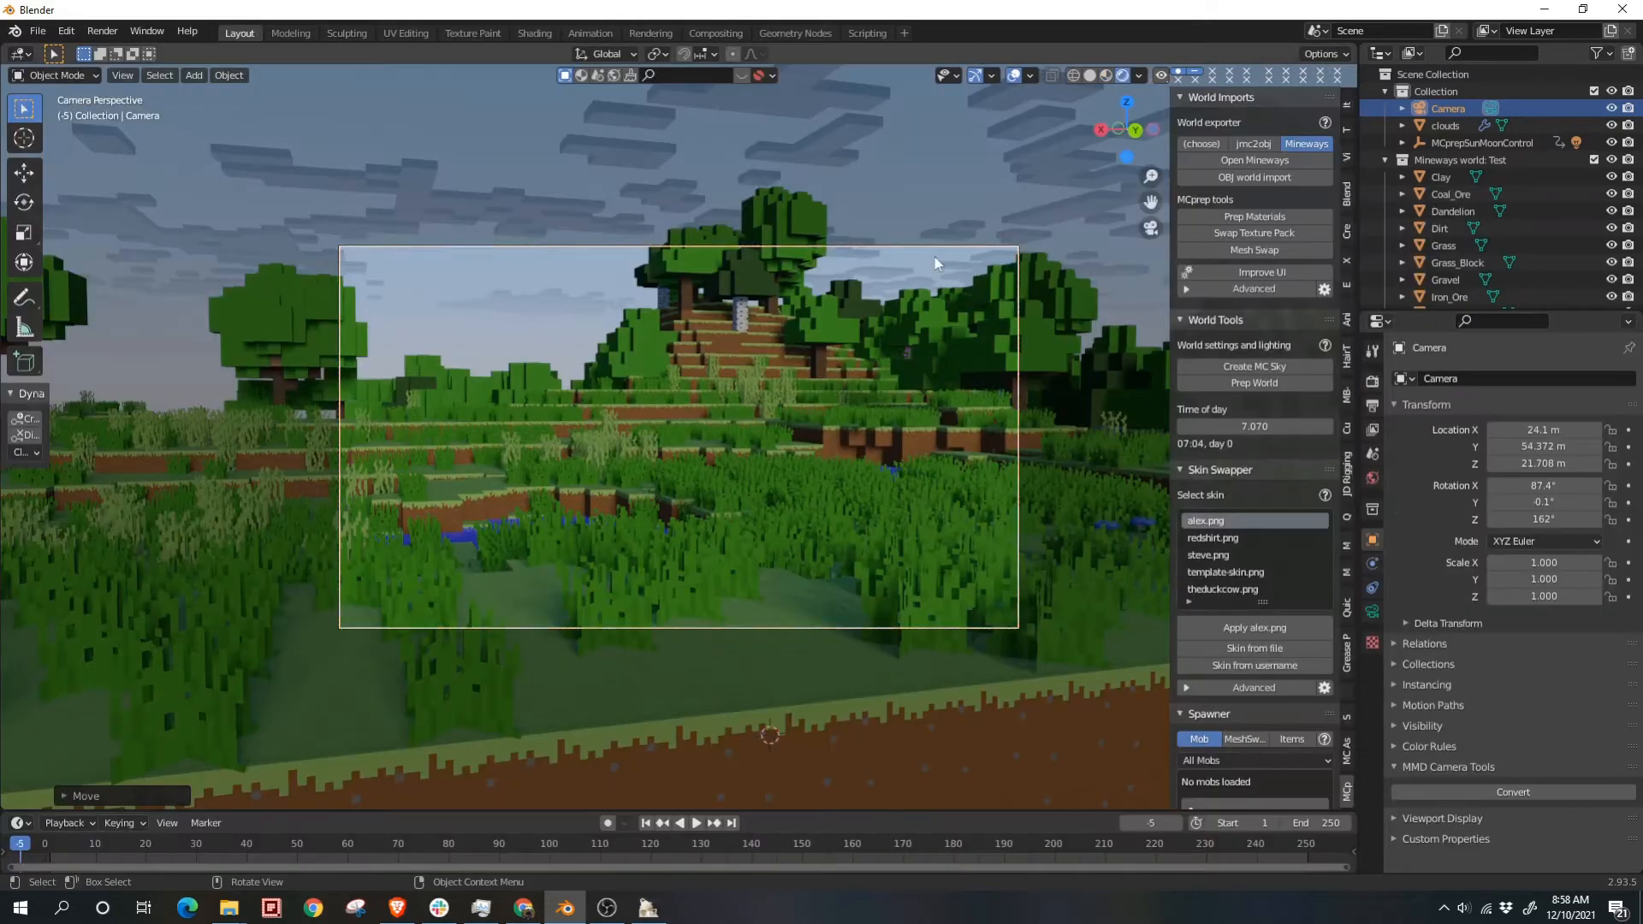
pyautogui.click(1374, 408)
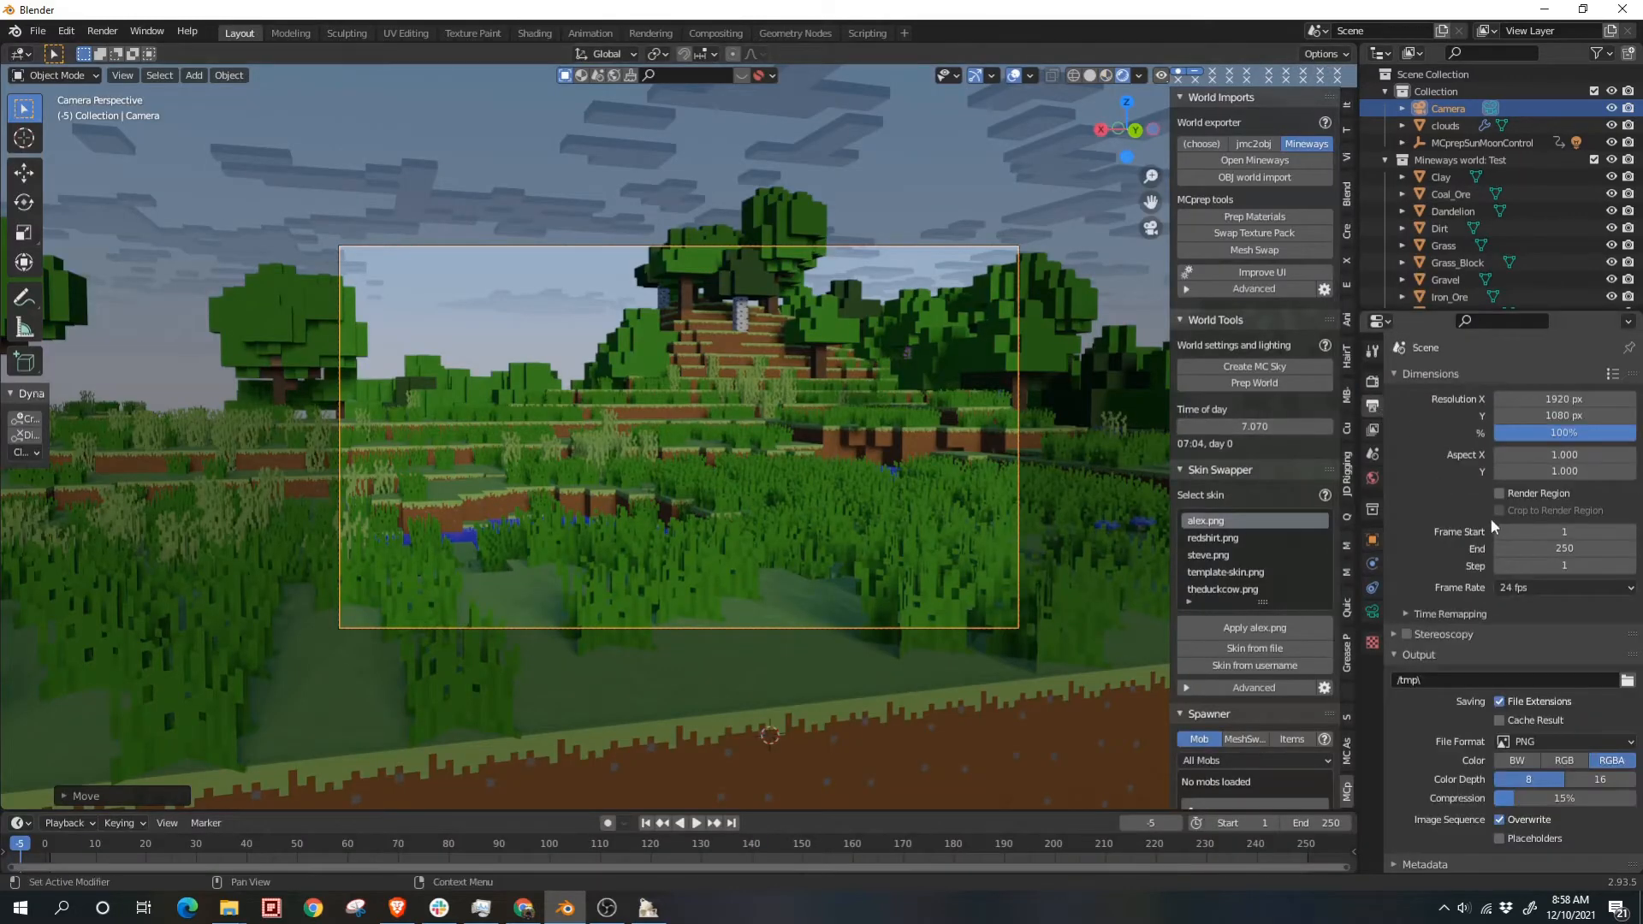
pyautogui.click(1374, 351)
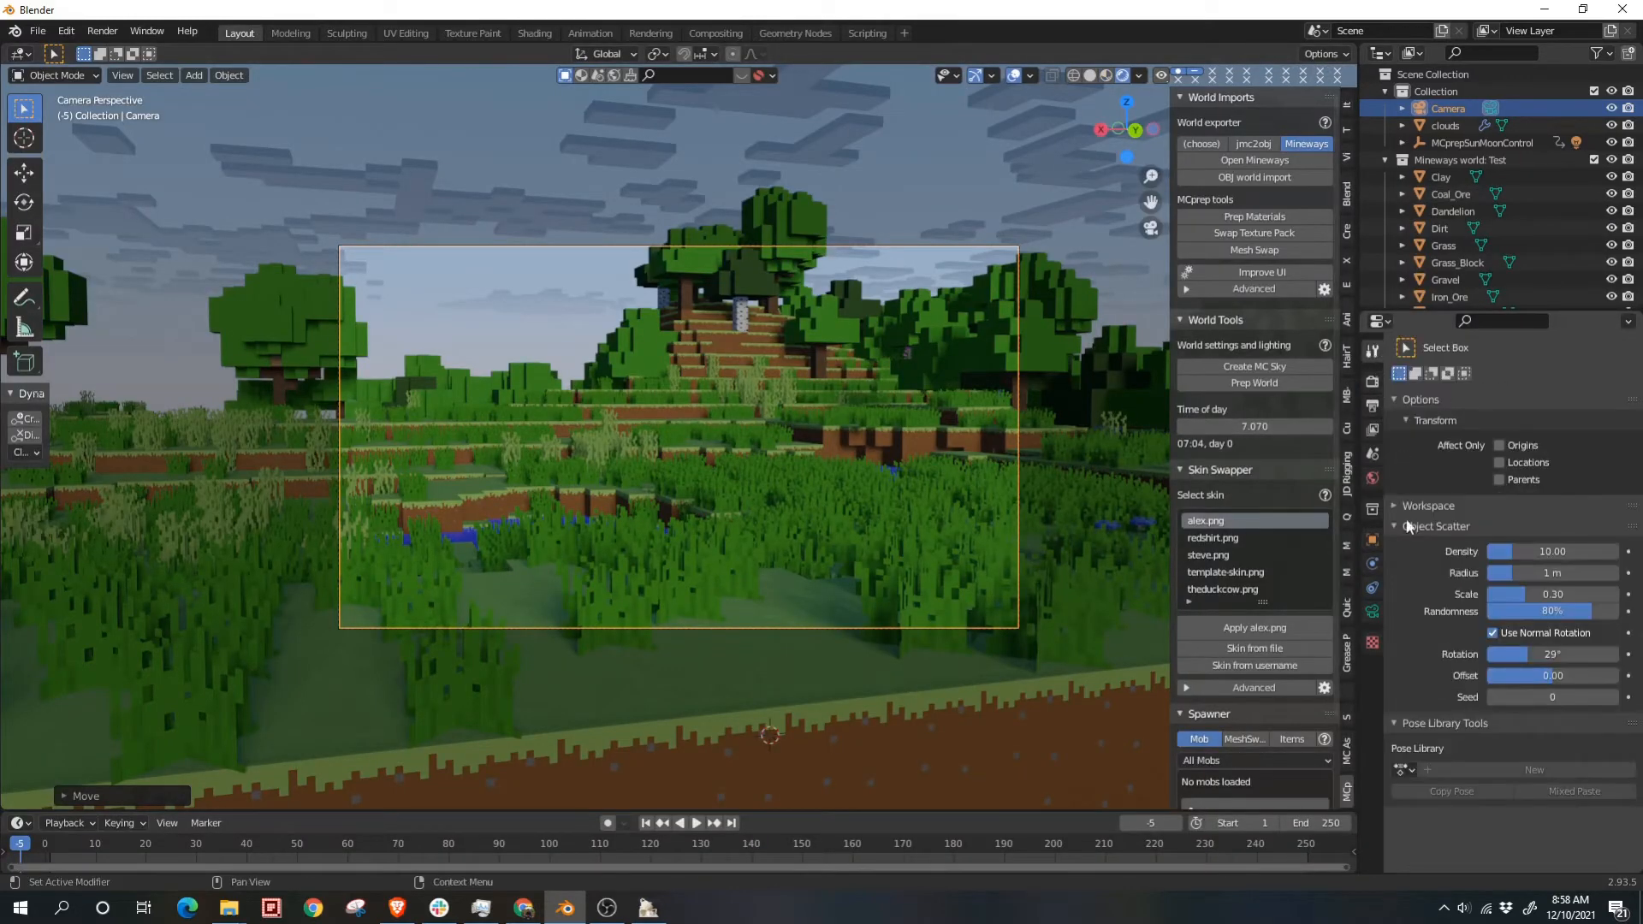
pyautogui.click(1372, 408)
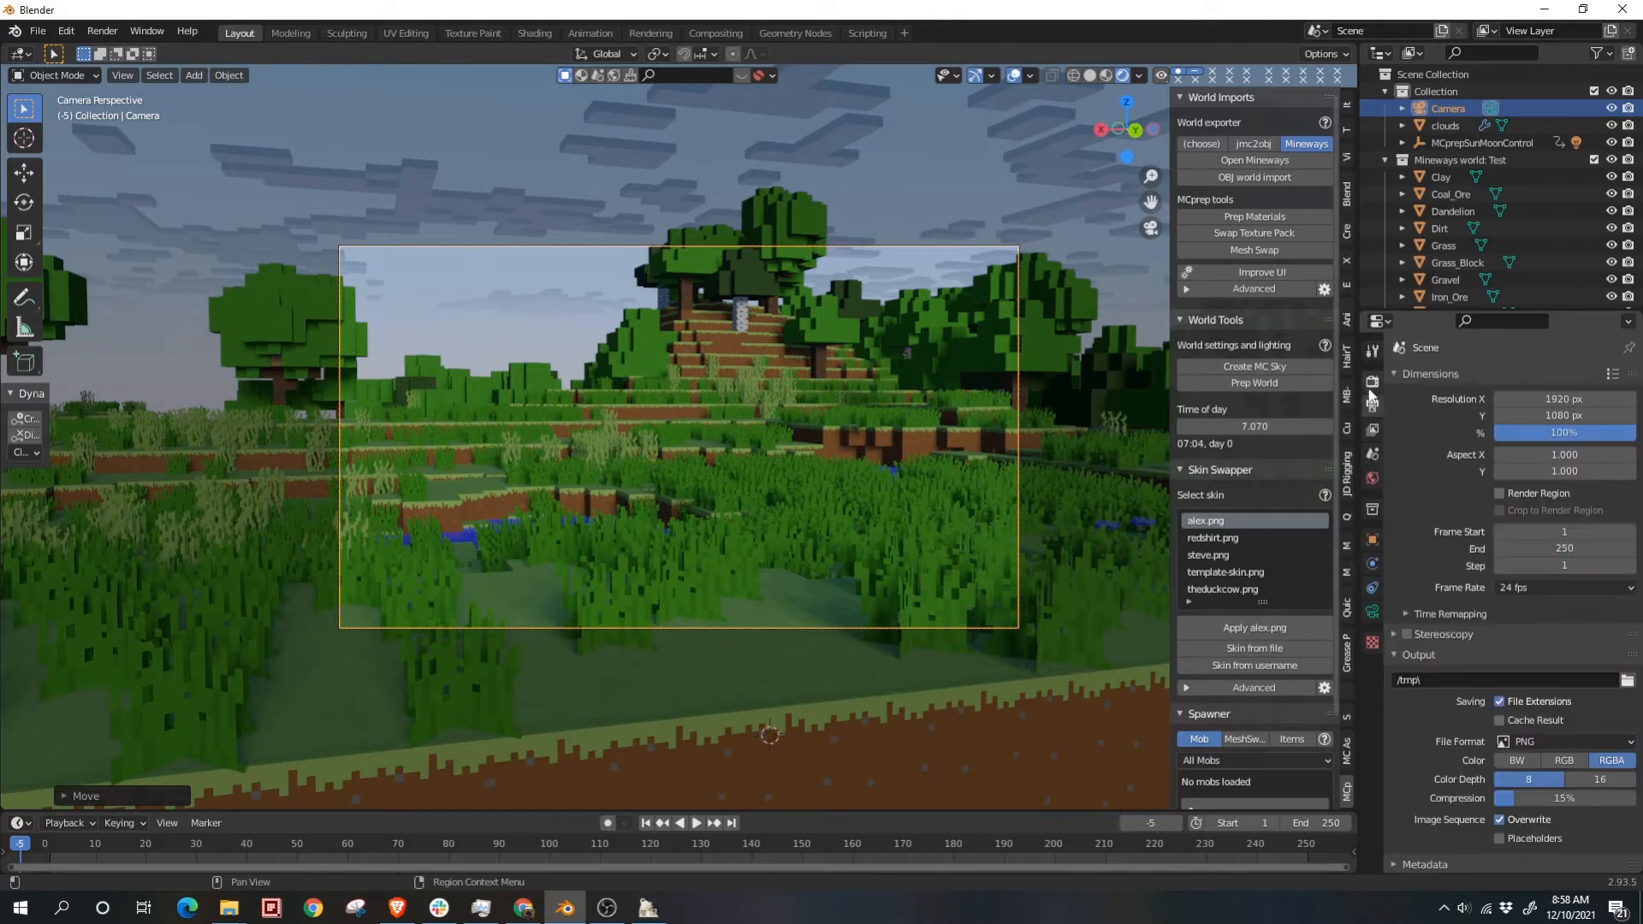
# Step: In the Eevee render settings, enable Ambient Occlusion, Bloom, Screen Space Reflections and Motion Blur
pyautogui.click(1372, 380)
pyautogui.click(1407, 516)
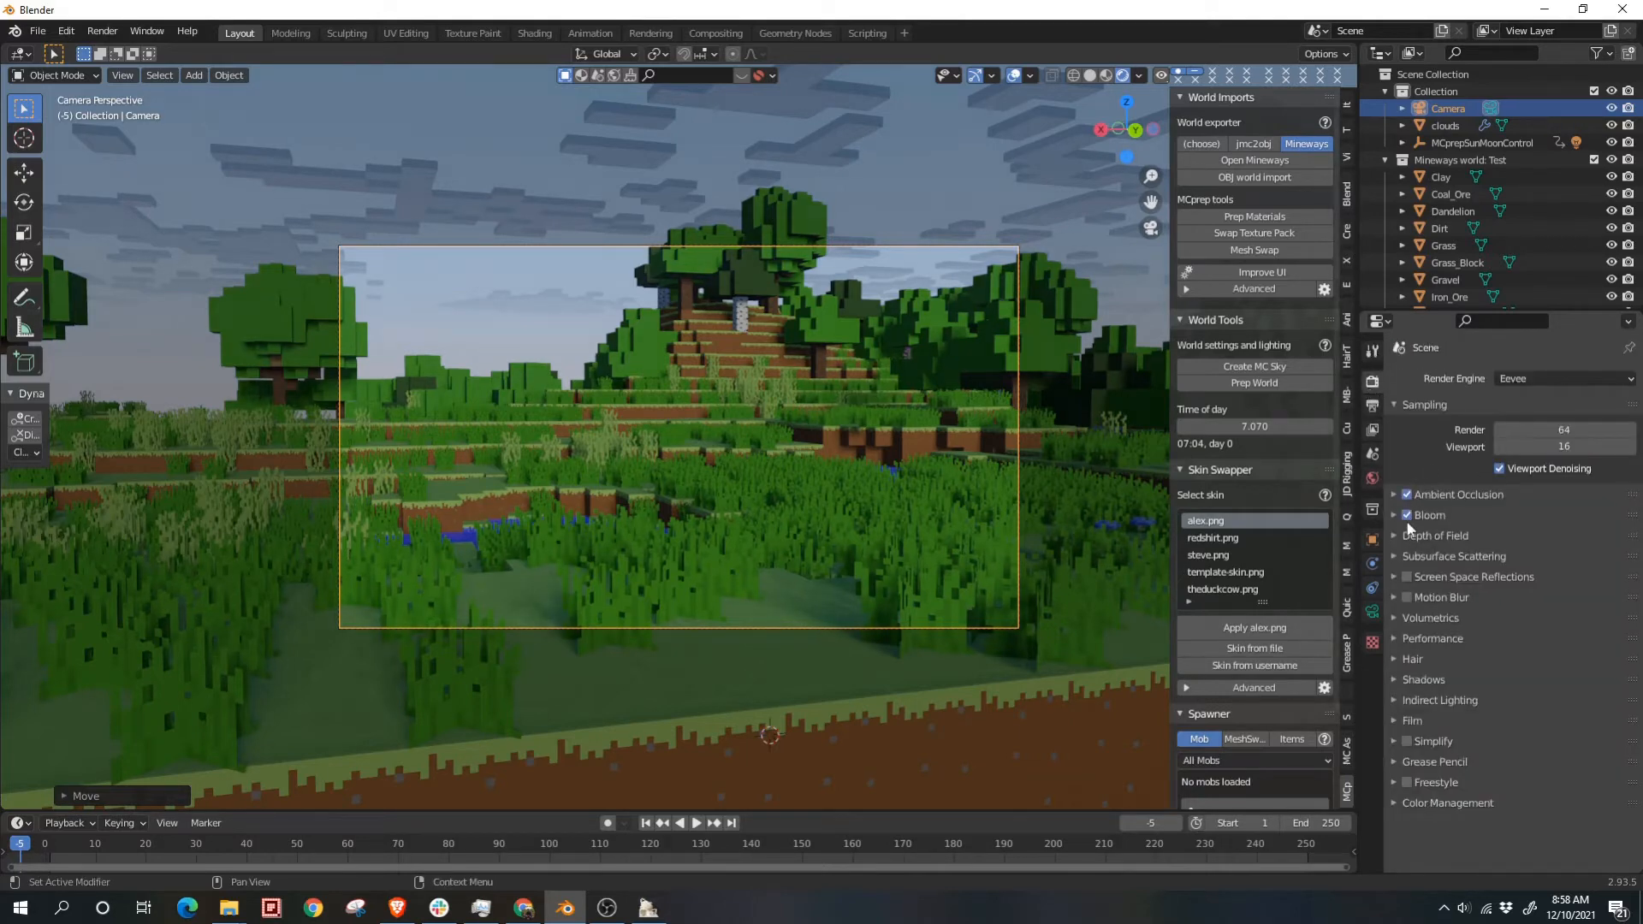
pyautogui.click(1407, 577)
# Step: Turn off Soft Shadows in the Eevee shadow settings
pyautogui.click(1418, 681)
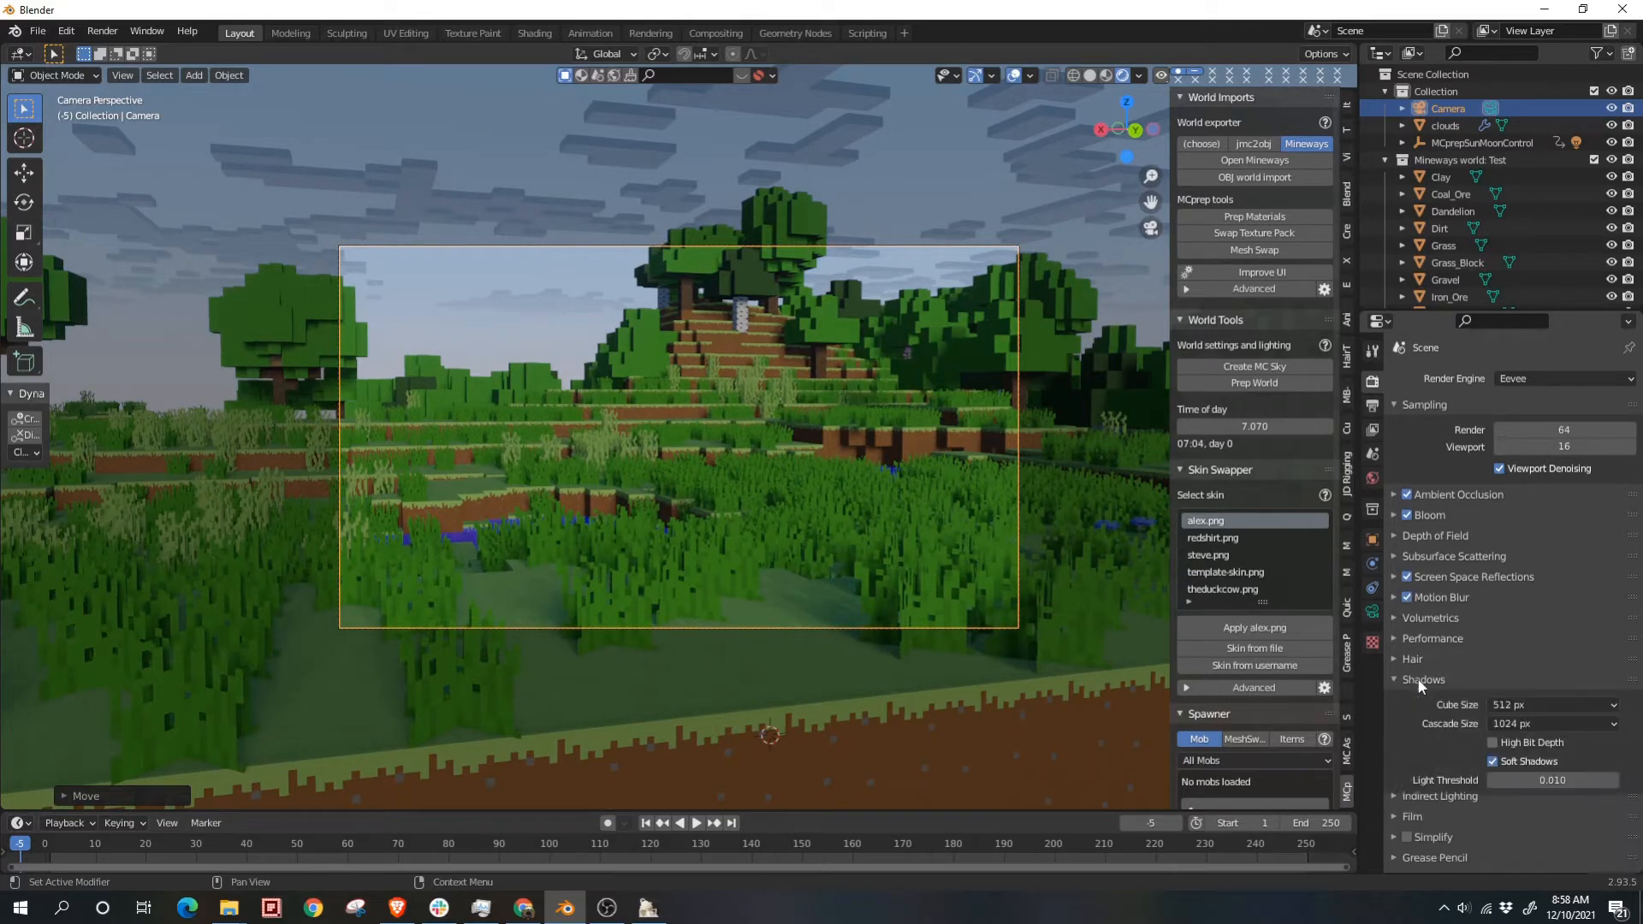
pyautogui.click(1494, 762)
pyautogui.scroll(-2, 1430, 729)
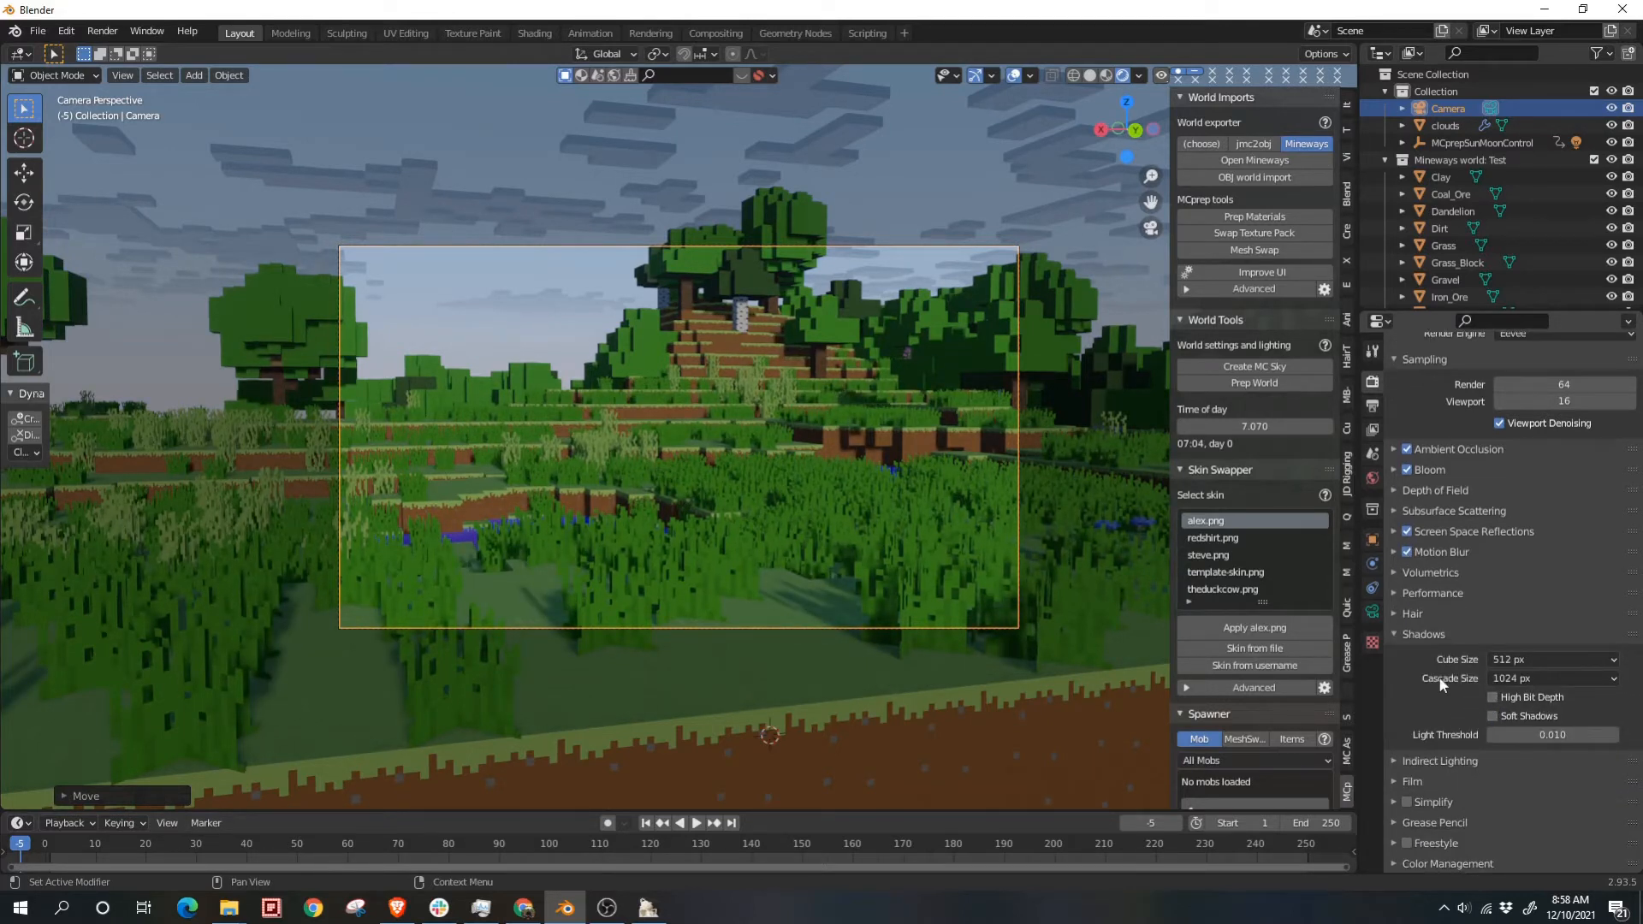
pyautogui.scroll(2, 1464, 548)
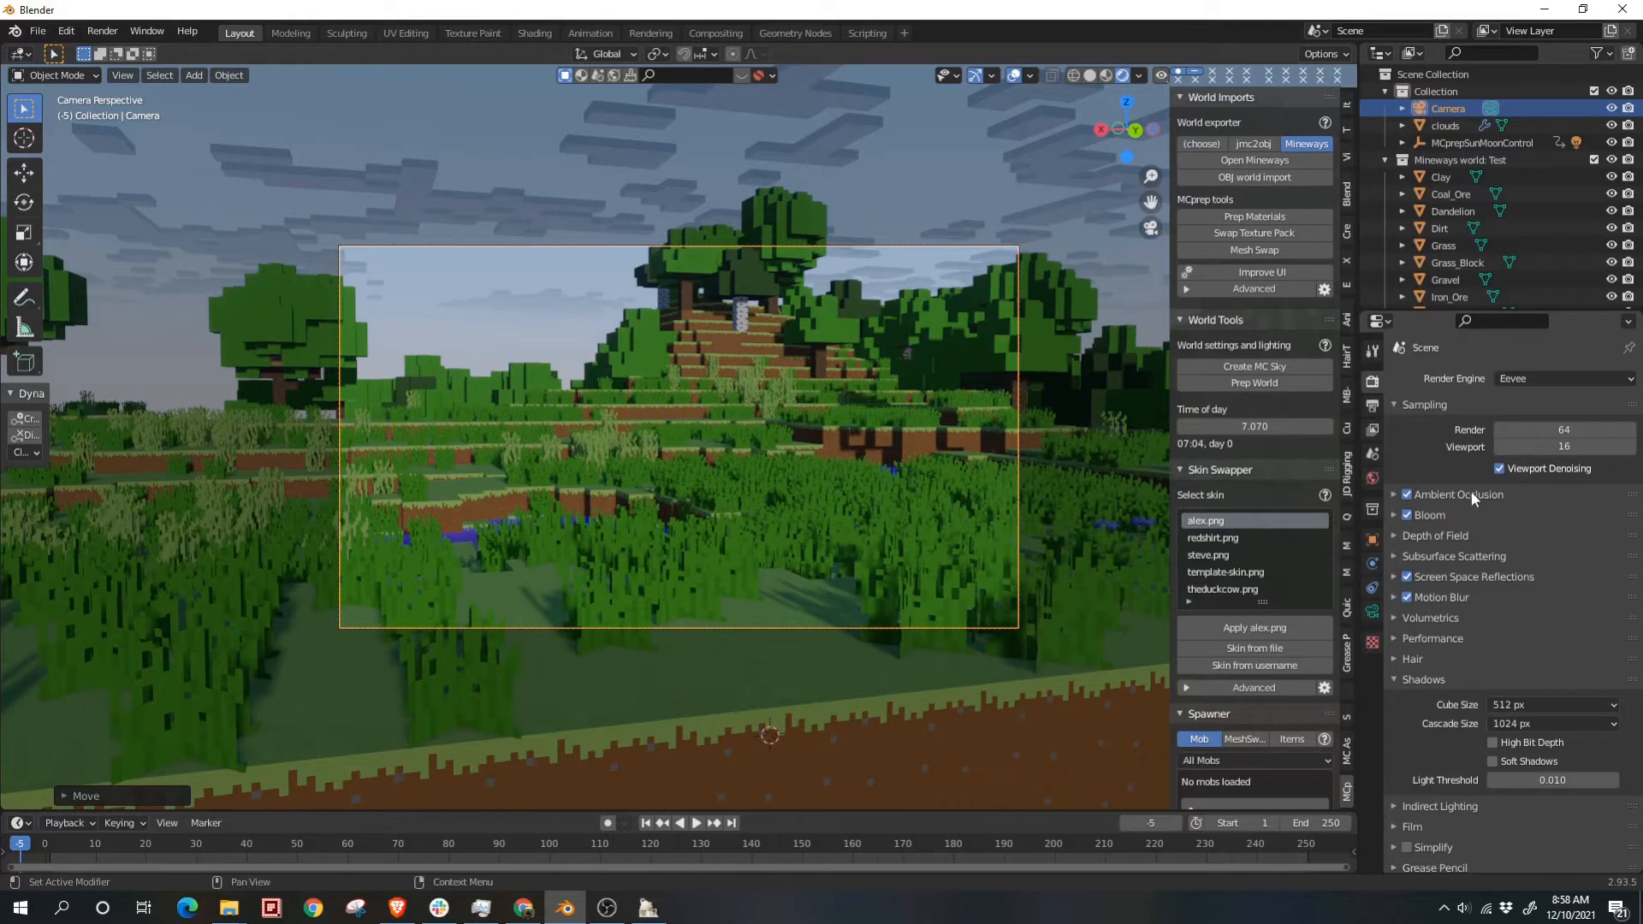
# Step: Open the world properties and switch to the Shading workspace, looking through the camera with Rendered shading
pyautogui.click(1373, 408)
pyautogui.click(1372, 454)
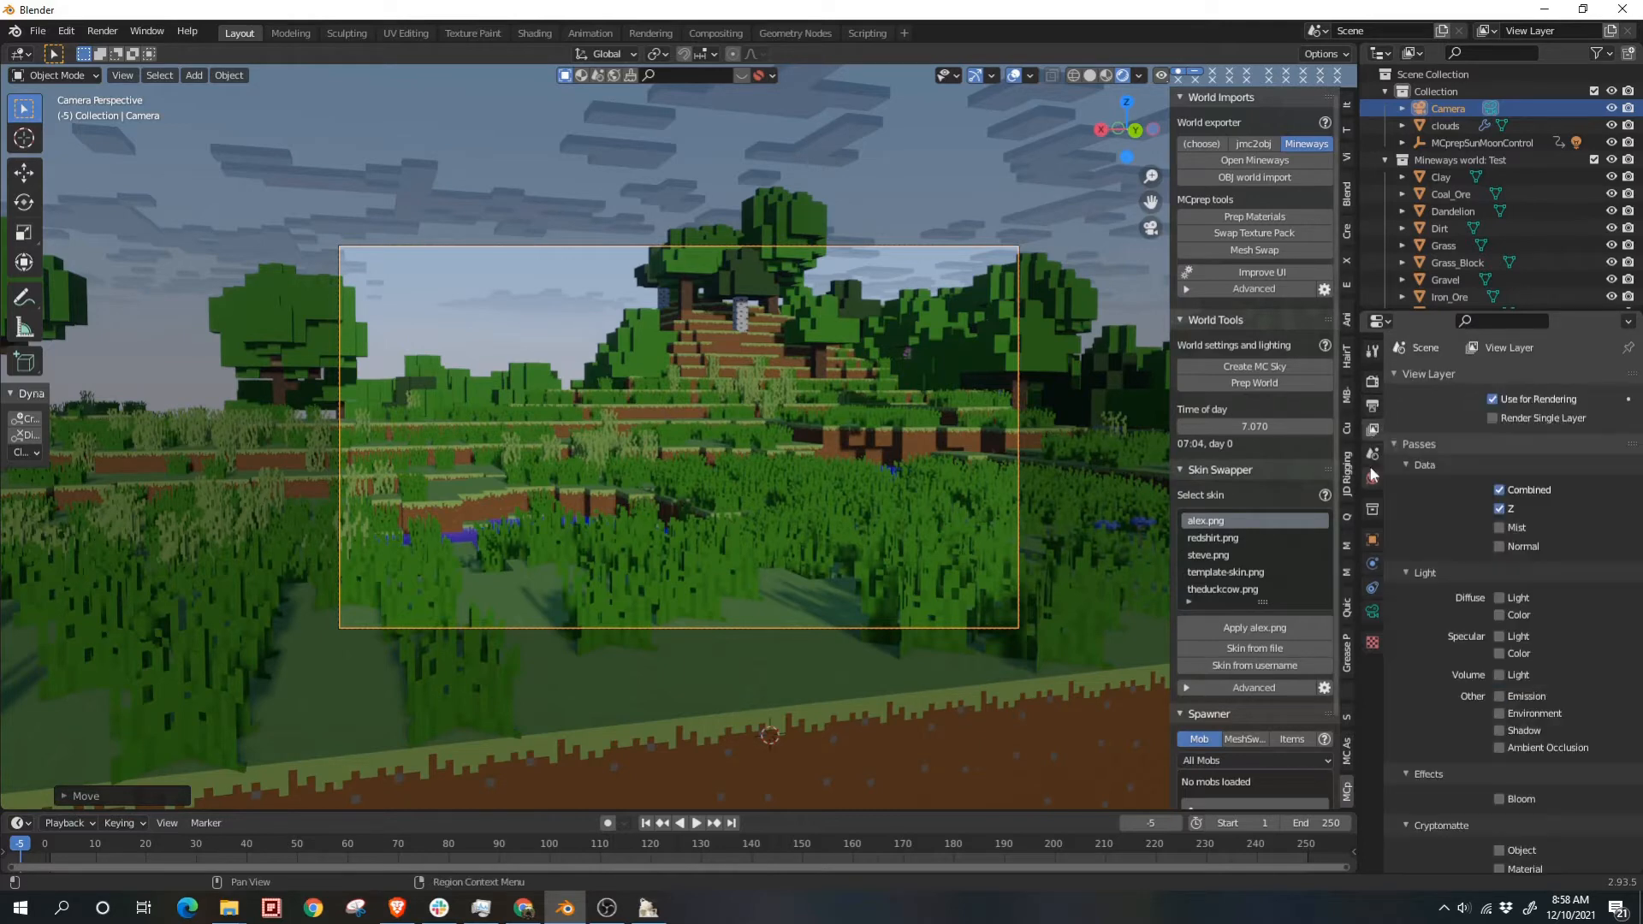
pyautogui.click(1373, 478)
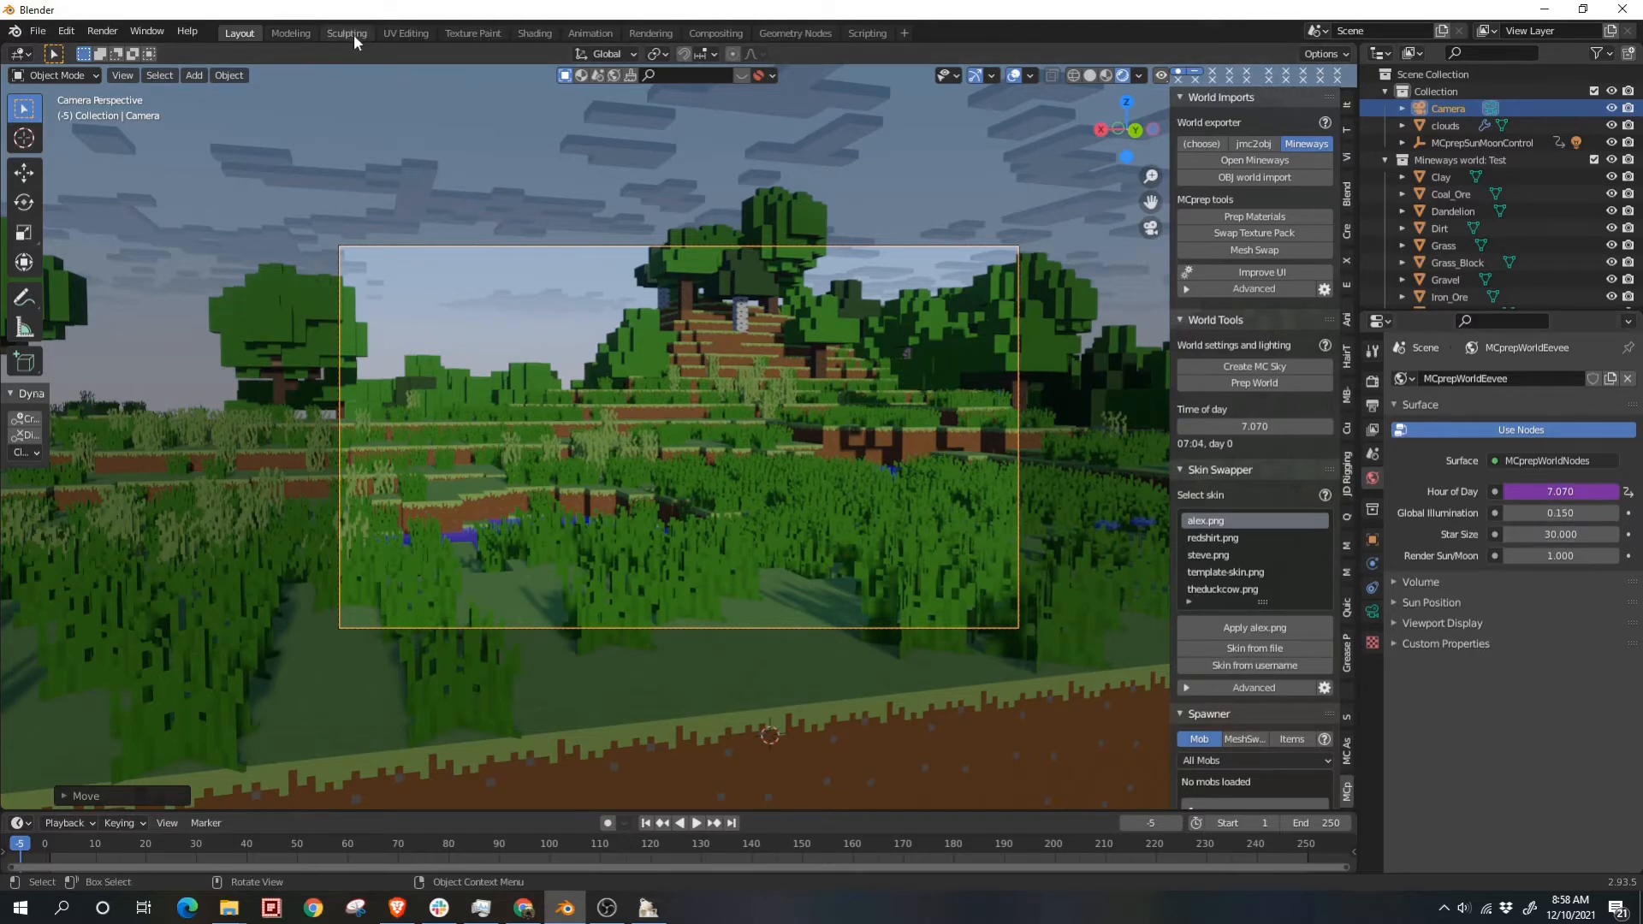
pyautogui.click(527, 33)
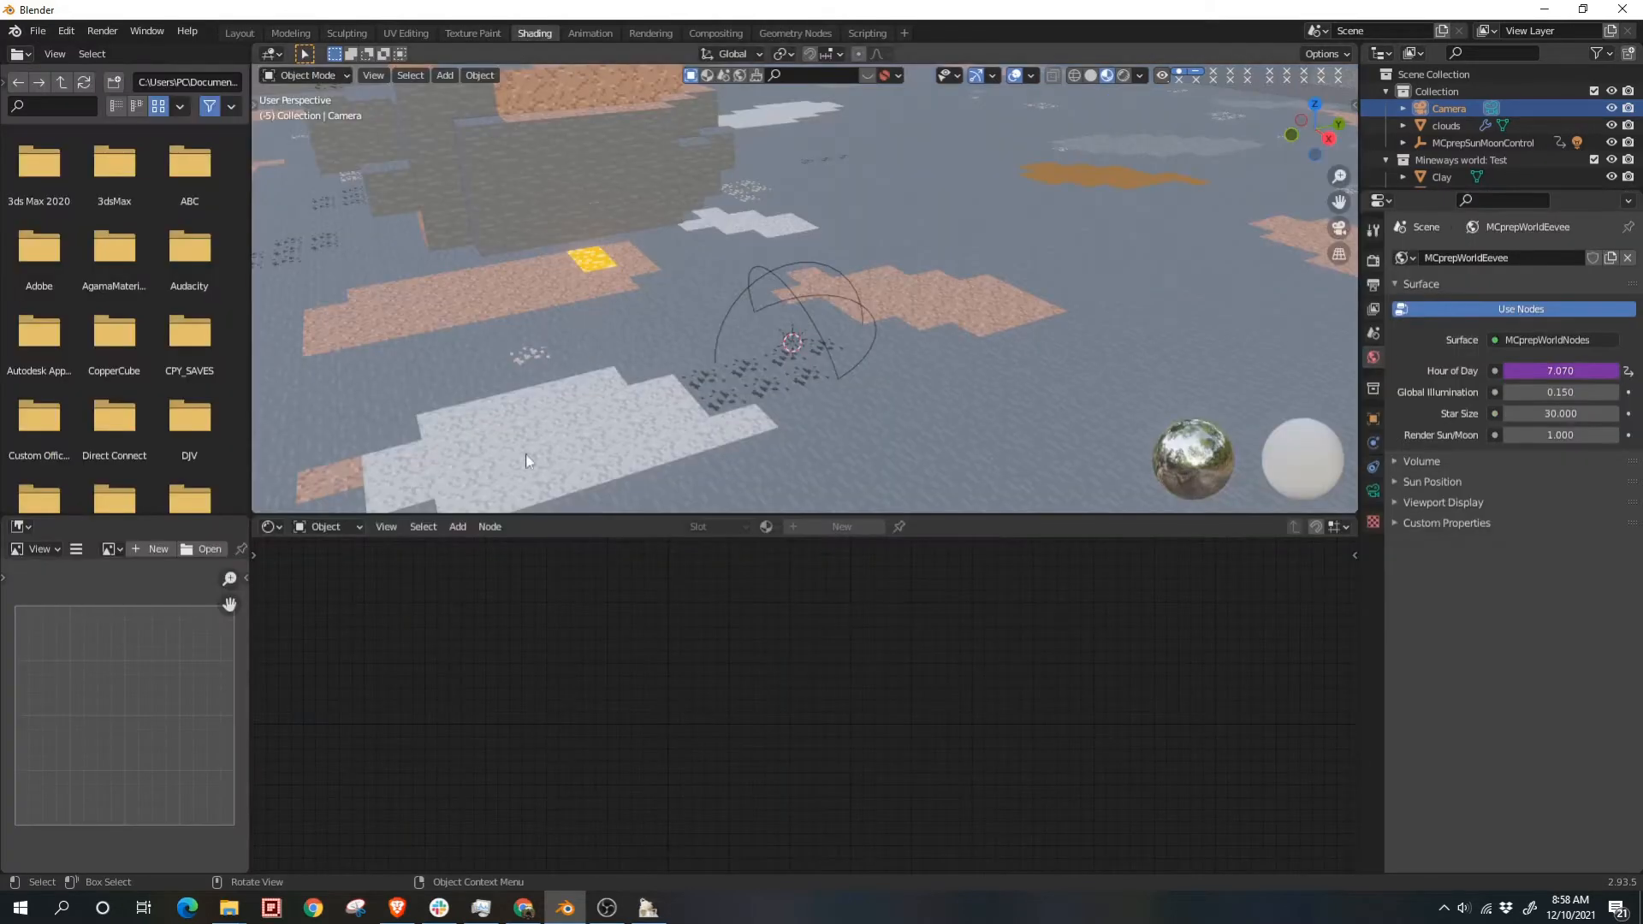
pyautogui.press('KP_0')
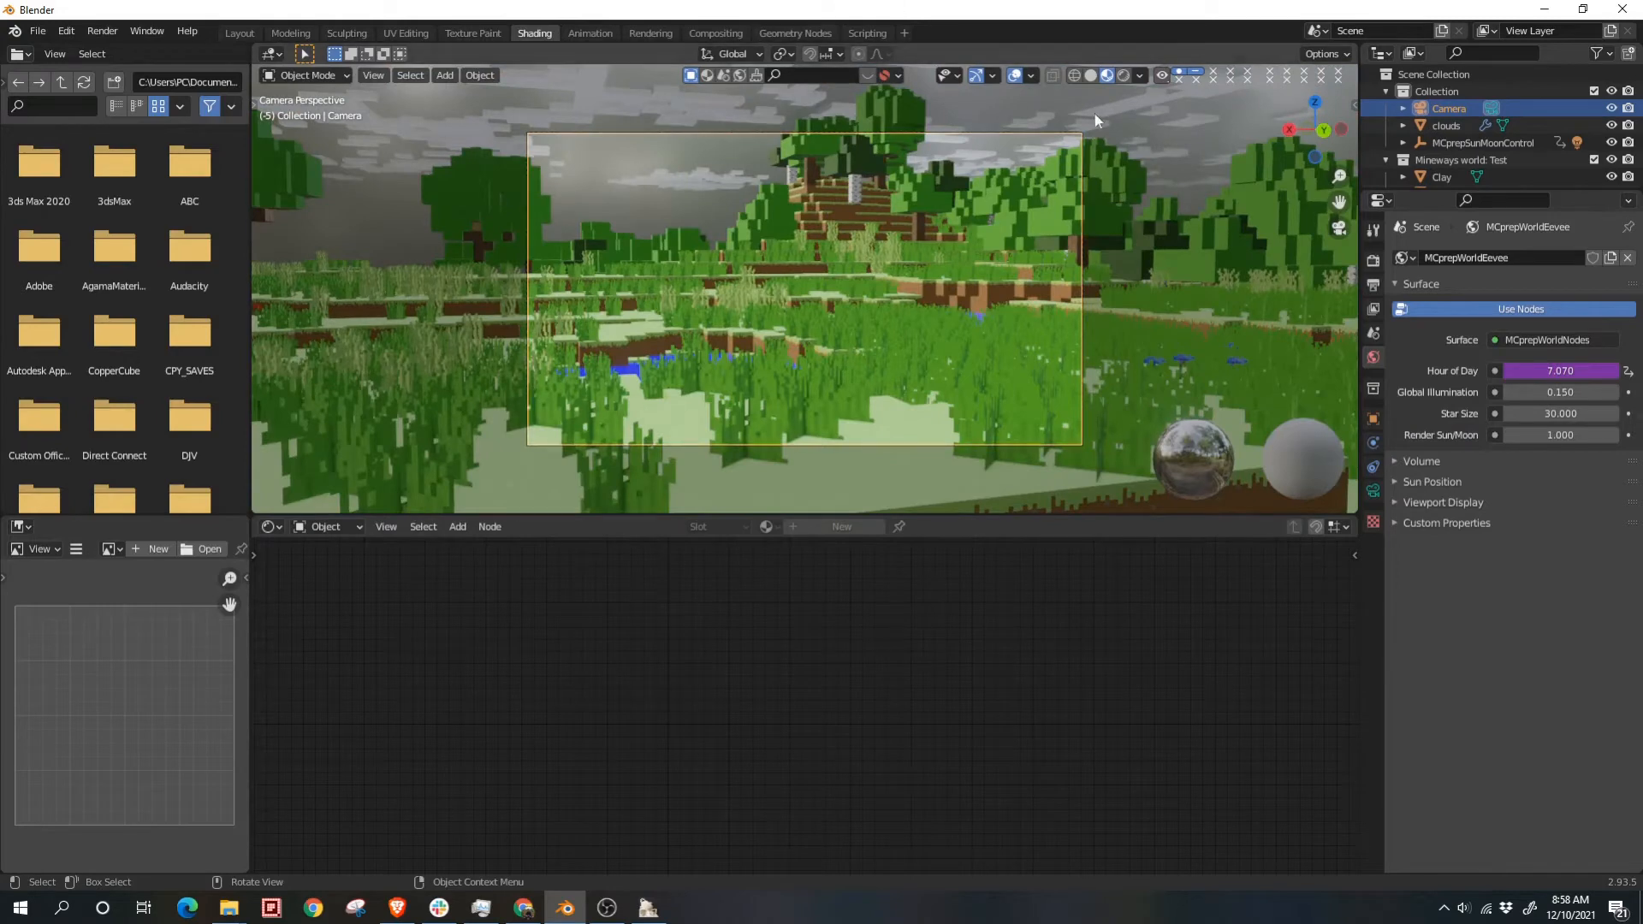
pyautogui.click(1124, 75)
# Step: Display the World shader nodes and set Global Illumination to 0.3 on the MCprepWorldNodes node
pyautogui.click(352, 527)
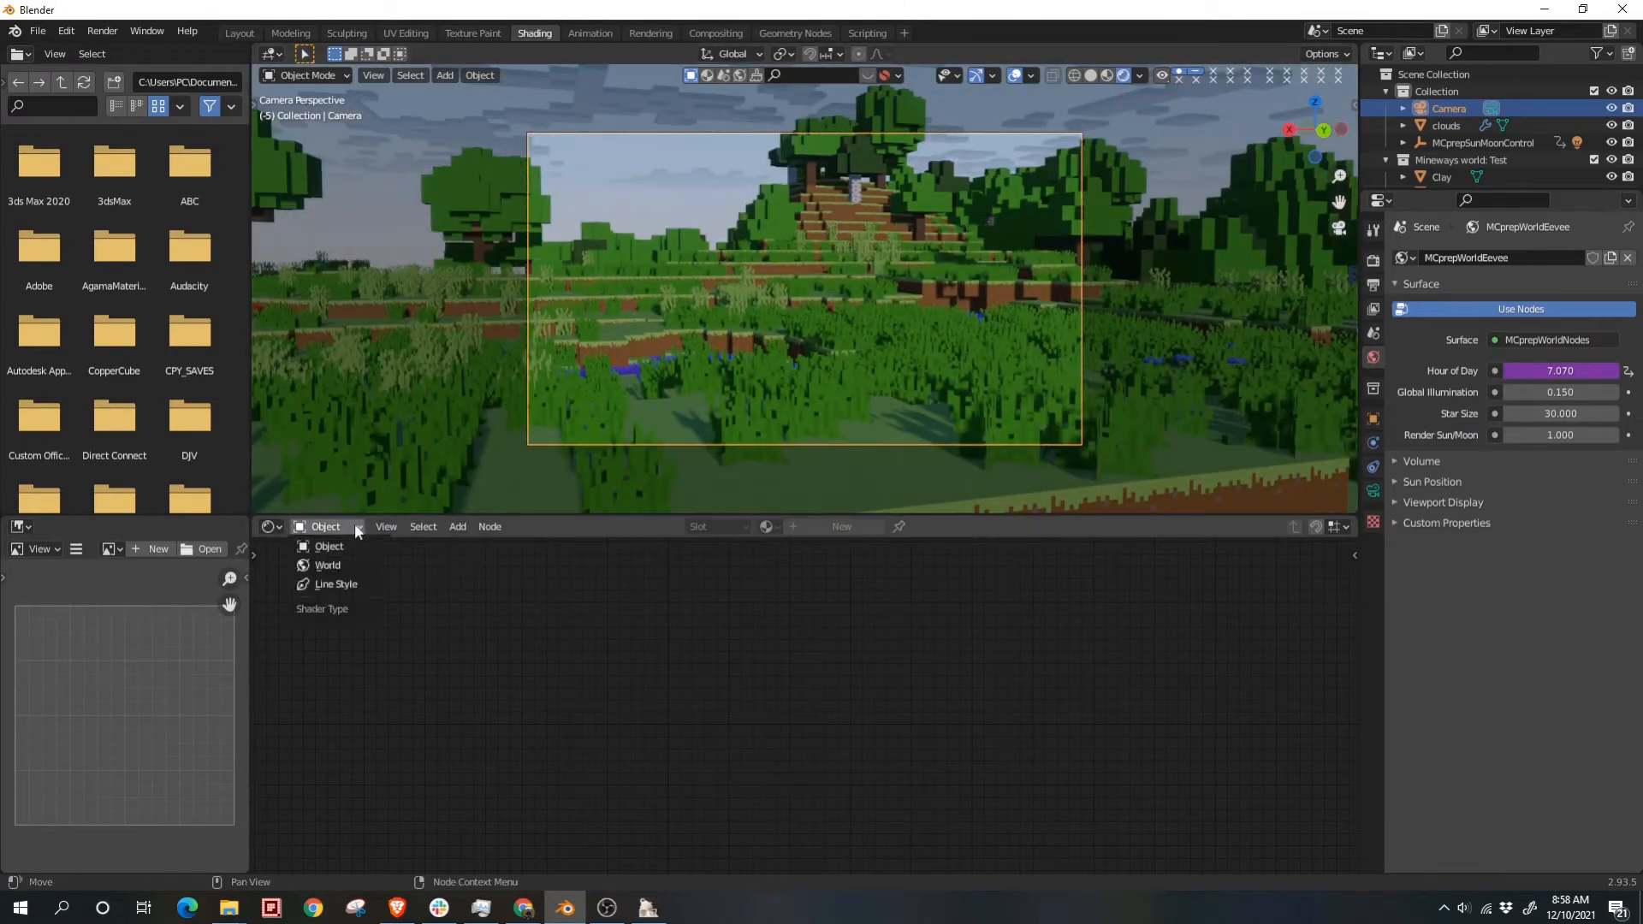
pyautogui.click(351, 567)
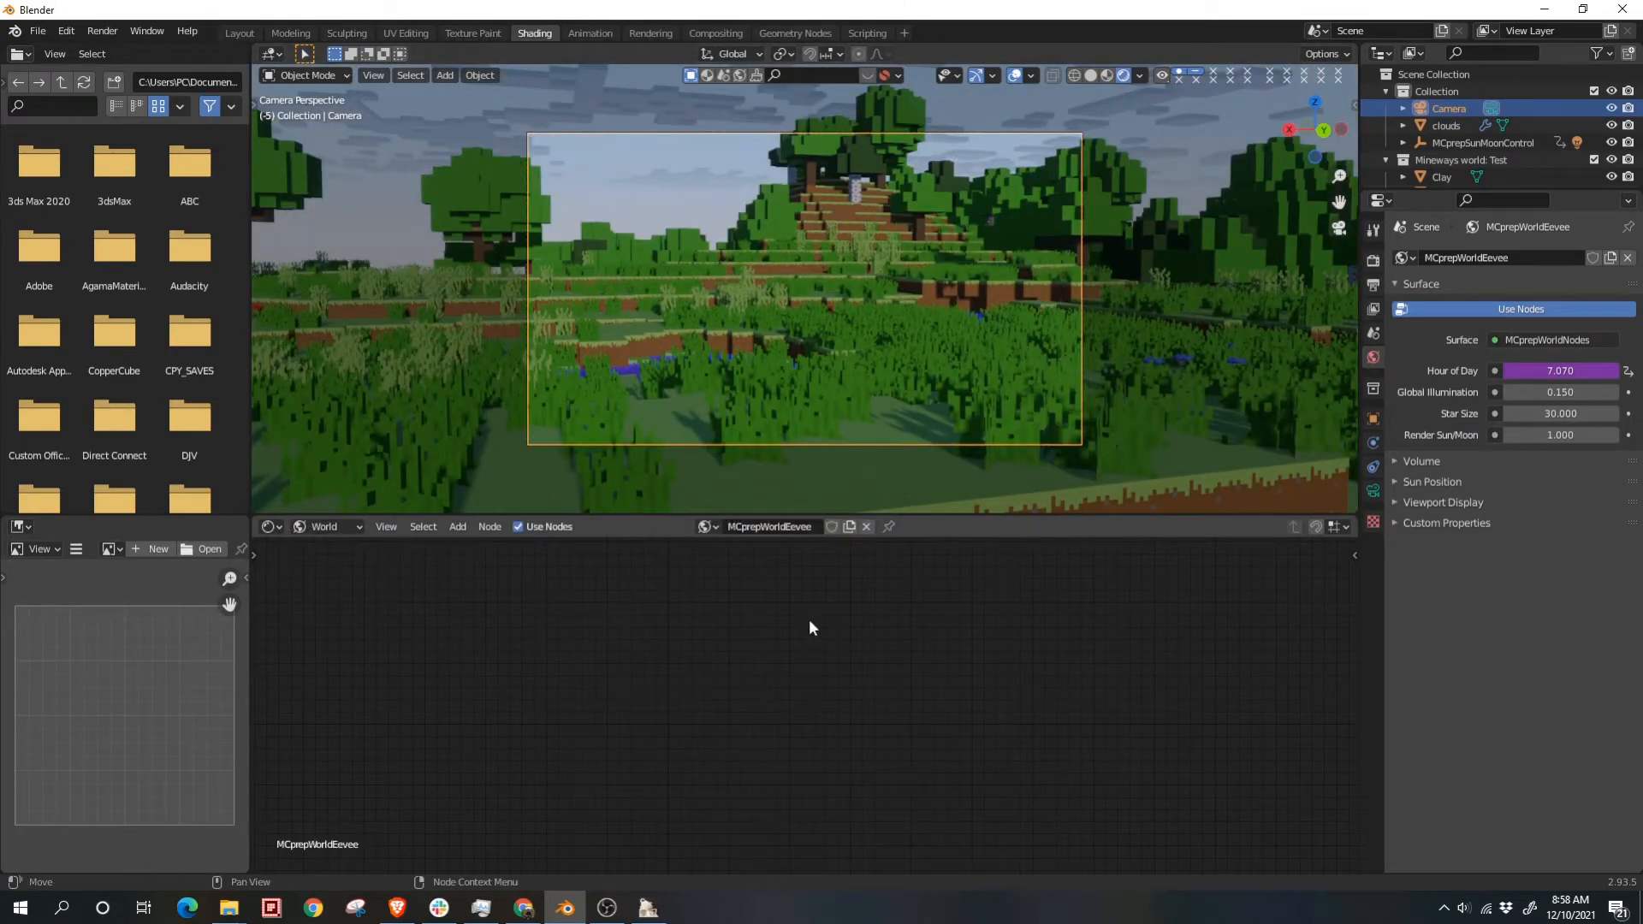
pyautogui.press('Home')
pyautogui.scroll(1, 653, 743)
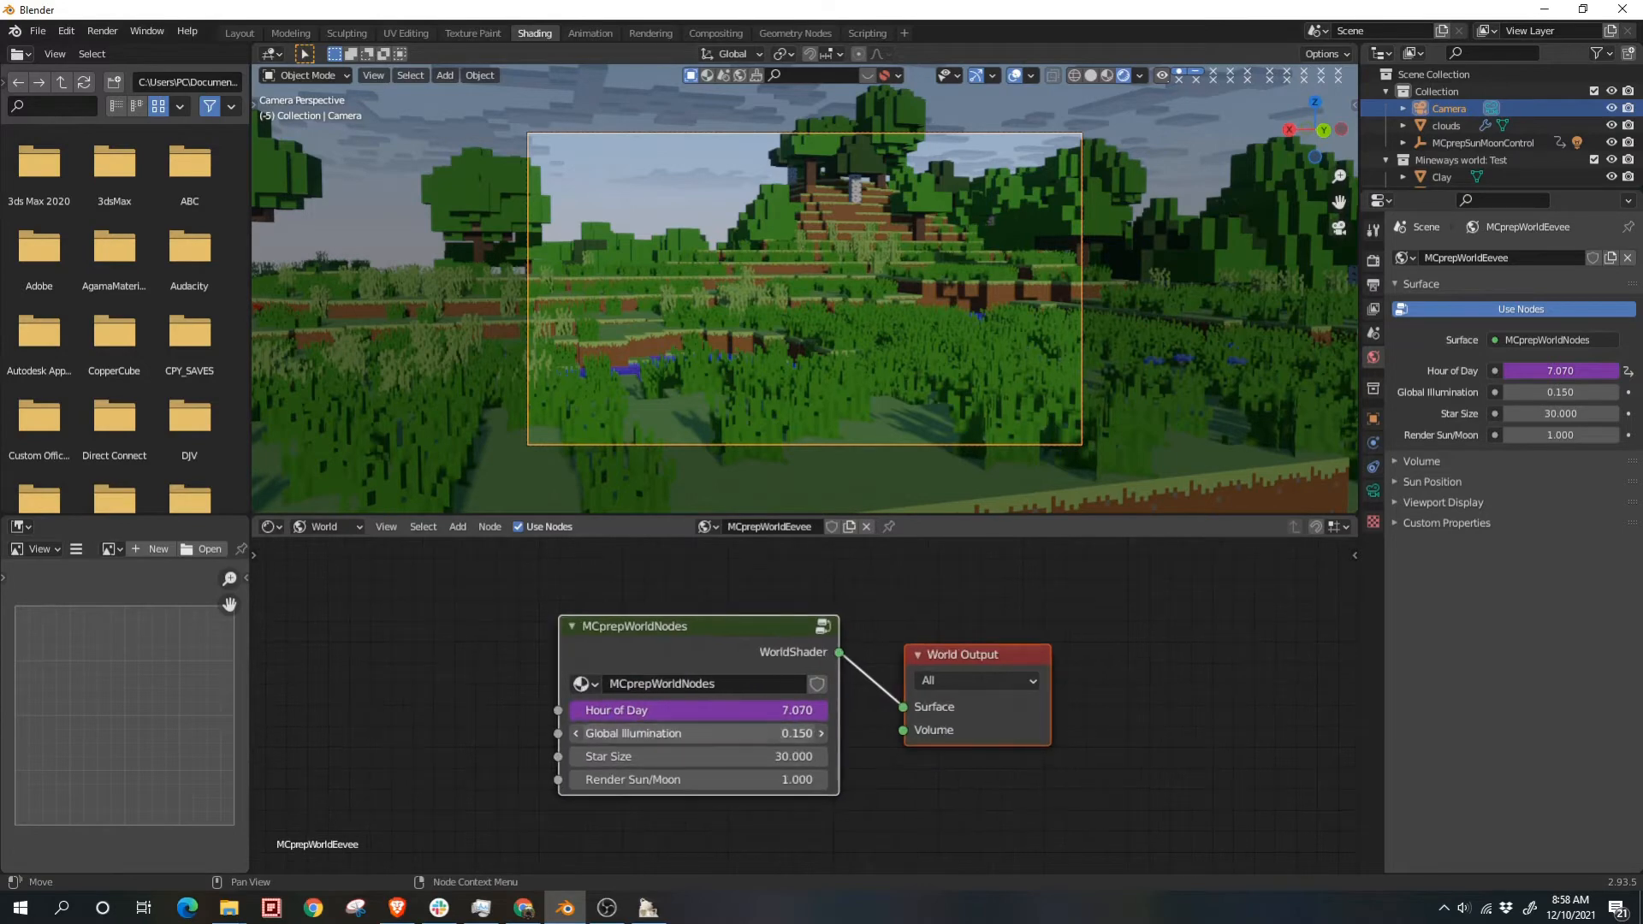
pyautogui.moveTo(698, 734); pyautogui.dragTo(762, 733)
pyautogui.rightClick(680, 738)
pyautogui.click(680, 738)
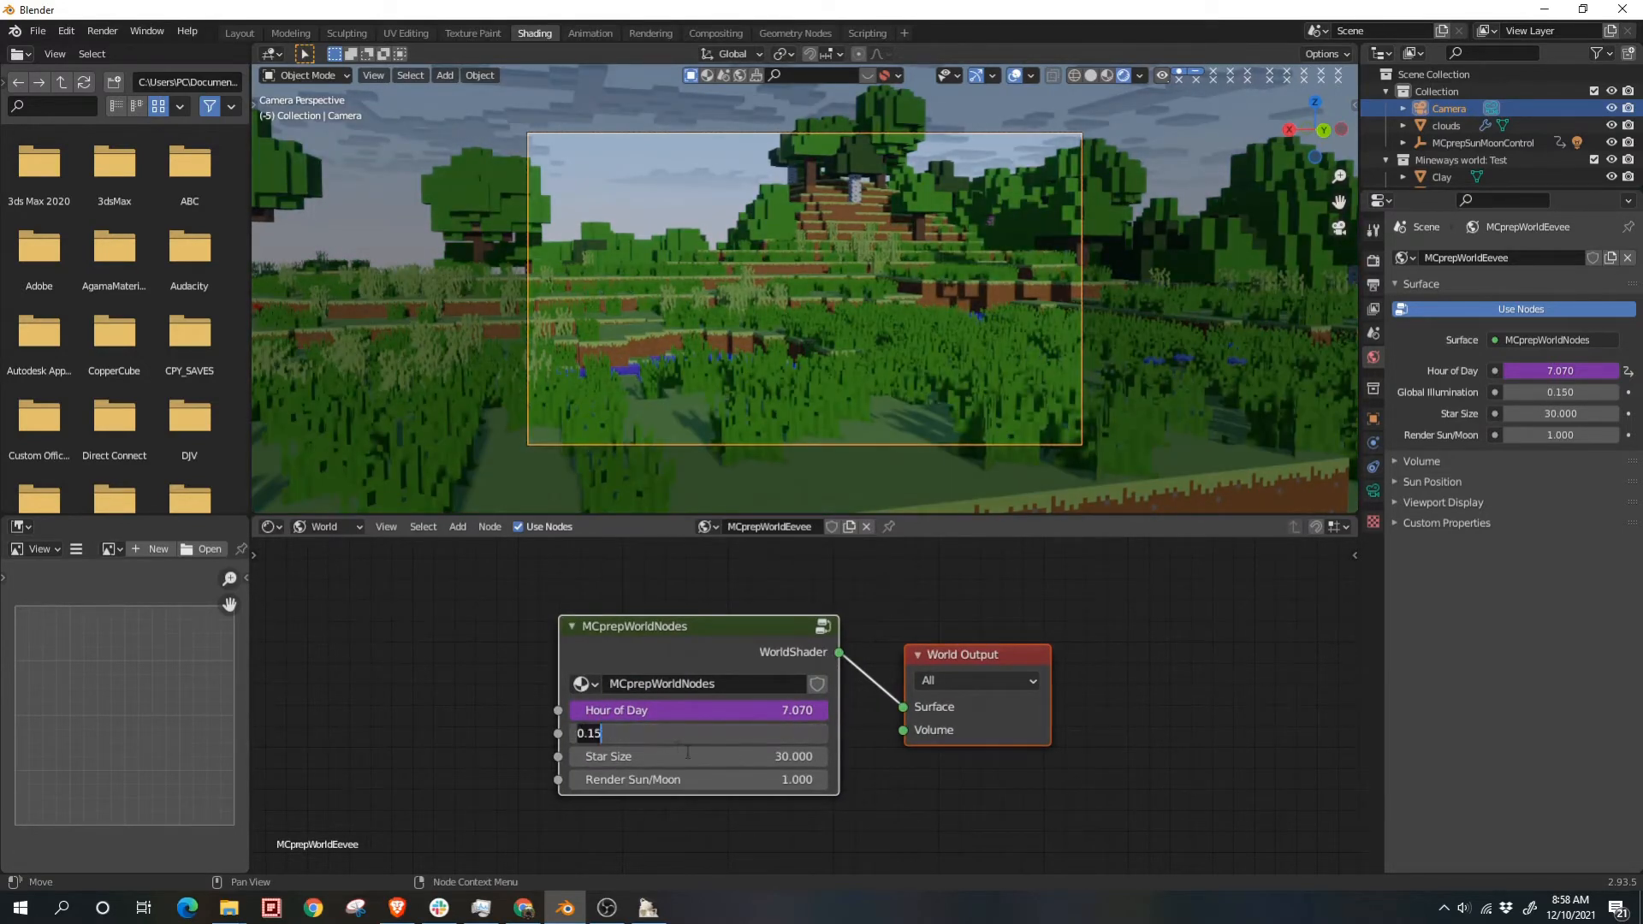
pyautogui.press('Return')
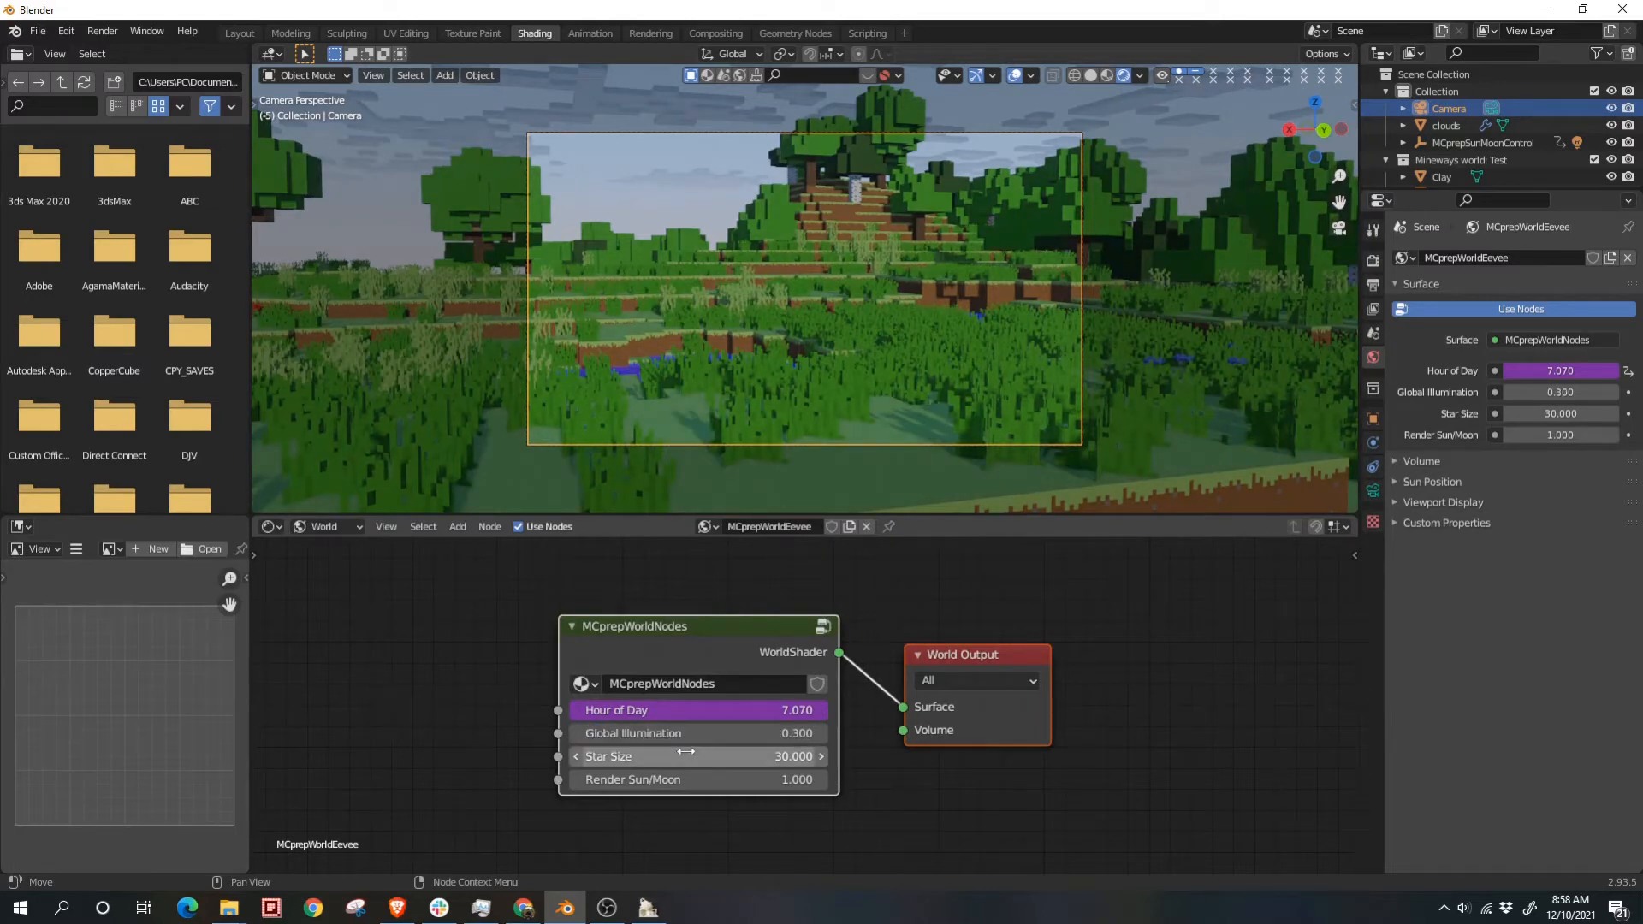
# Step: Select the sun lamp inside MCprepSunMoonControl and open its light properties
pyautogui.scroll(3, 929, 260)
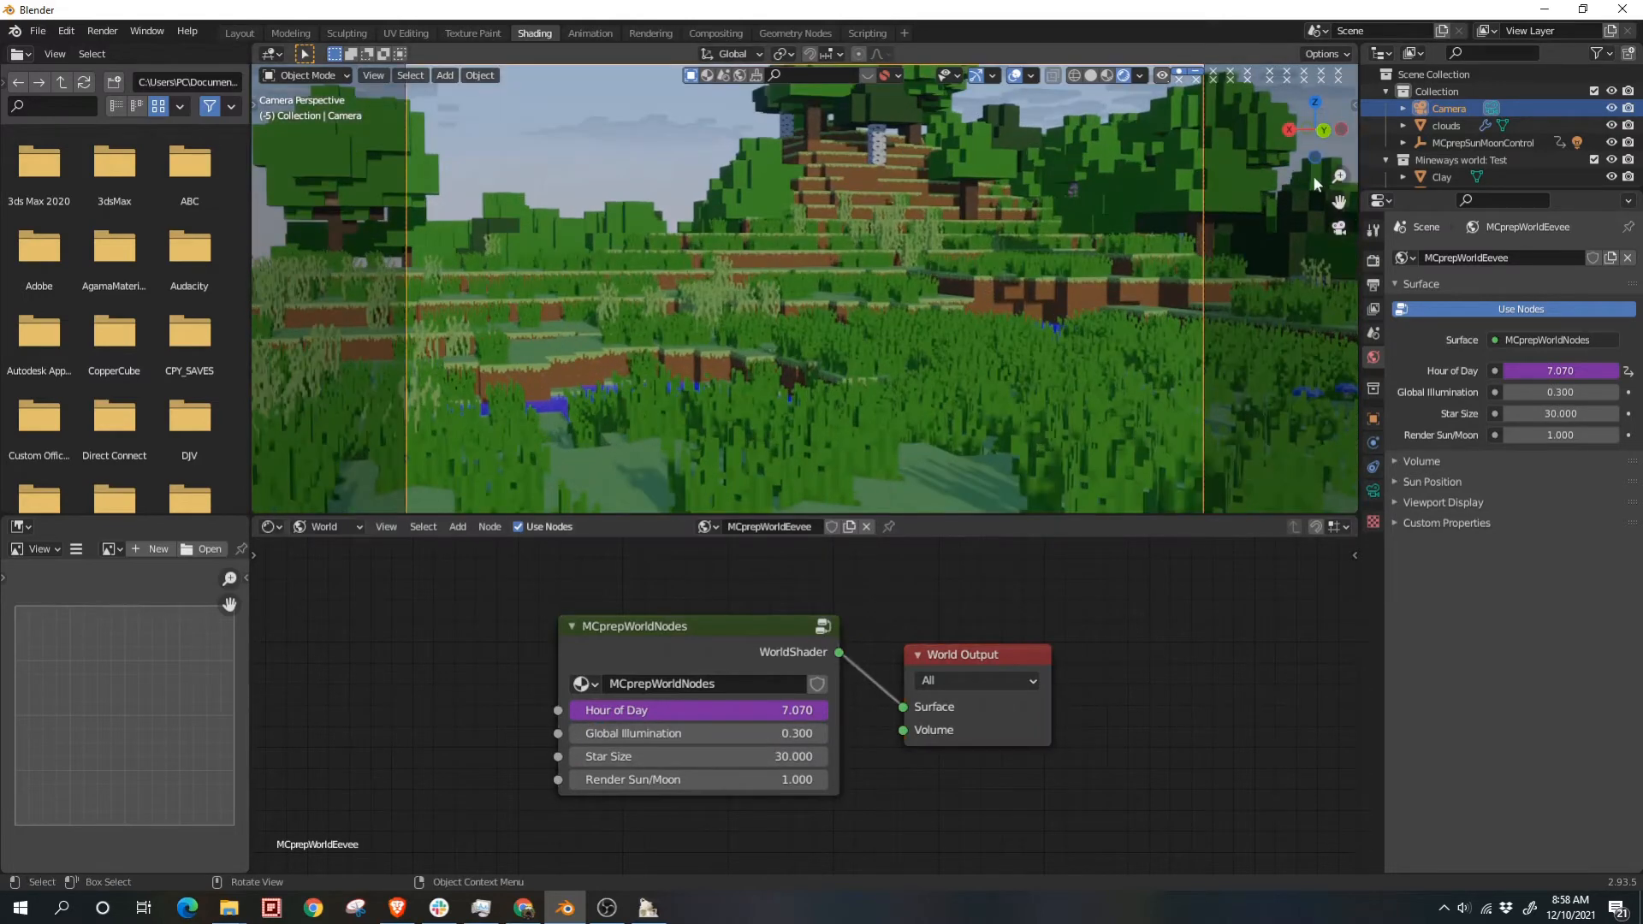
pyautogui.click(1482, 143)
pyautogui.click(1403, 143)
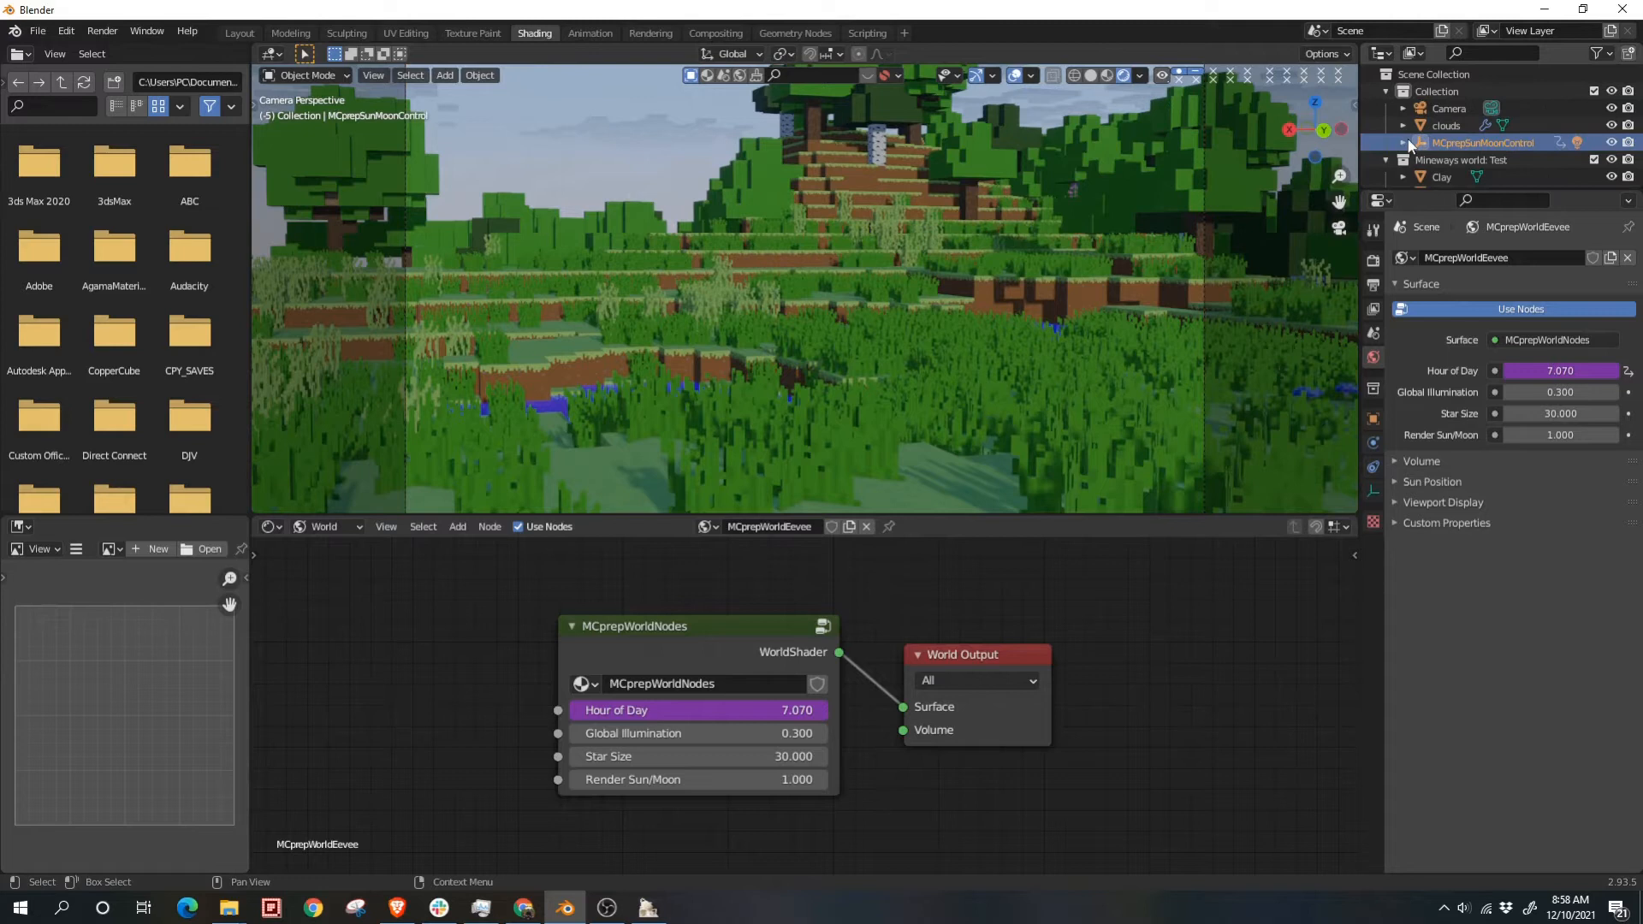
pyautogui.scroll(-2, 1468, 116)
pyautogui.click(1460, 110)
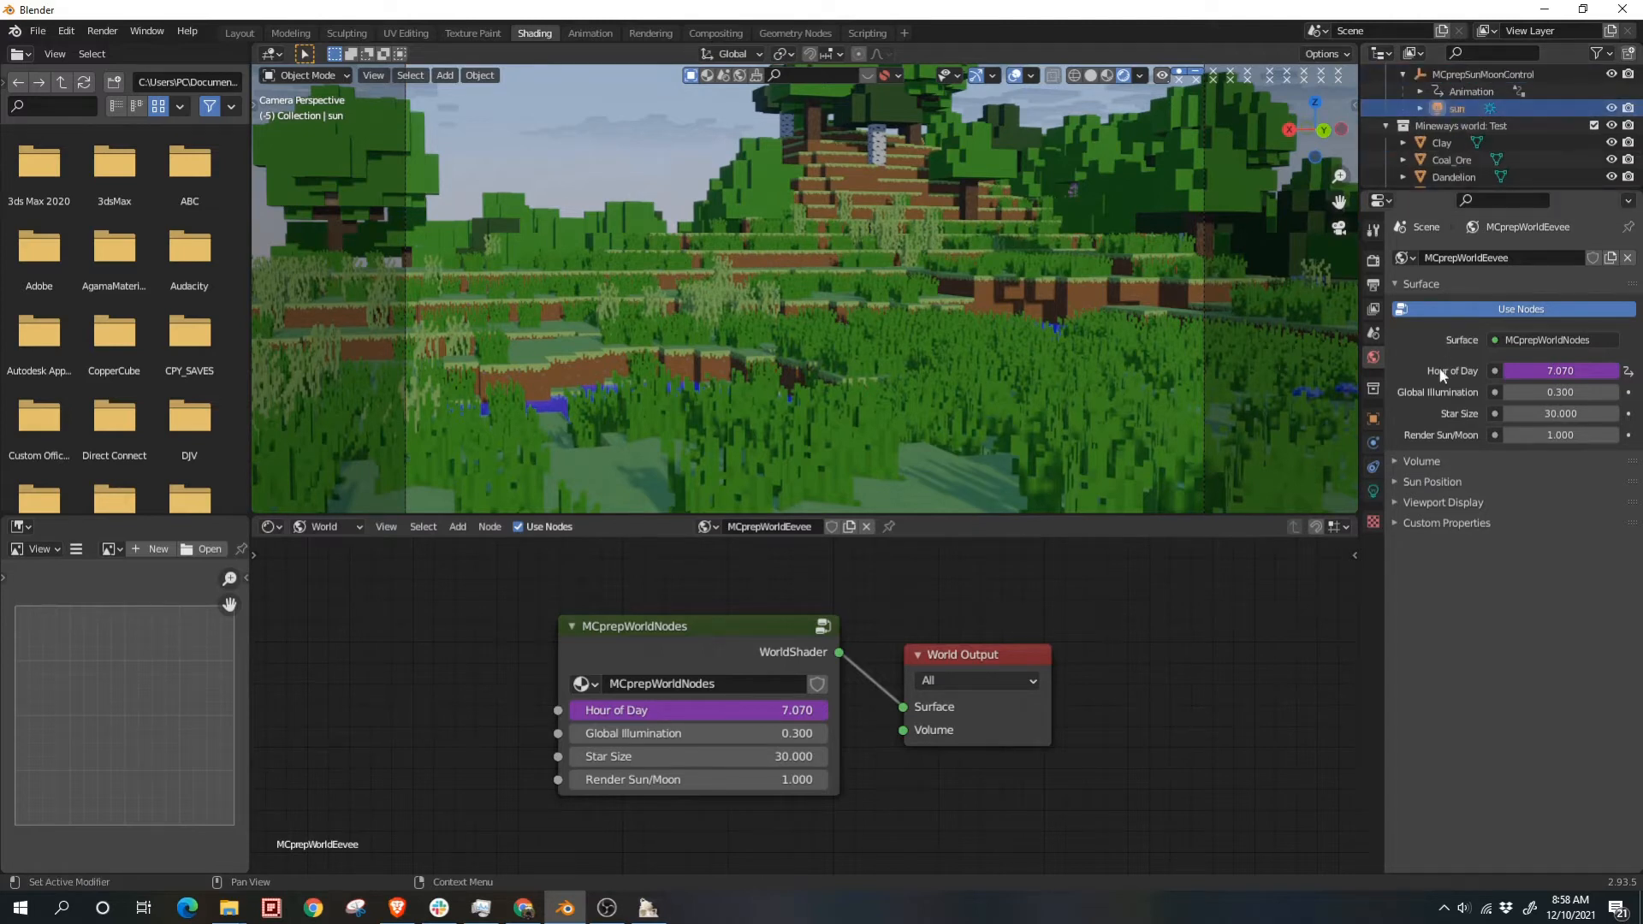
pyautogui.click(1375, 486)
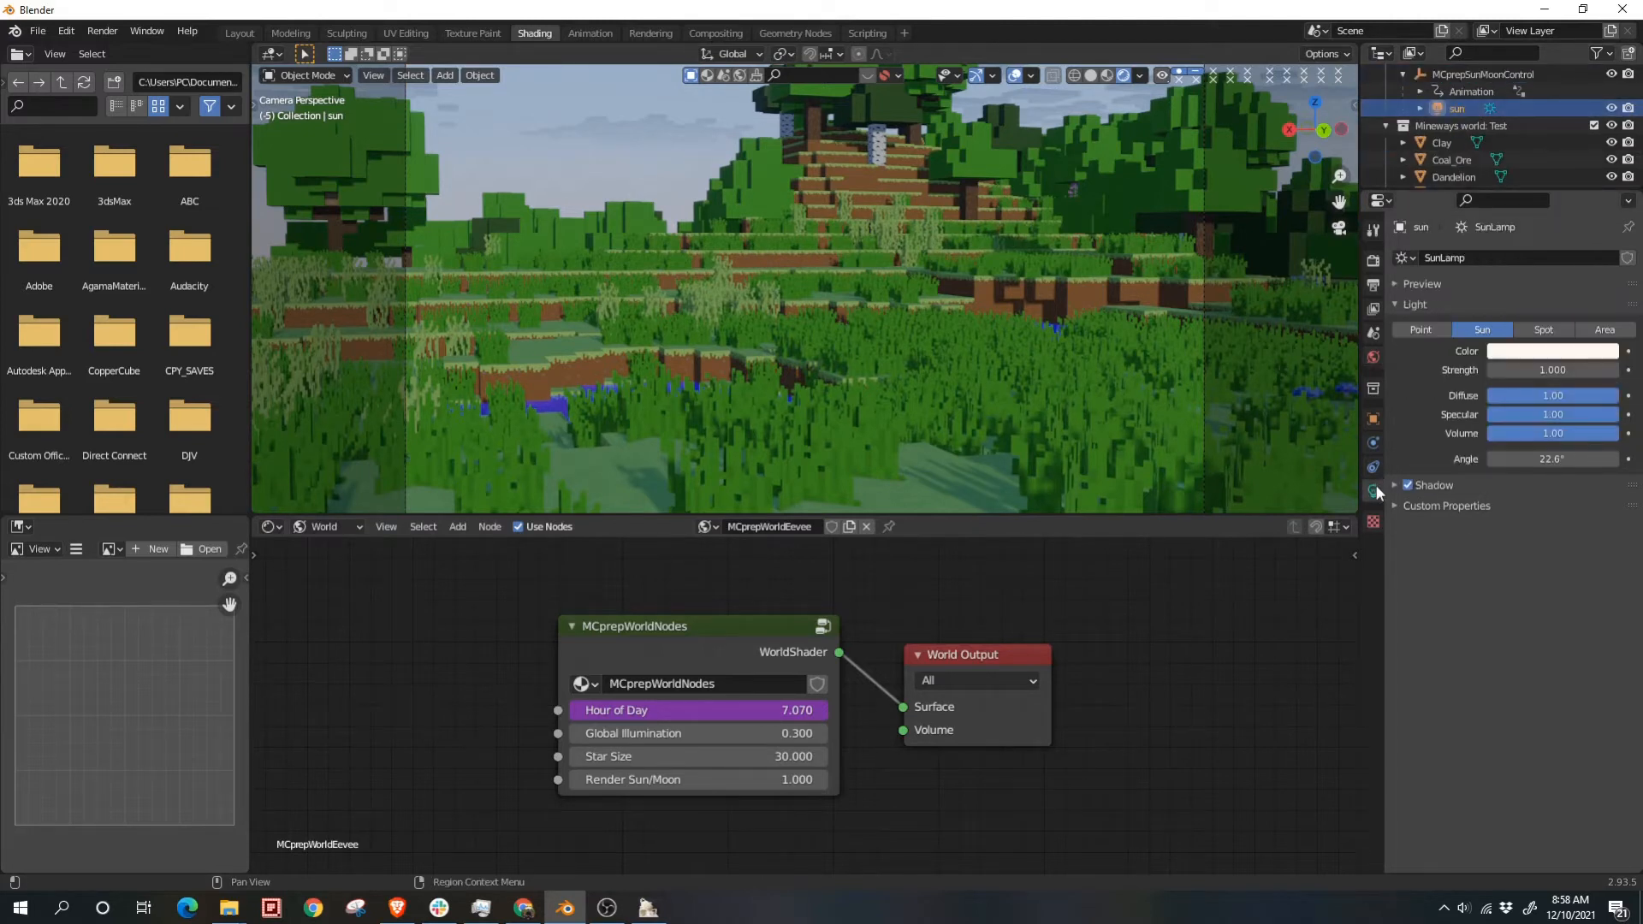
# Step: Give the sun lamp a warm pale-orange colour and set its strength to 5
pyautogui.click(1551, 351)
pyautogui.click(1499, 225)
pyautogui.moveTo(1505, 212); pyautogui.dragTo(1519, 197)
pyautogui.click(1547, 370)
pyautogui.write('1.0')
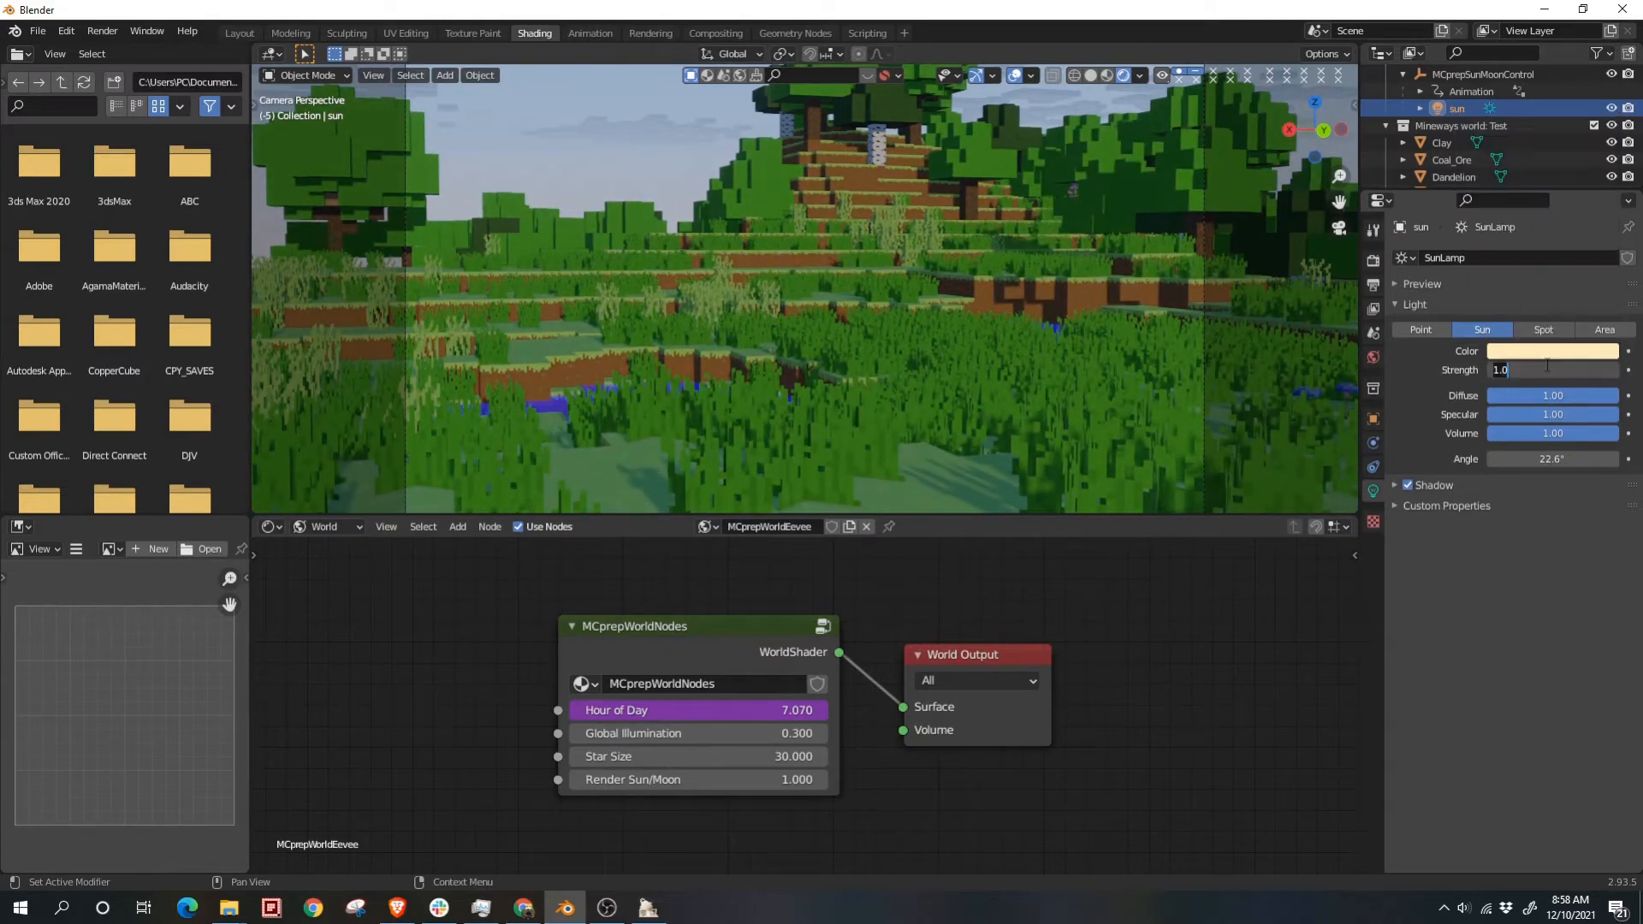
pyautogui.press('Return')
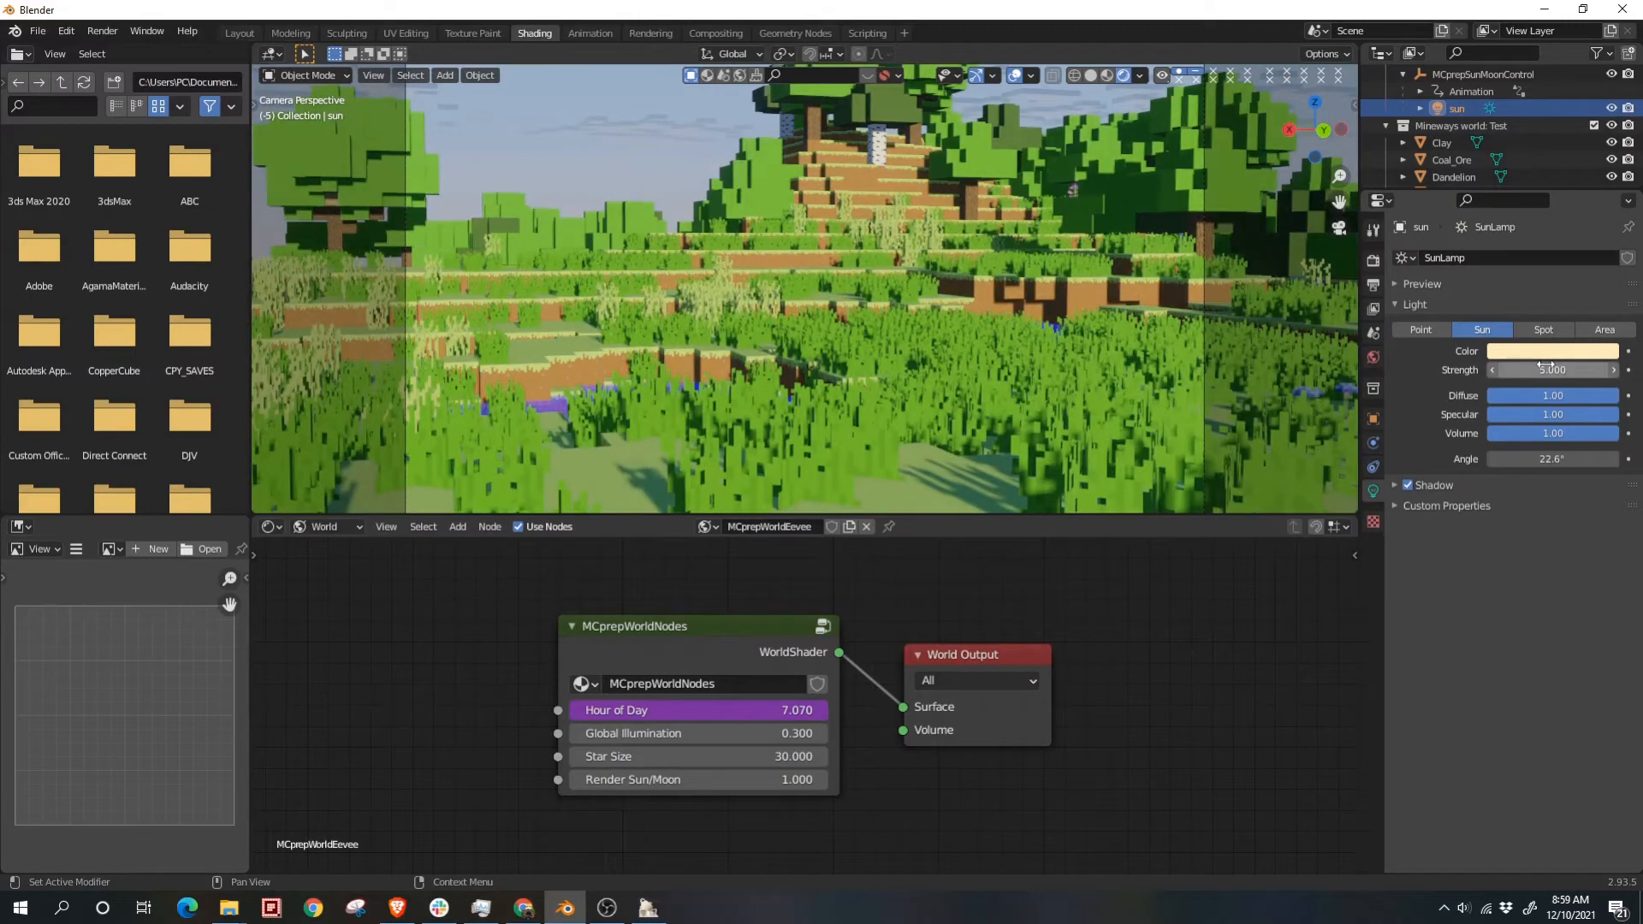
# Step: Rotate the sun lamp with trackball rotation by about 10 and 28 degrees to cast longer shadows across the grass
pyautogui.press('r')
pyautogui.press('r')
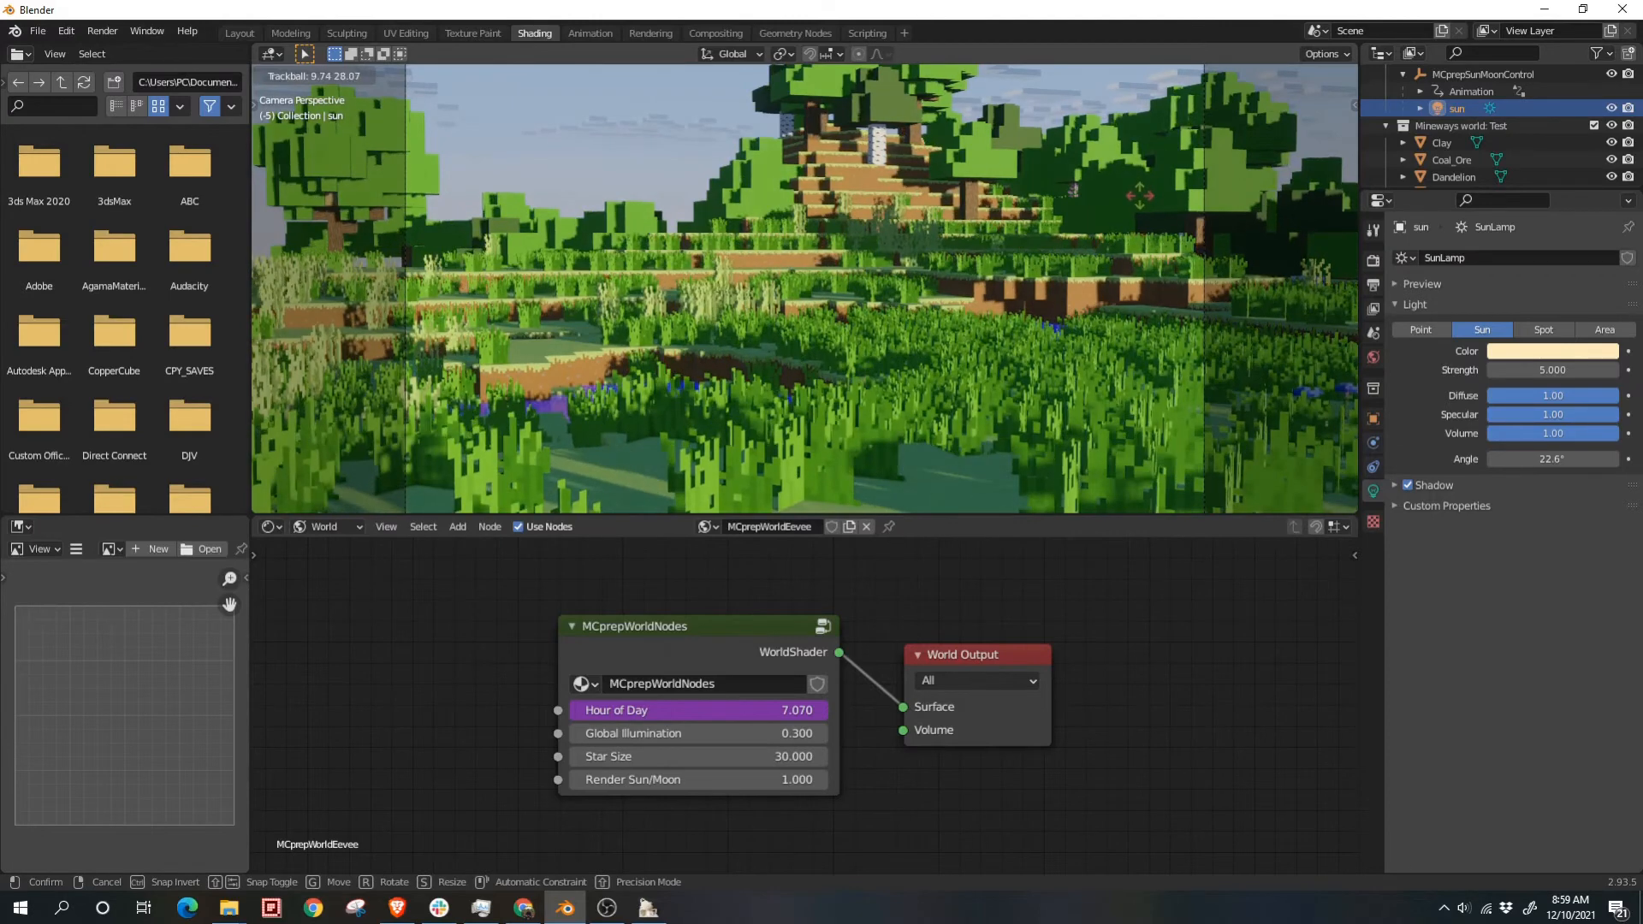
pyautogui.click(1137, 193)
pyautogui.scroll(-2, 1043, 229)
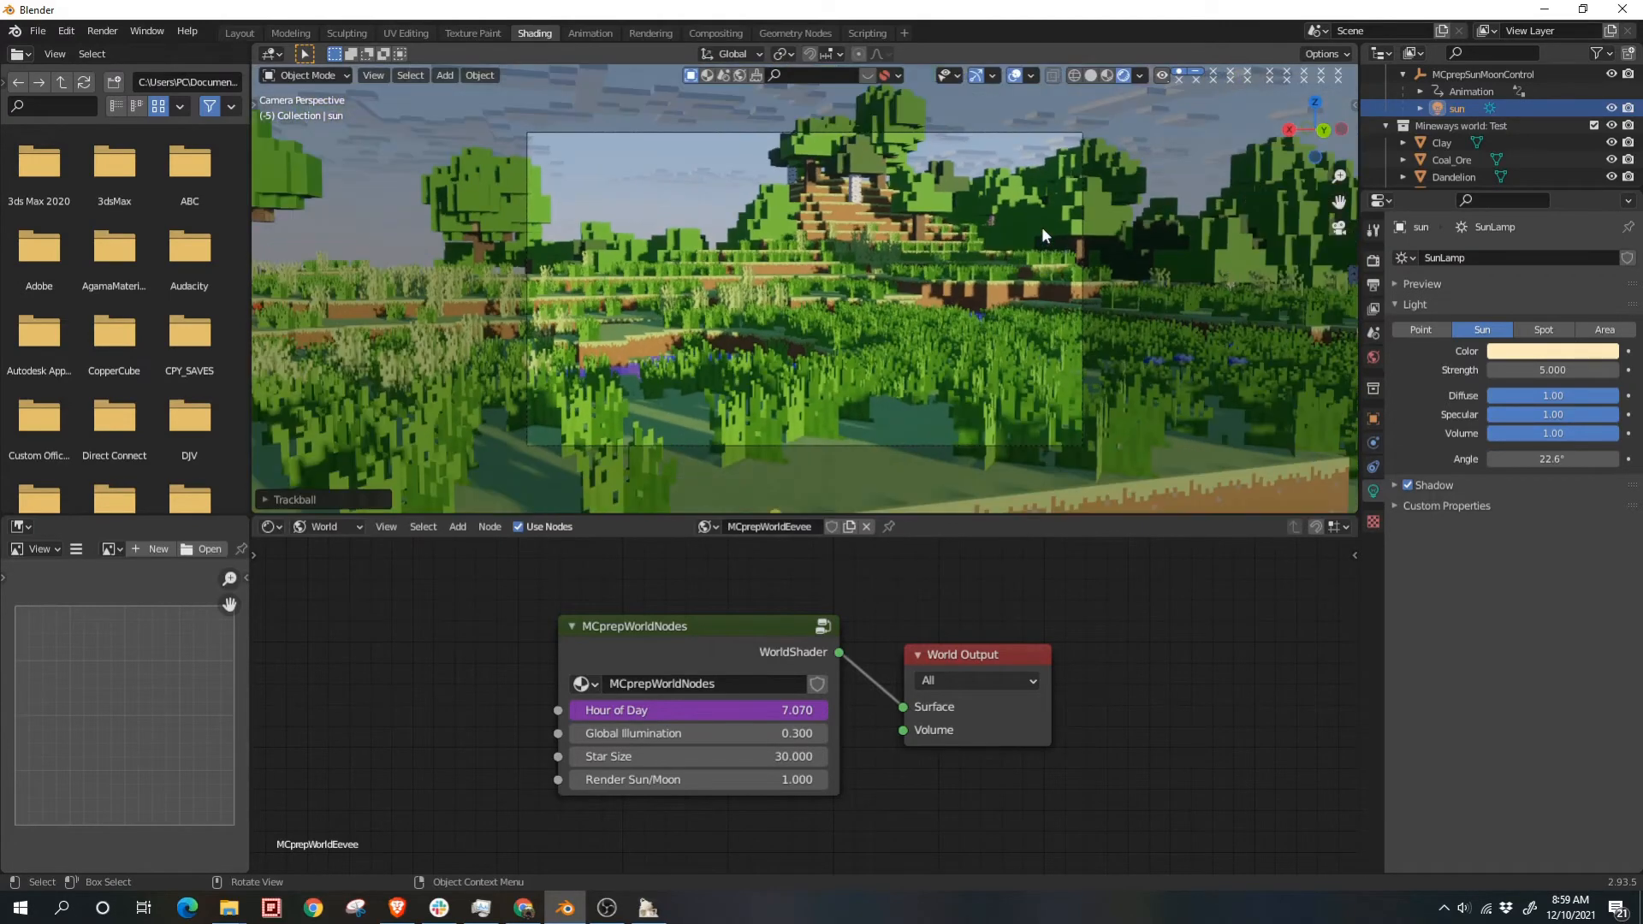
pyautogui.keyDown('shift'); pyautogui.moveTo(955, 283); pyautogui.dragTo(887, 277, button='middle'); pyautogui.keyUp('shift')
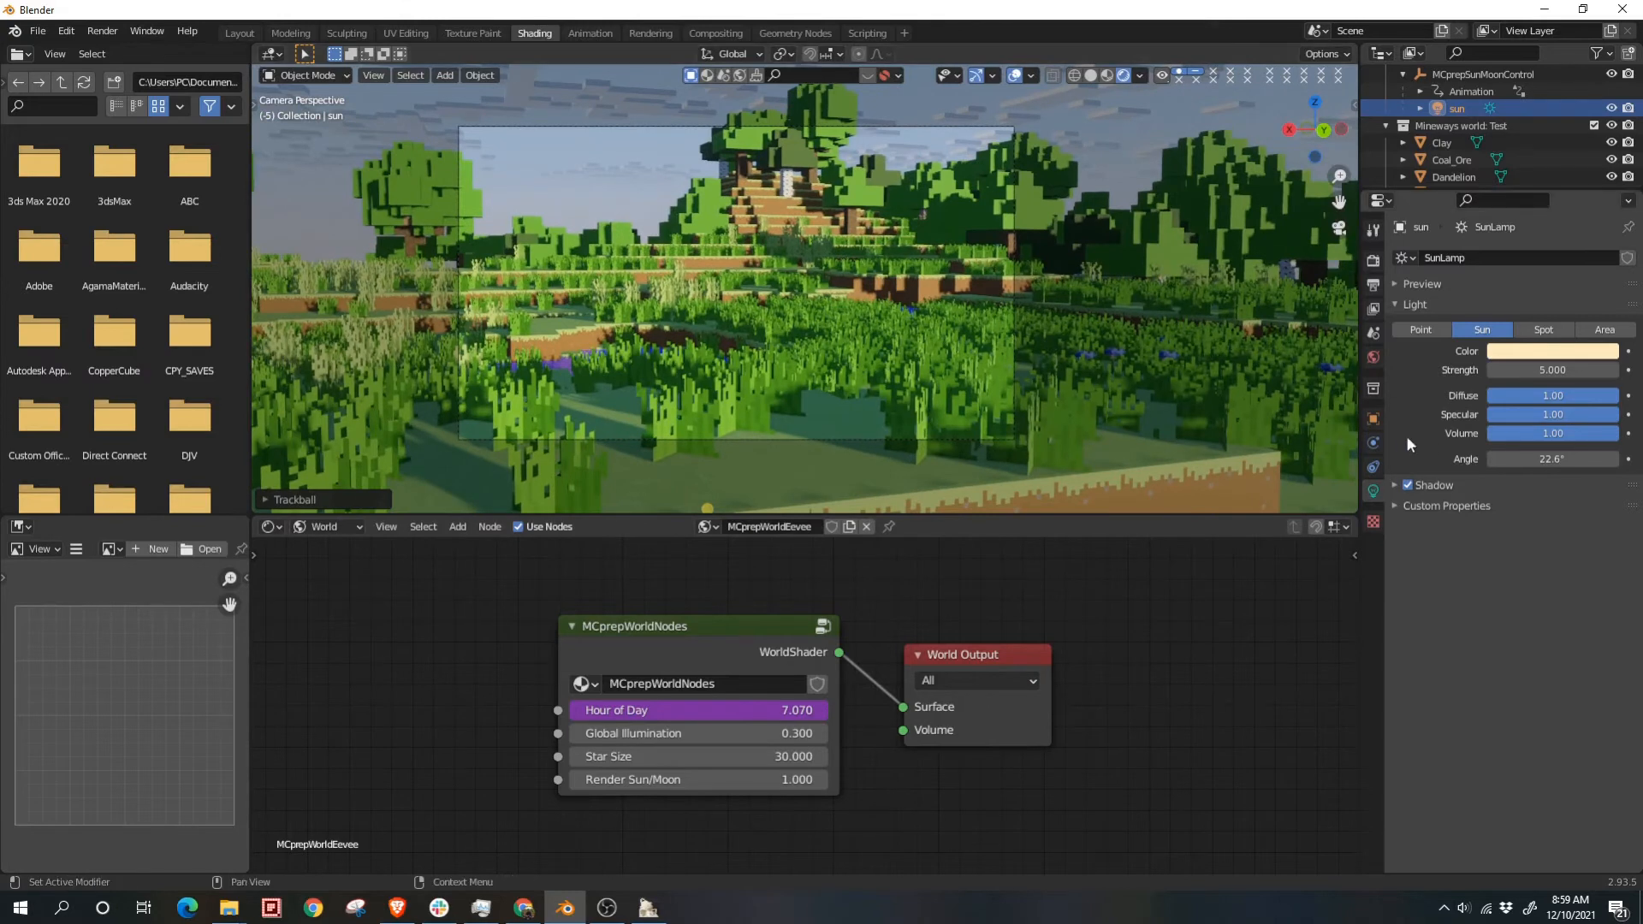
# Step: Enable the Mist data pass for the view layer and expand the Mist Pass settings in the world properties
pyautogui.click(1374, 309)
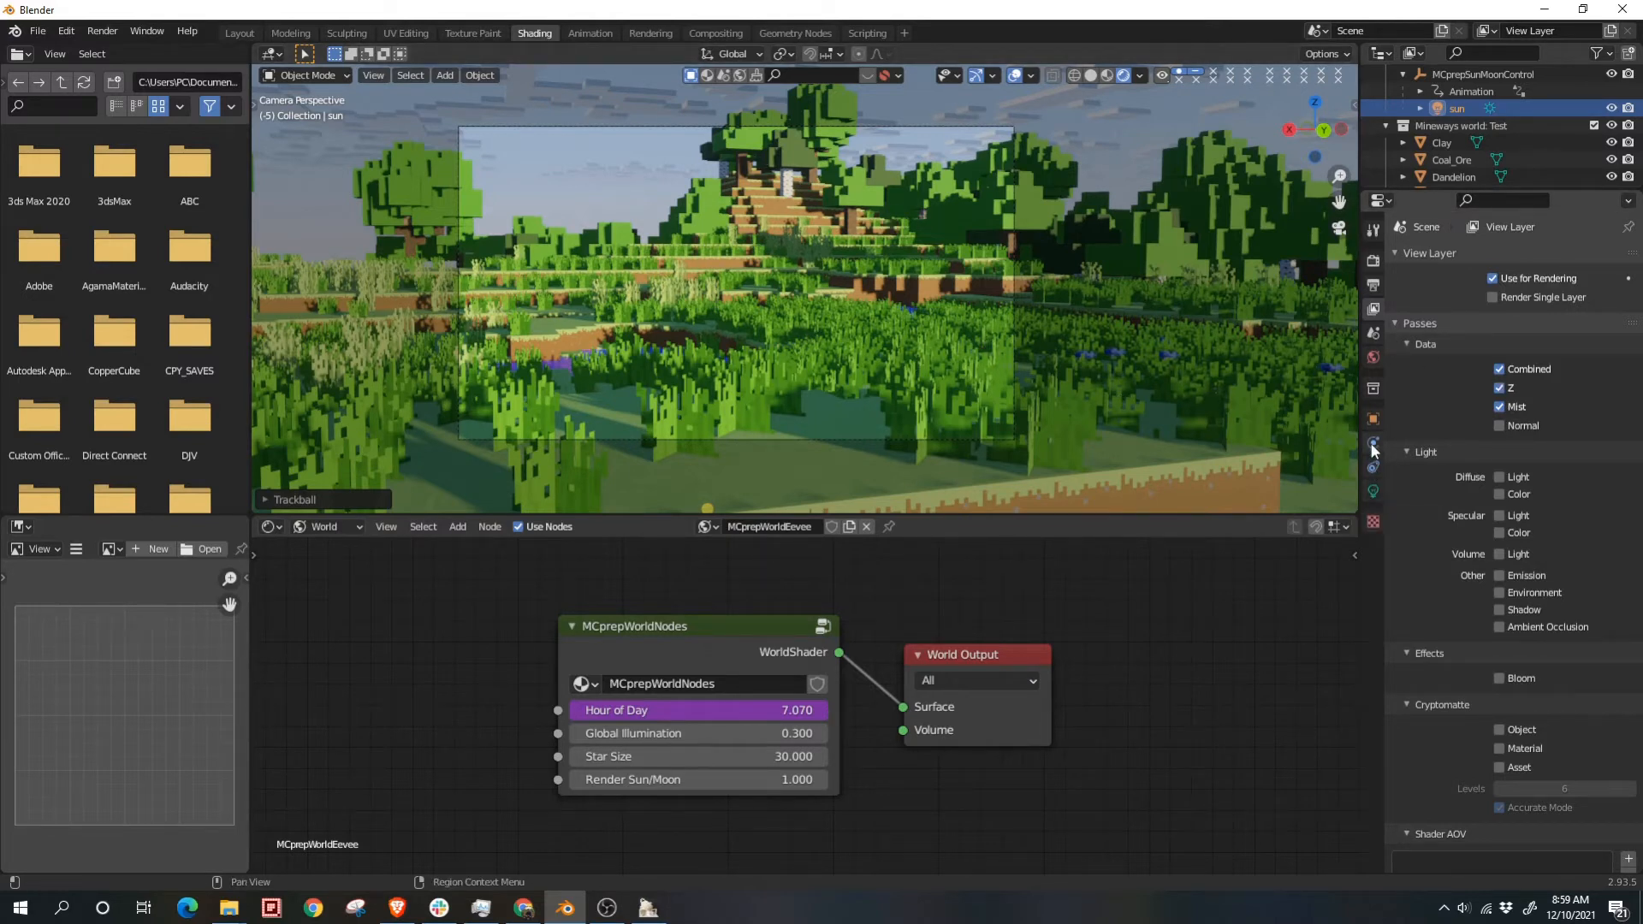
pyautogui.click(1374, 358)
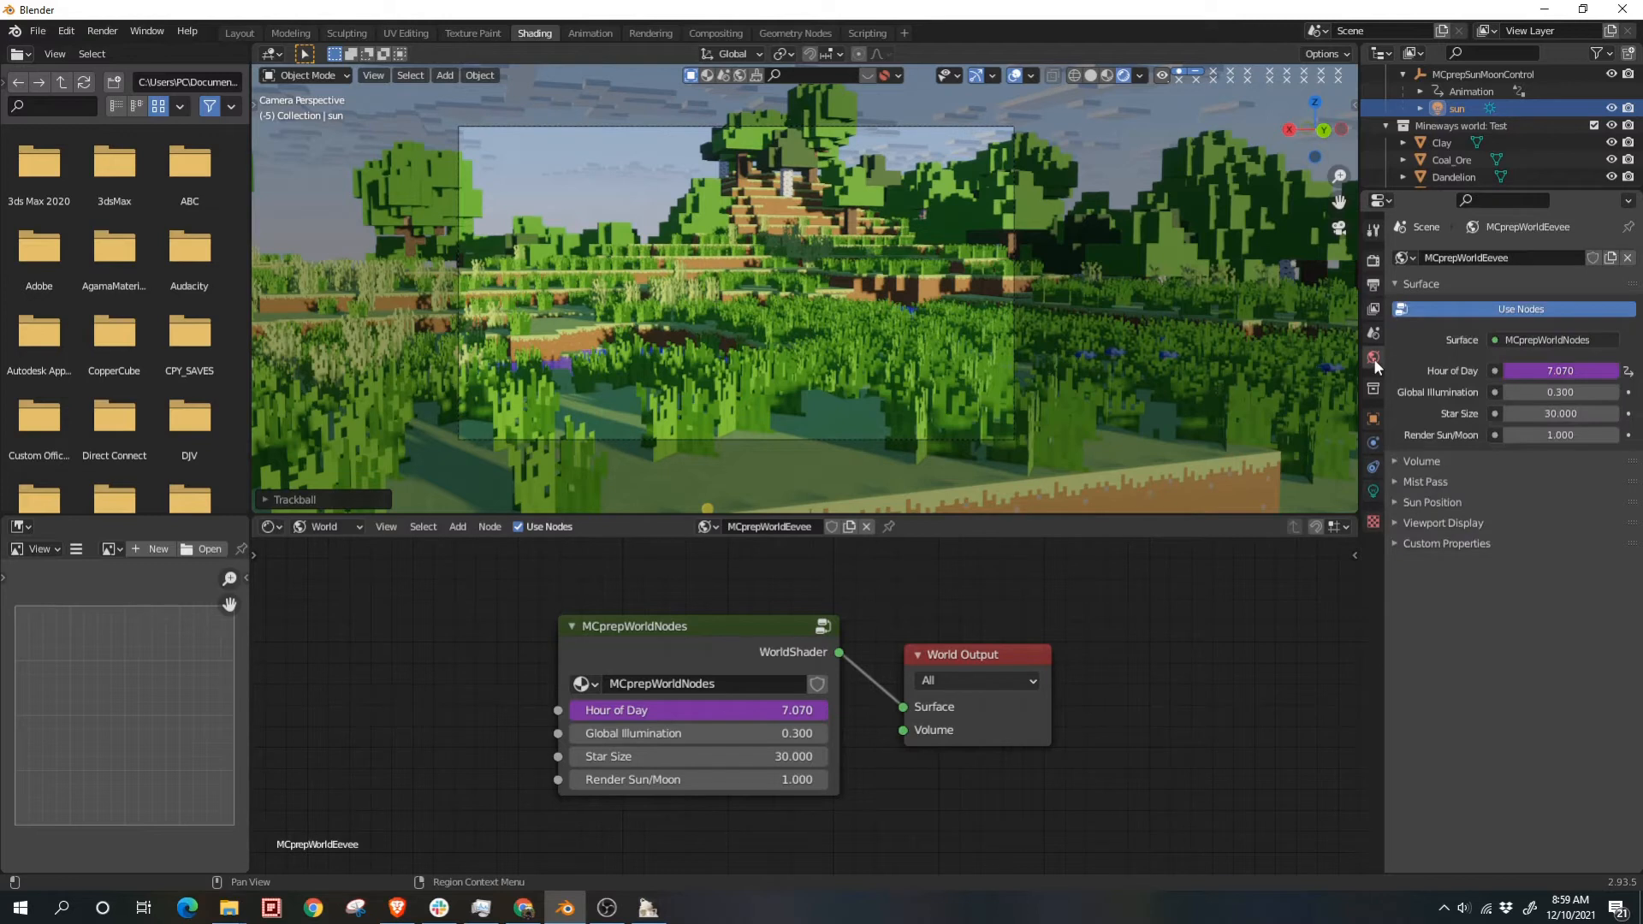
pyautogui.click(1426, 484)
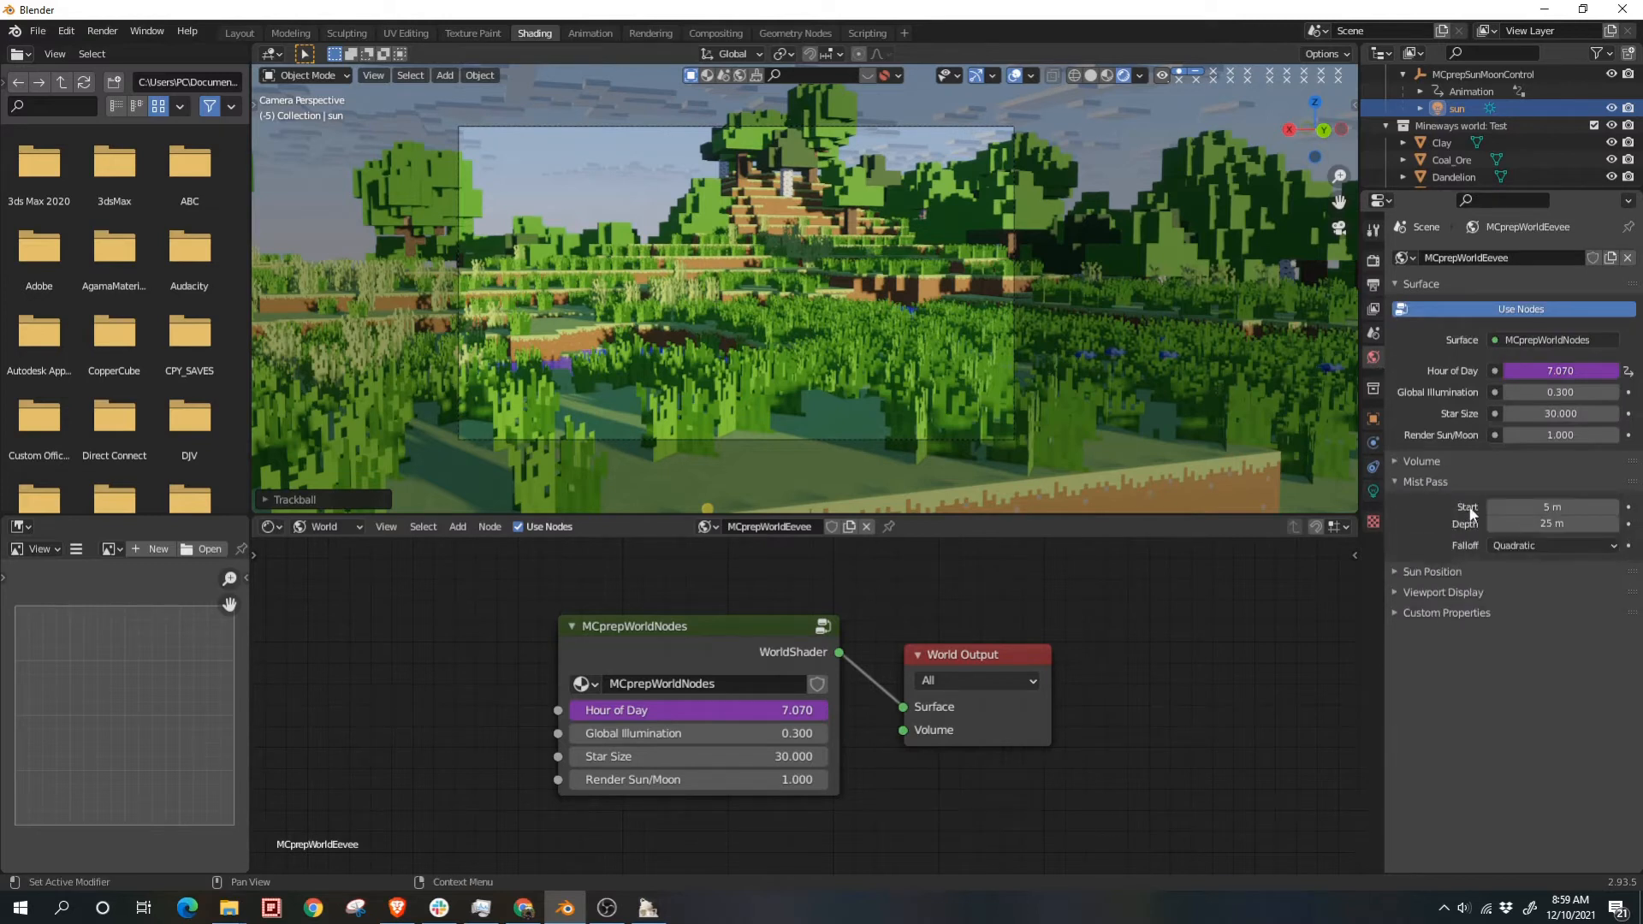
# Step: Display the Mist render pass in the viewport
pyautogui.click(1140, 76)
pyautogui.click(1096, 228)
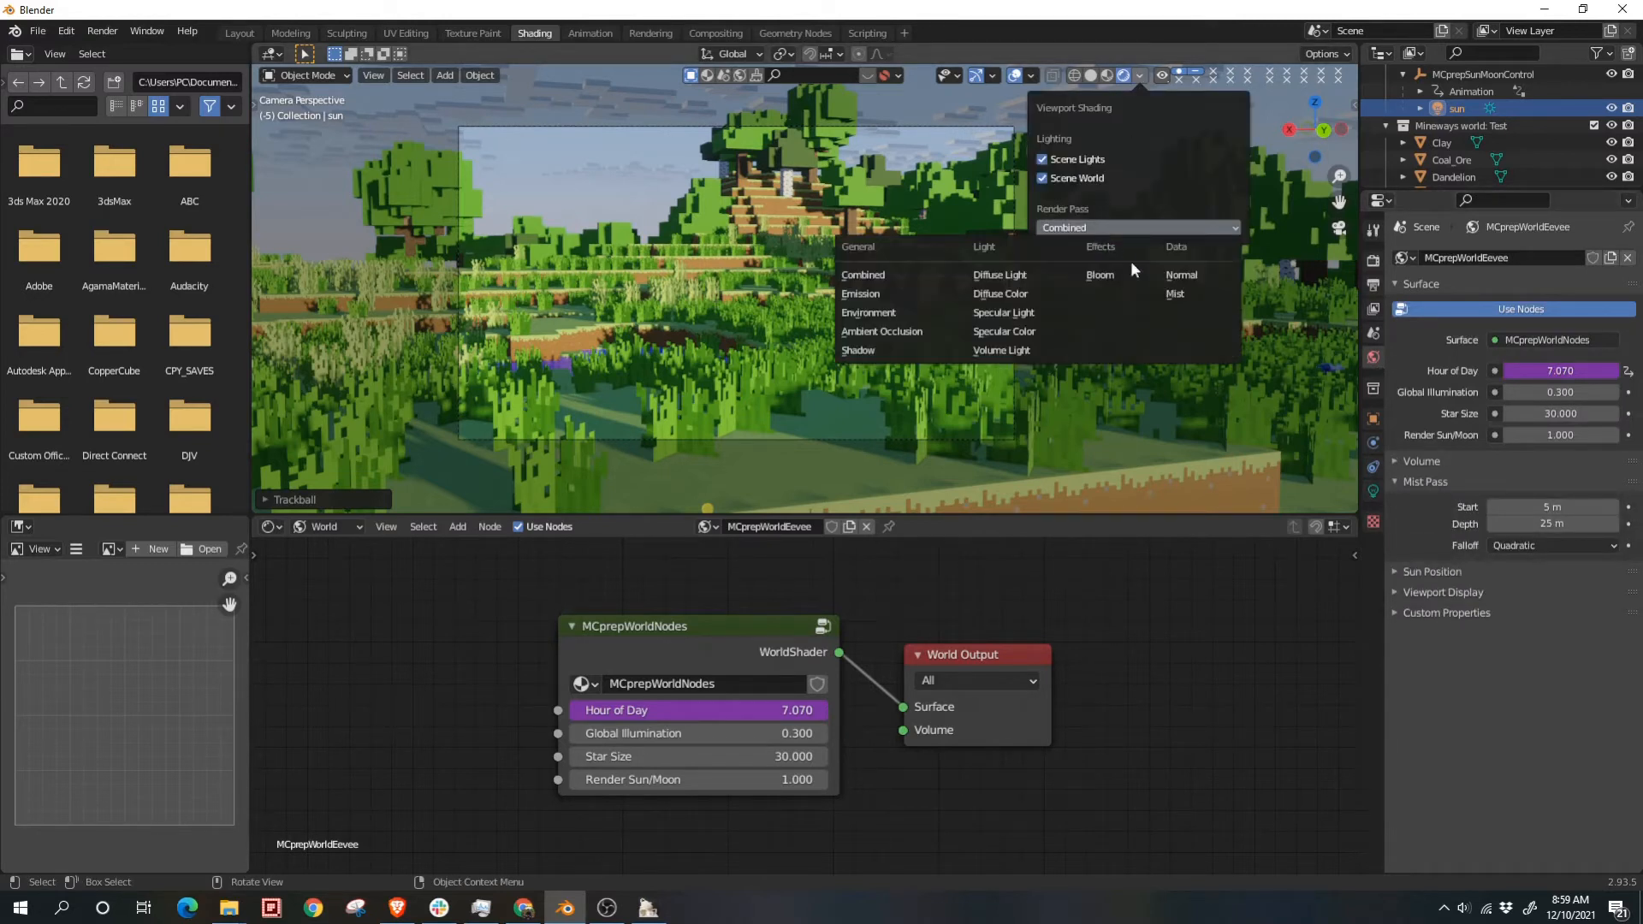
pyautogui.click(1184, 290)
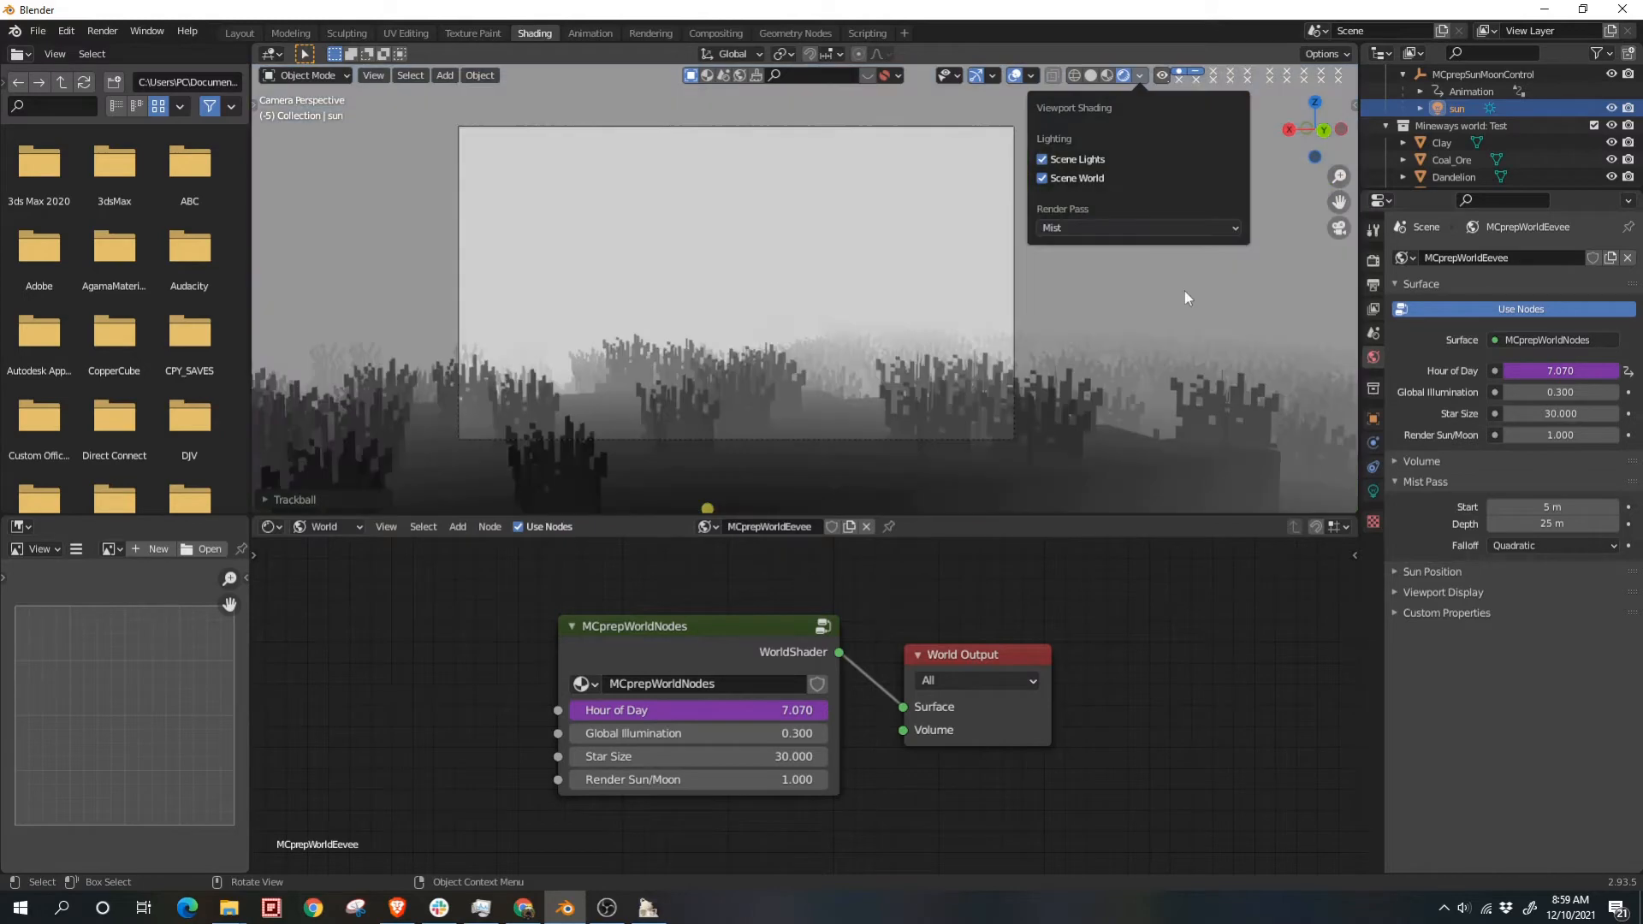
# Step: Try larger mist depths of about 53 m and 250 m for the world's mist pass
pyautogui.click(1546, 523)
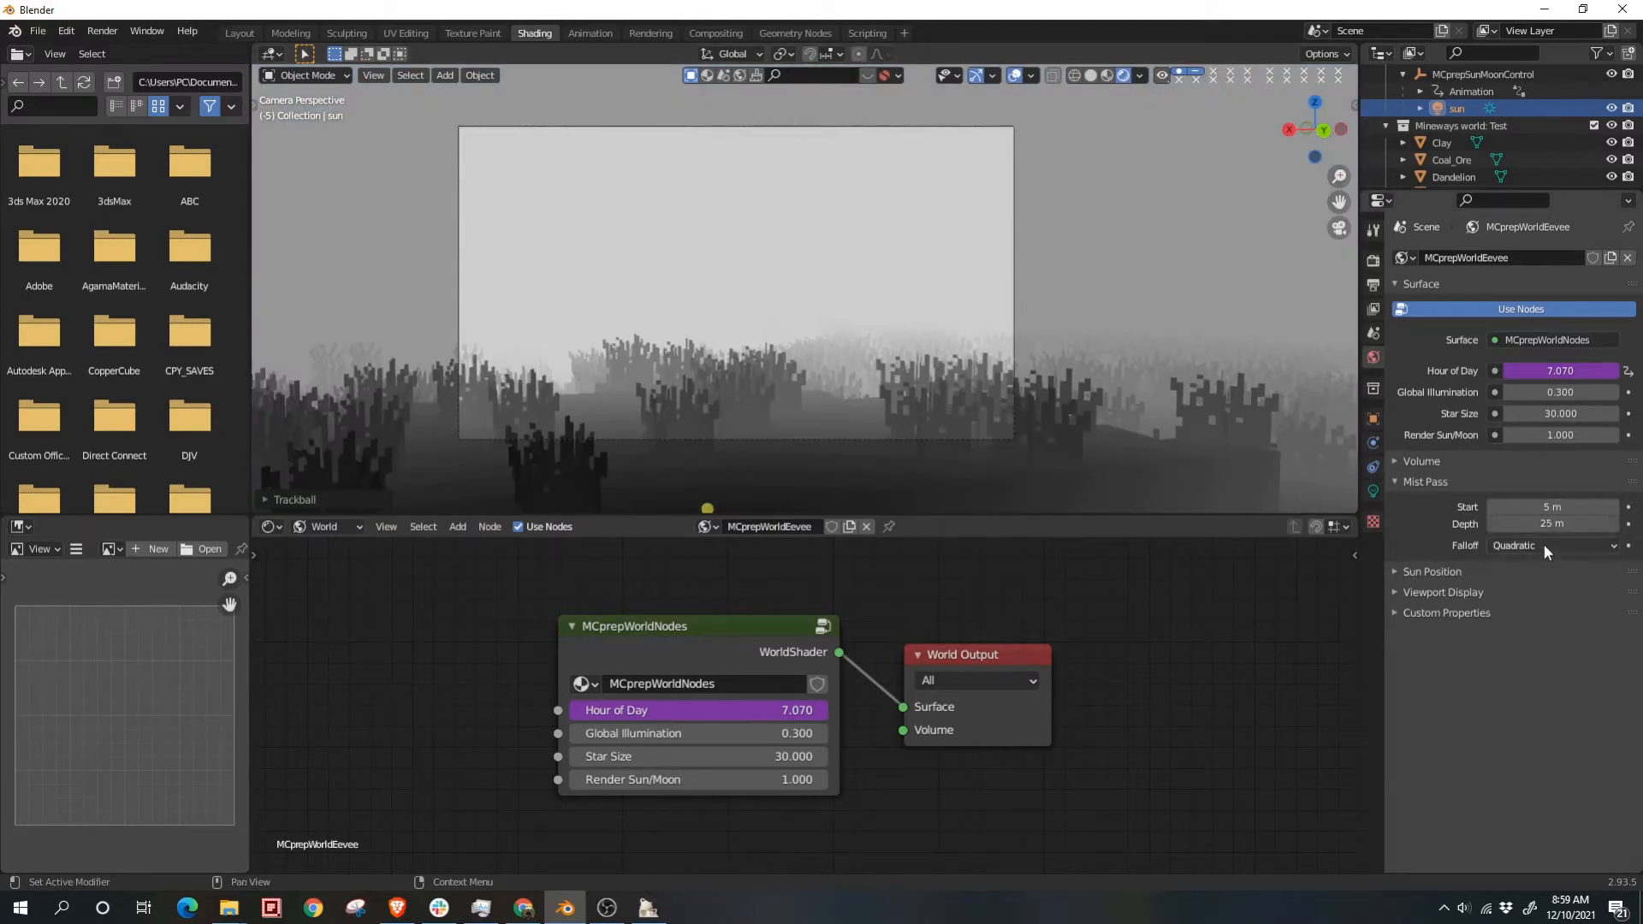
pyautogui.press('BackSpace')
pyautogui.press('BackSpace')
pyautogui.press('BackSpace')
pyautogui.press('BackSpace')
pyautogui.write('39')
pyautogui.press('Return')
pyautogui.moveTo(1552, 523); pyautogui.dragTo(1568, 523)
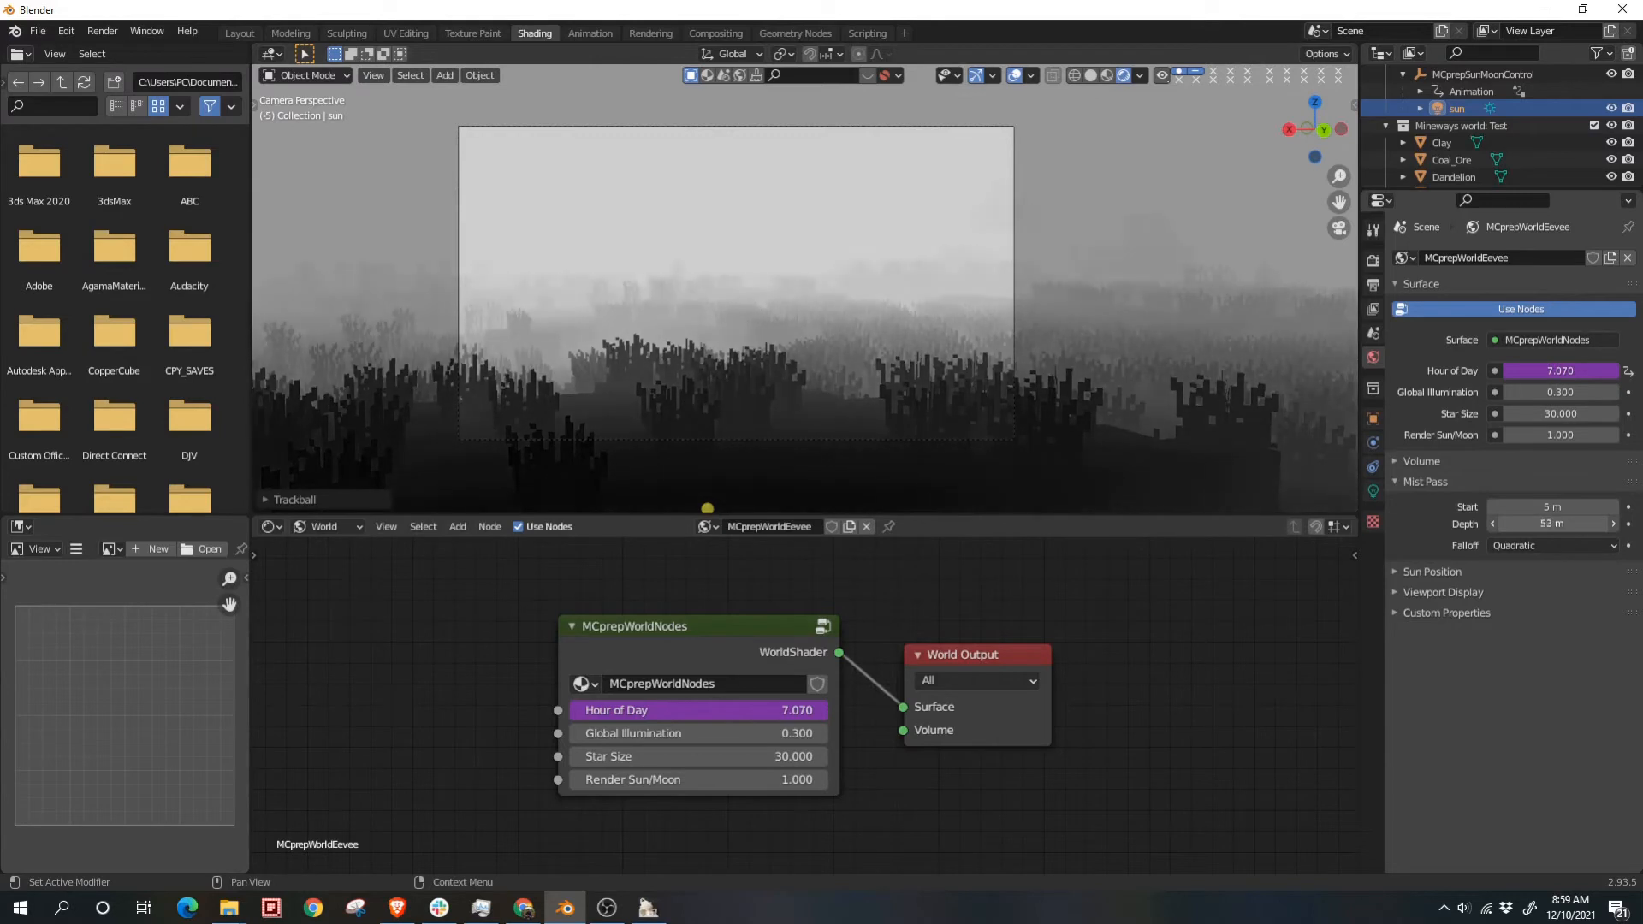
pyautogui.click(1525, 524)
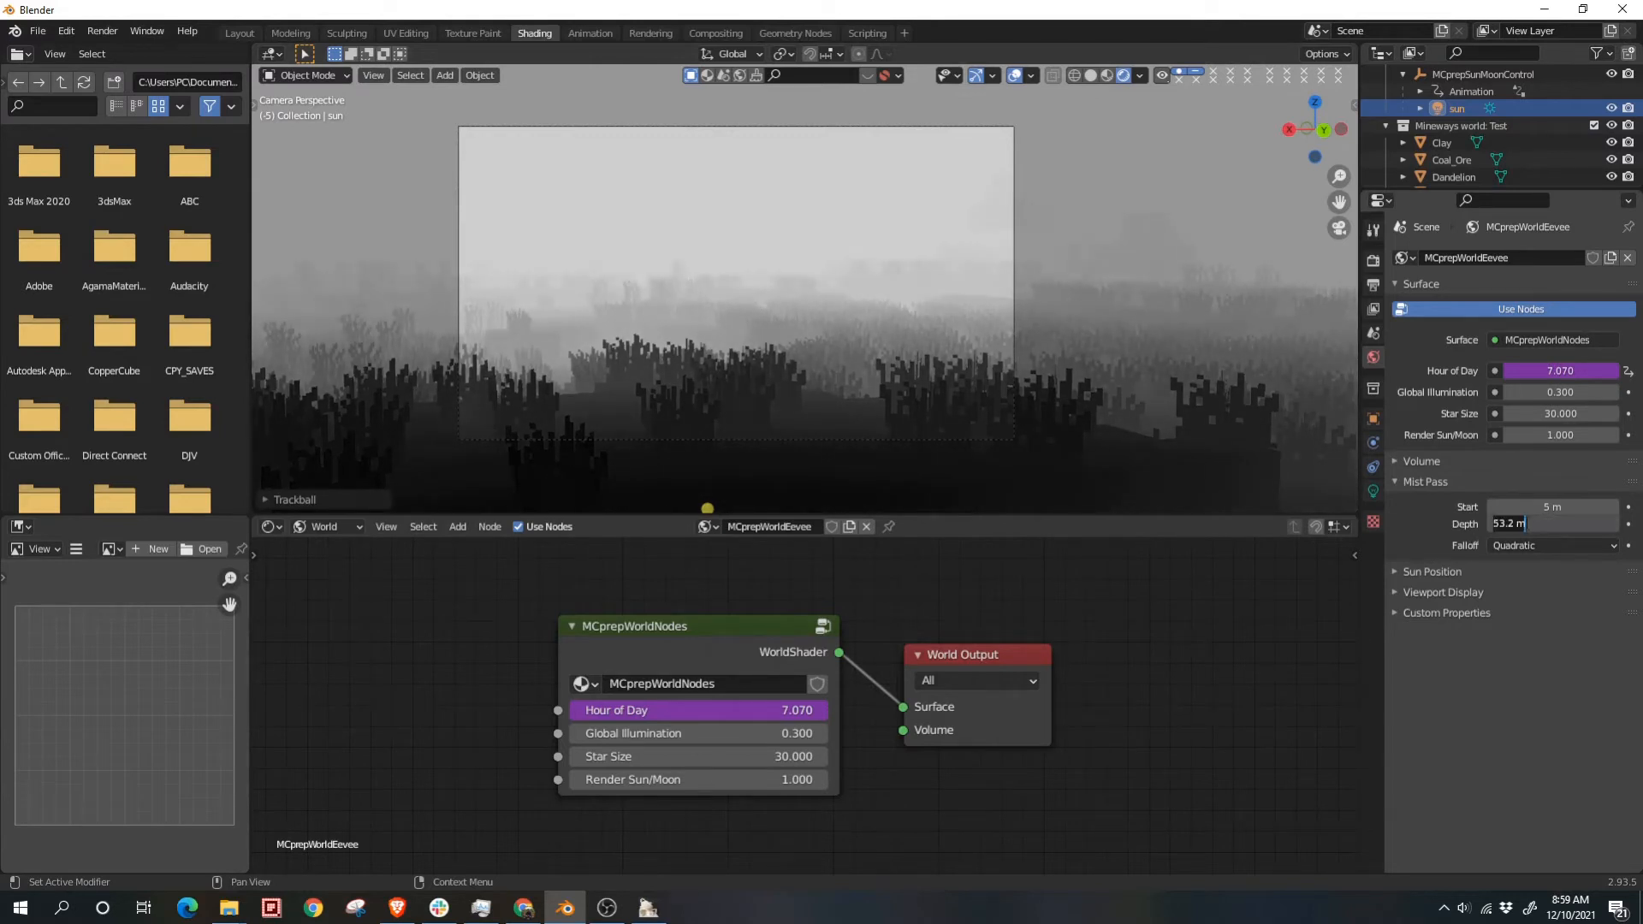
pyautogui.press('Return')
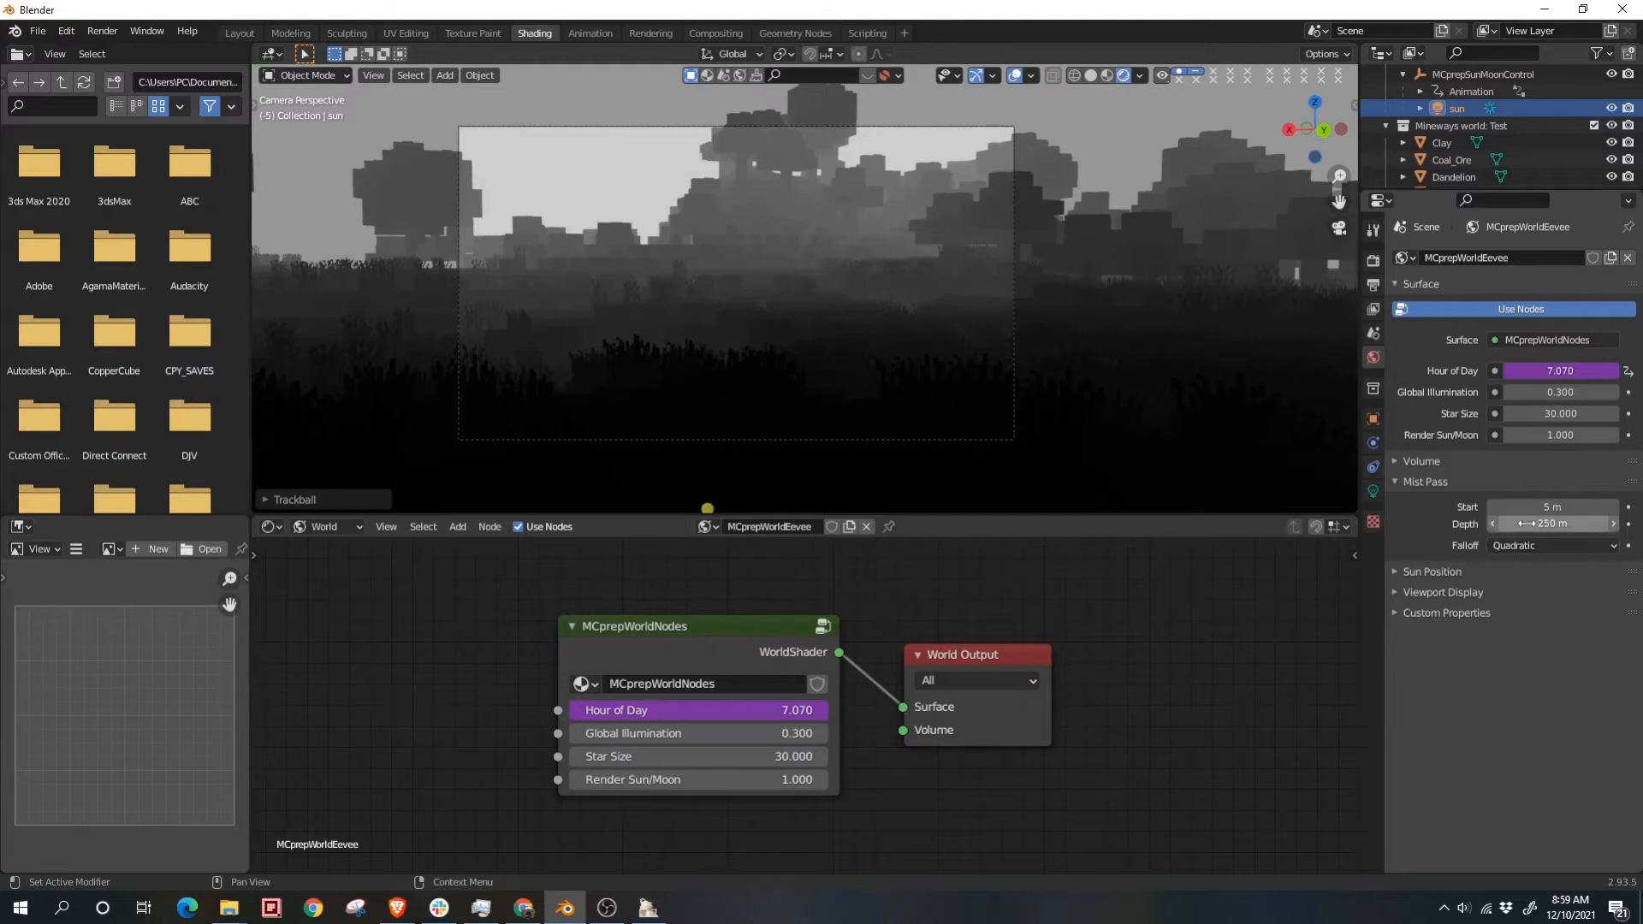
# Step: Set the world's mist depth to 300 m and return the viewport's render pass to Combined
pyautogui.click(1532, 523)
pyautogui.write('300')
pyautogui.press('Return')
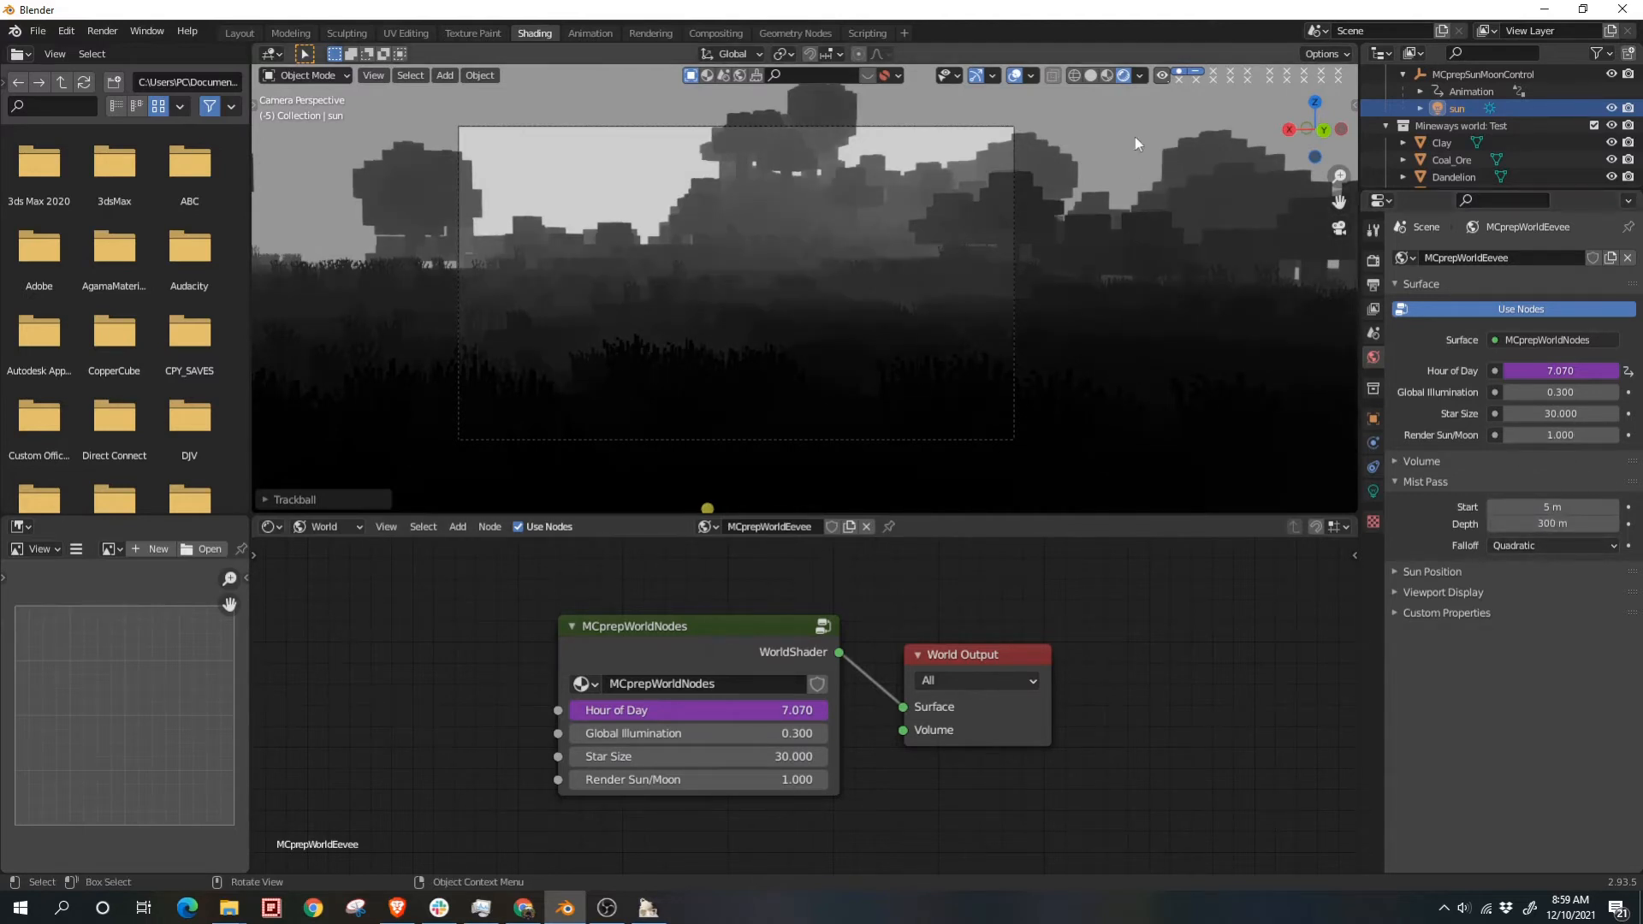
pyautogui.click(1138, 77)
pyautogui.click(1130, 227)
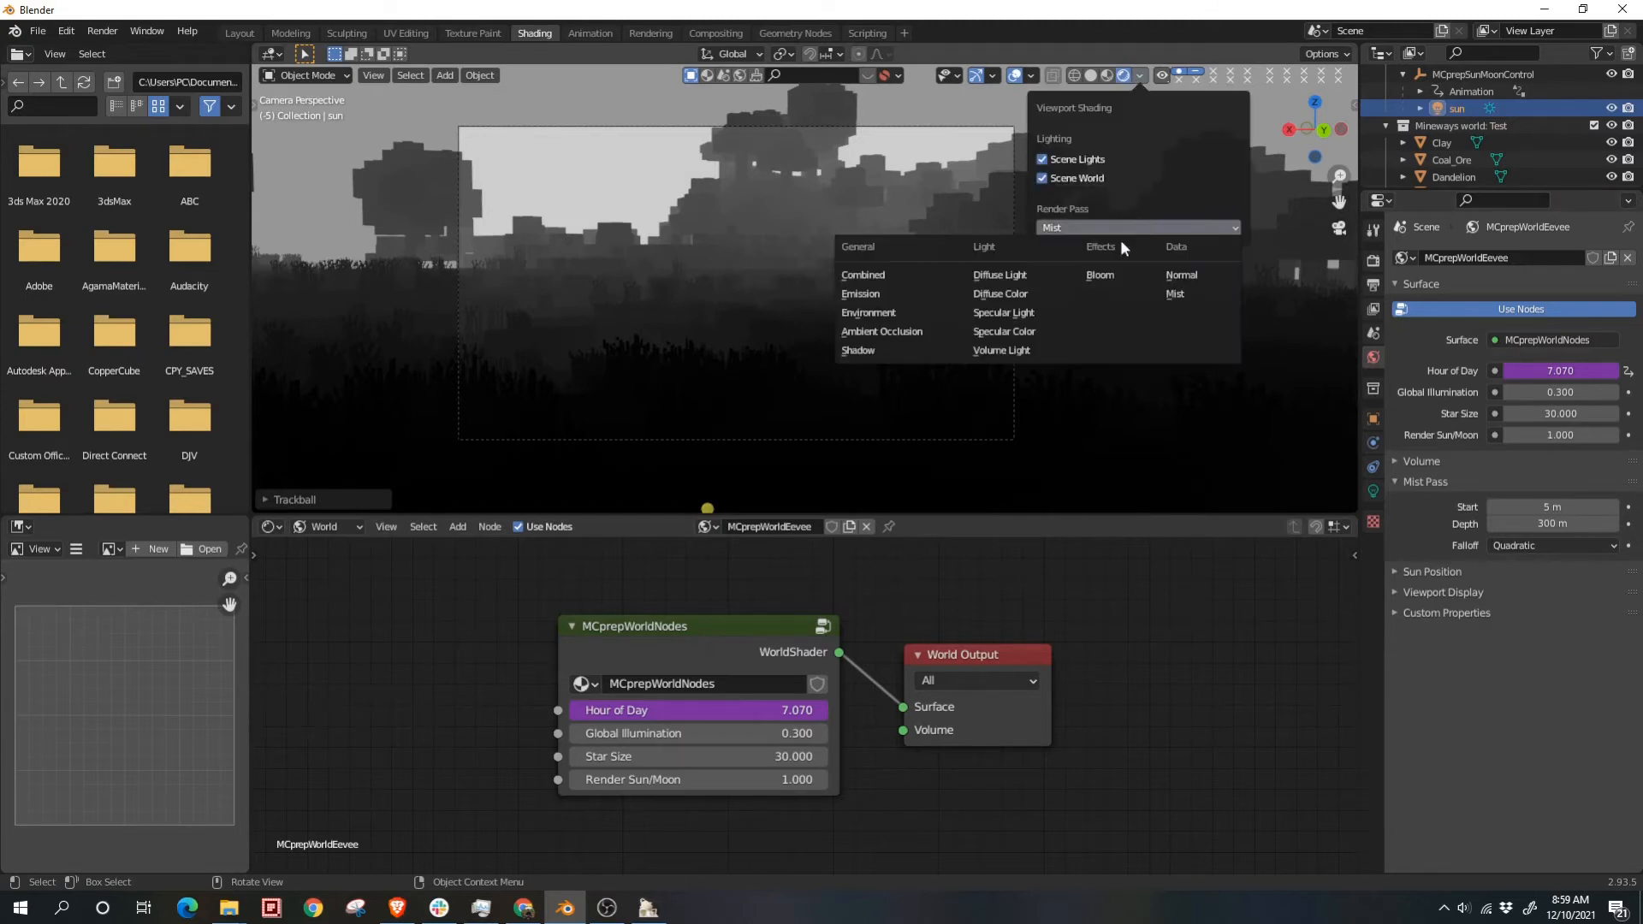
pyautogui.click(895, 276)
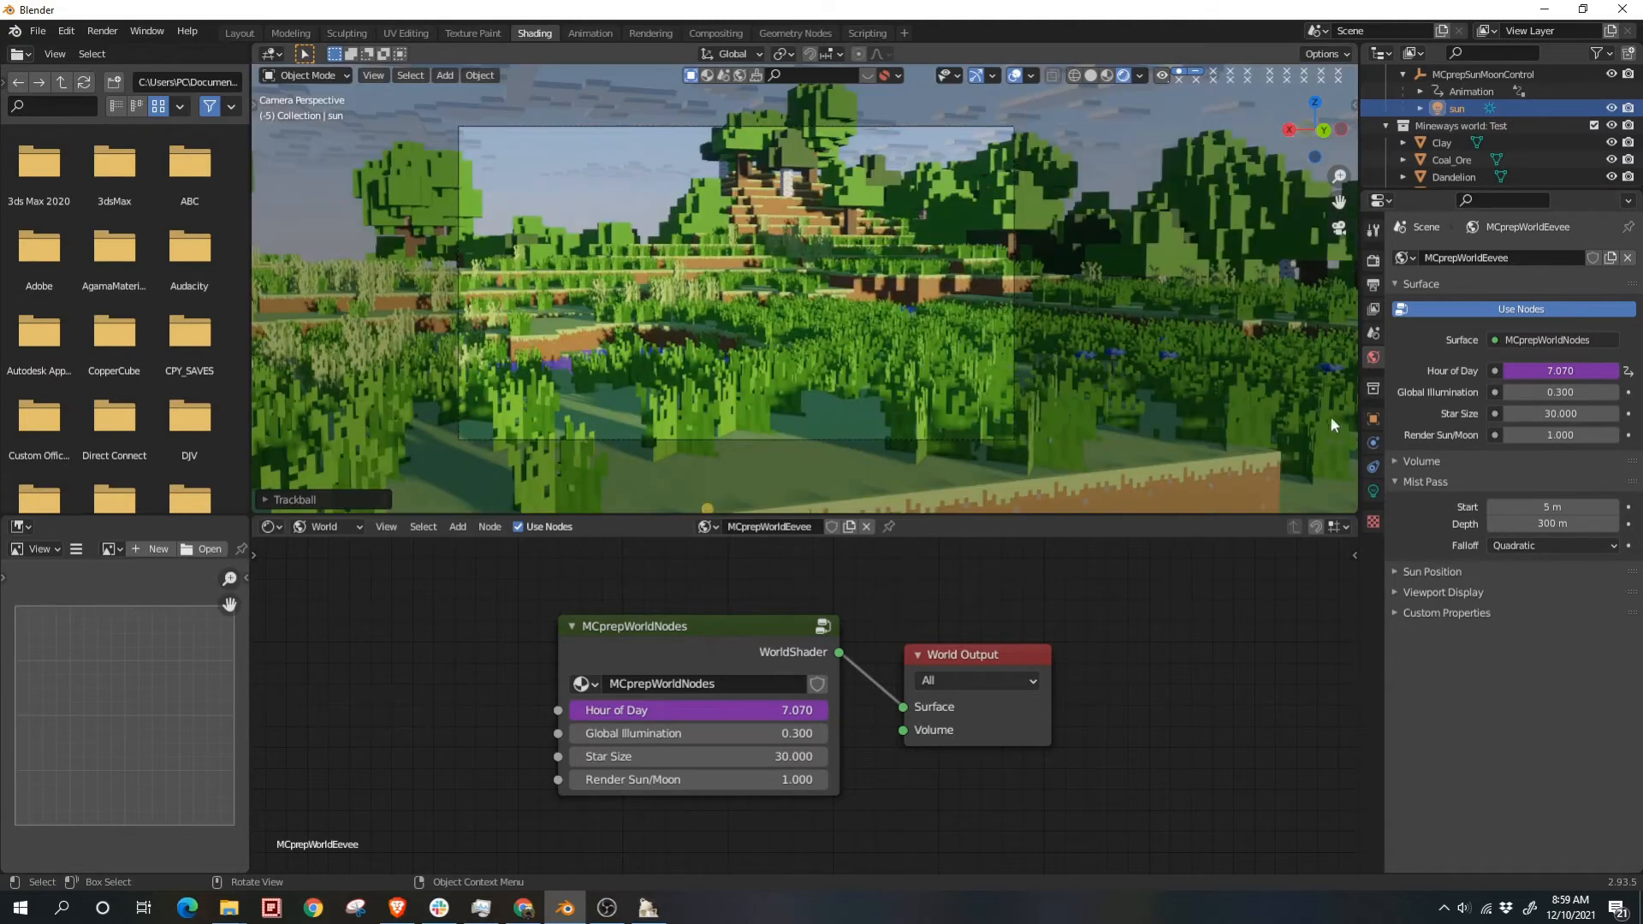
# Step: Render the current camera view as an image, check the whole frame, and close the render window
pyautogui.click(1372, 261)
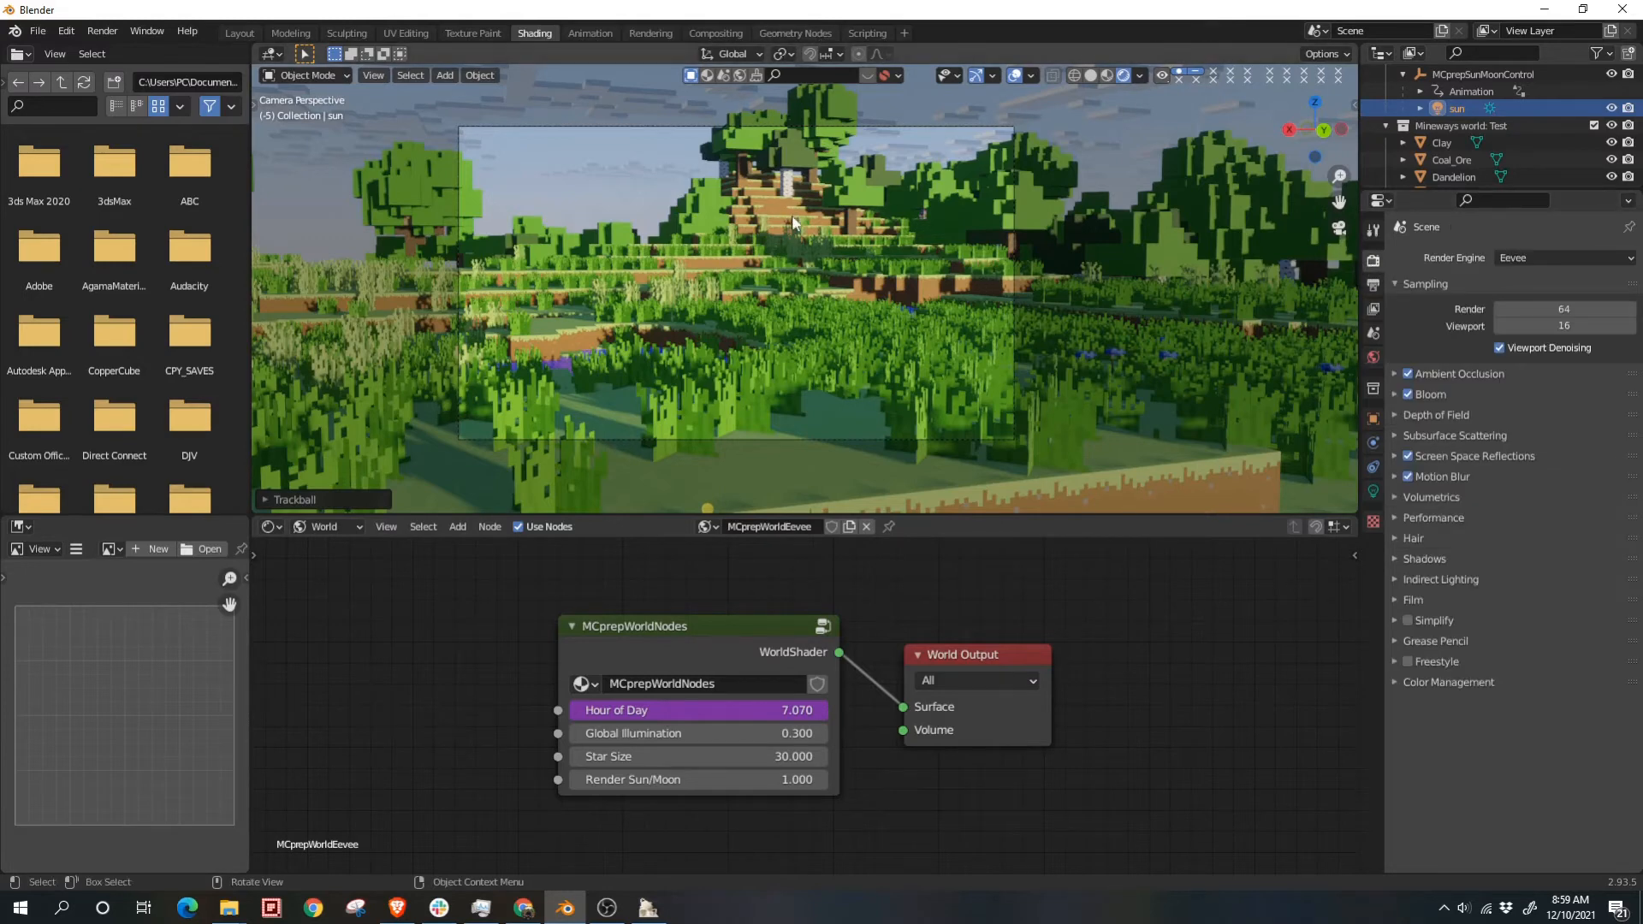
pyautogui.press('F12')
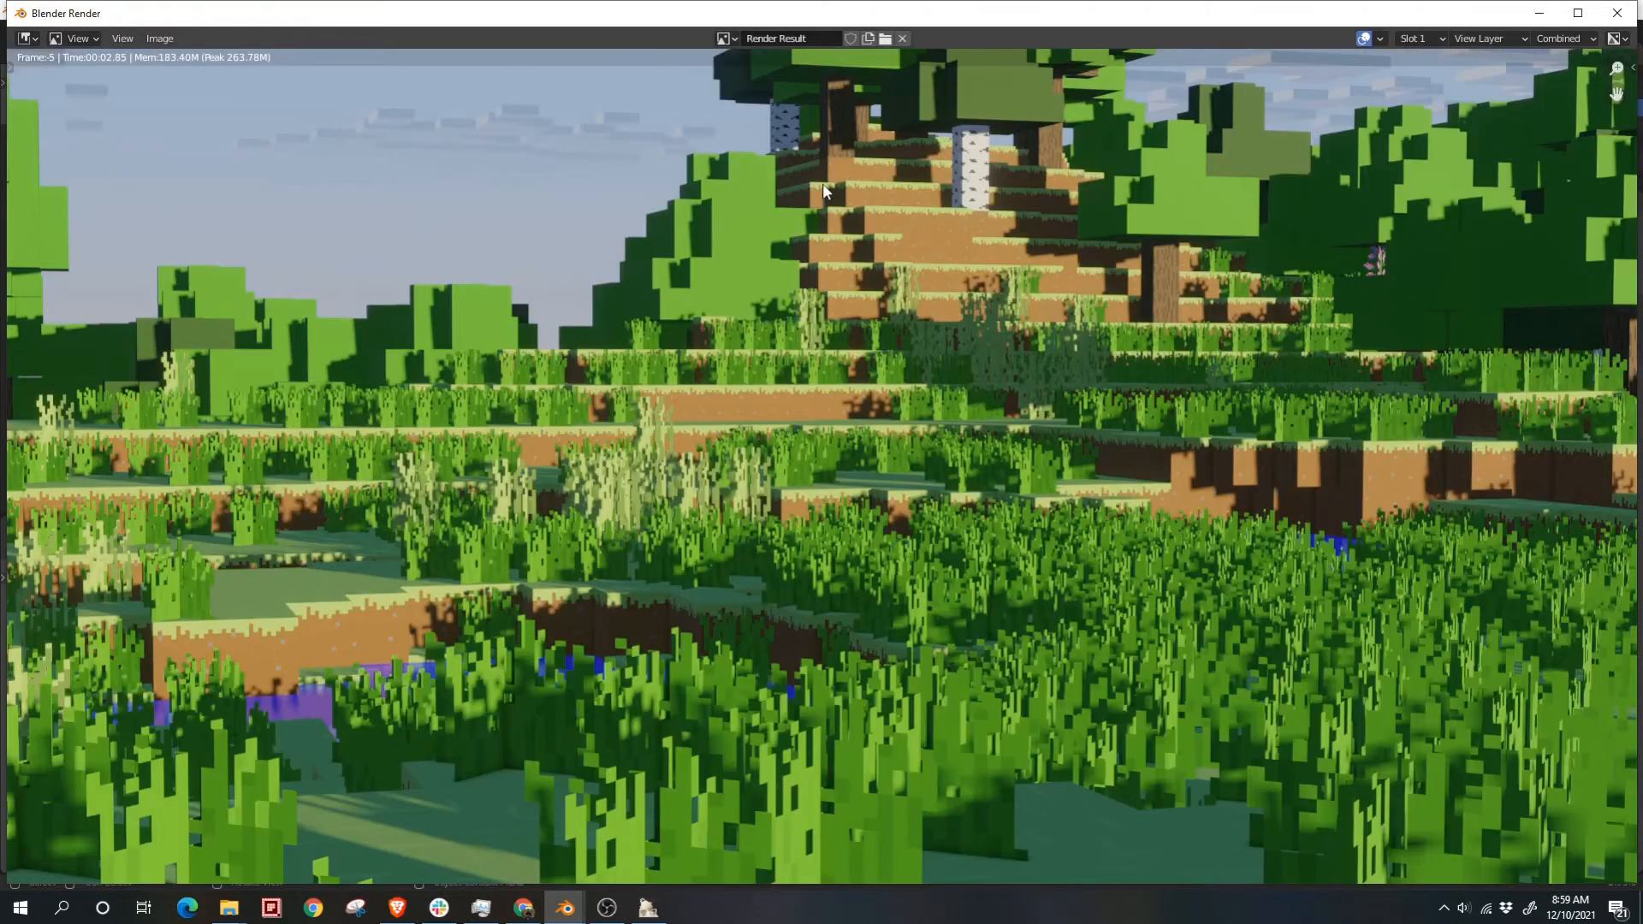
pyautogui.scroll(-1, 924, 220)
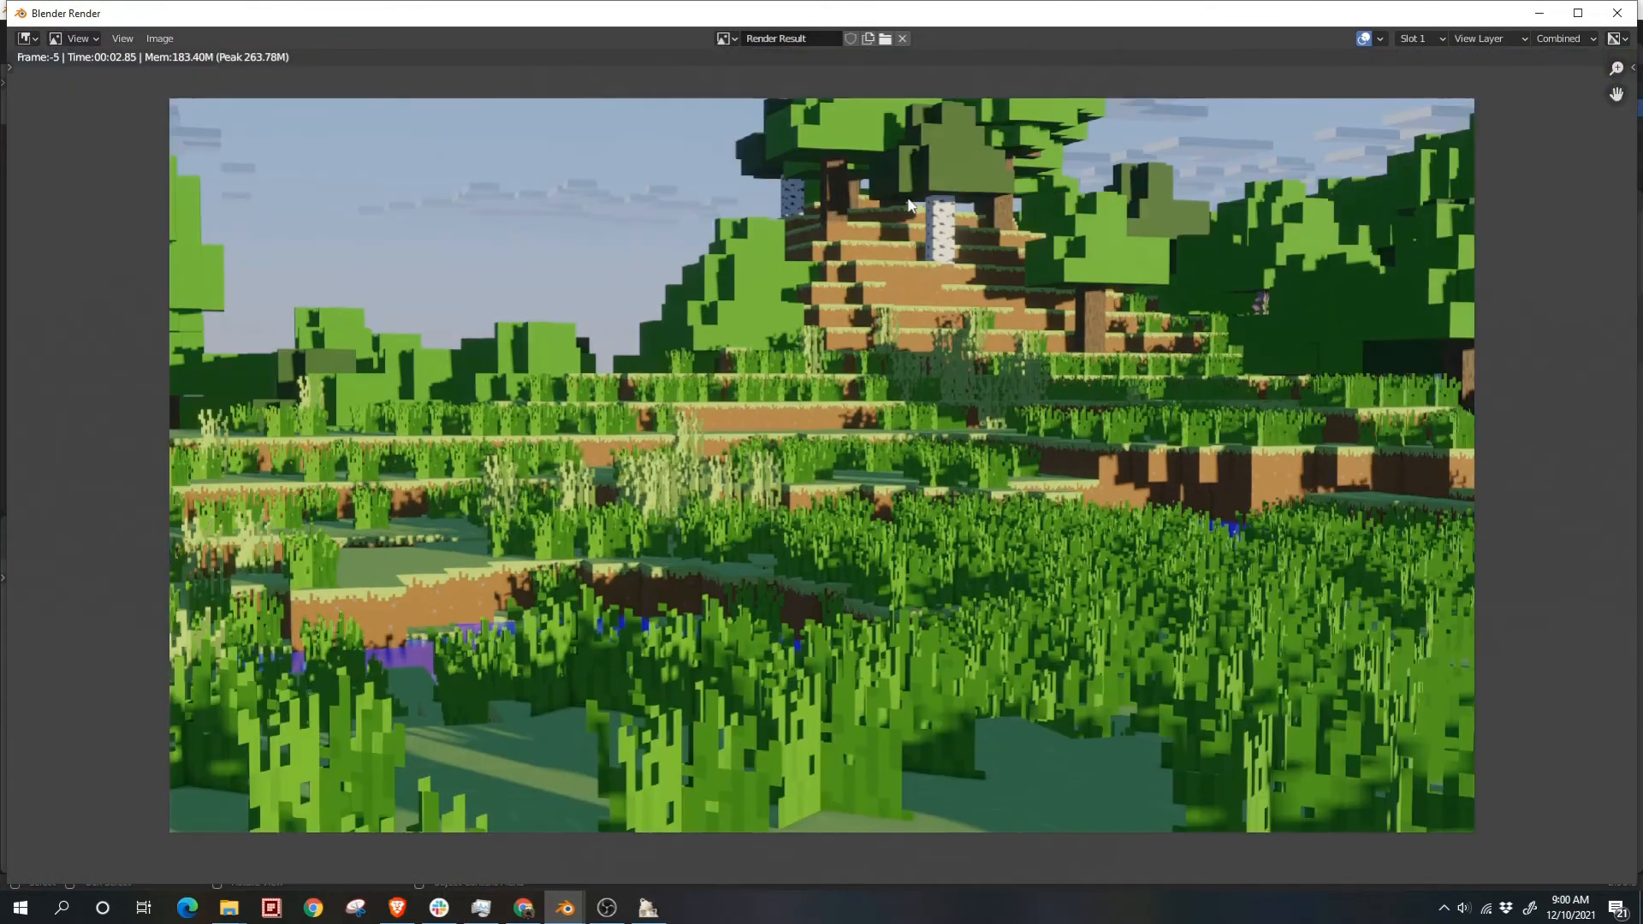
pyautogui.click(1617, 13)
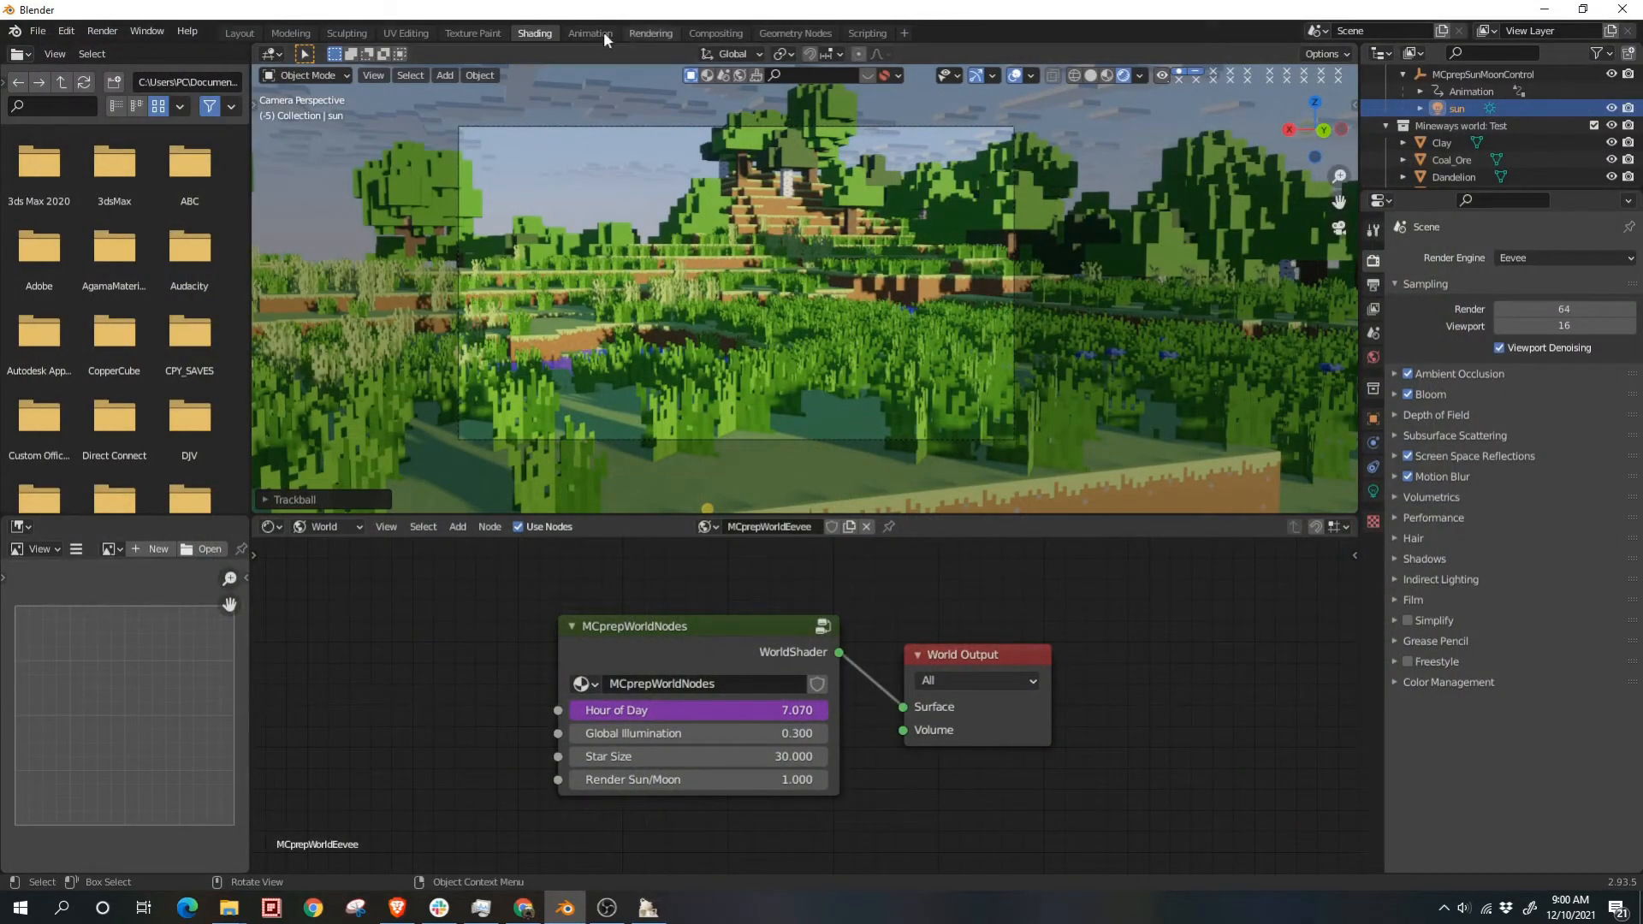
# Step: Switch to the Compositing workspace and enable compositing nodes for the scene
pyautogui.click(719, 32)
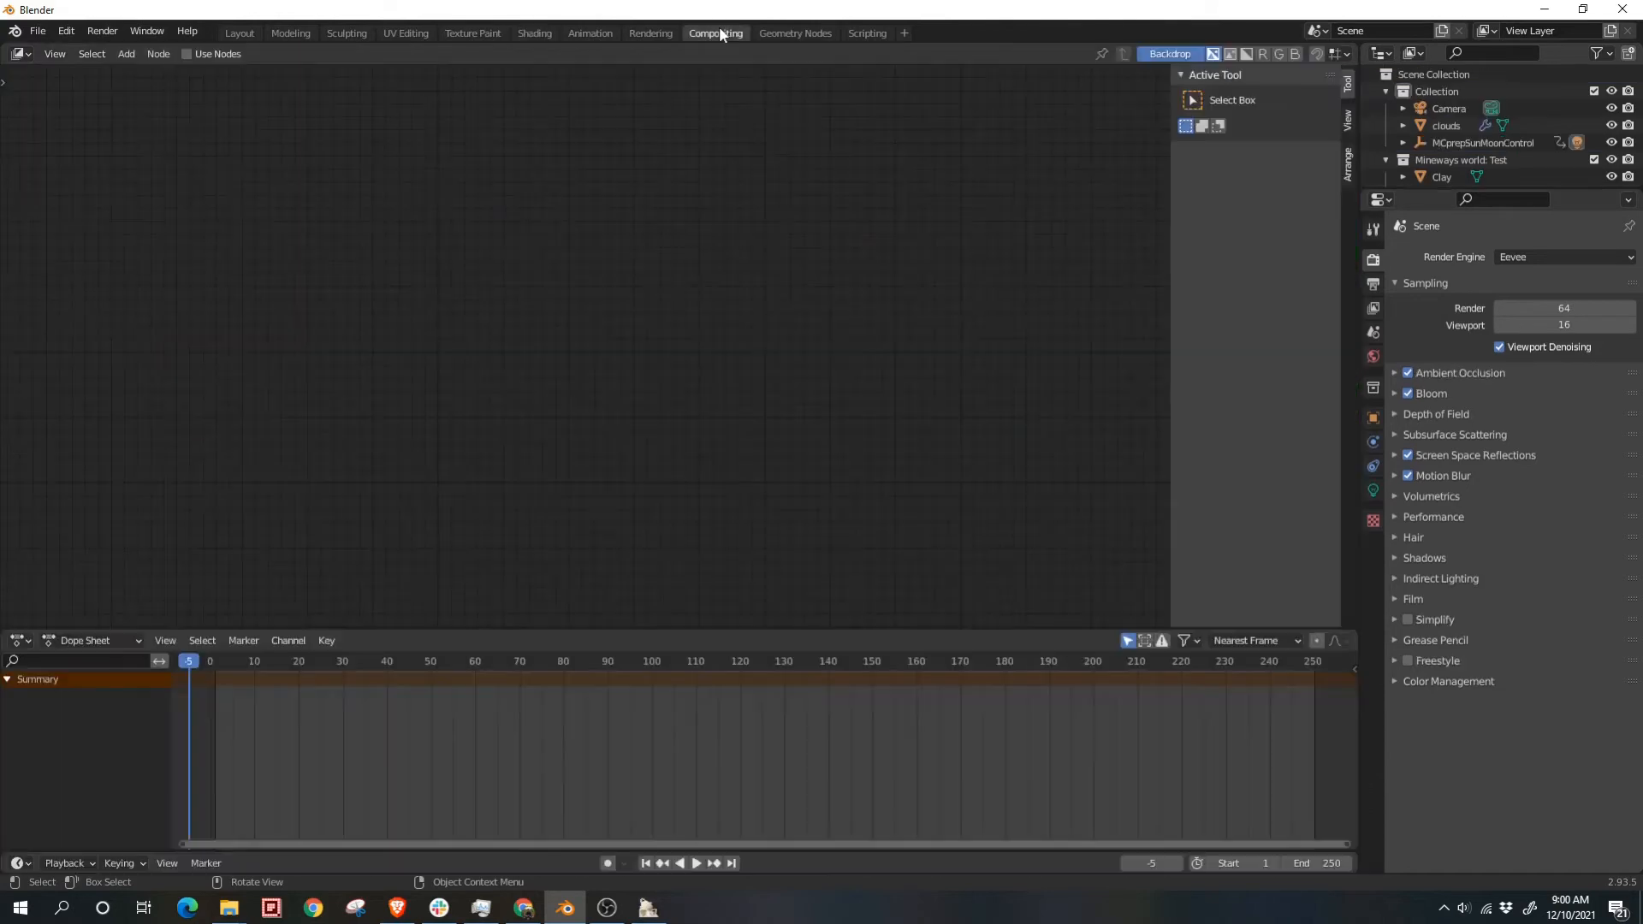
pyautogui.click(210, 54)
pyautogui.moveTo(556, 264); pyautogui.dragTo(597, 269, button='middle')
pyautogui.scroll(3, 707, 342)
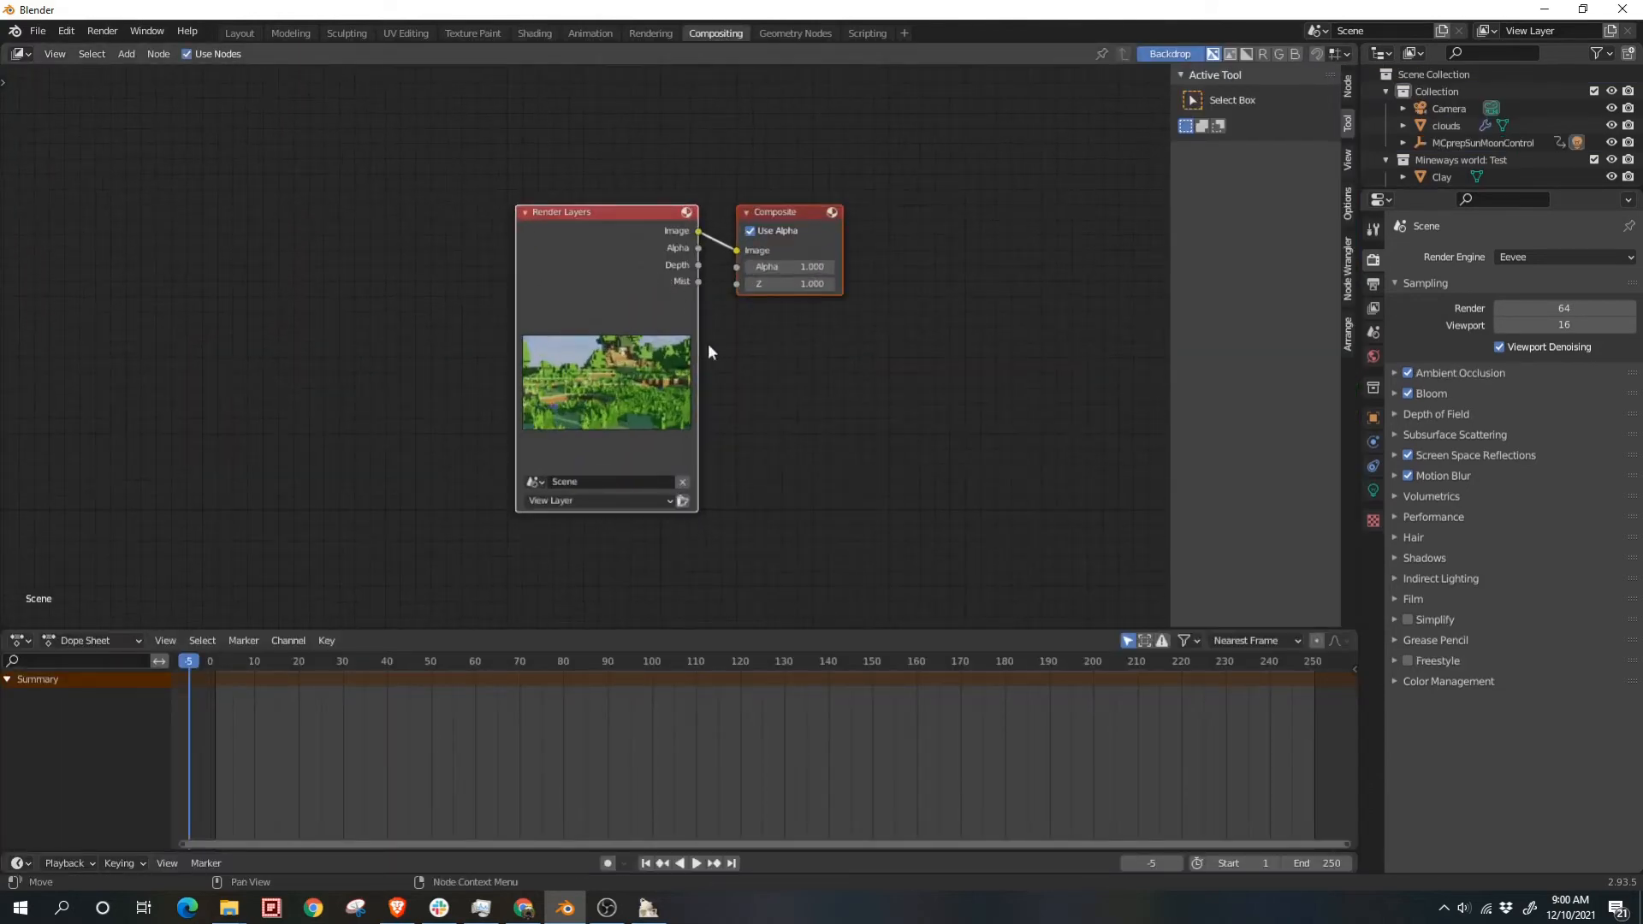
# Step: Connect a Viewer node to the Render Layers image, place it below Composite, and fit the backdrop to the editor
pyautogui.keyDown('ctrl'); pyautogui.keyDown('shift'); pyautogui.click(659, 281); pyautogui.keyUp('shift'); pyautogui.keyUp('ctrl')
pyautogui.moveTo(830, 209); pyautogui.dragTo(874, 373)
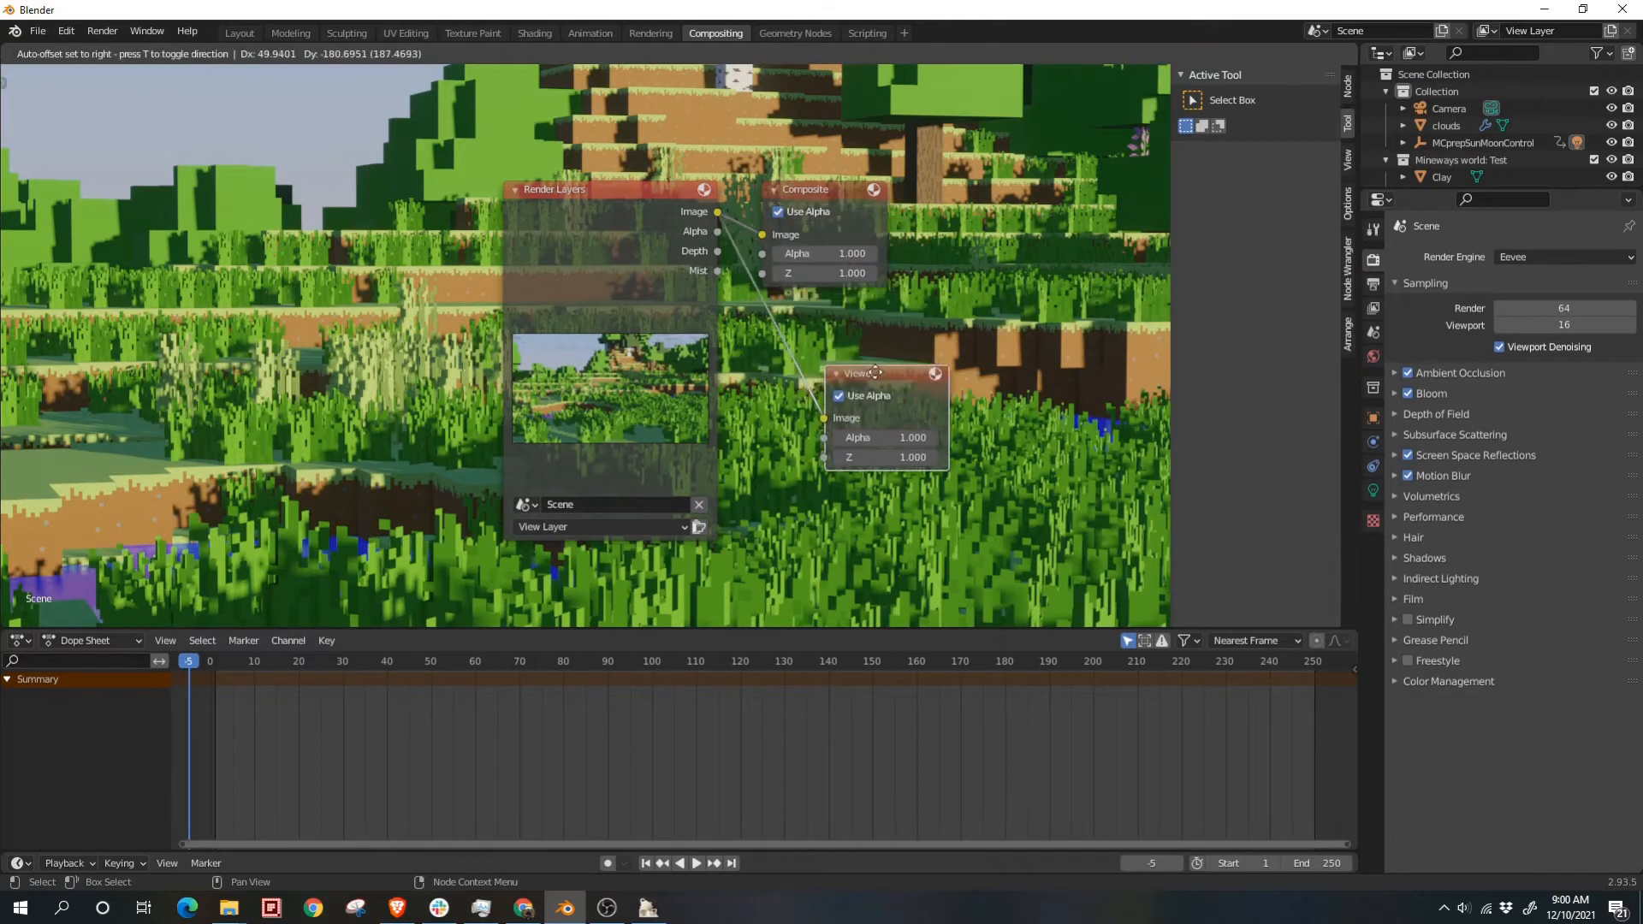
pyautogui.click(1349, 159)
pyautogui.click(1276, 198)
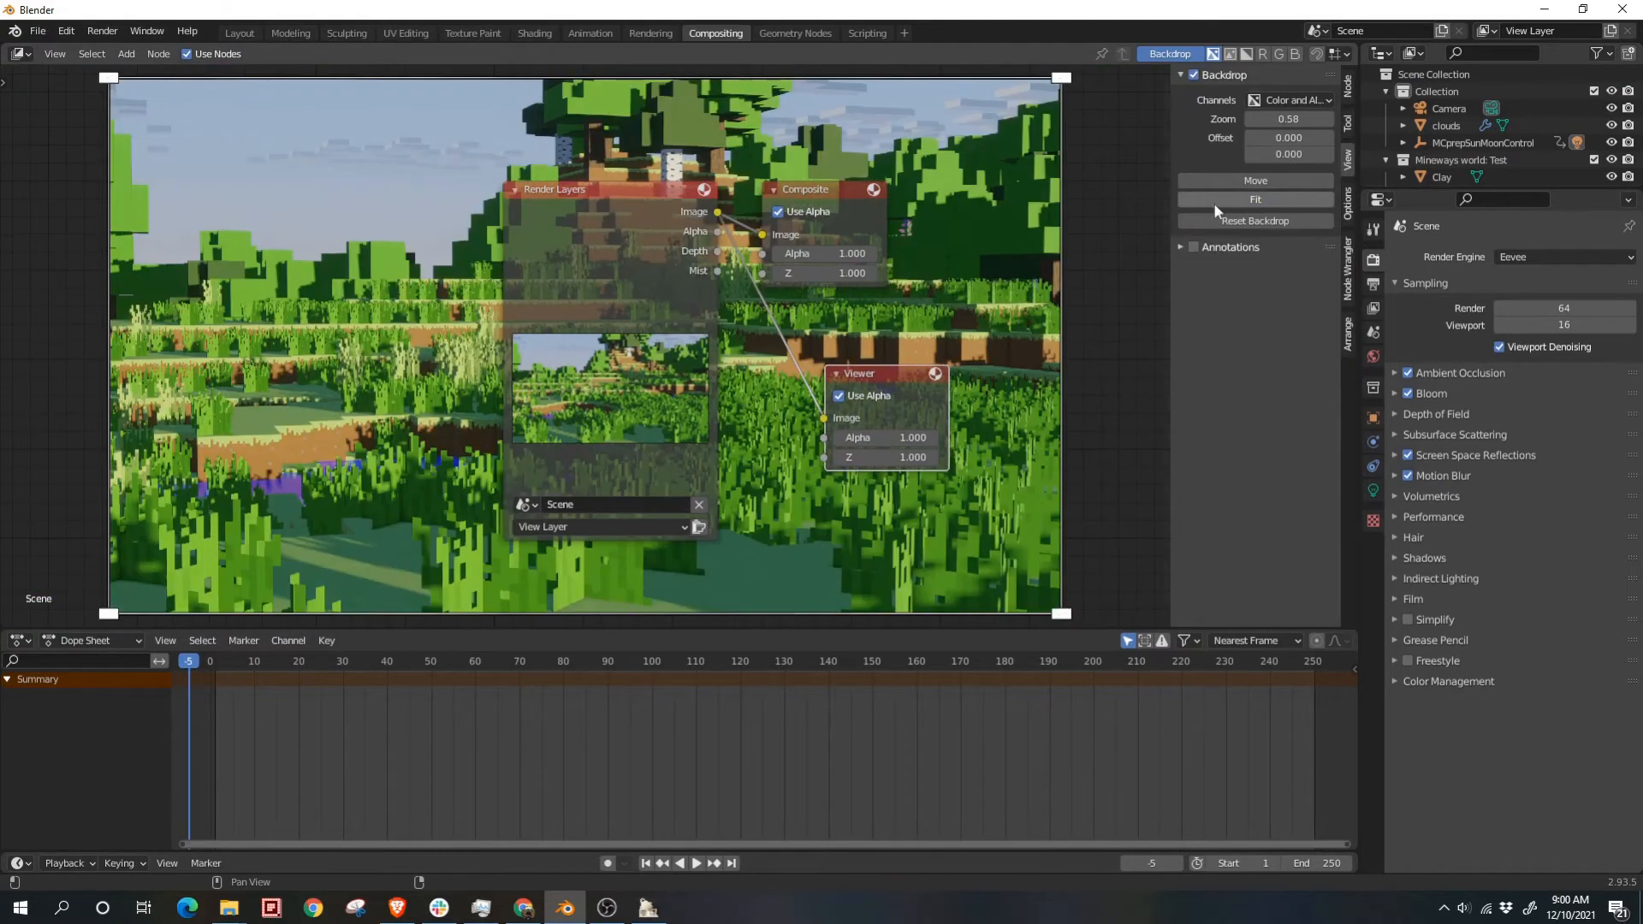
# Step: Spread the Render Layers node away from the Composite and Viewer nodes to make room between them
pyautogui.scroll(-1, 738, 255)
pyautogui.moveTo(918, 284); pyautogui.dragTo(833, 260, button='middle')
pyautogui.moveTo(566, 197); pyautogui.dragTo(265, 226)
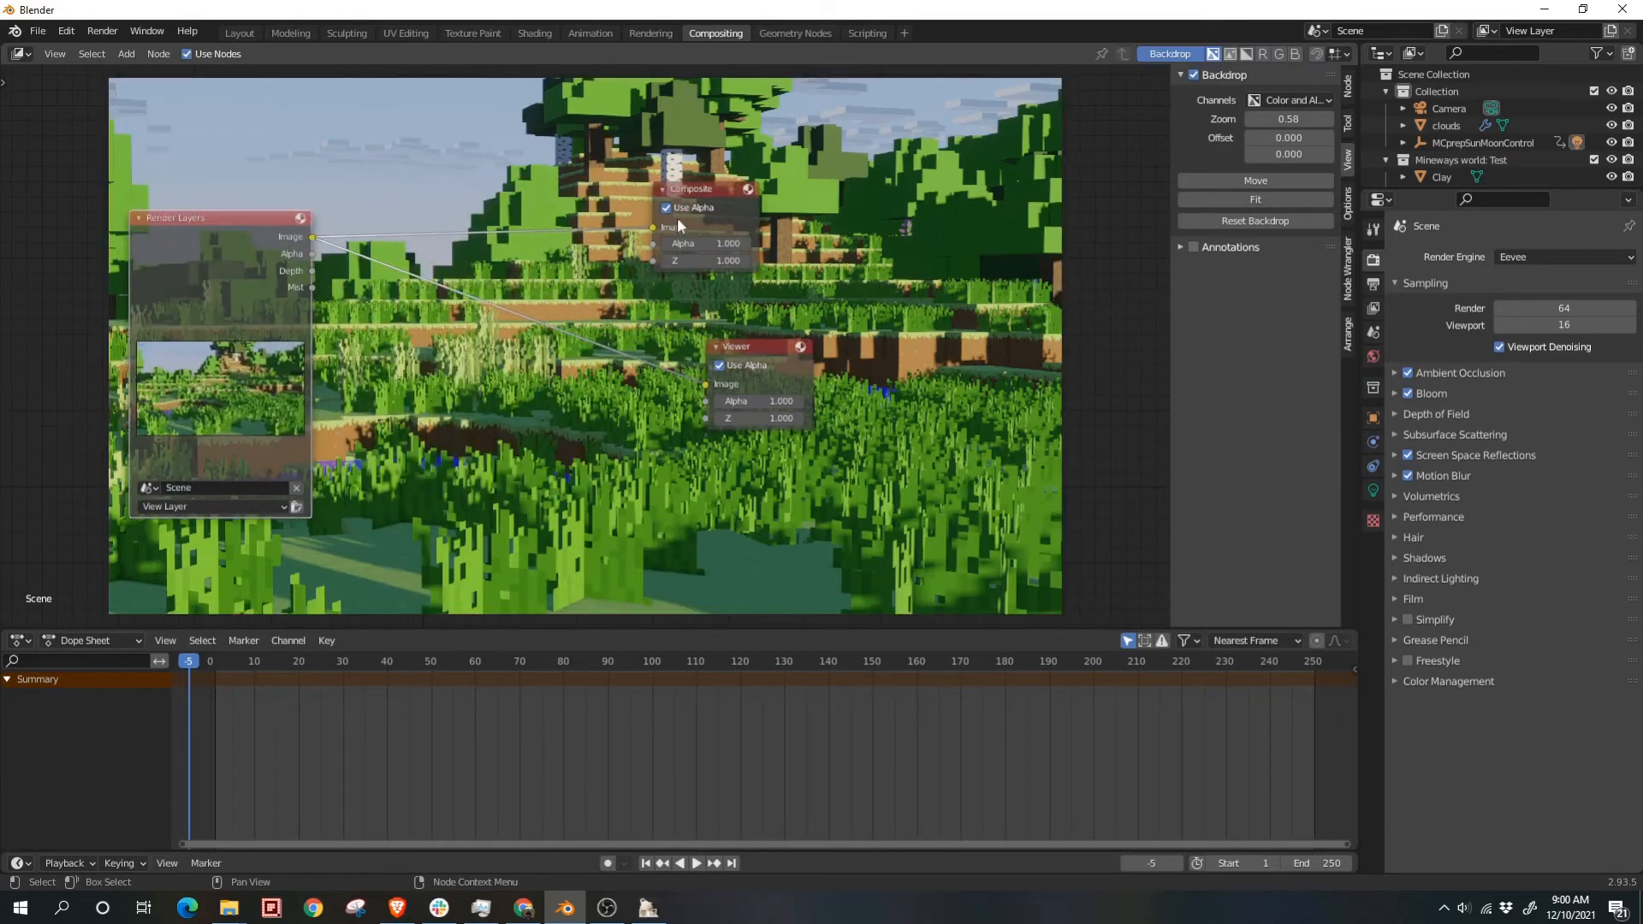
pyautogui.moveTo(676, 217); pyautogui.dragTo(1124, 206)
pyautogui.moveTo(753, 347); pyautogui.dragTo(942, 347)
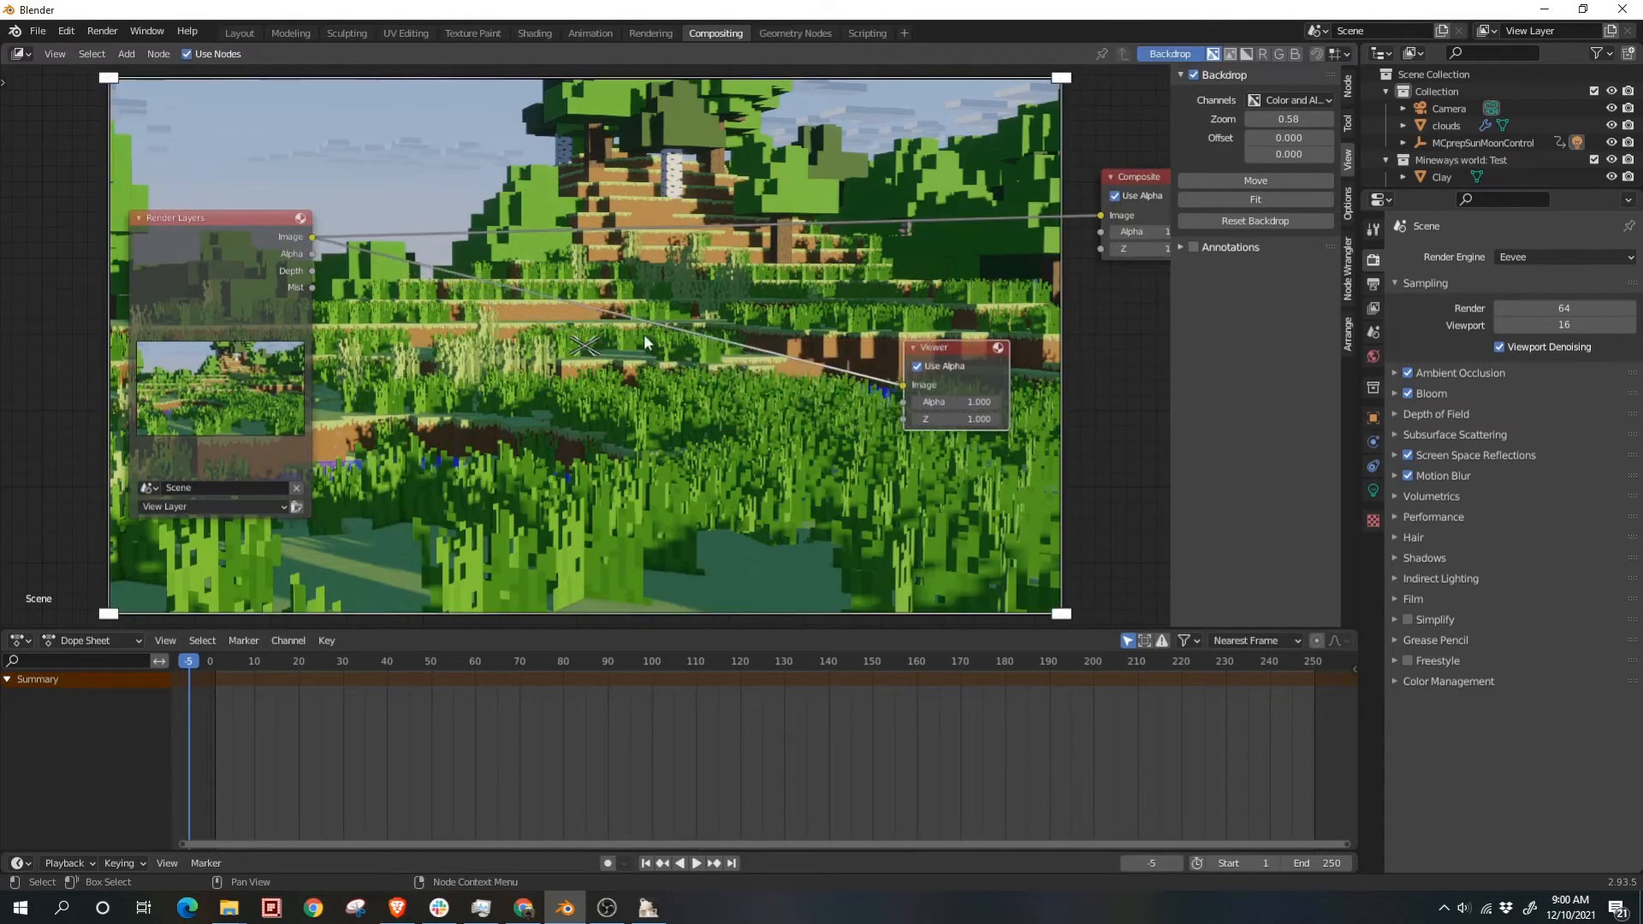
# Step: Add a ColorRamp node, feed the Render Layers Mist output into its Fac, and preview it through the Viewer
pyautogui.hotkey('shift', 'a')
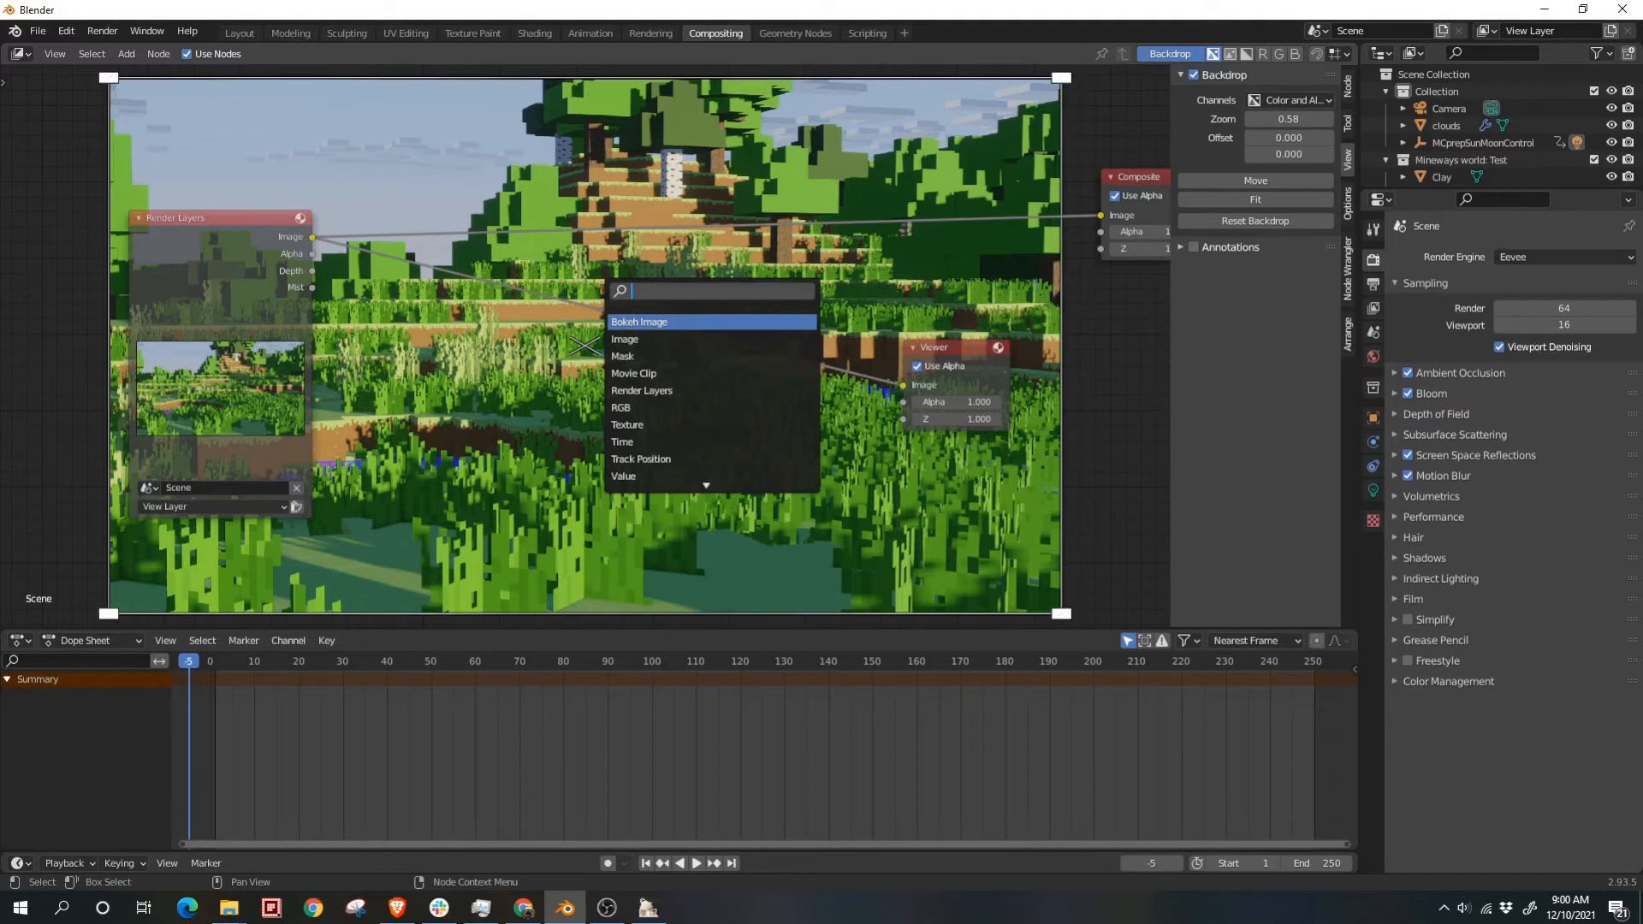
pyautogui.write('colo')
pyautogui.press('Return')
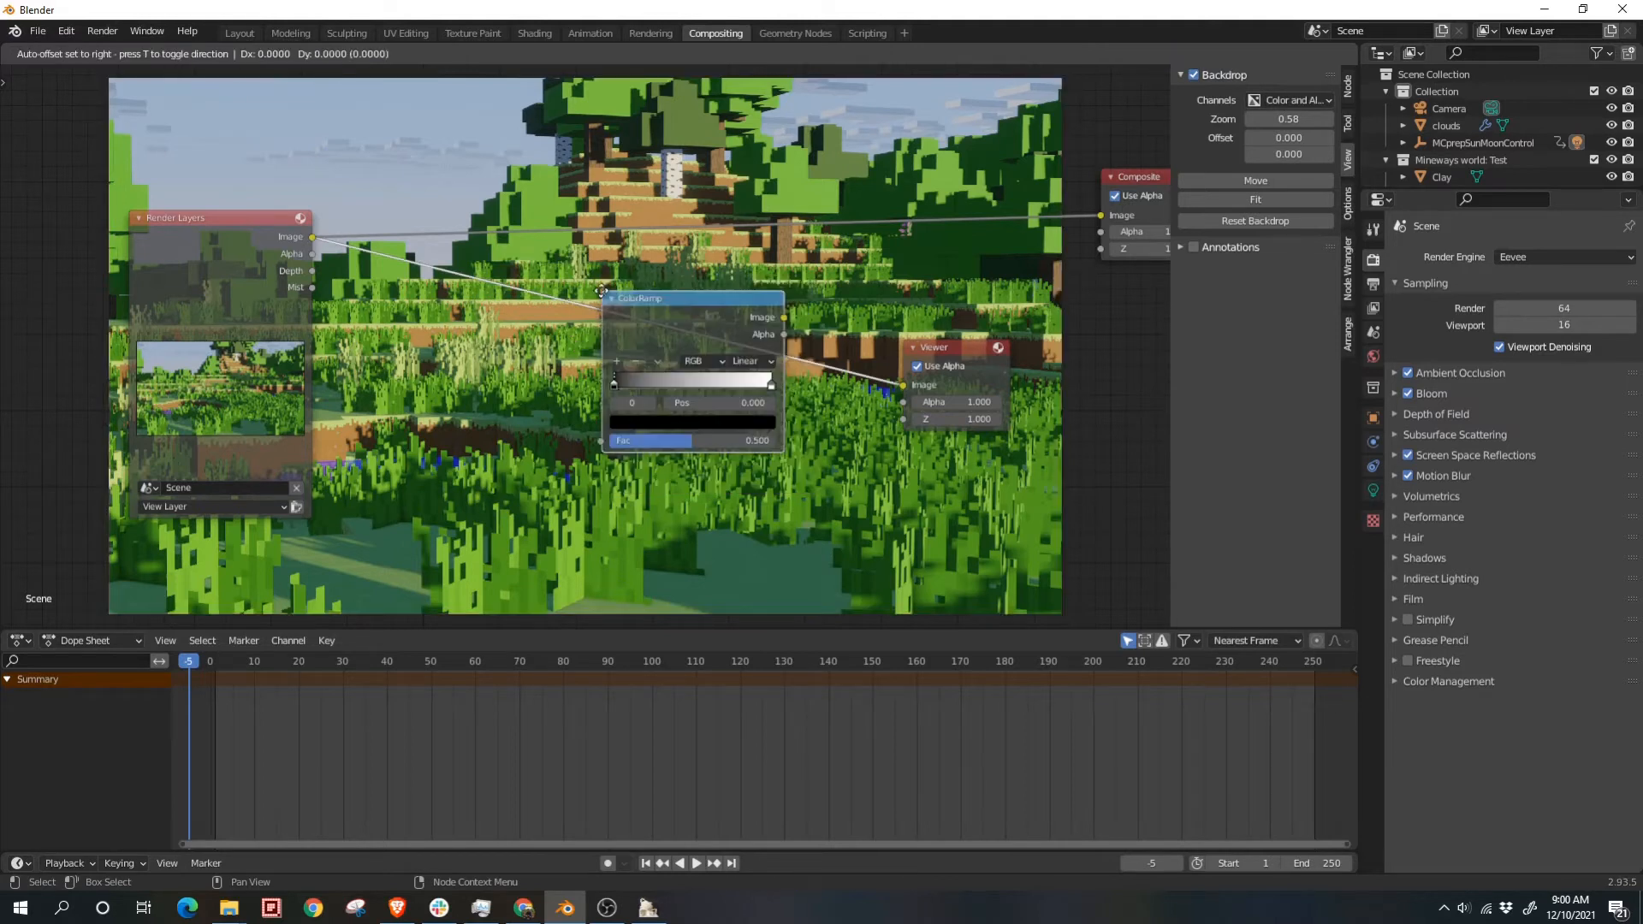
pyautogui.click(463, 328)
pyautogui.moveTo(312, 287); pyautogui.dragTo(463, 475)
pyautogui.keyDown('ctrl'); pyautogui.keyDown('shift'); pyautogui.click(596, 344); pyautogui.keyUp('shift'); pyautogui.keyUp('ctrl')
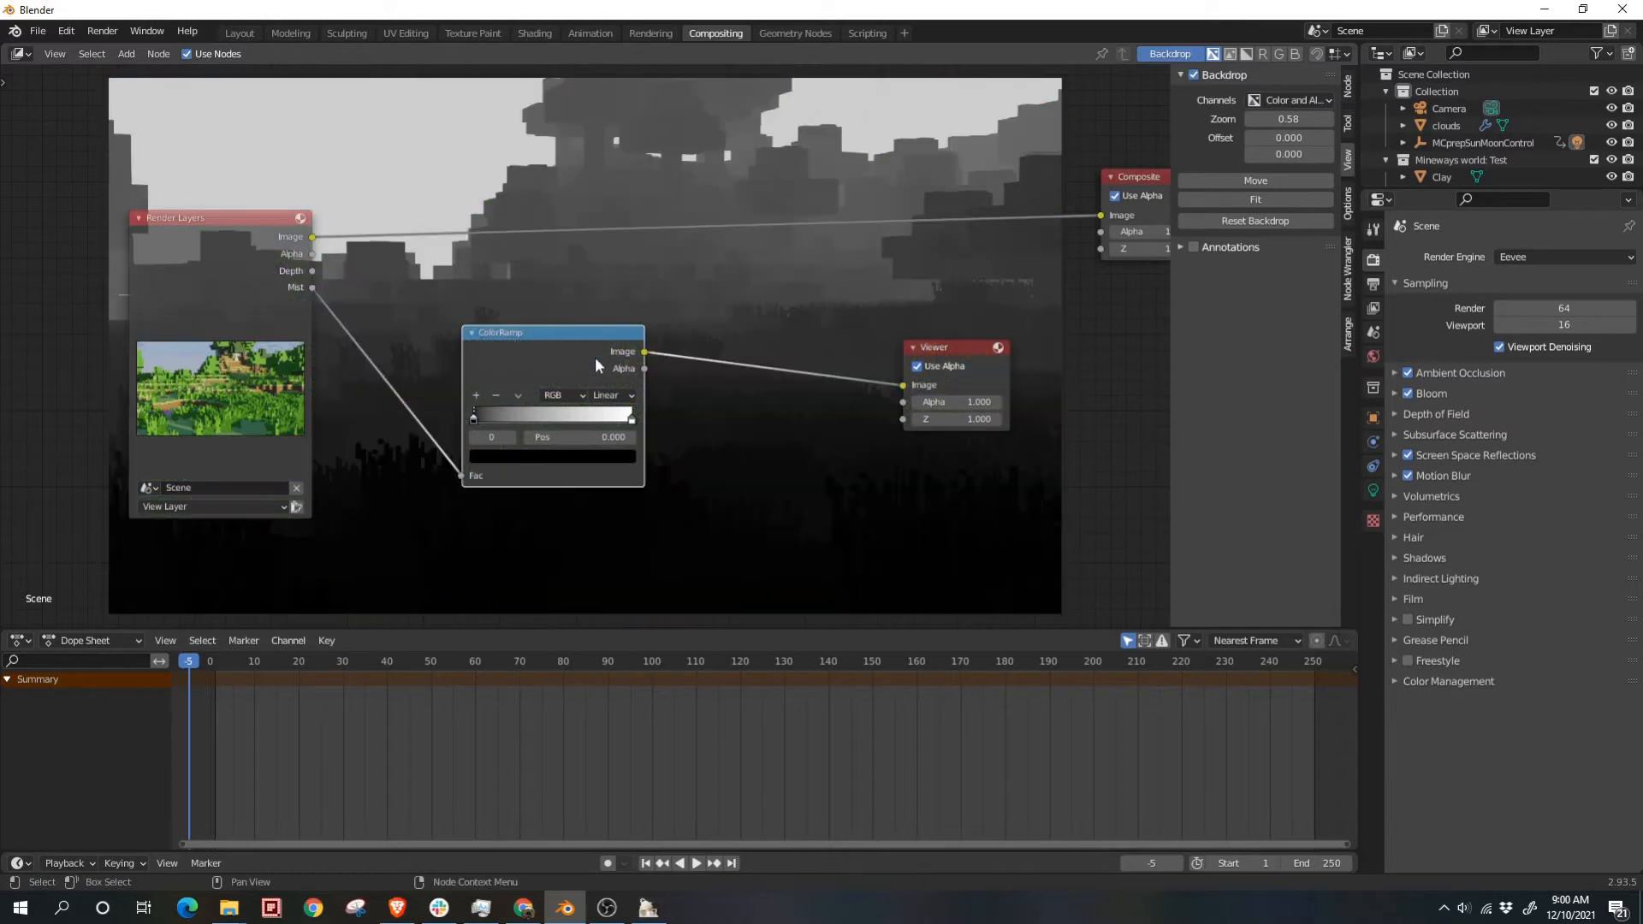
pyautogui.scroll(1, 590, 428)
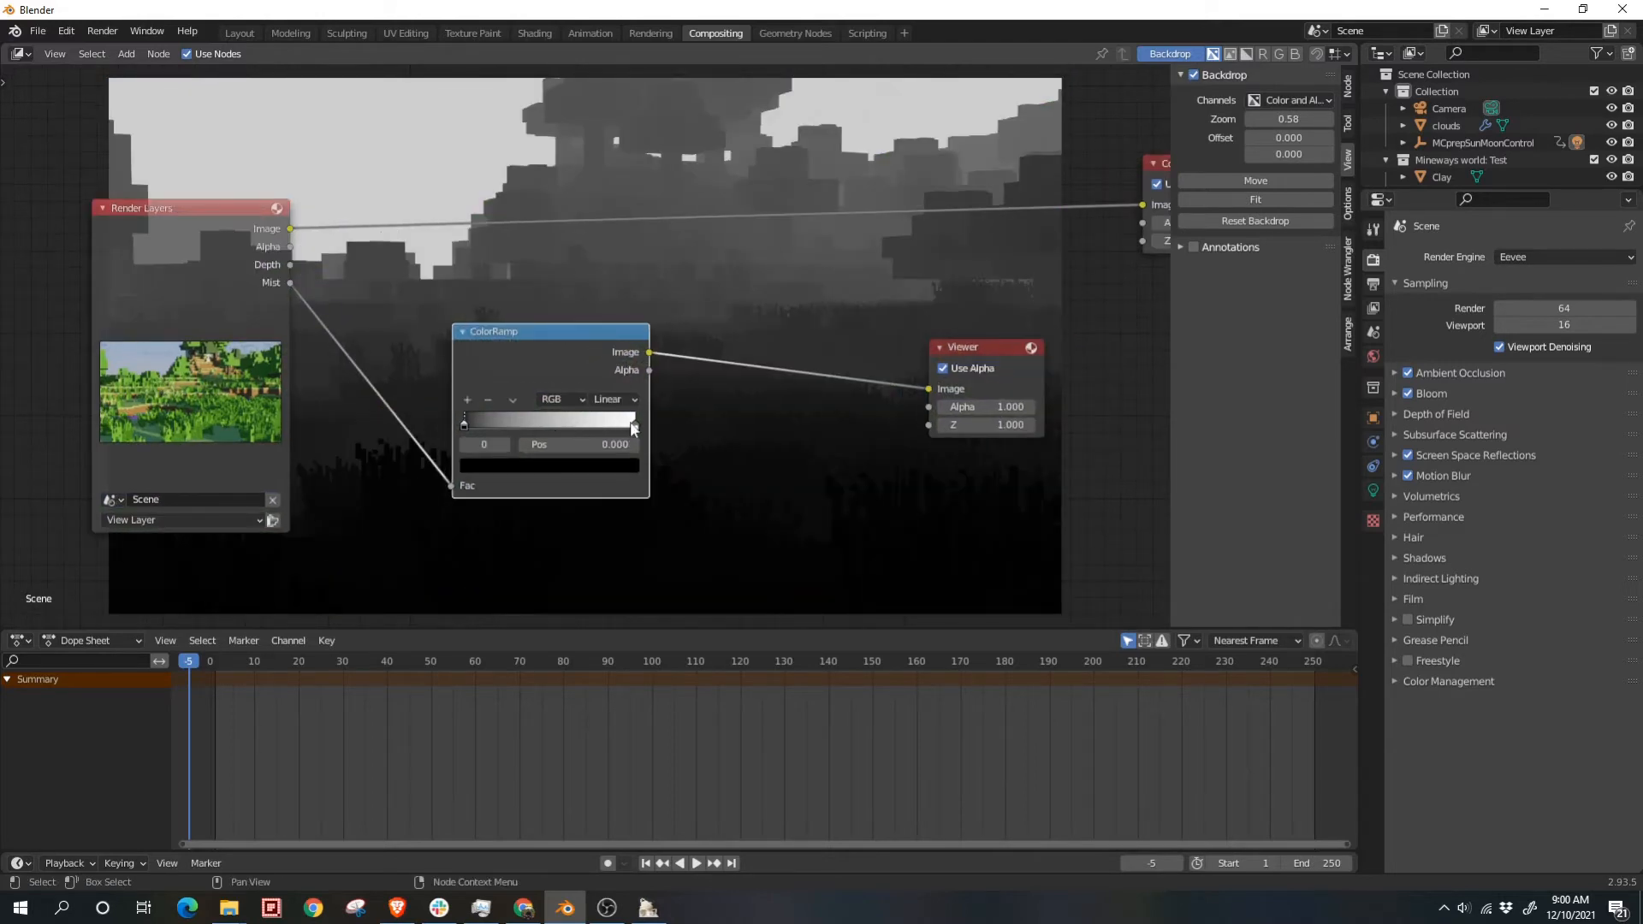
# Step: Move the ColorRamp's white stop to position 0.491 and colour it light blue with a hue of 0.553
pyautogui.moveTo(635, 426); pyautogui.dragTo(552, 425)
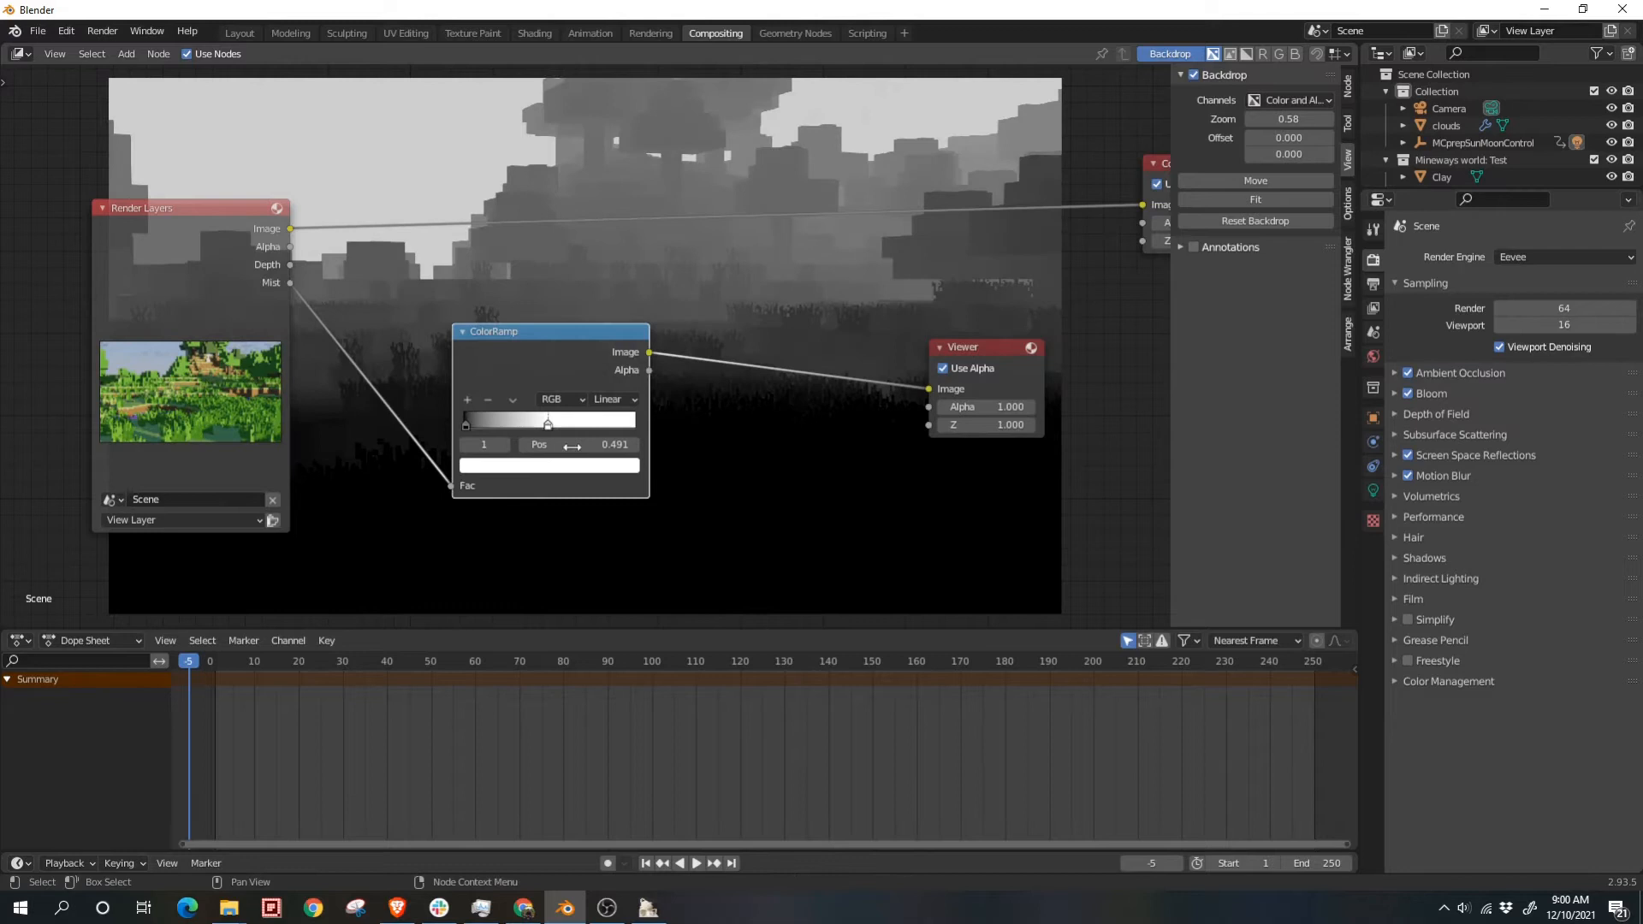
pyautogui.click(621, 466)
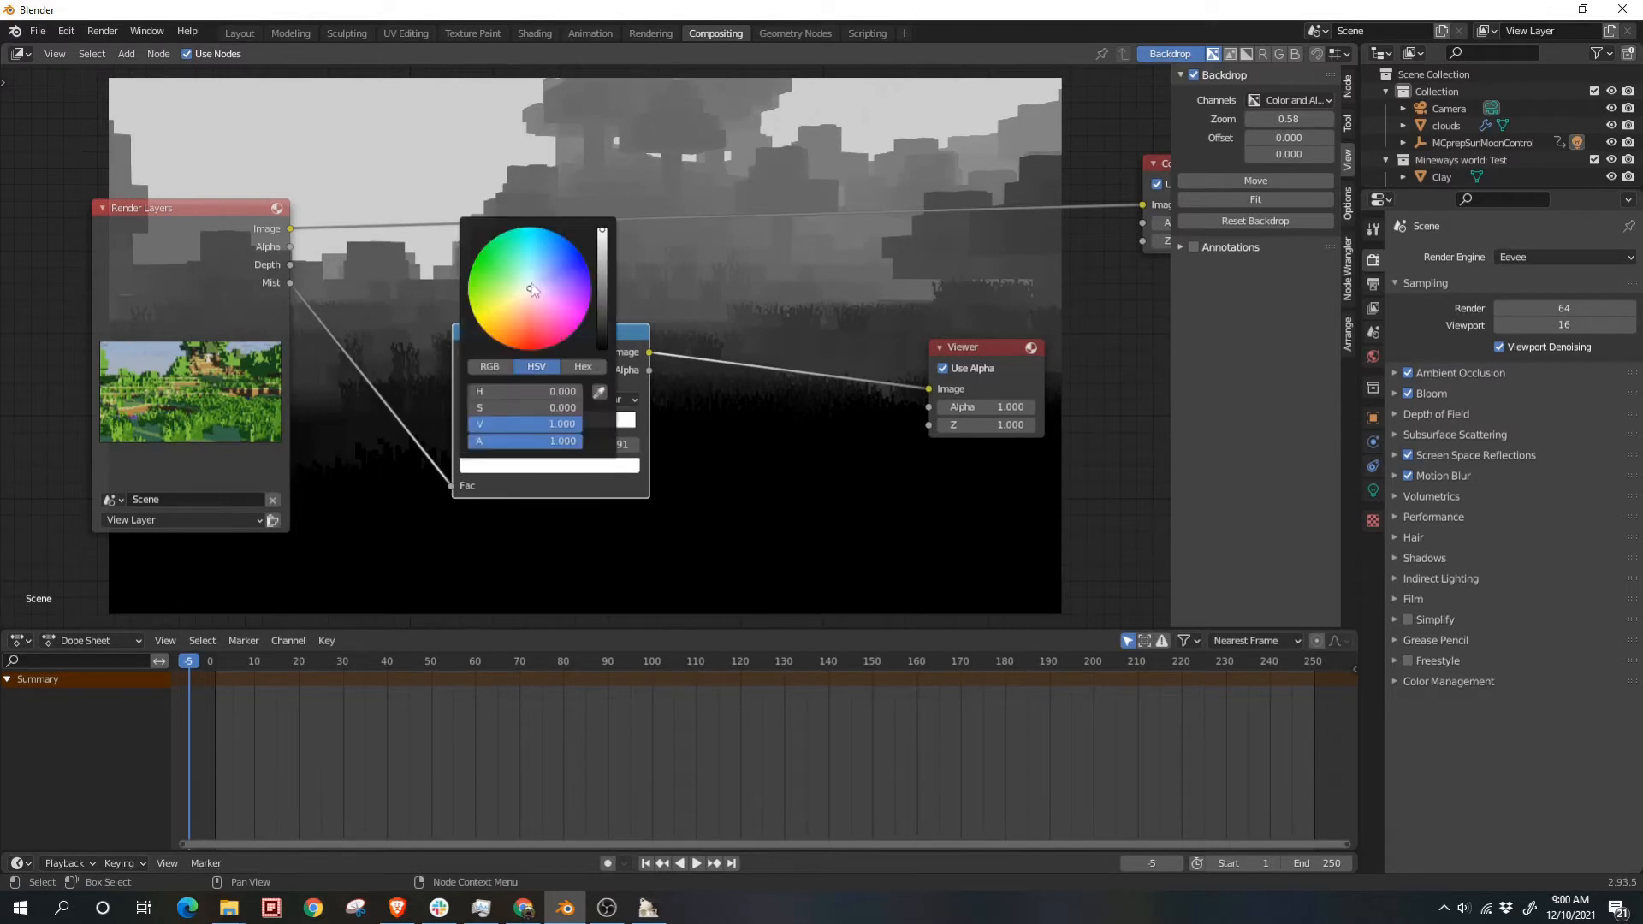
pyautogui.moveTo(533, 291); pyautogui.dragTo(538, 255)
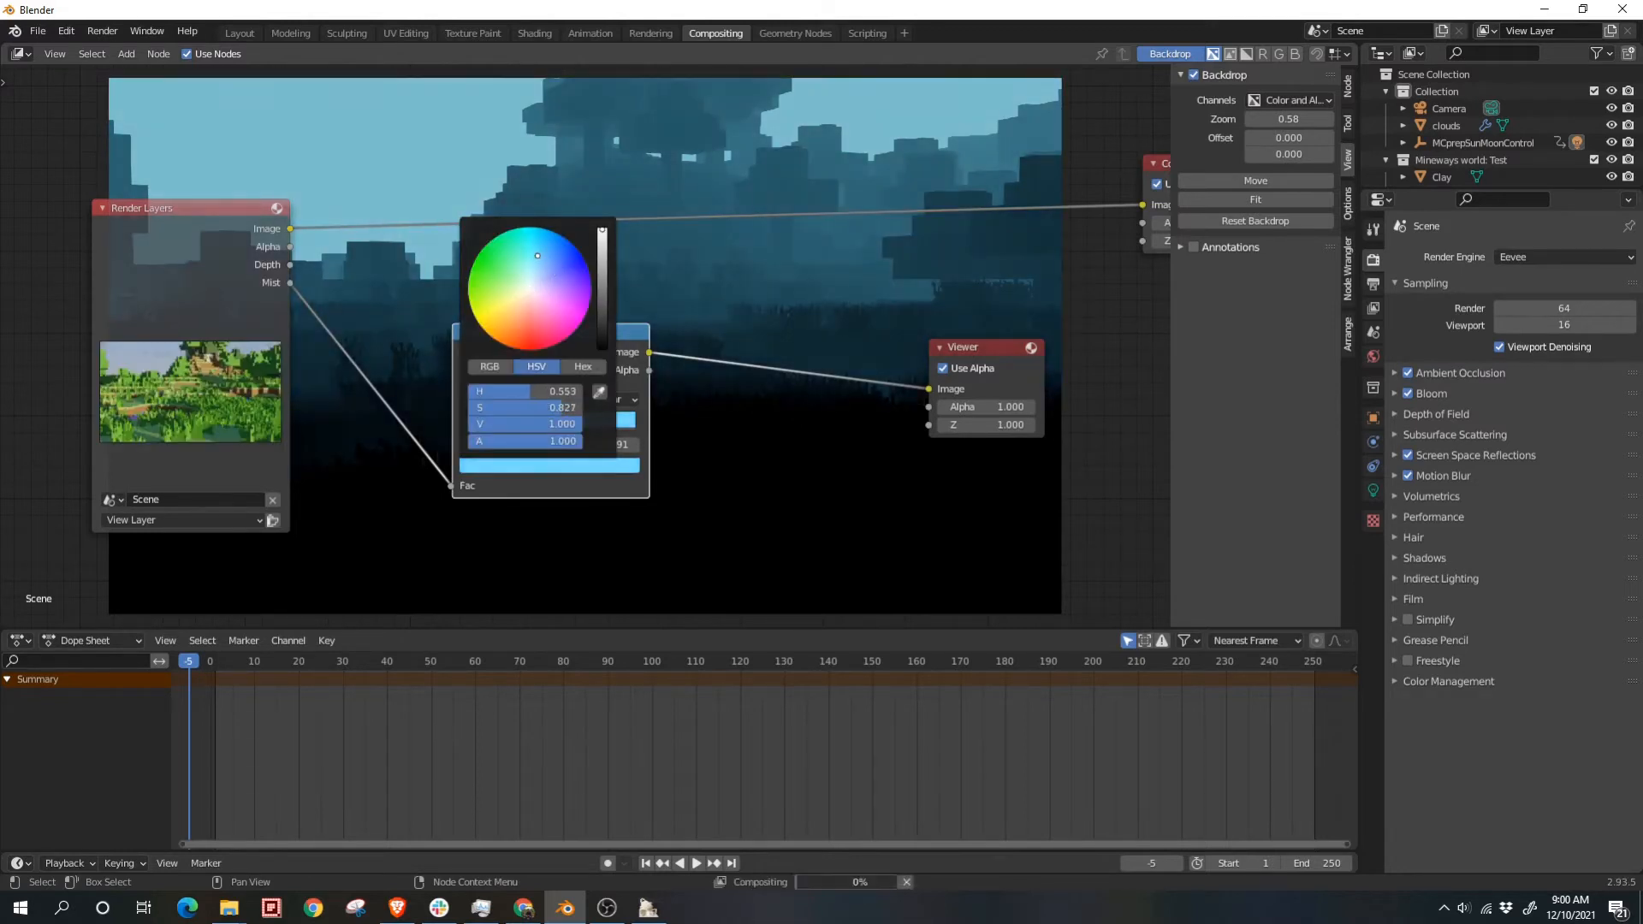
# Step: Move the Viewer node farther from the ColorRamp, then preview the Render Layers and ColorRamp outputs in turn
pyautogui.scroll(-2, 736, 338)
pyautogui.moveTo(730, 334); pyautogui.dragTo(687, 375, button='middle')
pyautogui.moveTo(851, 402); pyautogui.dragTo(968, 402)
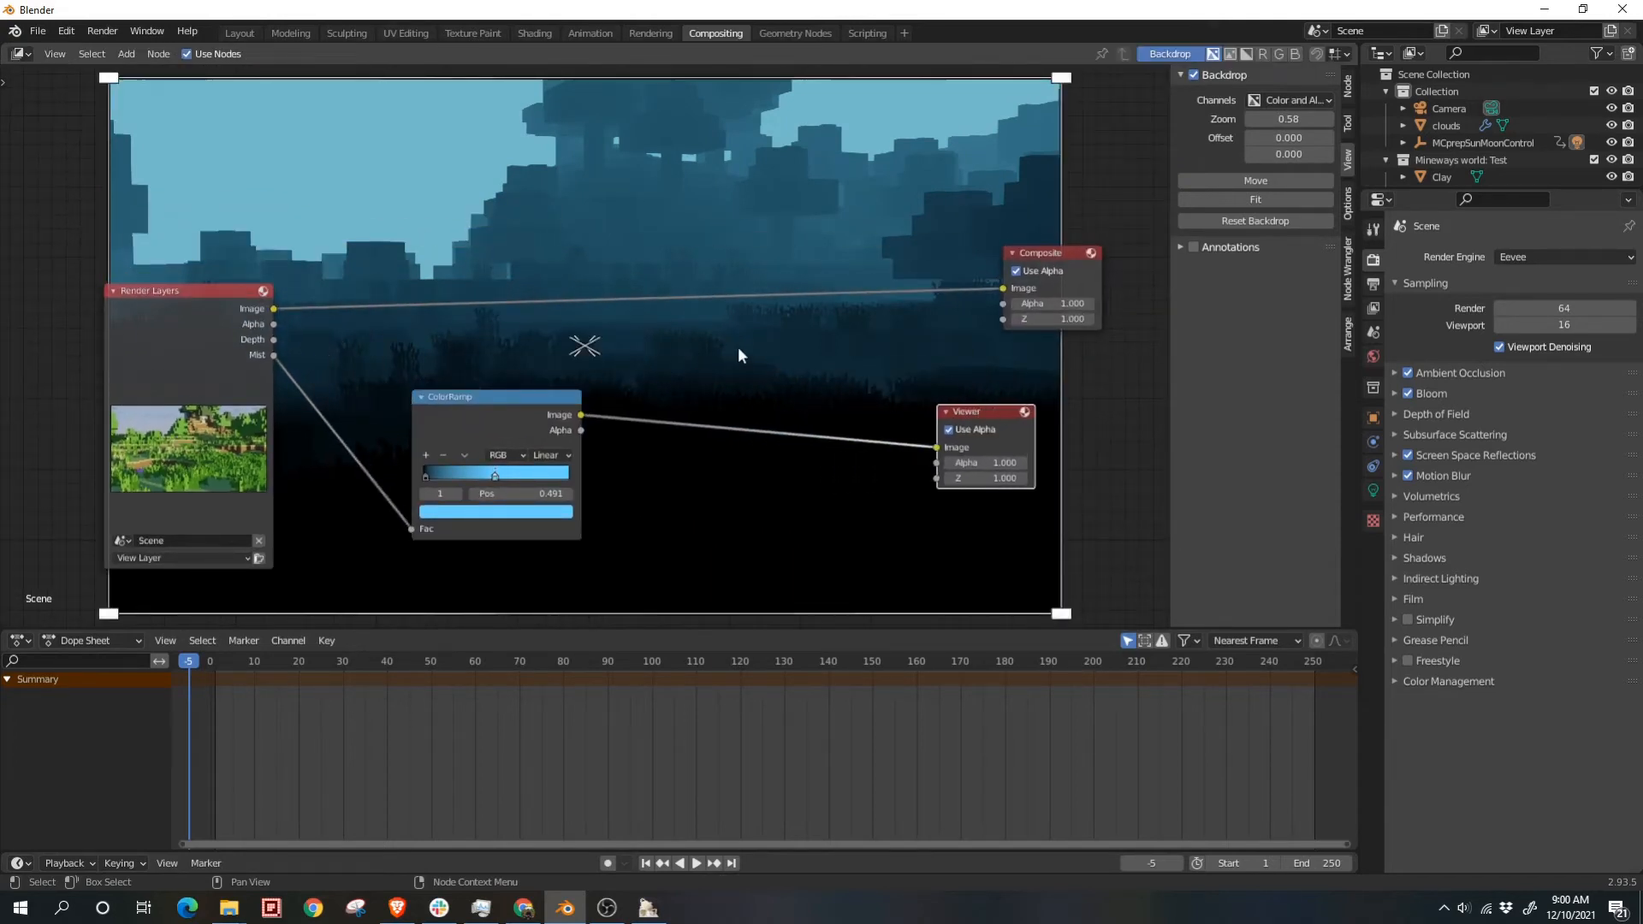
pyautogui.click(738, 346)
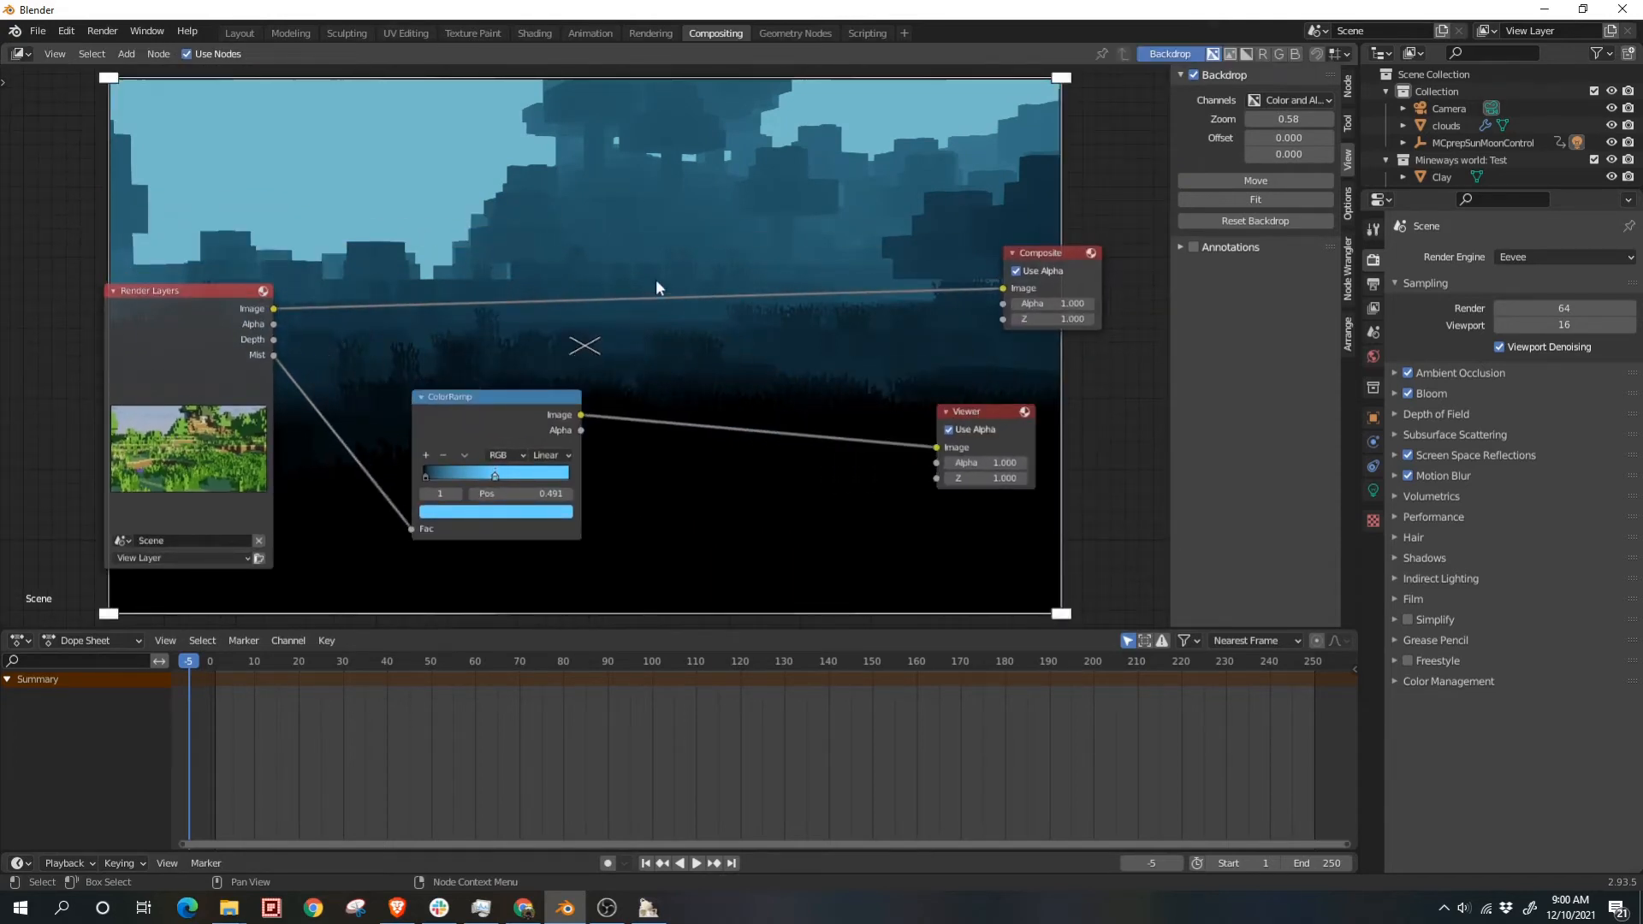
pyautogui.keyDown('ctrl'); pyautogui.keyDown('shift'); pyautogui.click(238, 305); pyautogui.keyUp('shift'); pyautogui.keyUp('ctrl')
pyautogui.keyDown('ctrl'); pyautogui.keyDown('shift'); pyautogui.click(542, 405); pyautogui.keyUp('shift'); pyautogui.keyUp('ctrl')
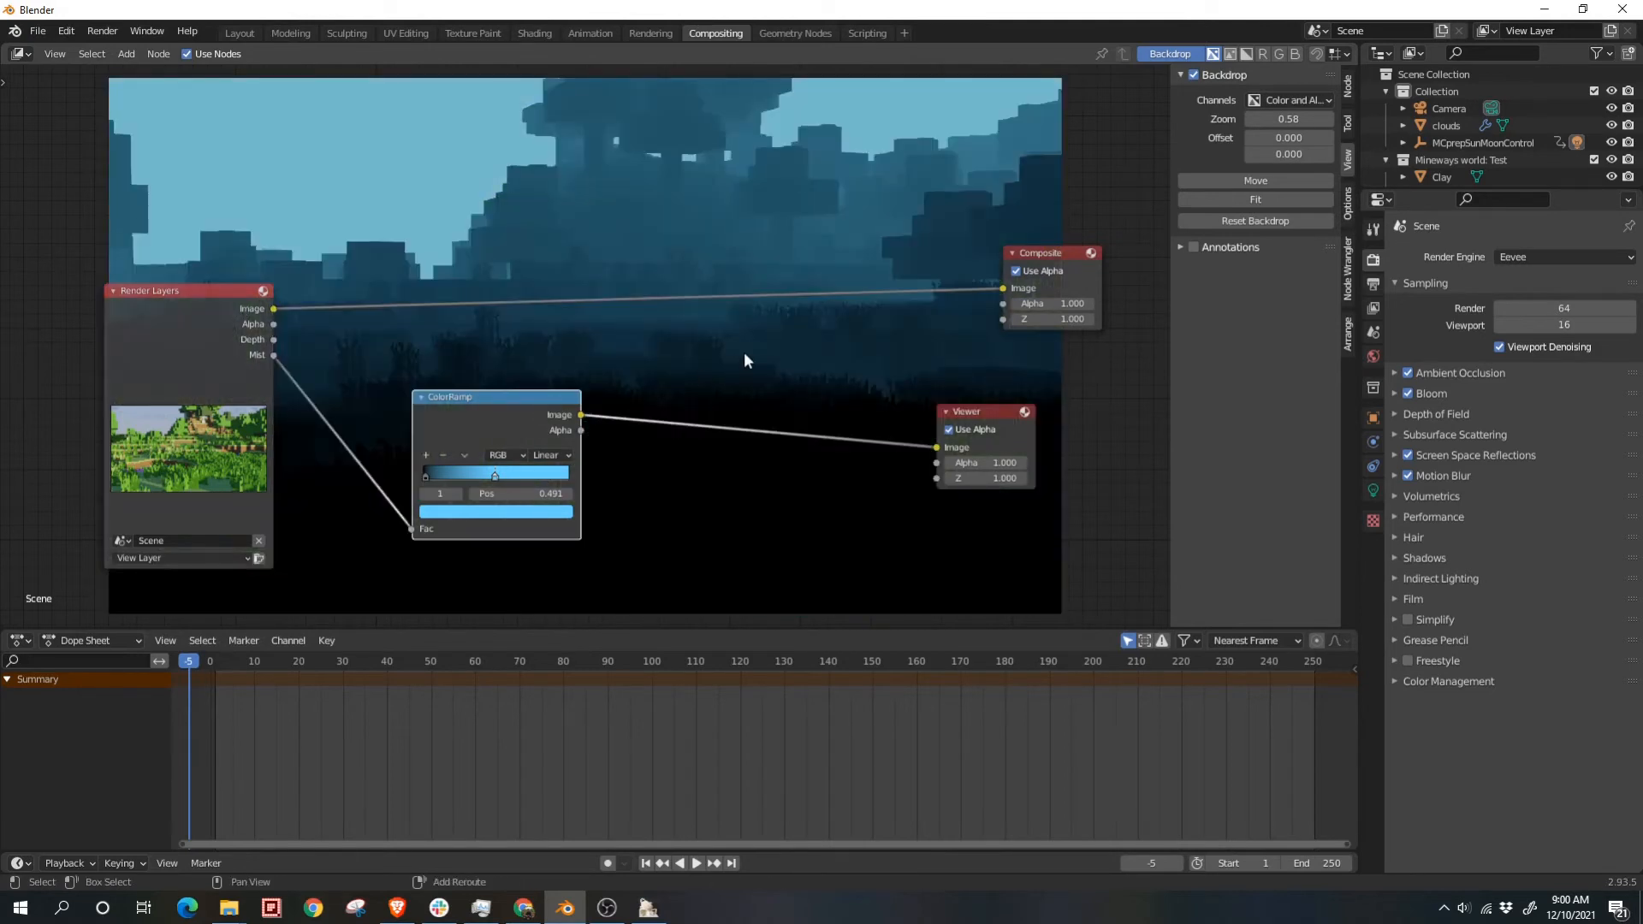
# Step: Add a Mix node before the Viewer, feeding the Render Layers image into its first Image input and the ColorRamp into the second
pyautogui.hotkey('shift', 'a')
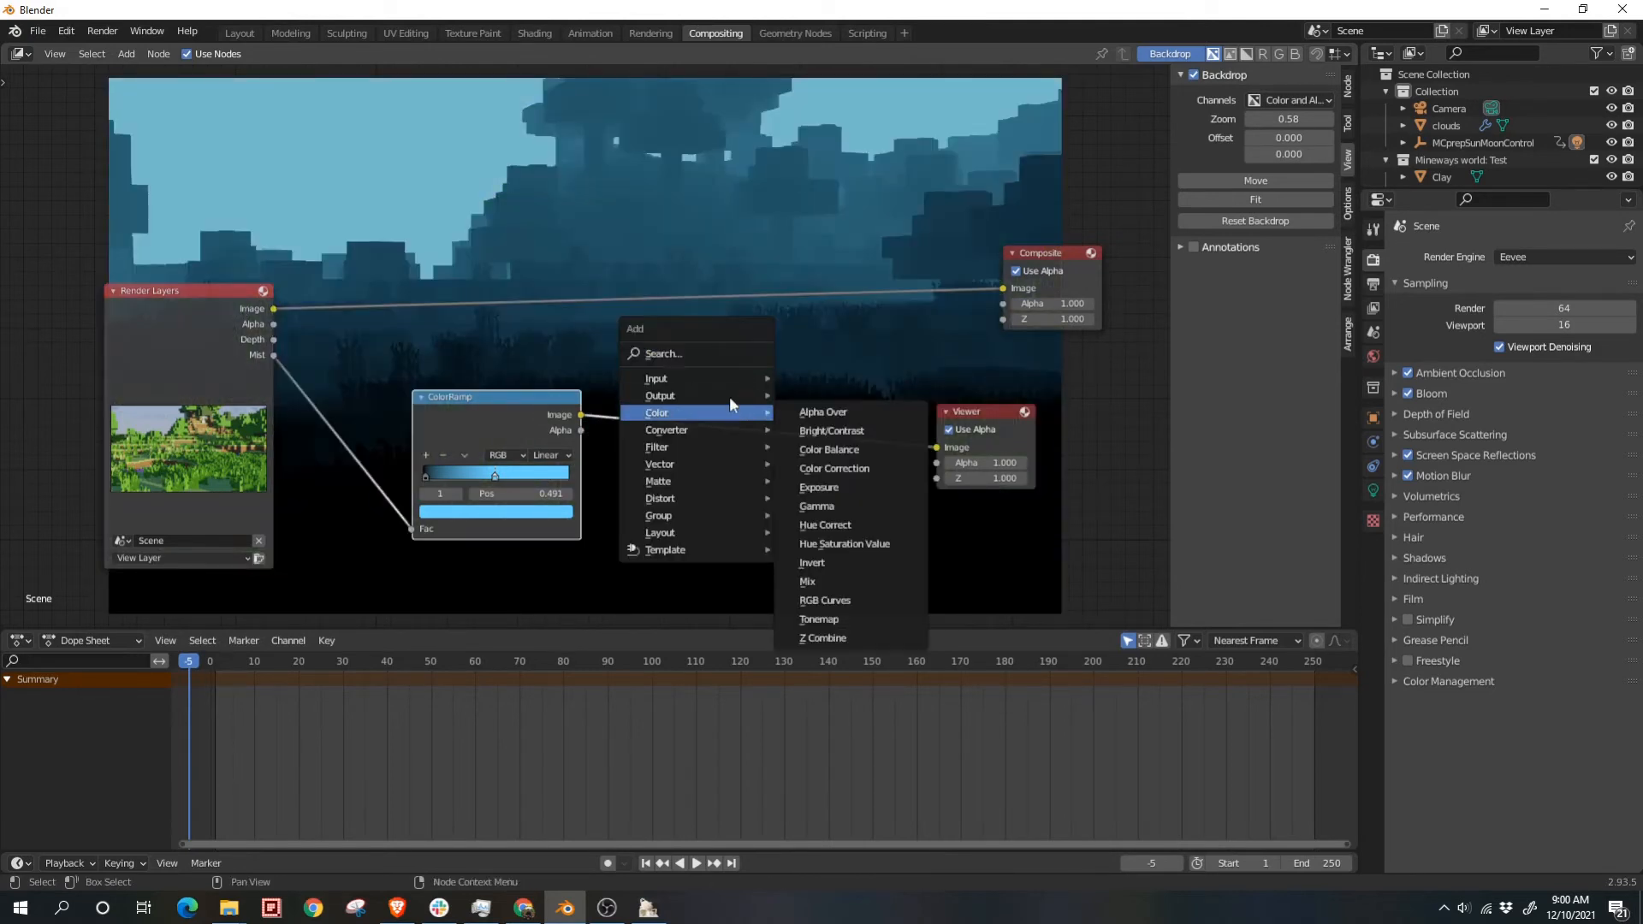
pyautogui.click(729, 353)
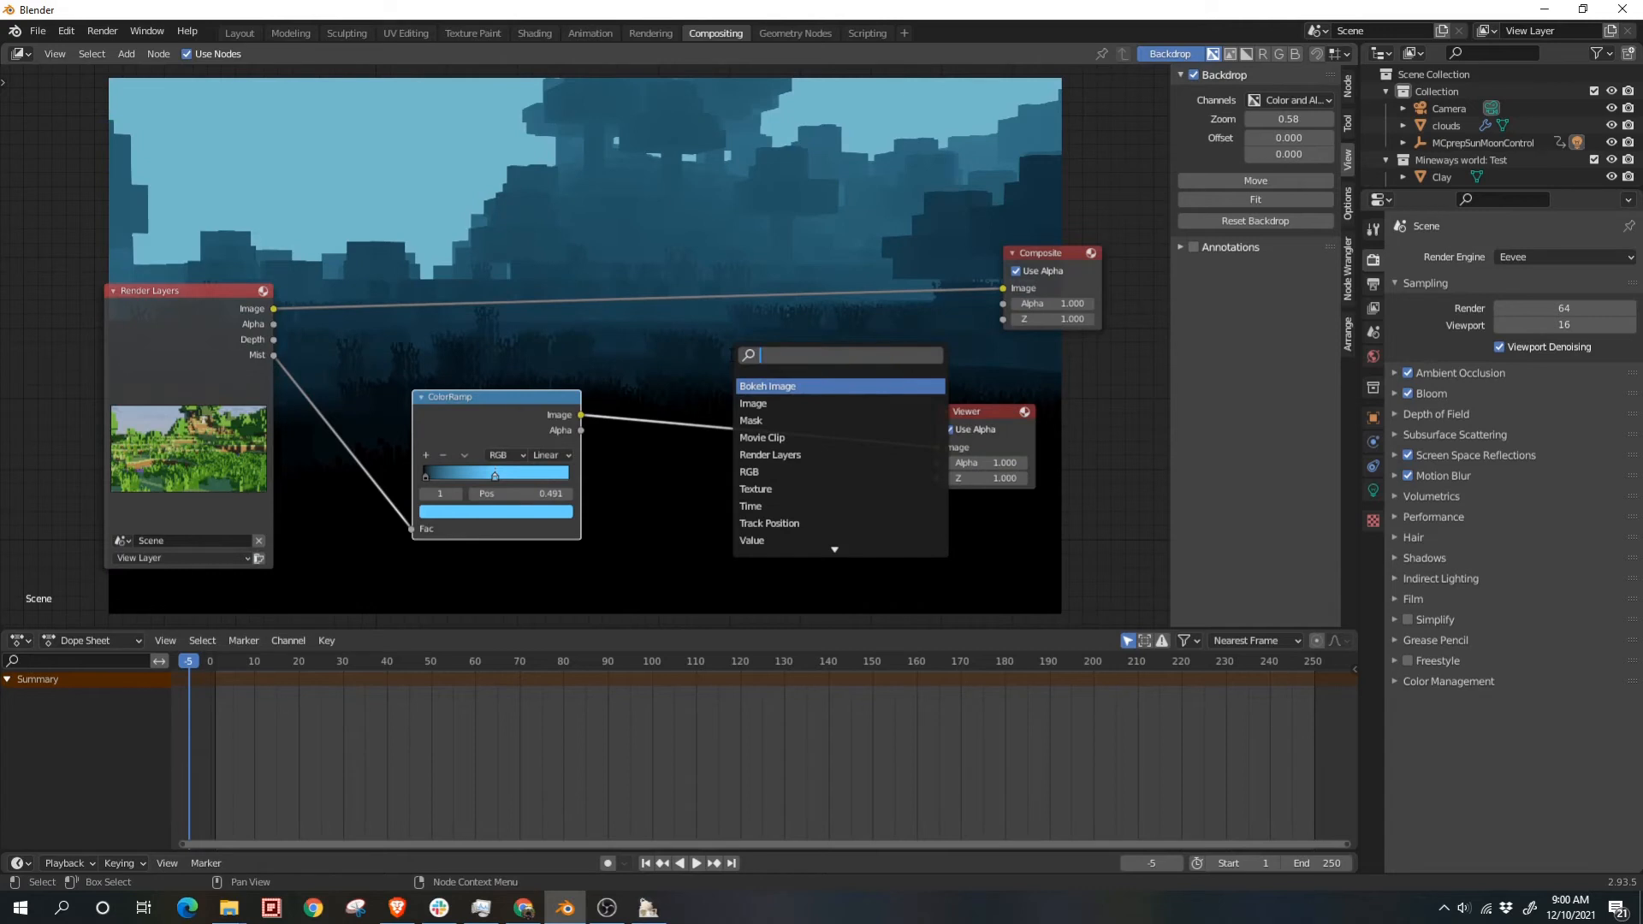
pyautogui.write('mix')
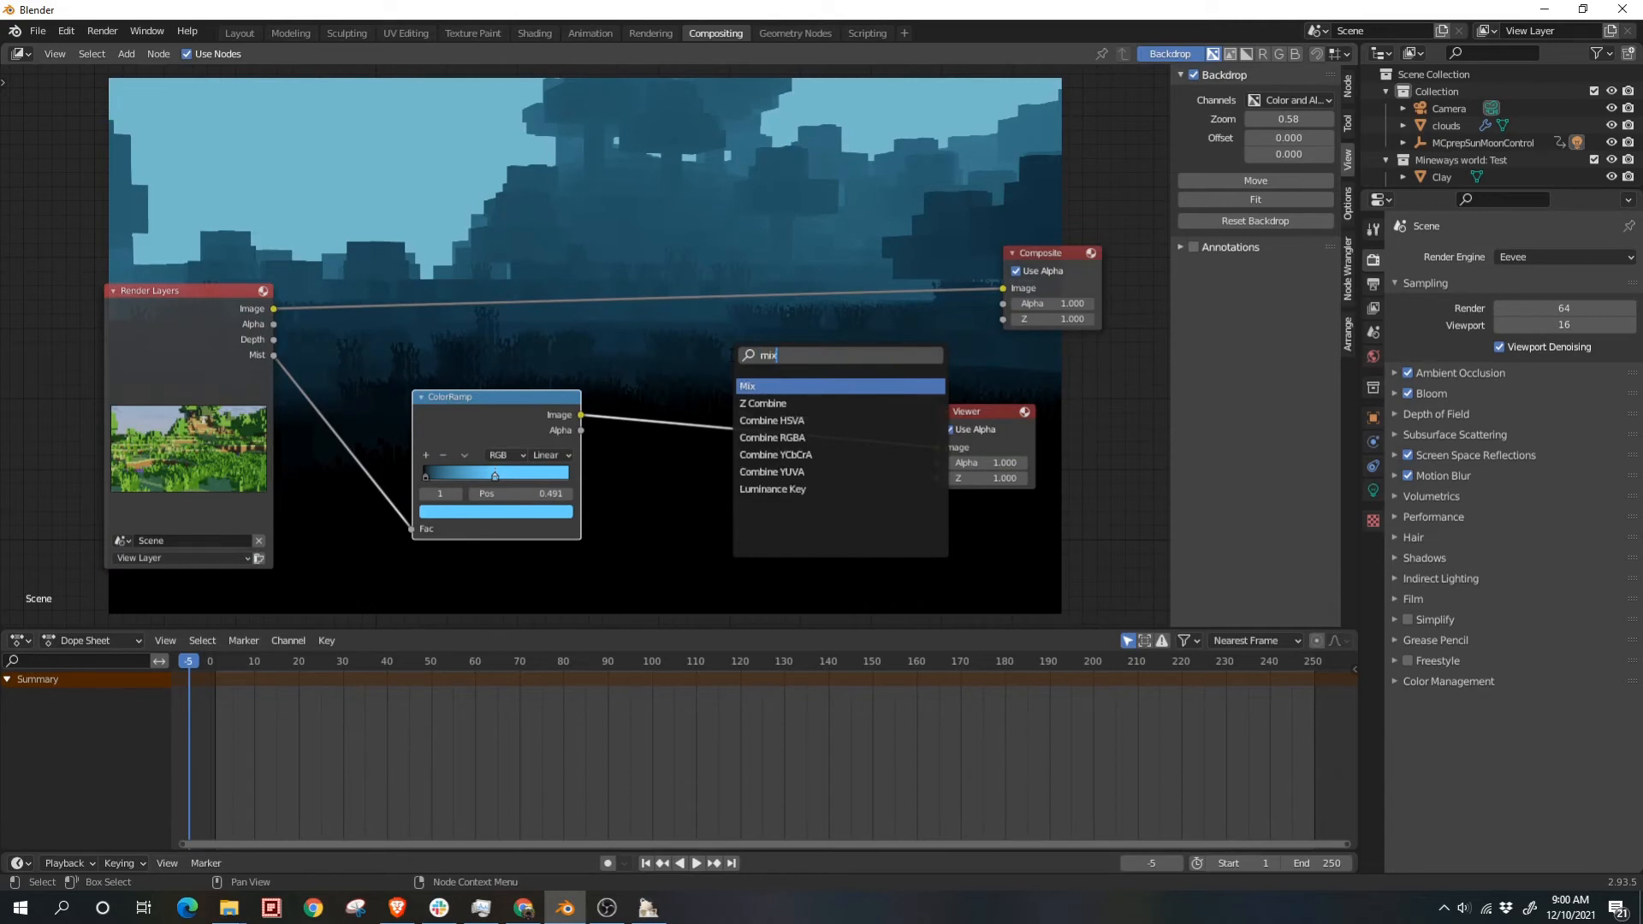
pyautogui.press('Return')
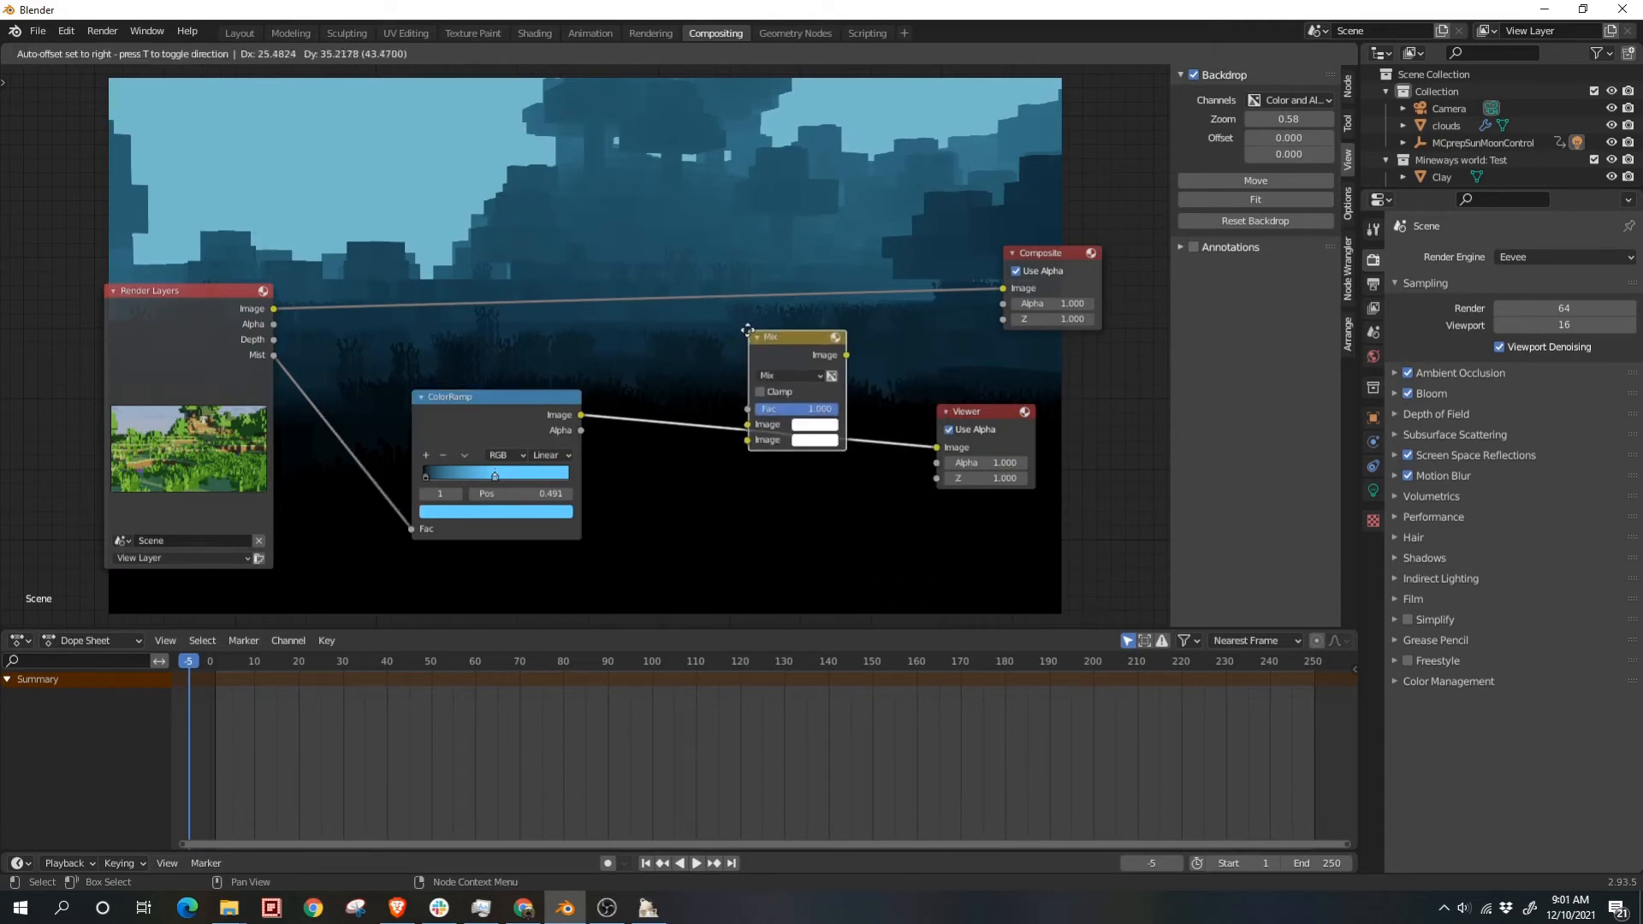
pyautogui.click(750, 335)
pyautogui.moveTo(749, 426); pyautogui.dragTo(749, 438)
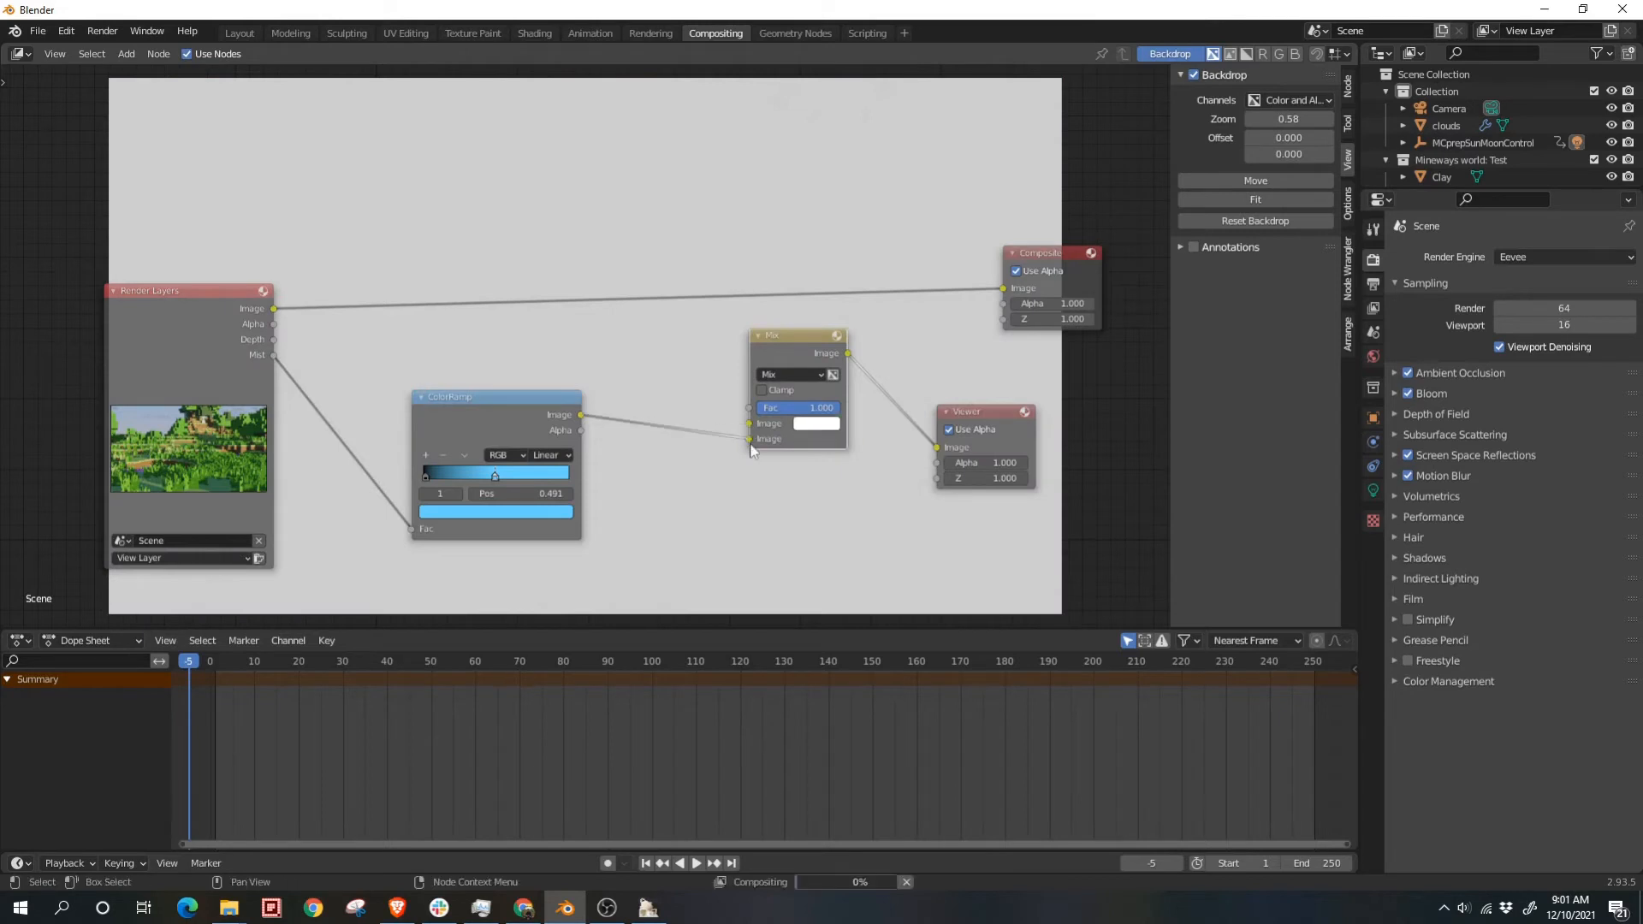
pyautogui.moveTo(273, 309); pyautogui.dragTo(749, 422)
pyautogui.click(794, 337)
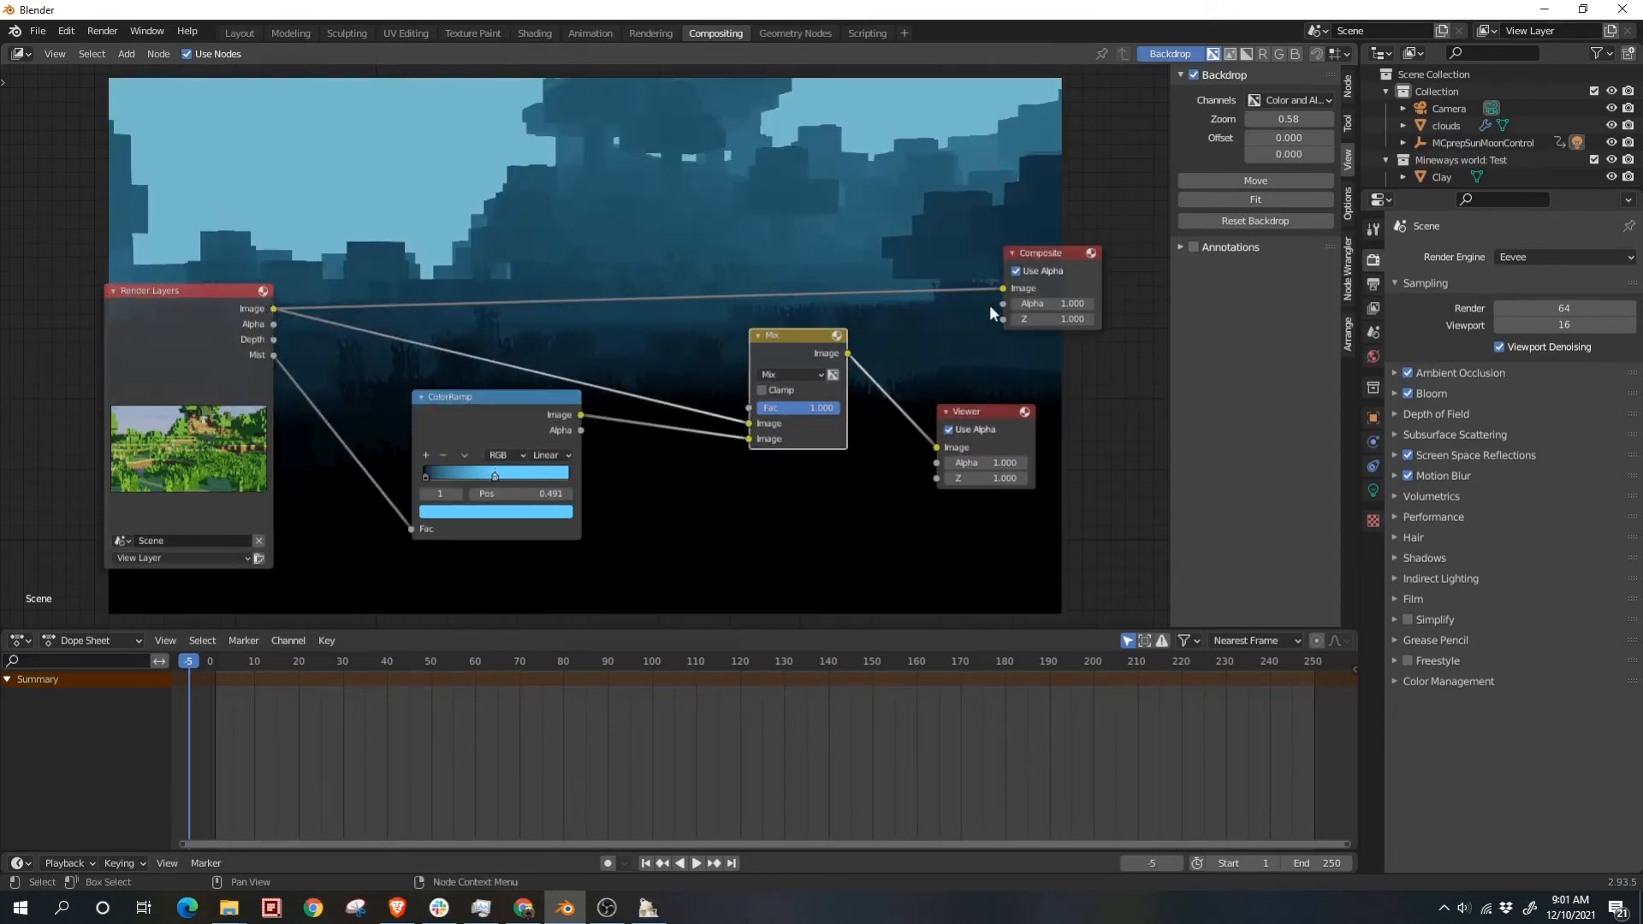
# Step: Keep the Mix node's blending mode on Mix and lower its Fac to 0.633
pyautogui.moveTo(673, 294)
pyautogui.mouseDown(button='middle')
pyautogui.moveTo(717, 245)
pyautogui.moveTo(675, 289)
pyautogui.mouseUp(button='middle')
pyautogui.scroll(1, 709, 252)
pyautogui.click(881, 322)
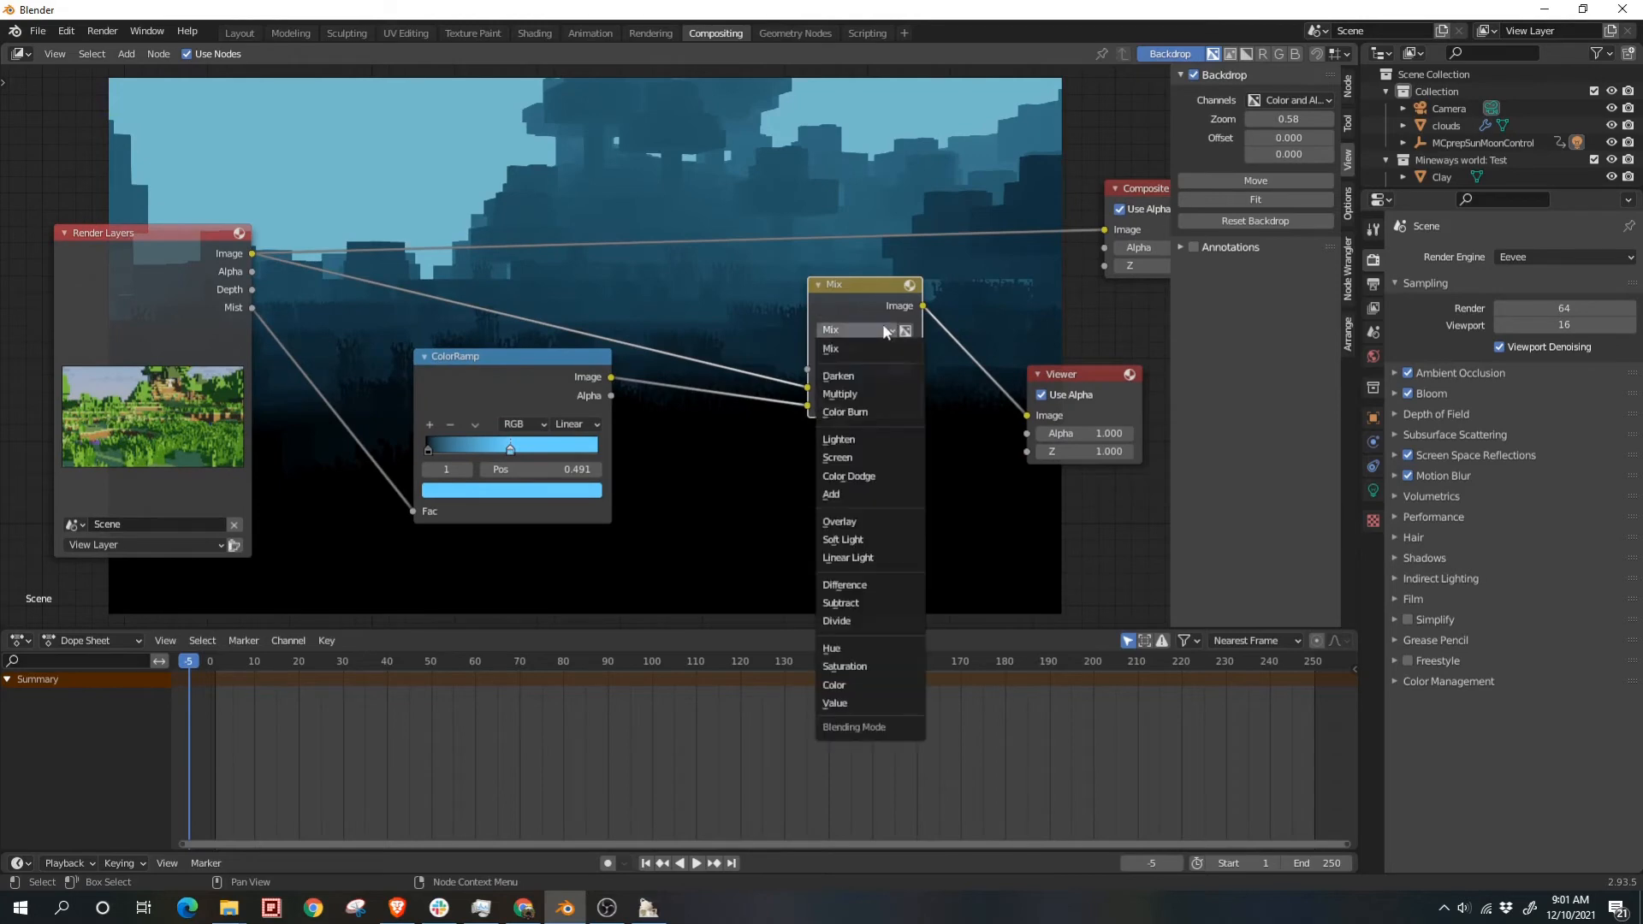
pyautogui.click(875, 339)
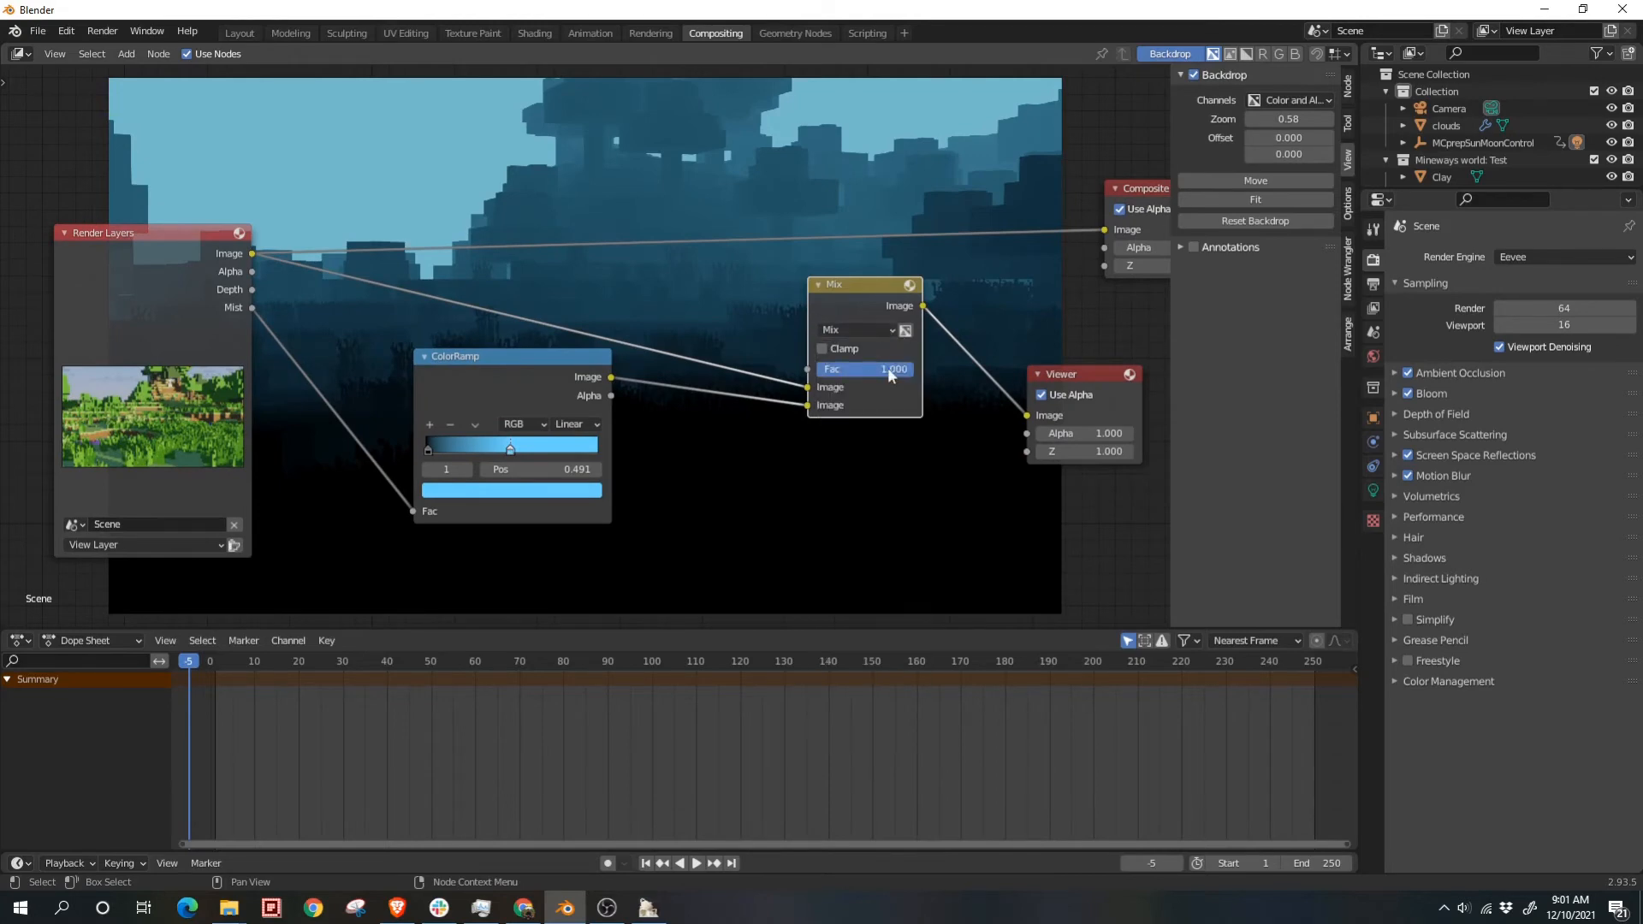
pyautogui.moveTo(887, 367); pyautogui.dragTo(798, 370)
pyautogui.scroll(-2, 850, 374)
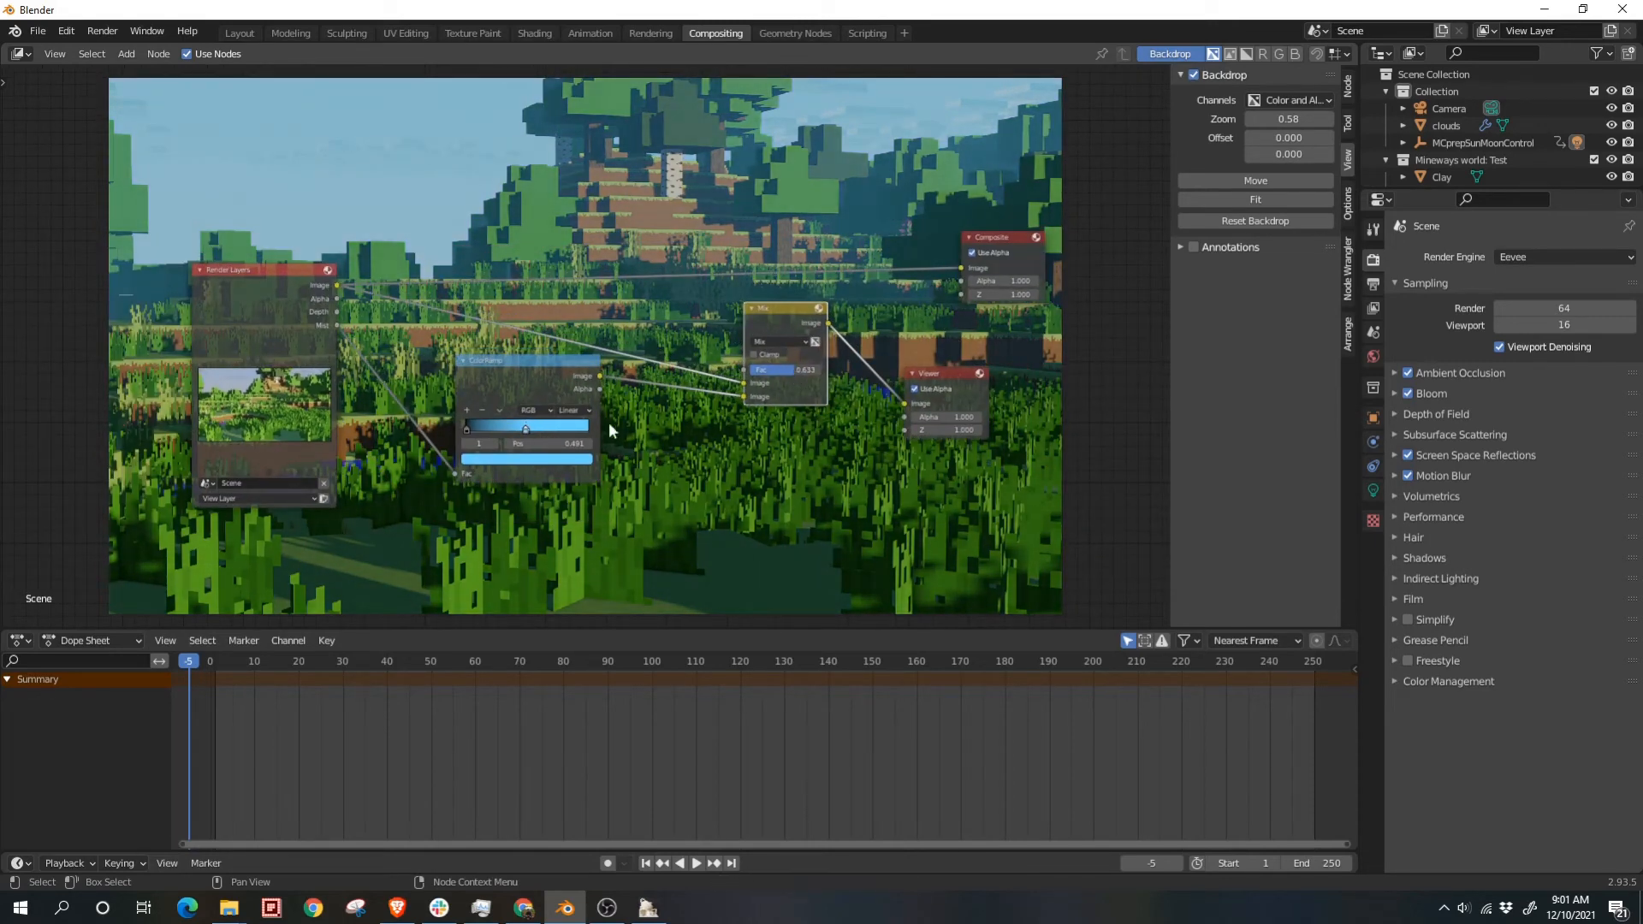
# Step: Adjust the ColorRamp stops, placing the blue one at position 0.436 and the black one at 0.027
pyautogui.moveTo(523, 428); pyautogui.dragTo(470, 426)
pyautogui.click(464, 430)
pyautogui.scroll(2, 481, 428)
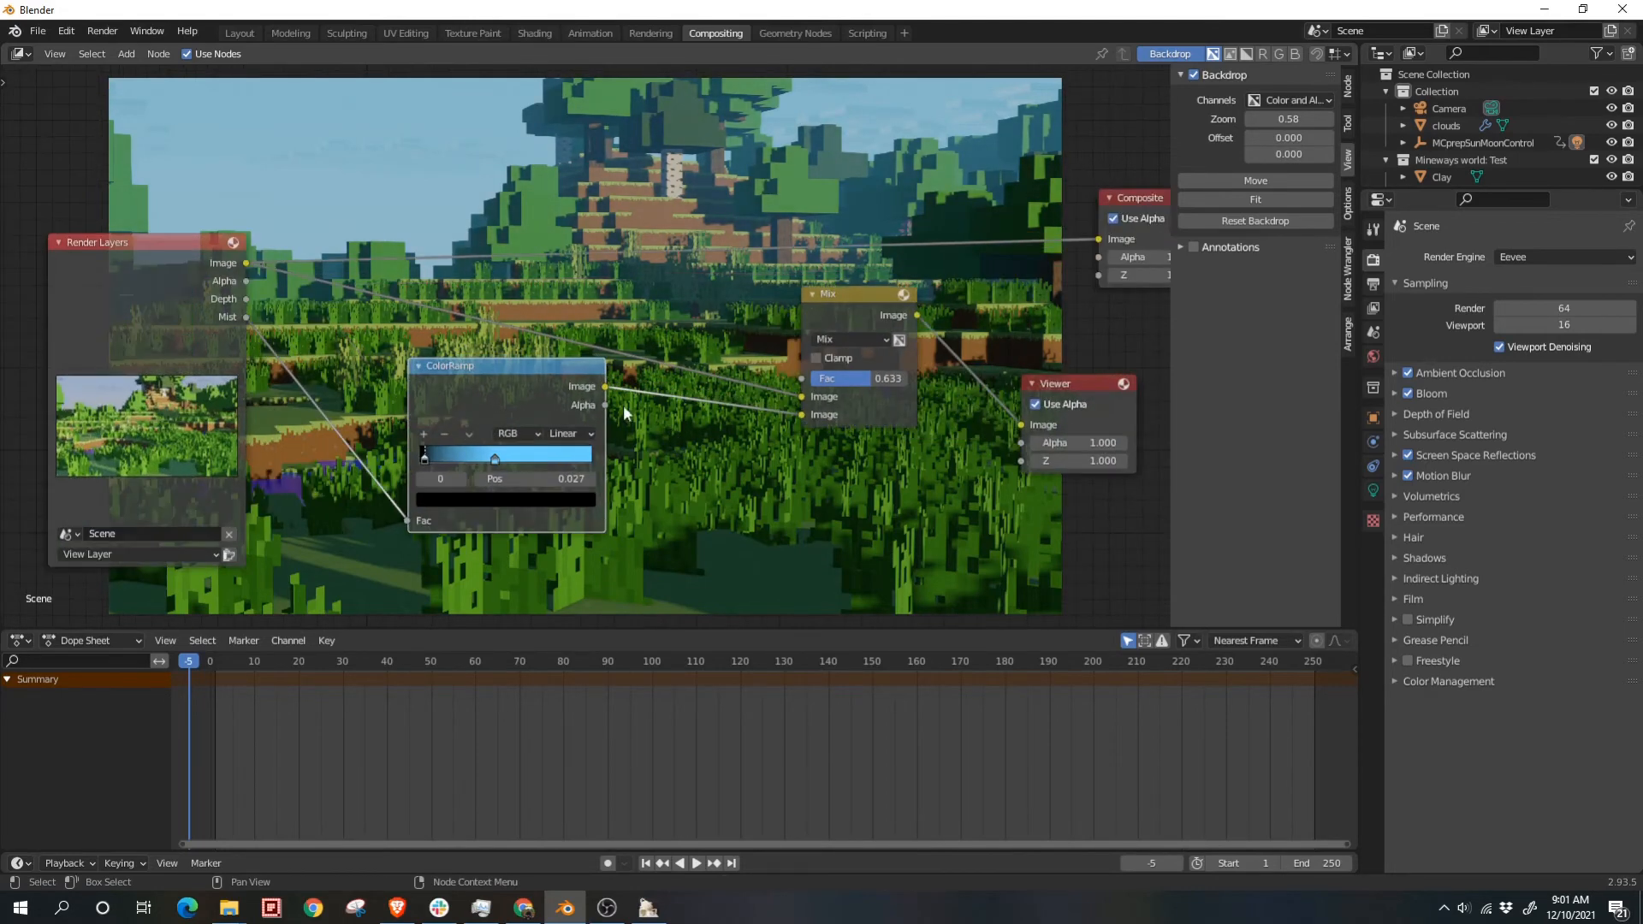
pyautogui.click(527, 399)
# Step: Insert a Color Balance node after the Render Layers image, place it above the ColorRamp, and connect it to the Mix node's first Image input
pyautogui.scroll(-1, 781, 330)
pyautogui.moveTo(779, 334); pyautogui.dragTo(709, 424, button='middle')
pyautogui.moveTo(827, 344); pyautogui.dragTo(838, 368)
pyautogui.moveTo(414, 328); pyautogui.dragTo(488, 348, button='middle')
pyautogui.hotkey('shift', 'a')
pyautogui.click(541, 346)
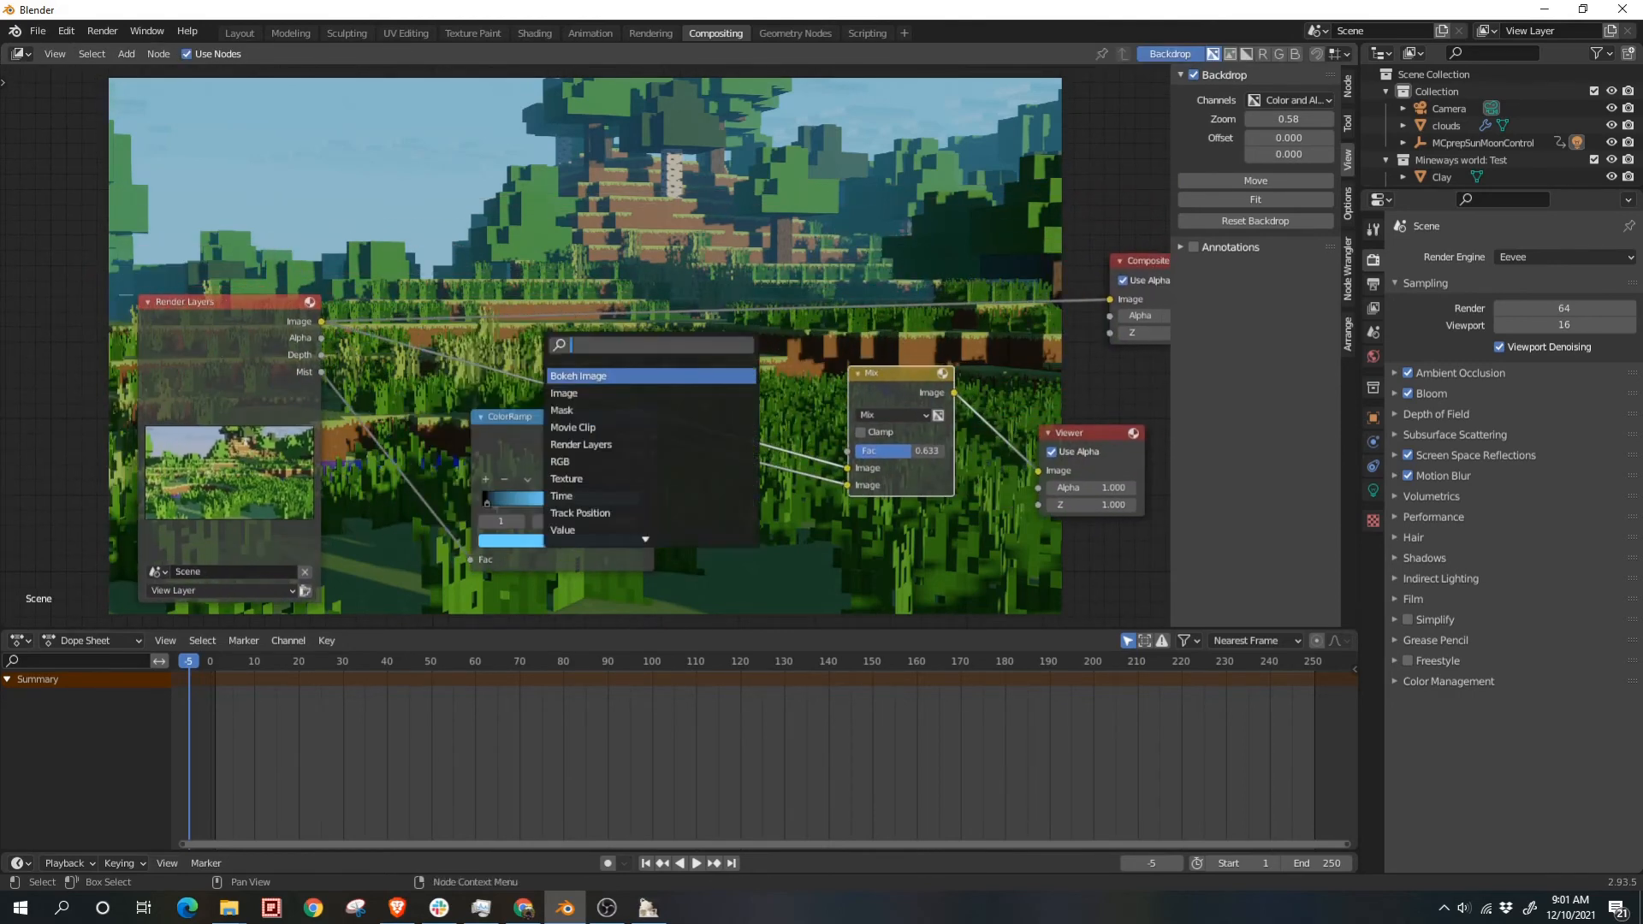
pyautogui.write('colo')
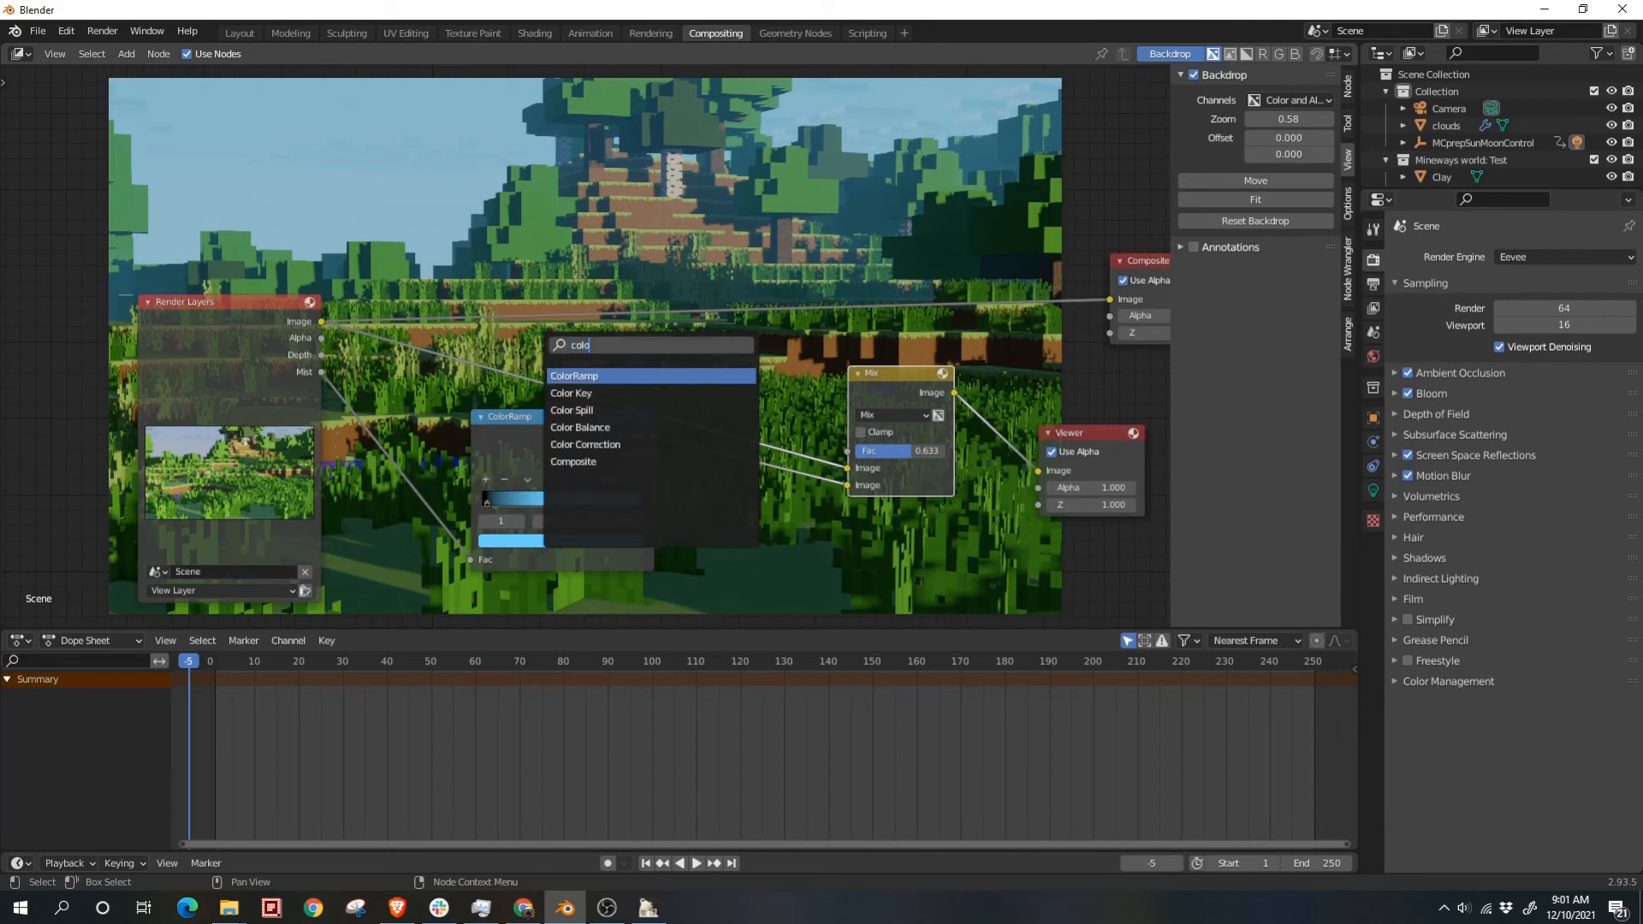
pyautogui.click(580, 427)
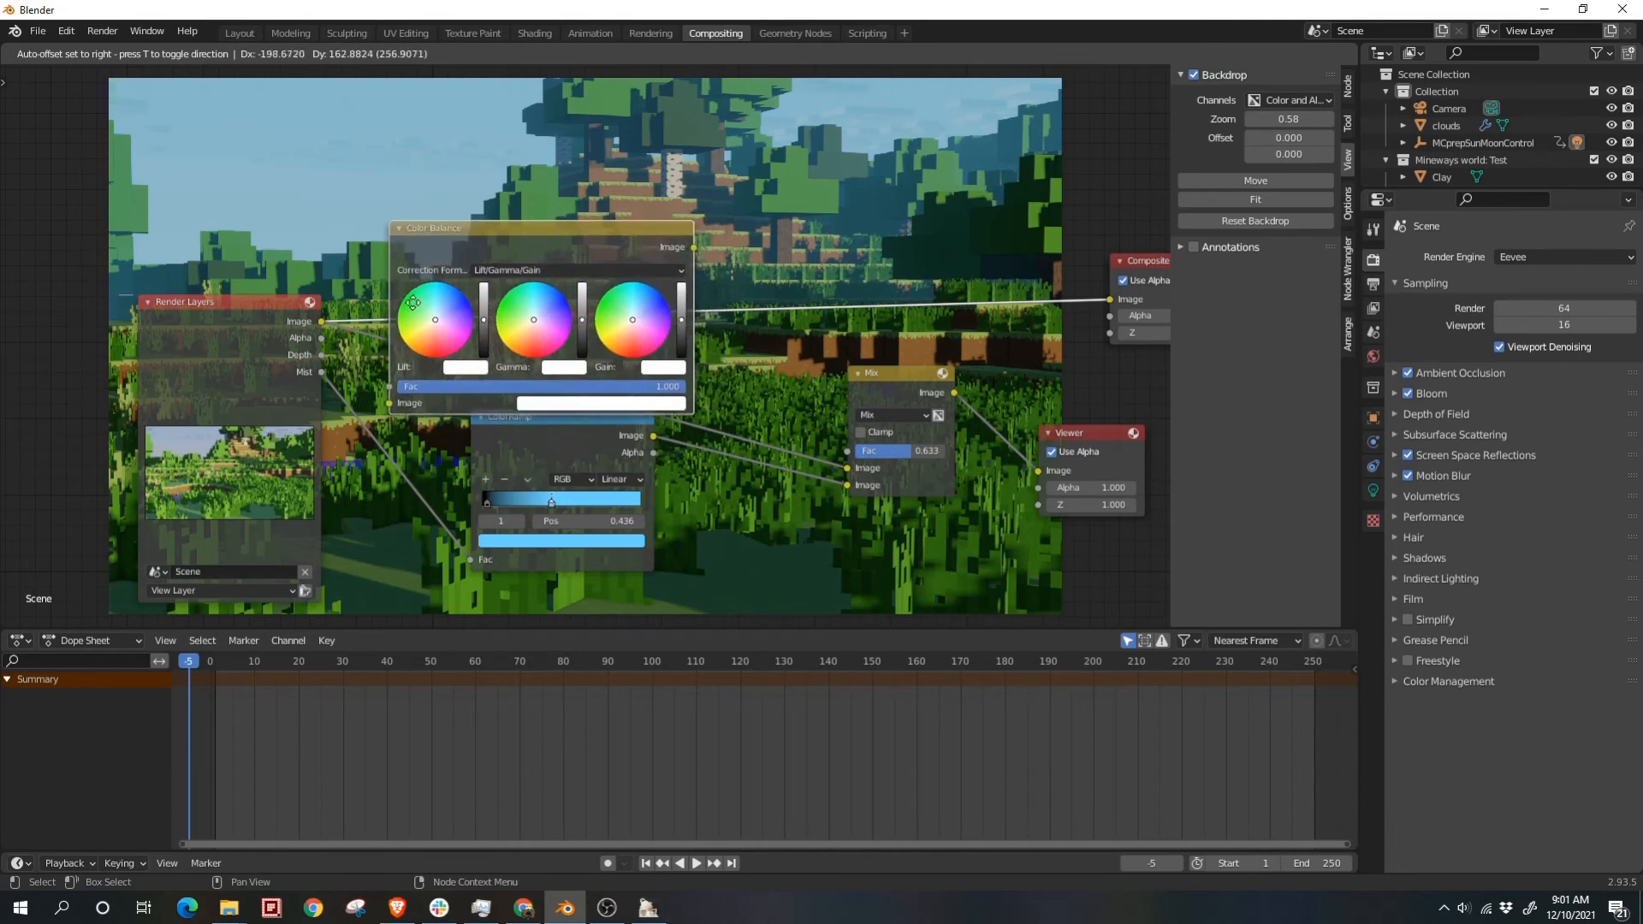
pyautogui.click(408, 342)
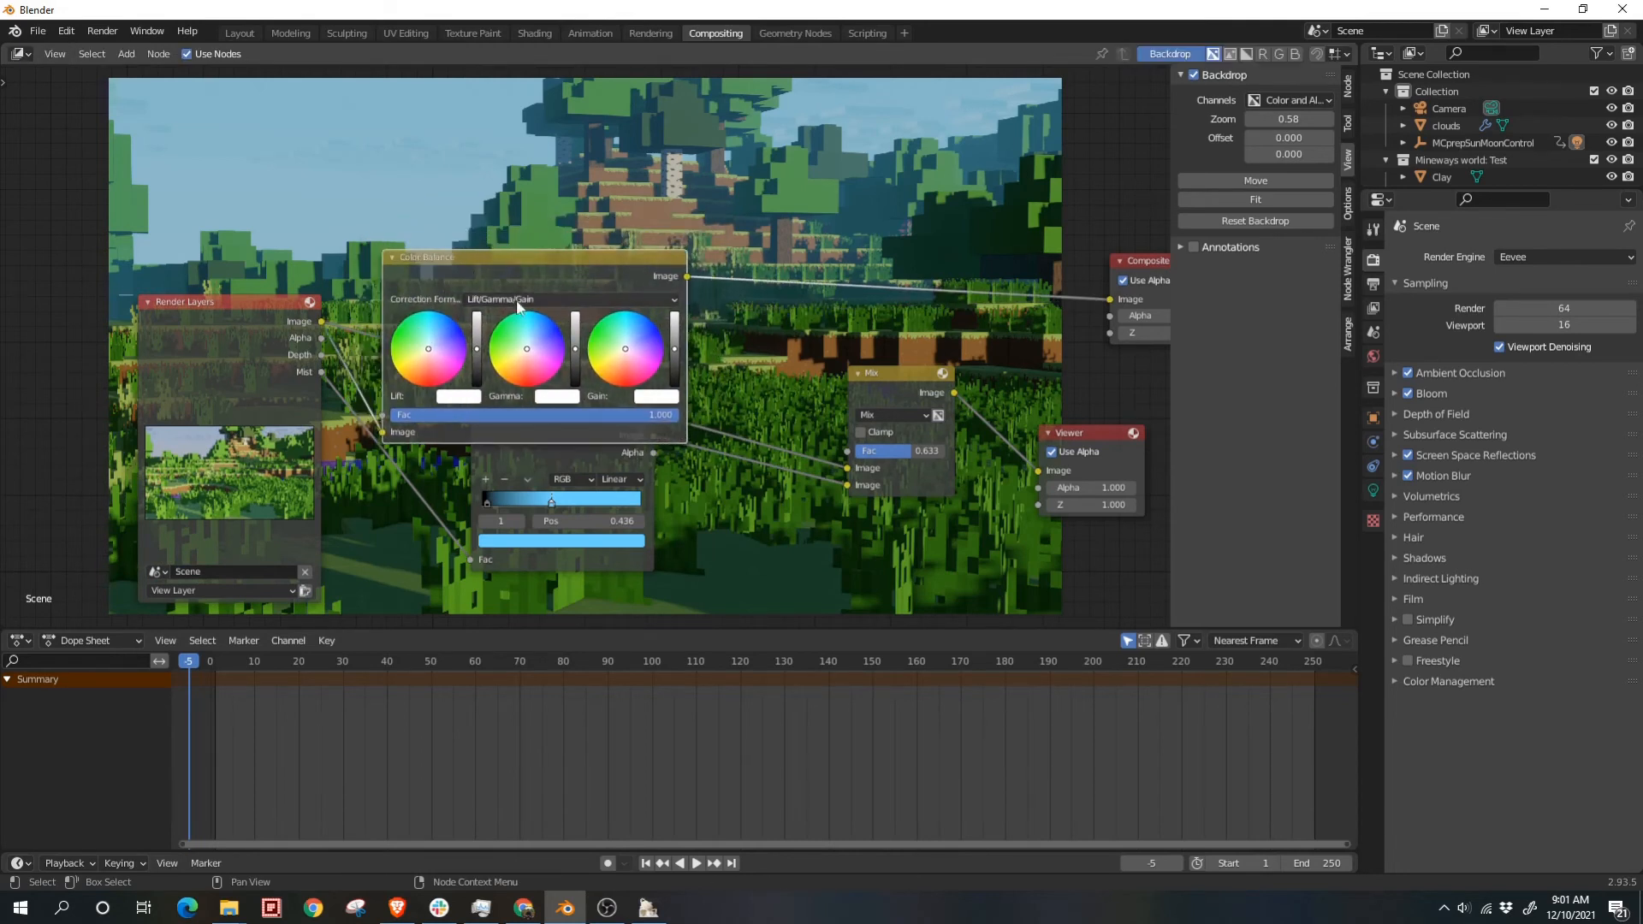
pyautogui.moveTo(519, 306); pyautogui.dragTo(565, 175)
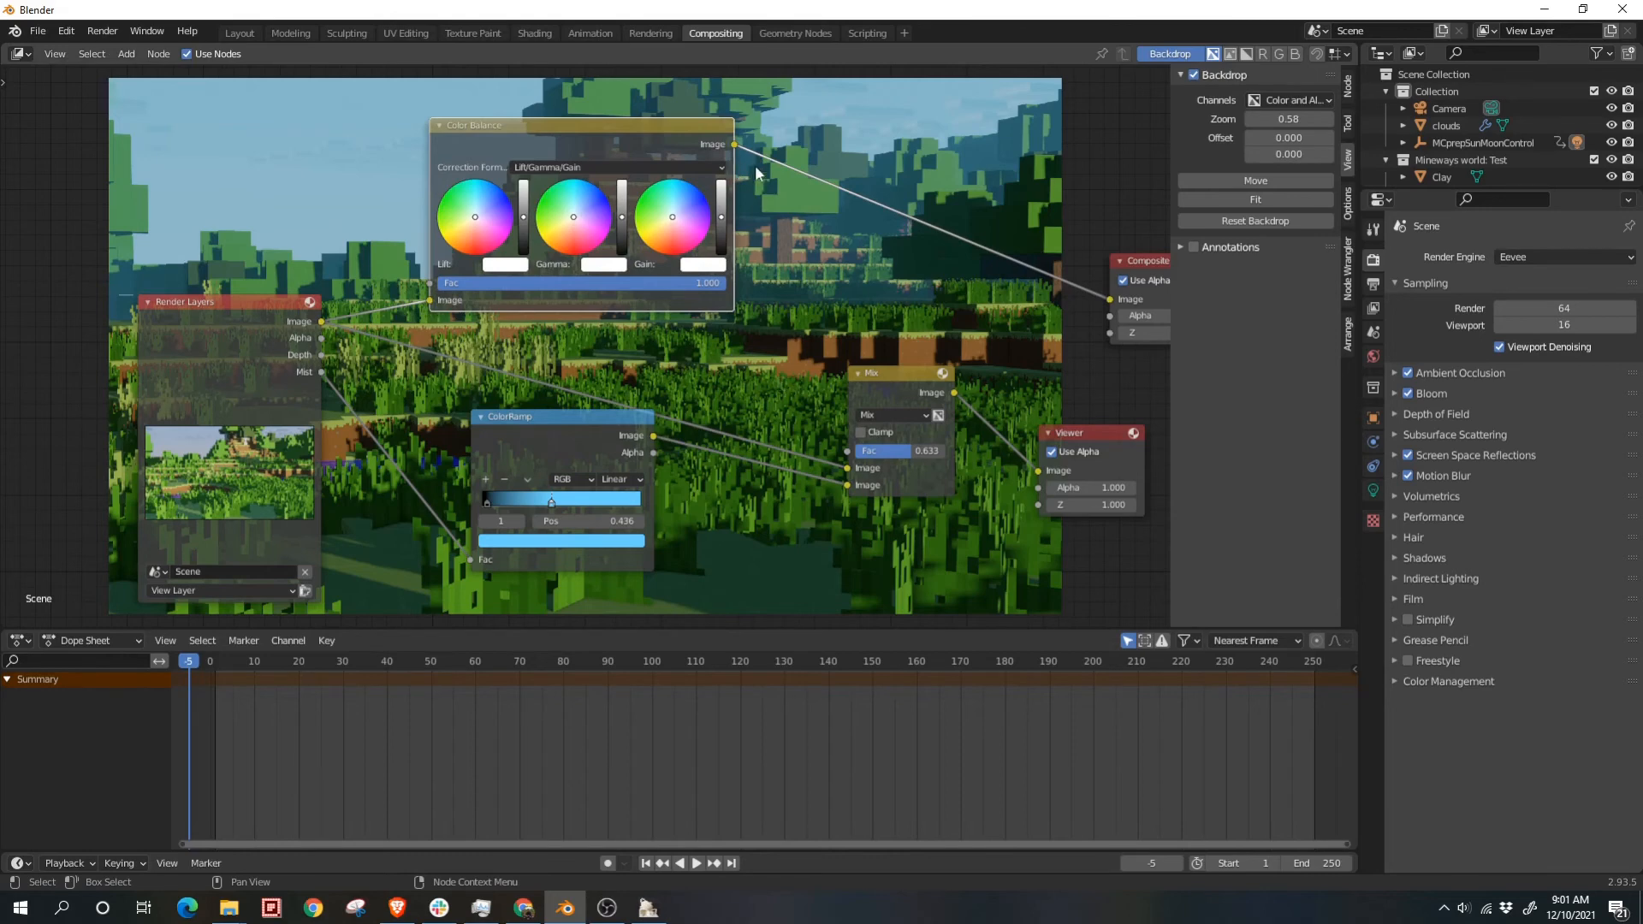
pyautogui.moveTo(734, 143); pyautogui.dragTo(846, 485)
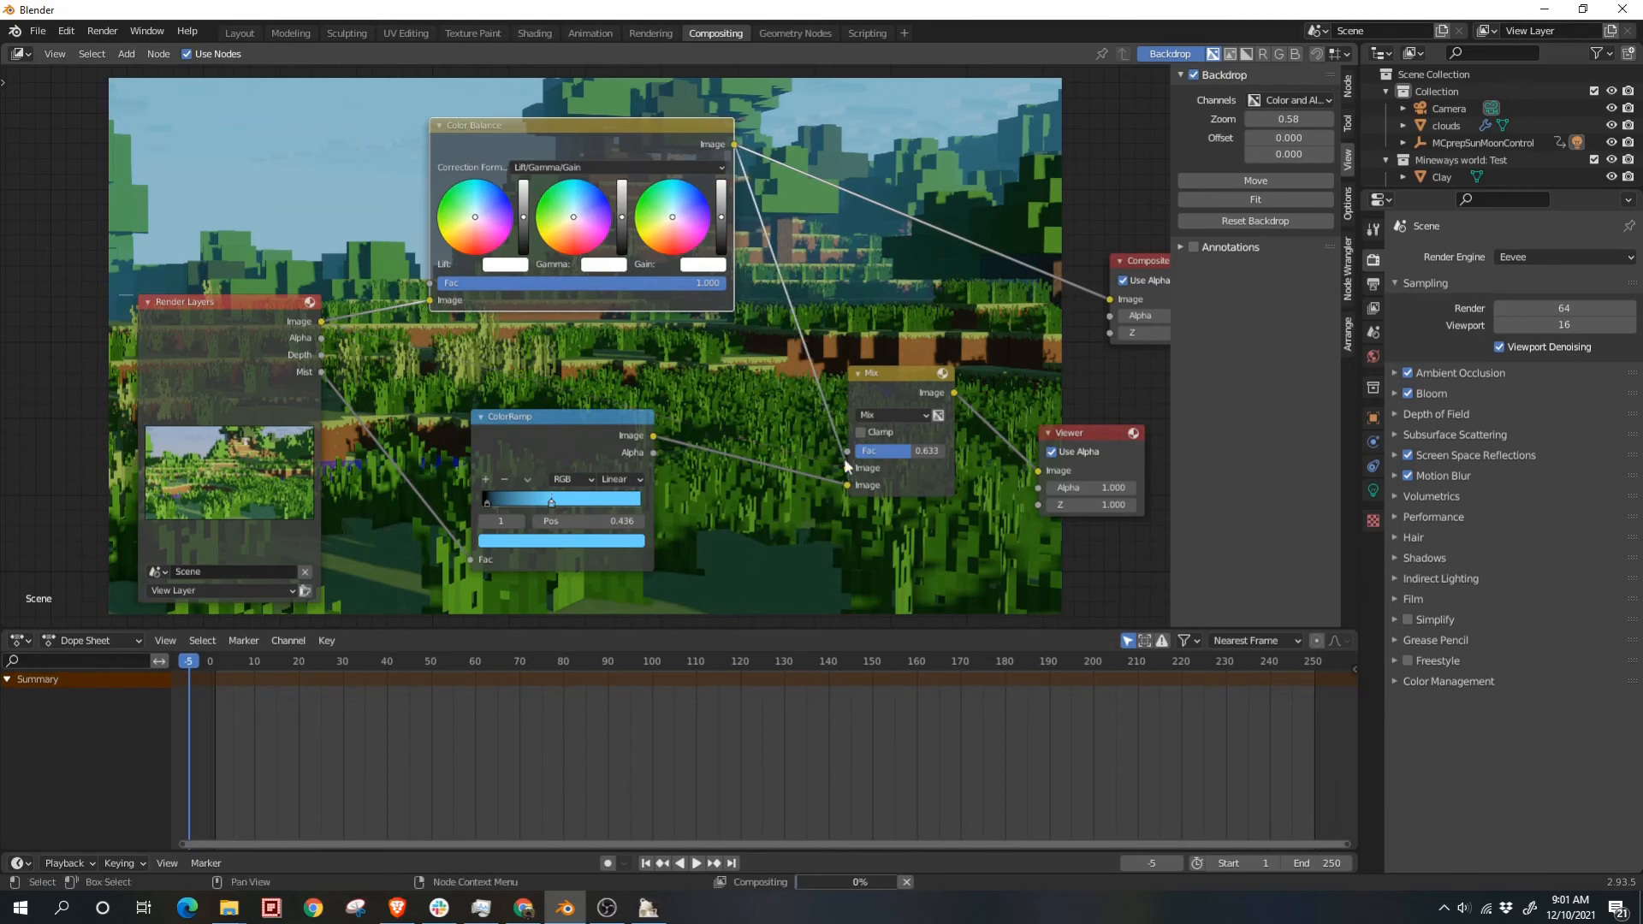
# Step: Add a third ColorRamp stop, move it to position 0.982, and colour it tan
pyautogui.moveTo(825, 209); pyautogui.dragTo(718, 229, button='middle')
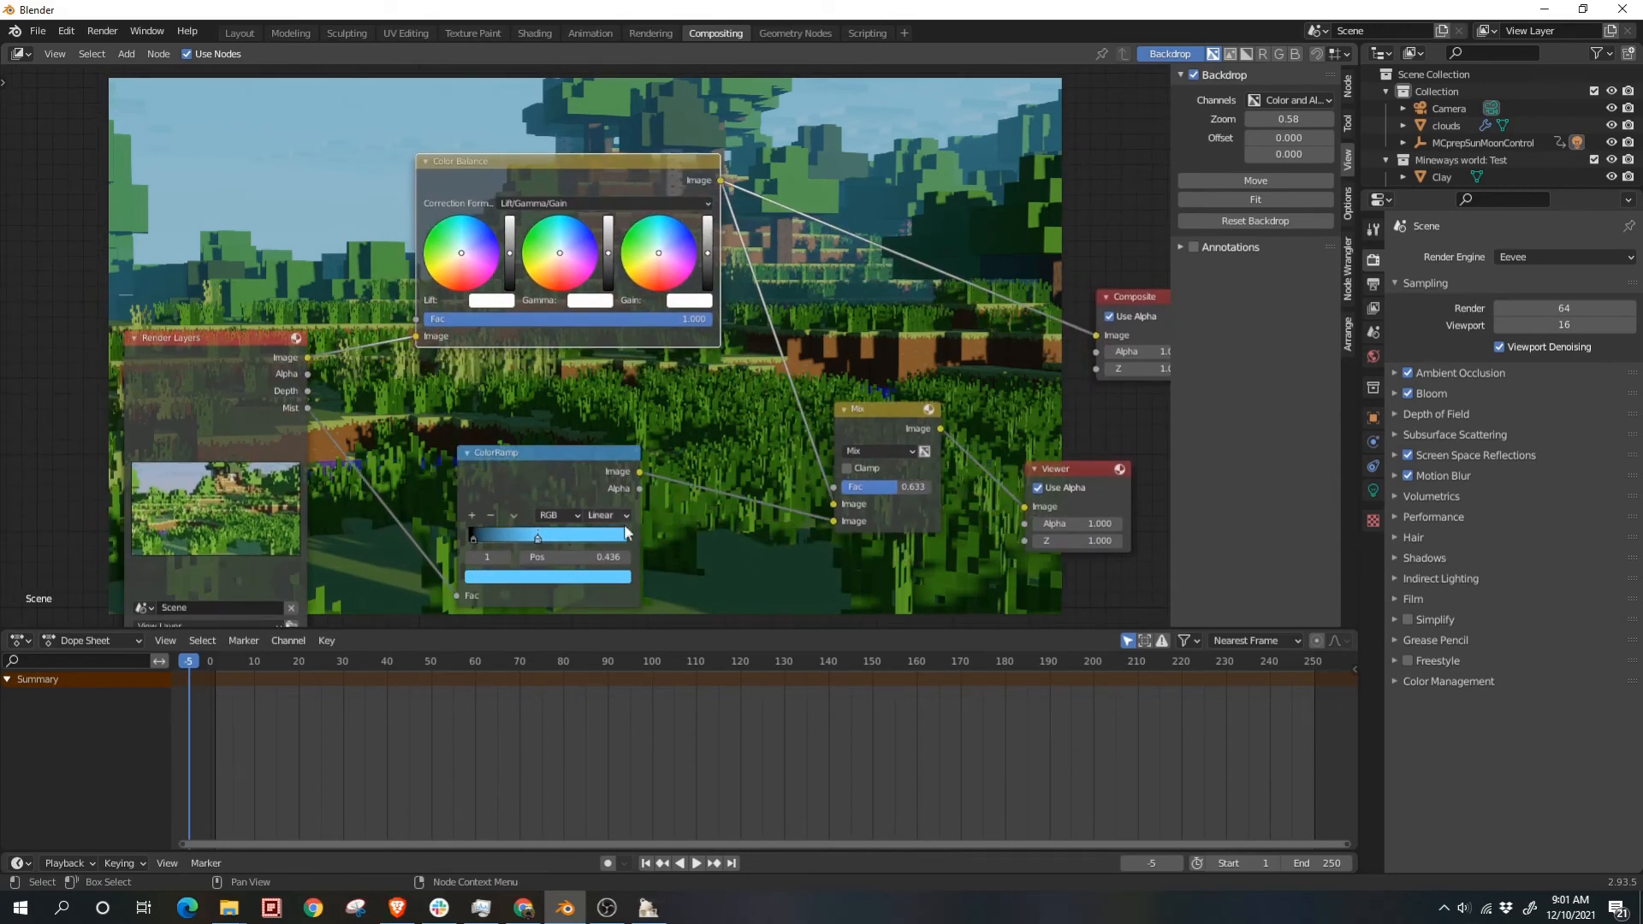
pyautogui.click(471, 515)
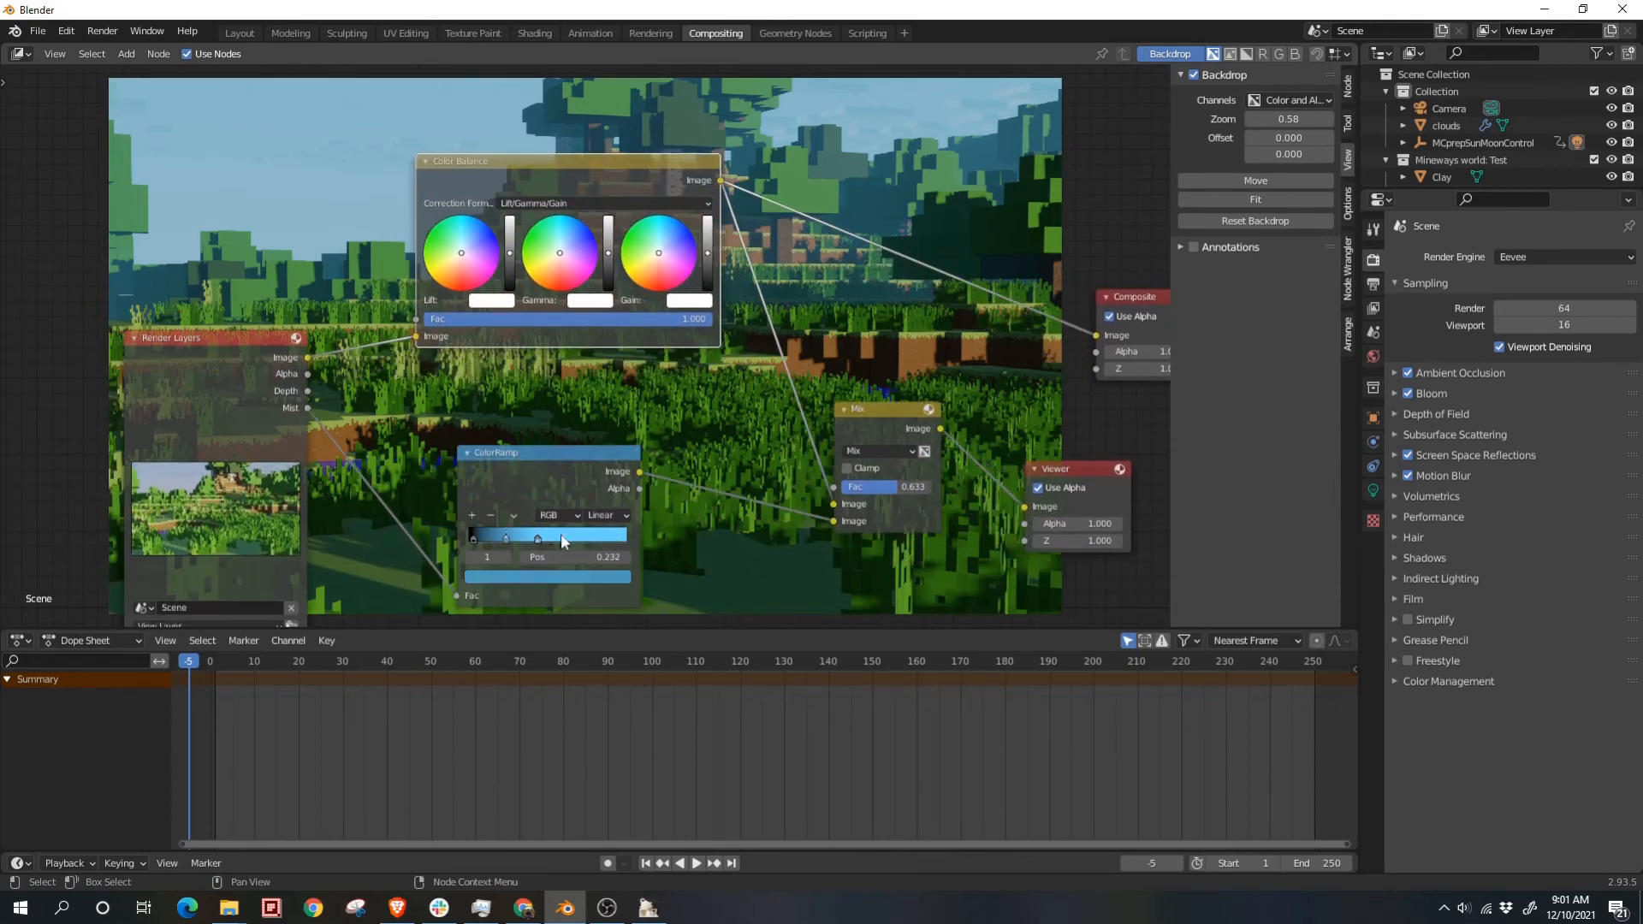
pyautogui.moveTo(508, 539); pyautogui.dragTo(624, 541)
pyautogui.click(589, 576)
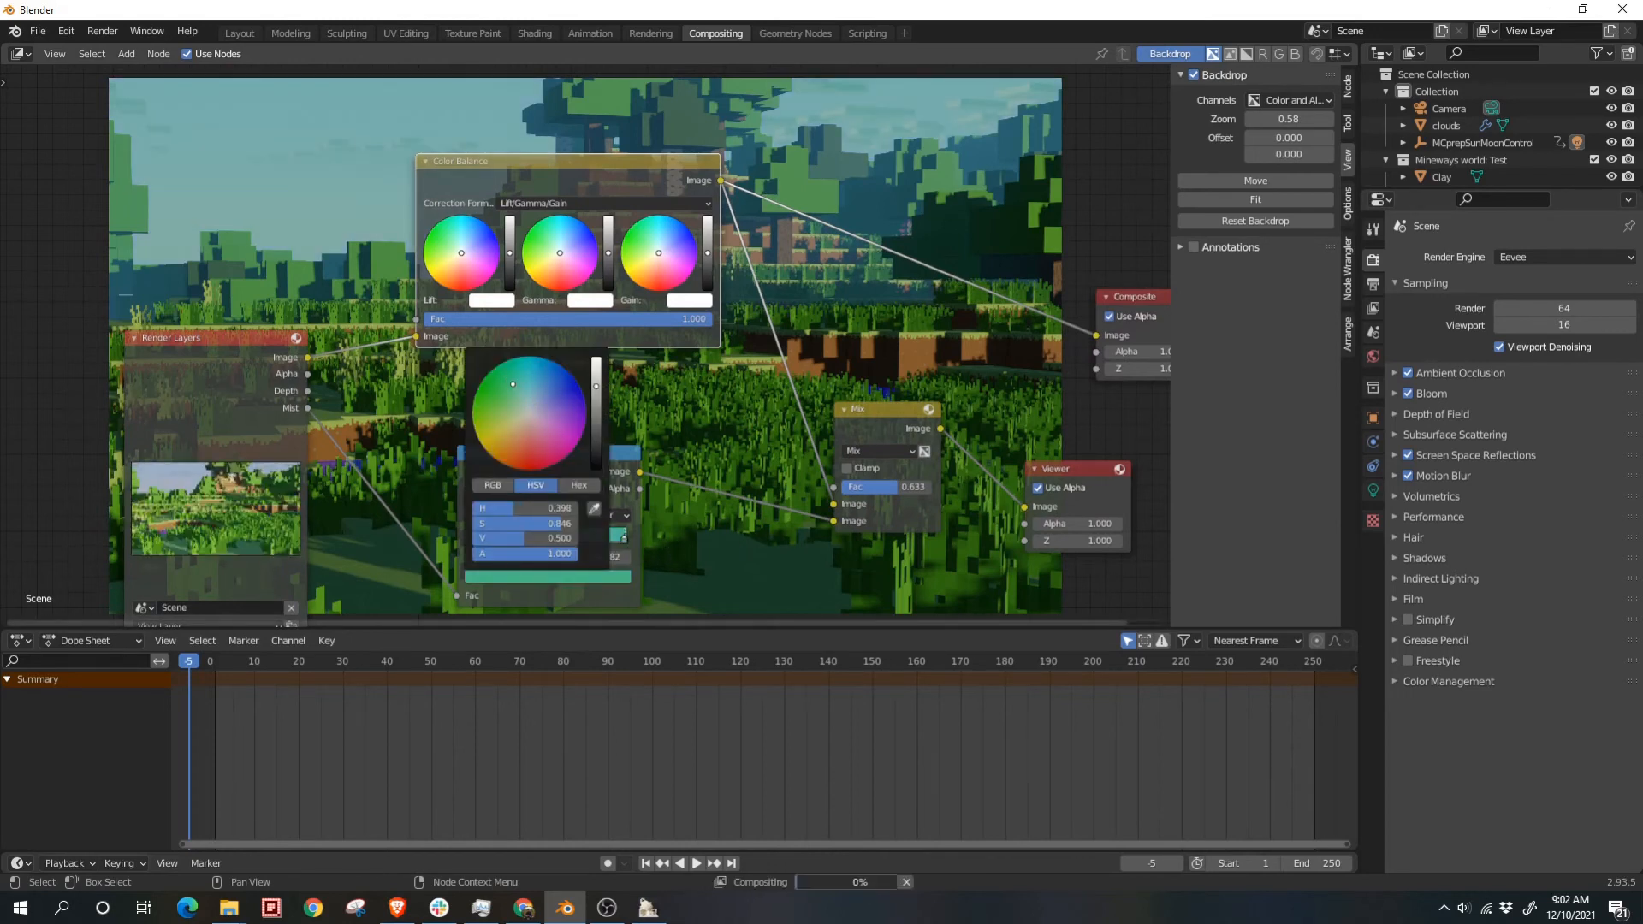
pyautogui.moveTo(505, 380); pyautogui.dragTo(510, 435)
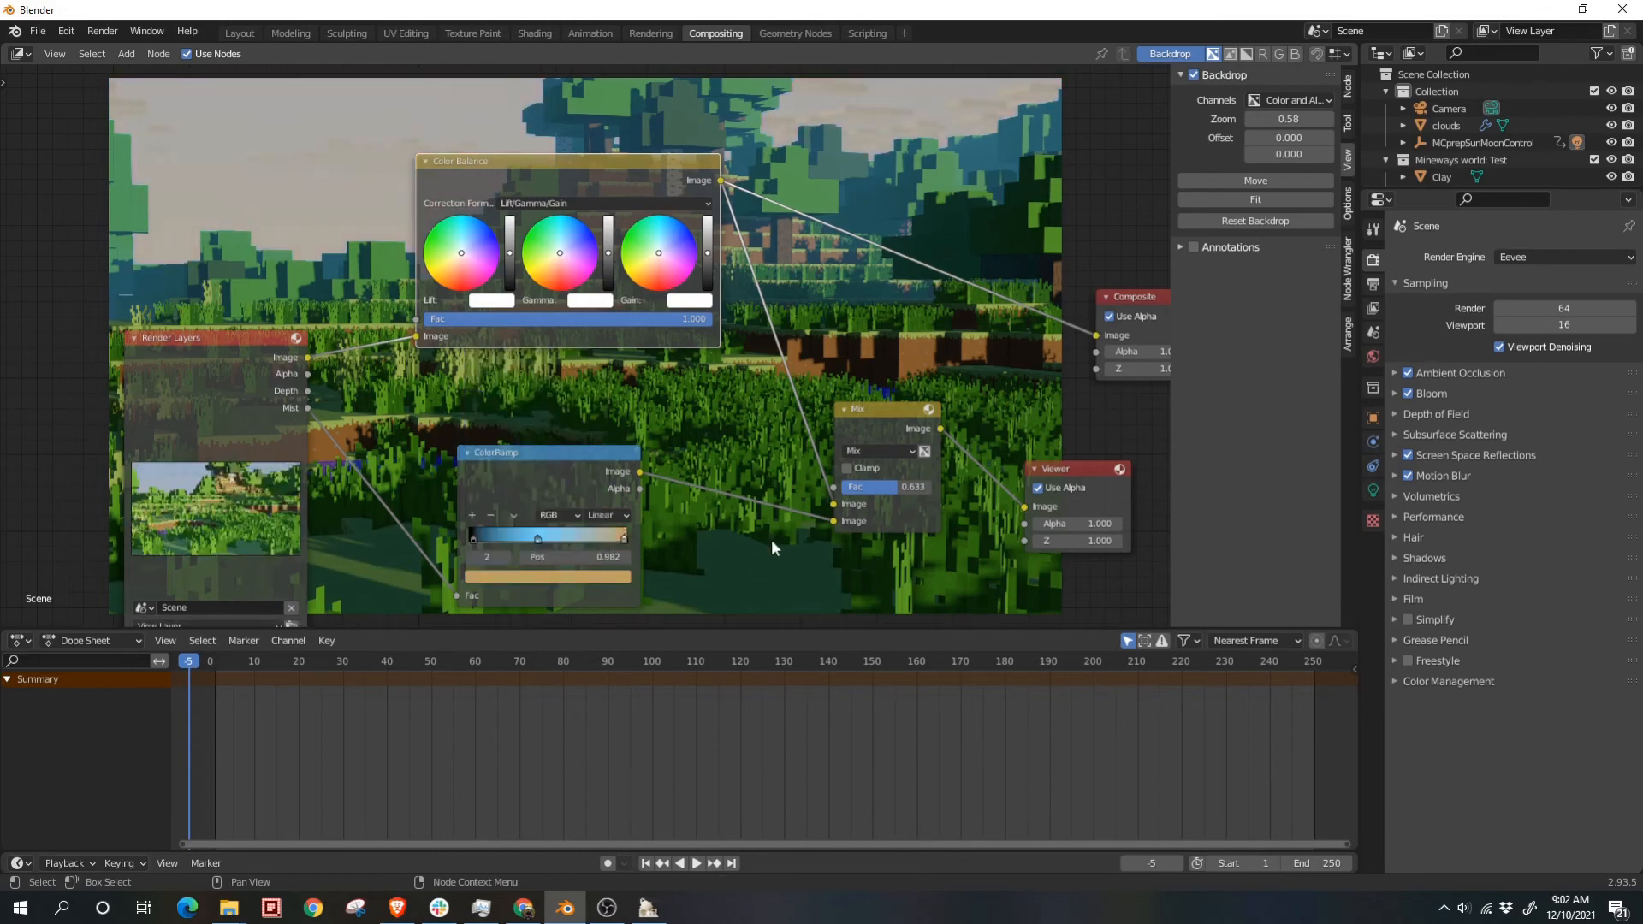
# Step: Try blue and green tints on the ColorRamp's end stop, then delete that stop
pyautogui.moveTo(842, 289)
pyautogui.mouseDown(button='middle')
pyautogui.moveTo(770, 323)
pyautogui.moveTo(851, 269)
pyautogui.moveTo(820, 280)
pyautogui.mouseUp(button='middle')
pyautogui.moveTo(516, 525)
pyautogui.mouseDown()
pyautogui.moveTo(485, 530)
pyautogui.moveTo(567, 537)
pyautogui.moveTo(507, 537)
pyautogui.mouseUp()
pyautogui.scroll(-2, 791, 260)
pyautogui.moveTo(791, 260); pyautogui.dragTo(714, 274, button='middle')
pyautogui.click(551, 507)
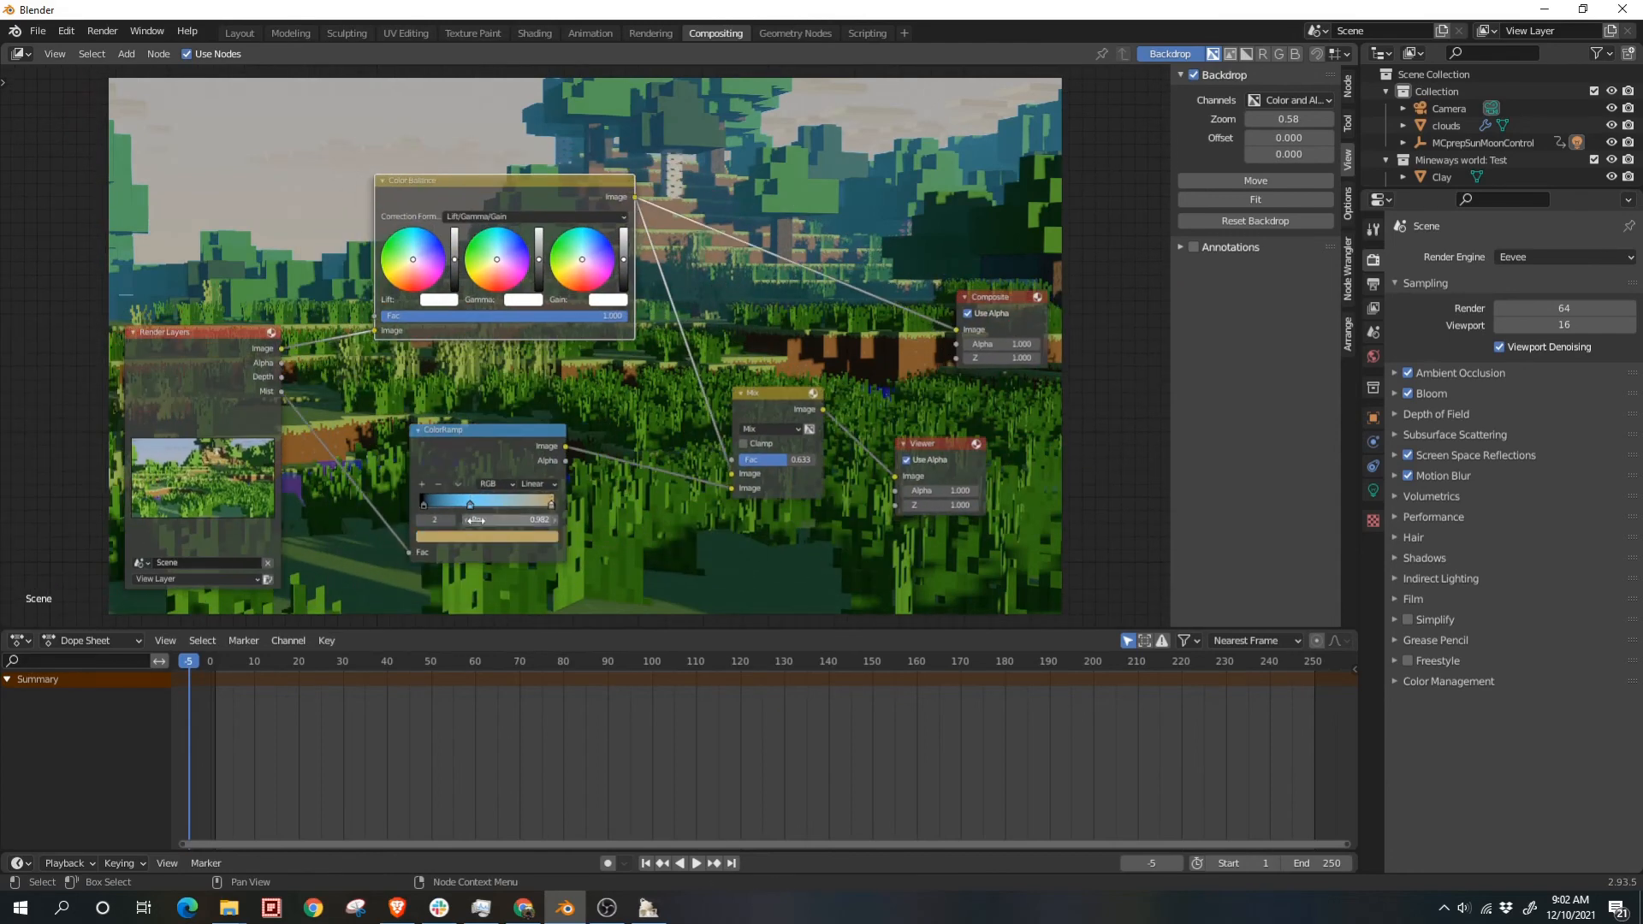
pyautogui.click(475, 537)
pyautogui.click(484, 380)
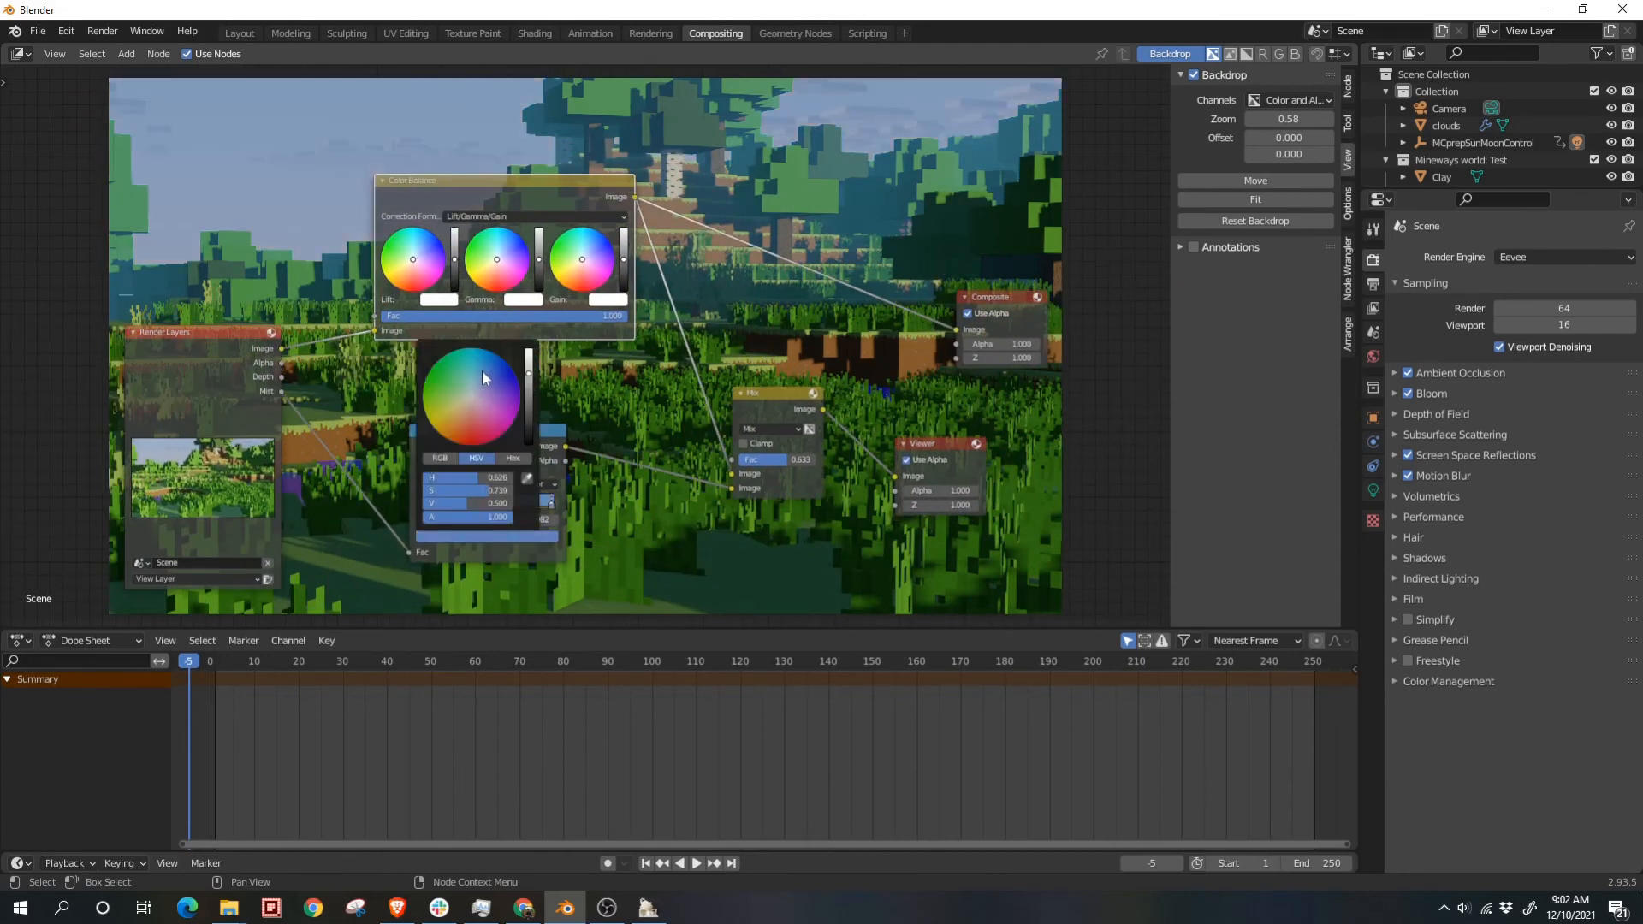
pyautogui.moveTo(485, 384); pyautogui.dragTo(448, 387)
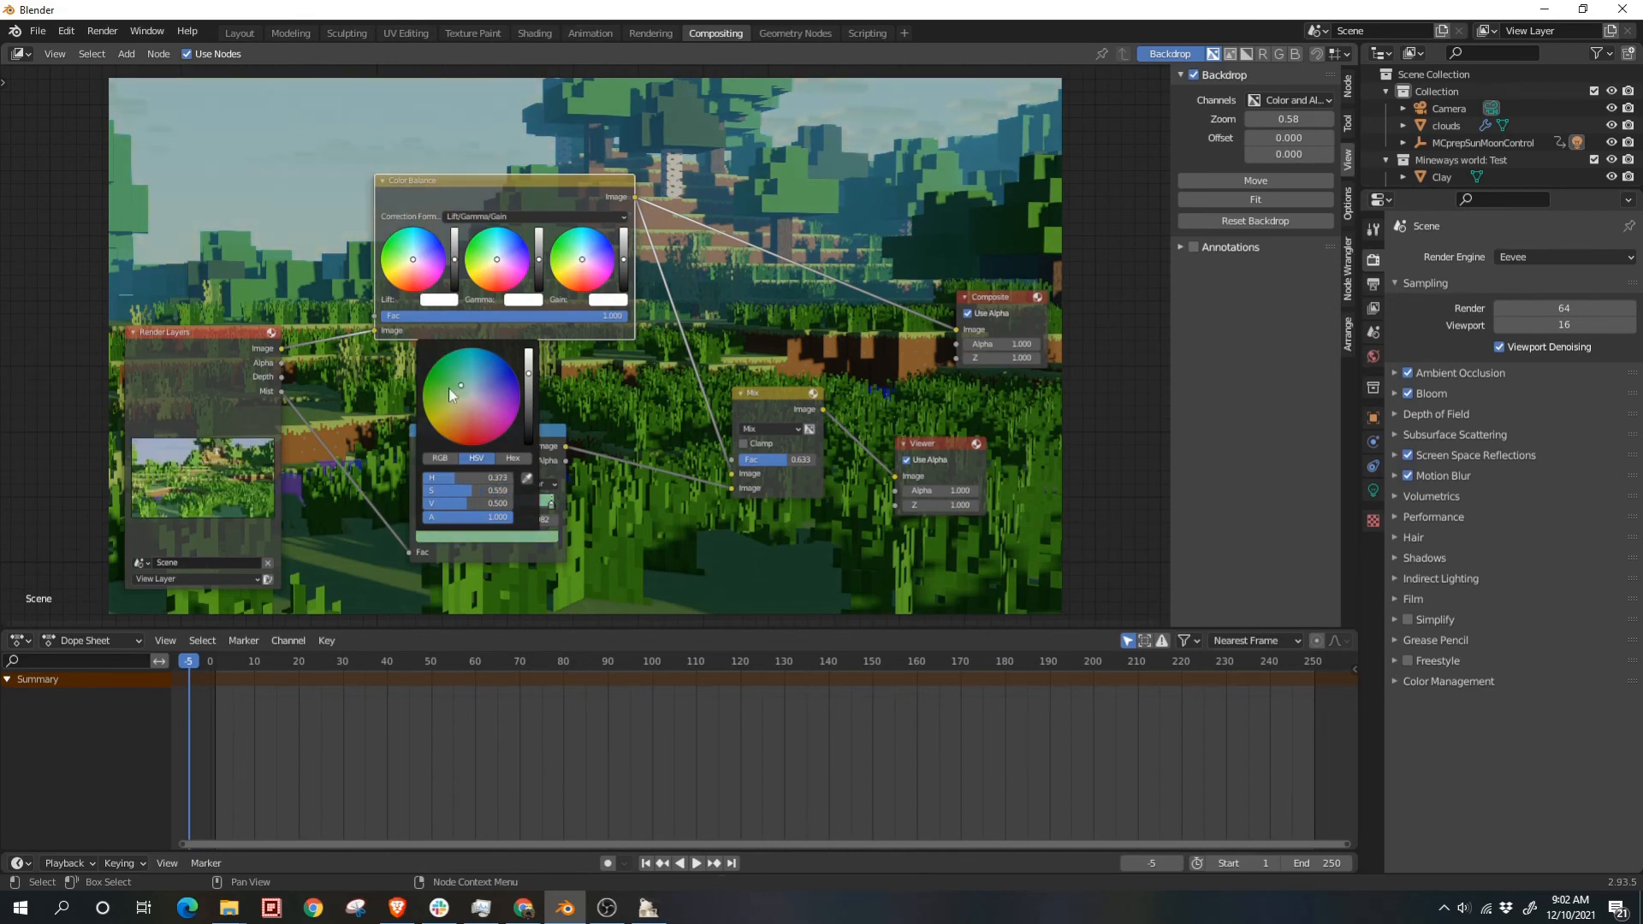
pyautogui.moveTo(701, 490); pyautogui.dragTo(740, 501, button='middle')
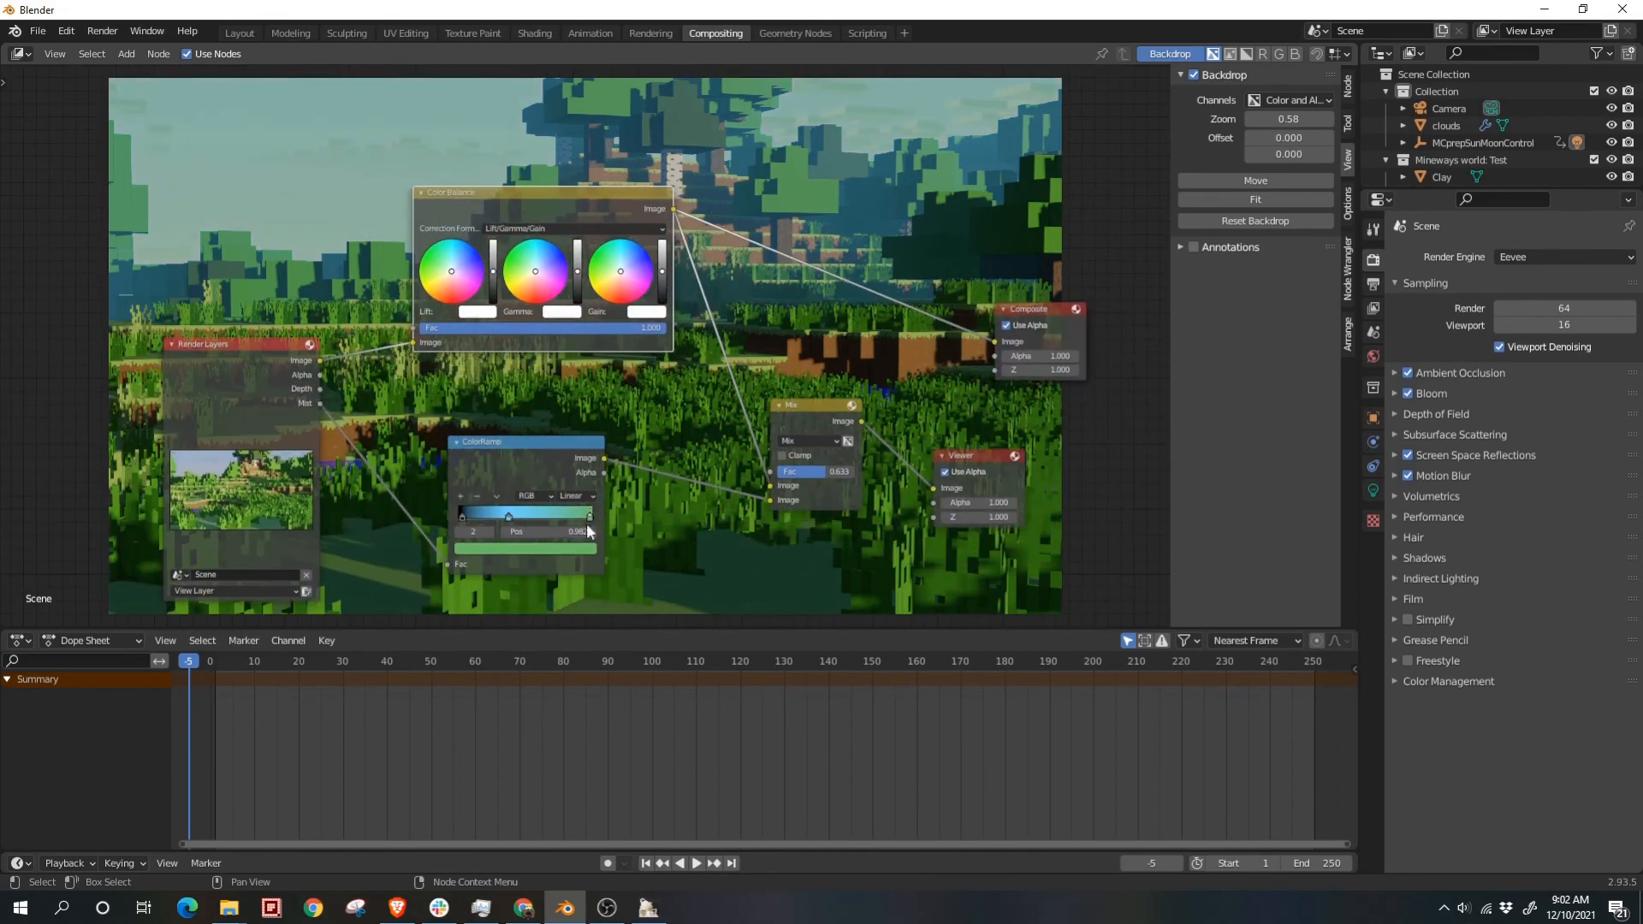
pyautogui.click(478, 497)
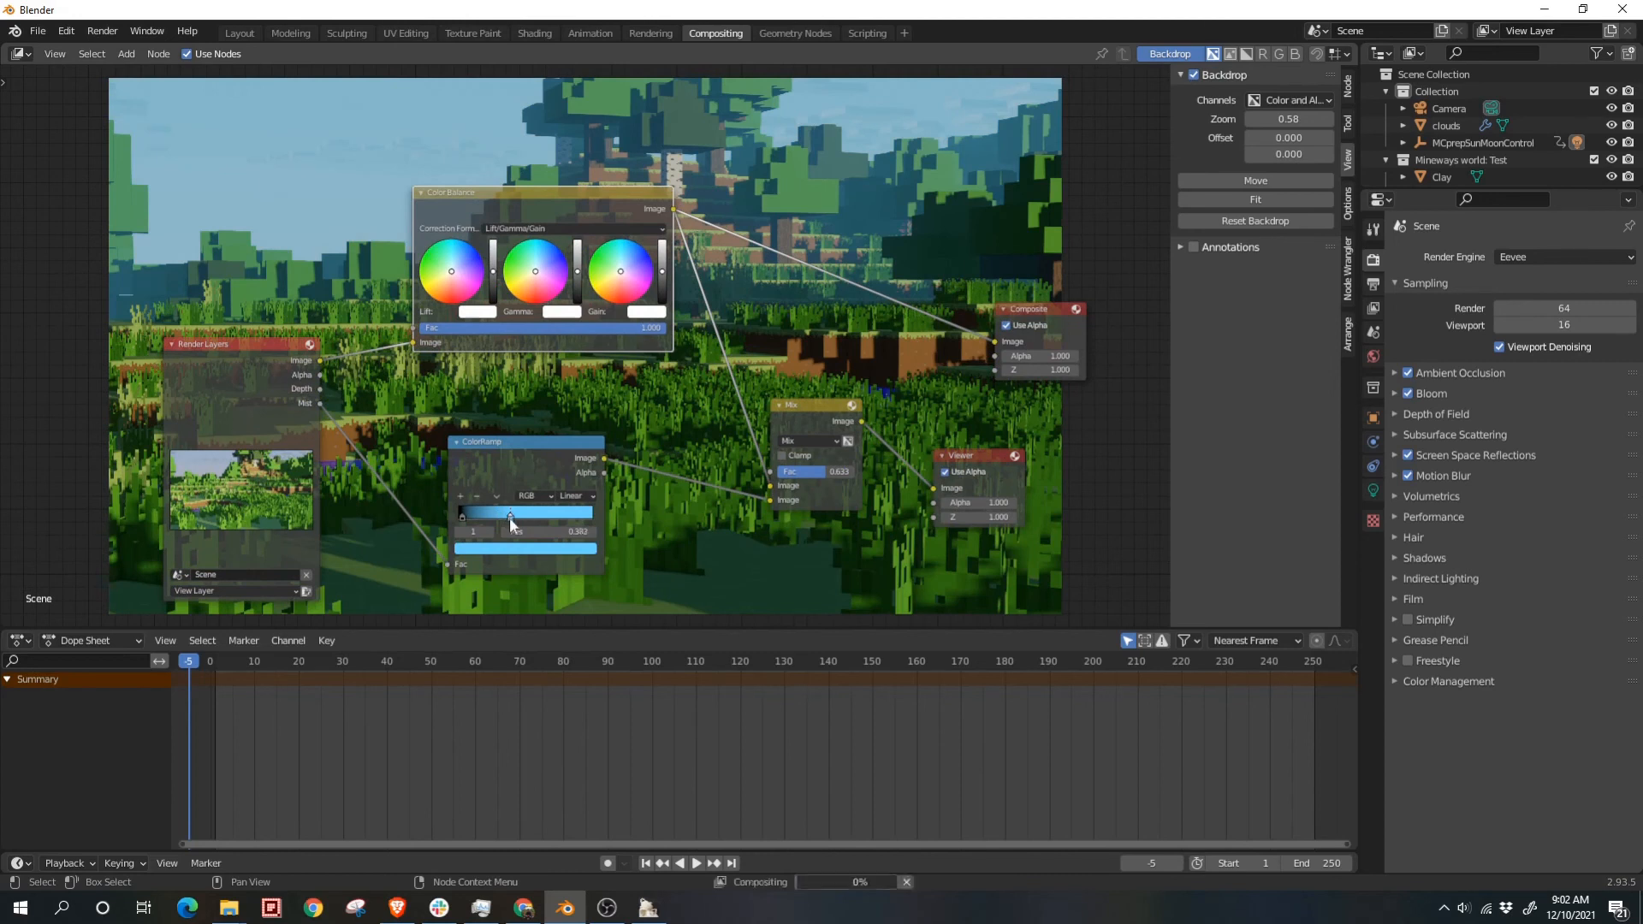
# Step: Move the ColorRamp's black stop to the start of the ramp and its blue stop to position 0.205
pyautogui.moveTo(510, 517)
pyautogui.mouseDown()
pyautogui.moveTo(598, 531)
pyautogui.moveTo(480, 516)
pyautogui.moveTo(508, 513)
pyautogui.mouseUp()
pyautogui.scroll(7, 490, 526)
pyautogui.moveTo(437, 541); pyautogui.dragTo(555, 313, button='middle')
pyautogui.scroll(2, 539, 365)
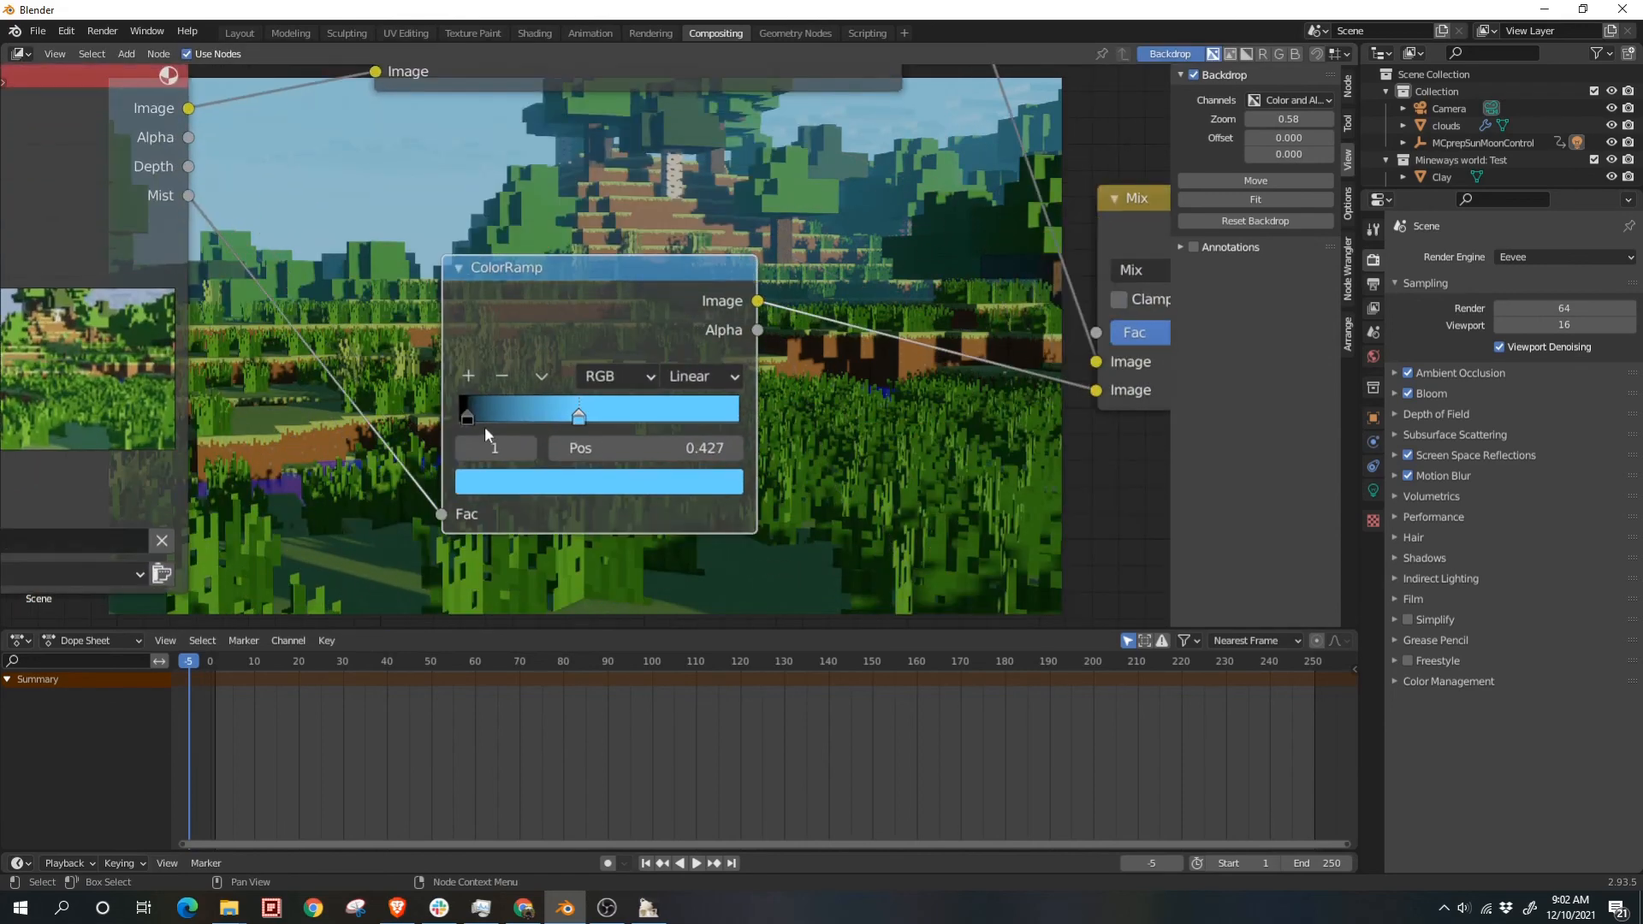
pyautogui.moveTo(468, 426); pyautogui.dragTo(459, 424)
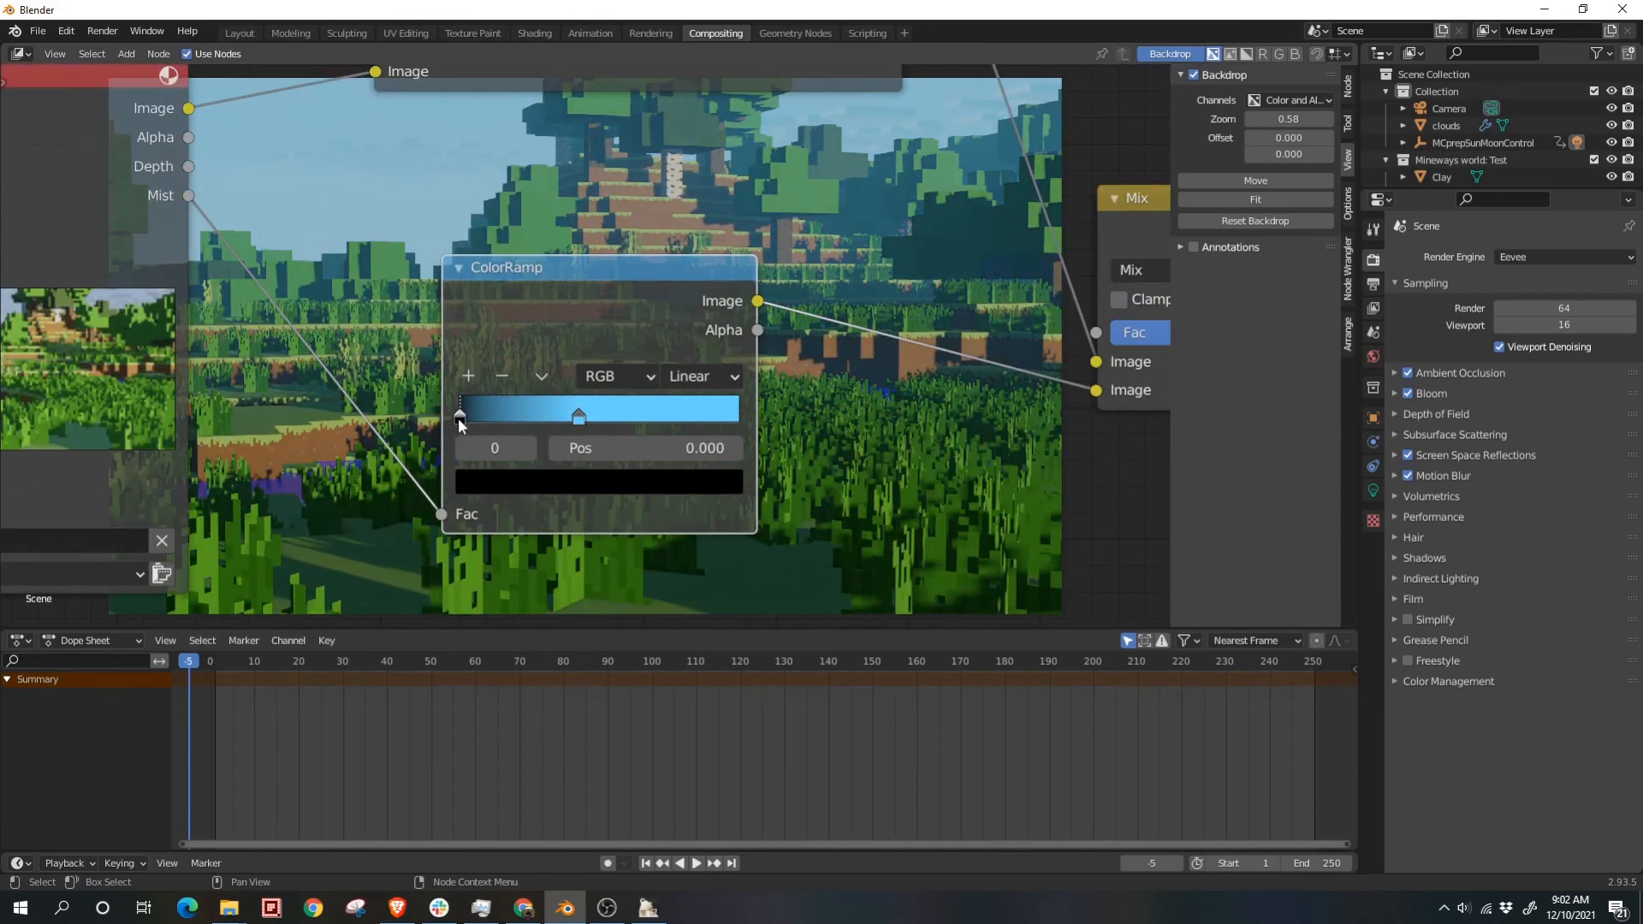
pyautogui.moveTo(580, 427); pyautogui.dragTo(514, 428)
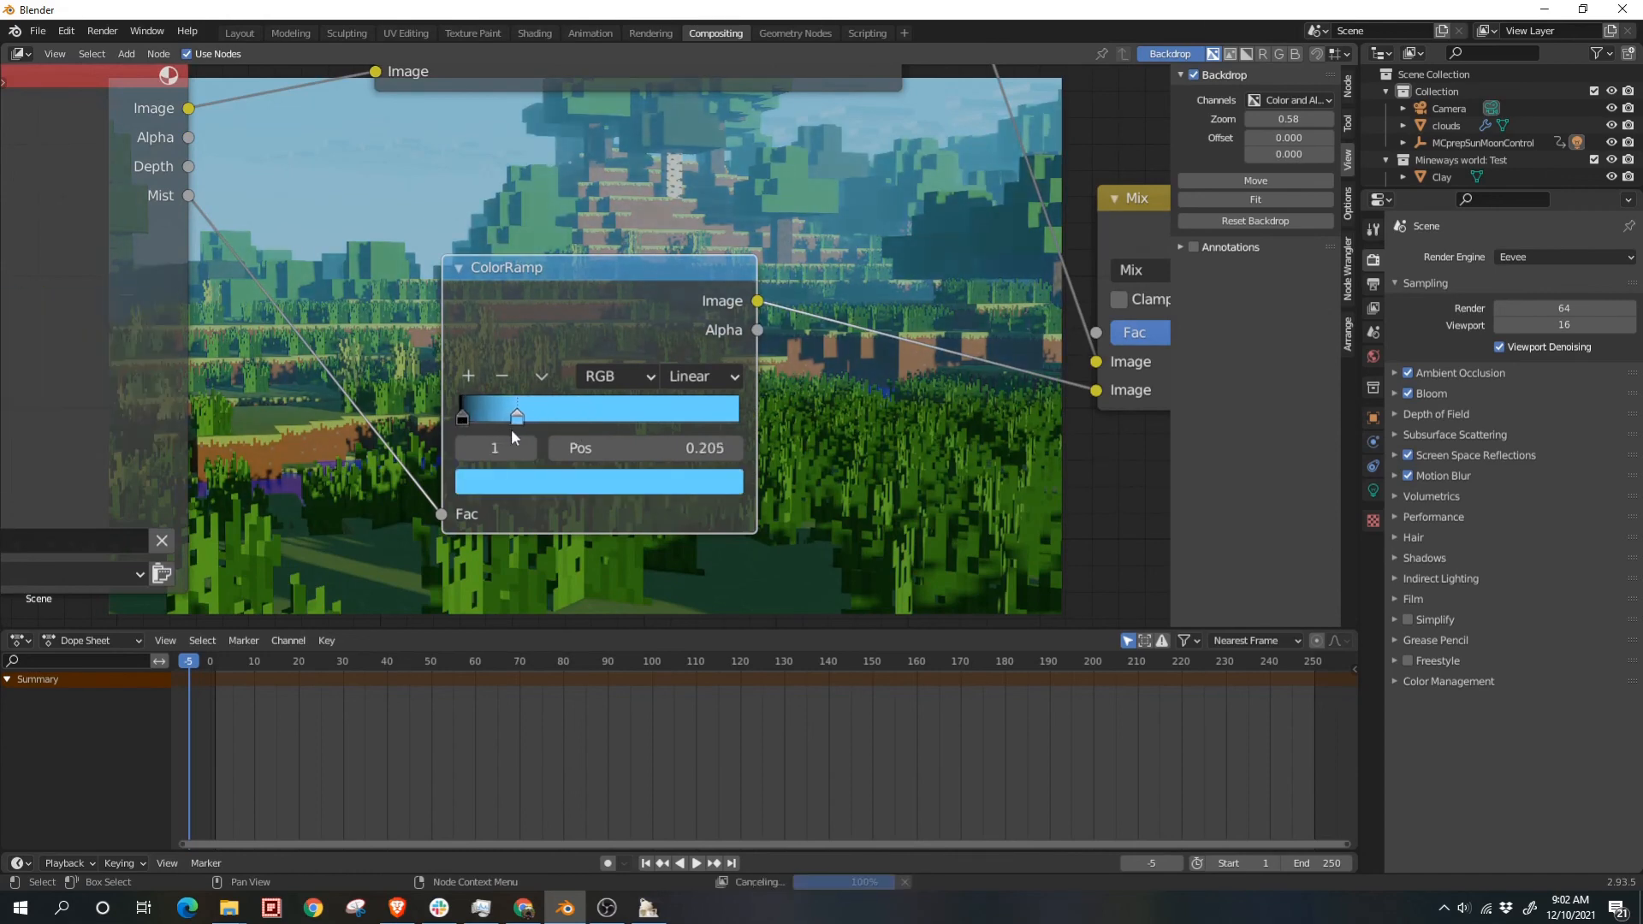
# Step: Tint the Color Balance node's lift and gamma slightly yellow-green and its gain slightly blue
pyautogui.scroll(-2, 738, 335)
pyautogui.scroll(-6, 738, 335)
pyautogui.moveTo(842, 279); pyautogui.dragTo(723, 447, button='middle')
pyautogui.moveTo(485, 335)
pyautogui.mouseDown()
pyautogui.moveTo(456, 334)
pyautogui.moveTo(607, 324)
pyautogui.mouseUp()
pyautogui.scroll(-4, 813, 321)
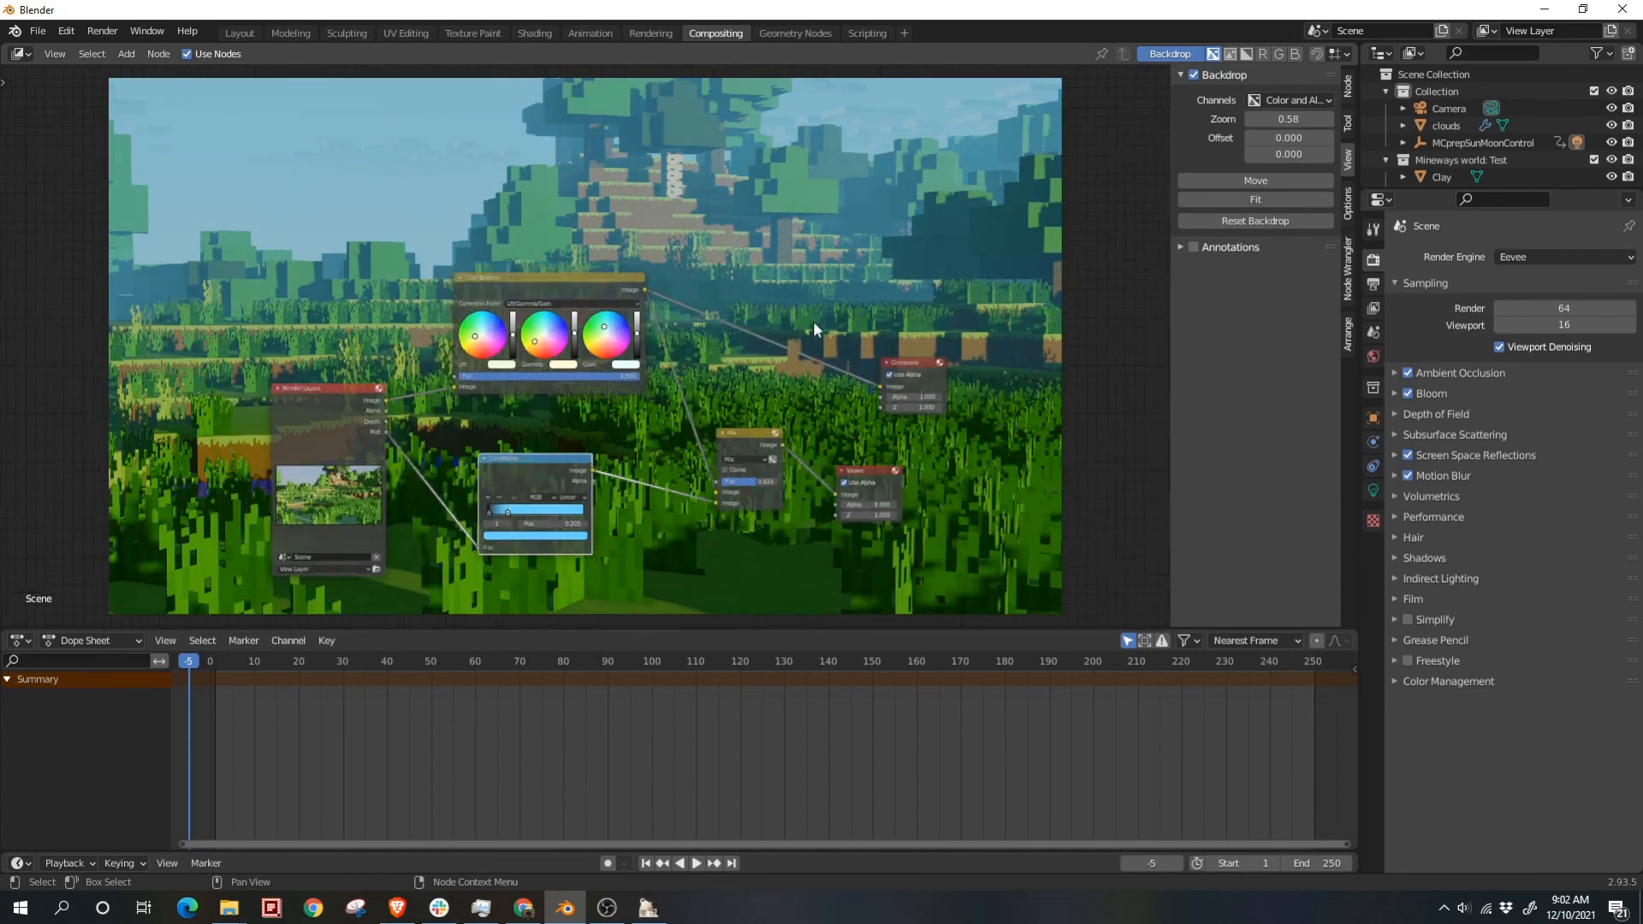
pyautogui.moveTo(741, 372); pyautogui.dragTo(852, 375, button='middle')
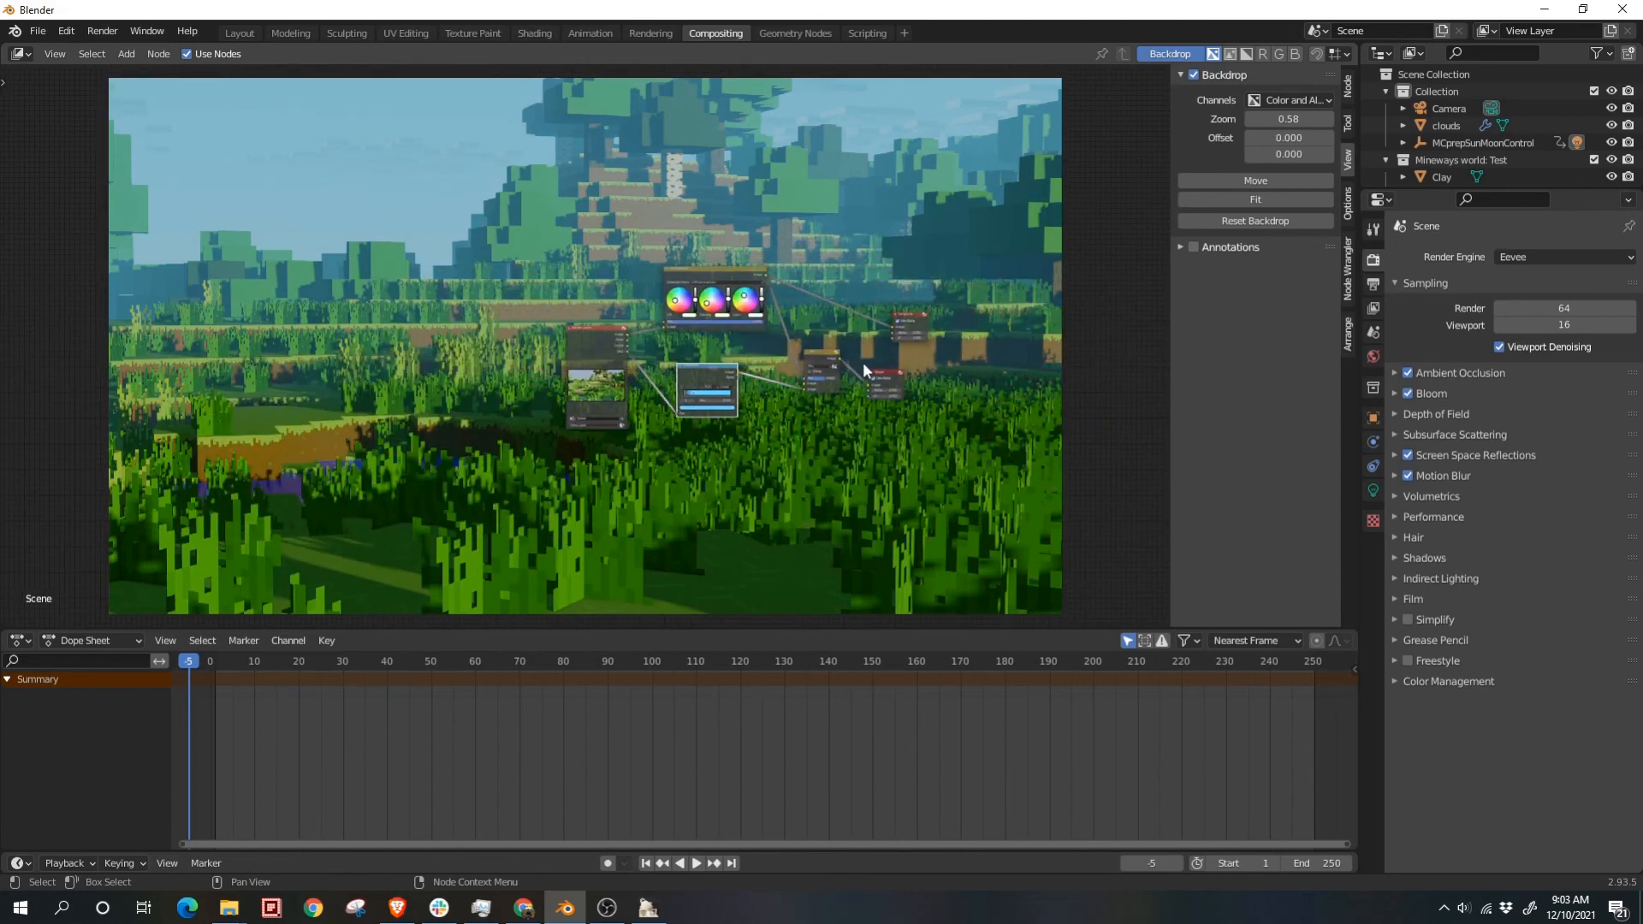
pyautogui.scroll(1, 862, 362)
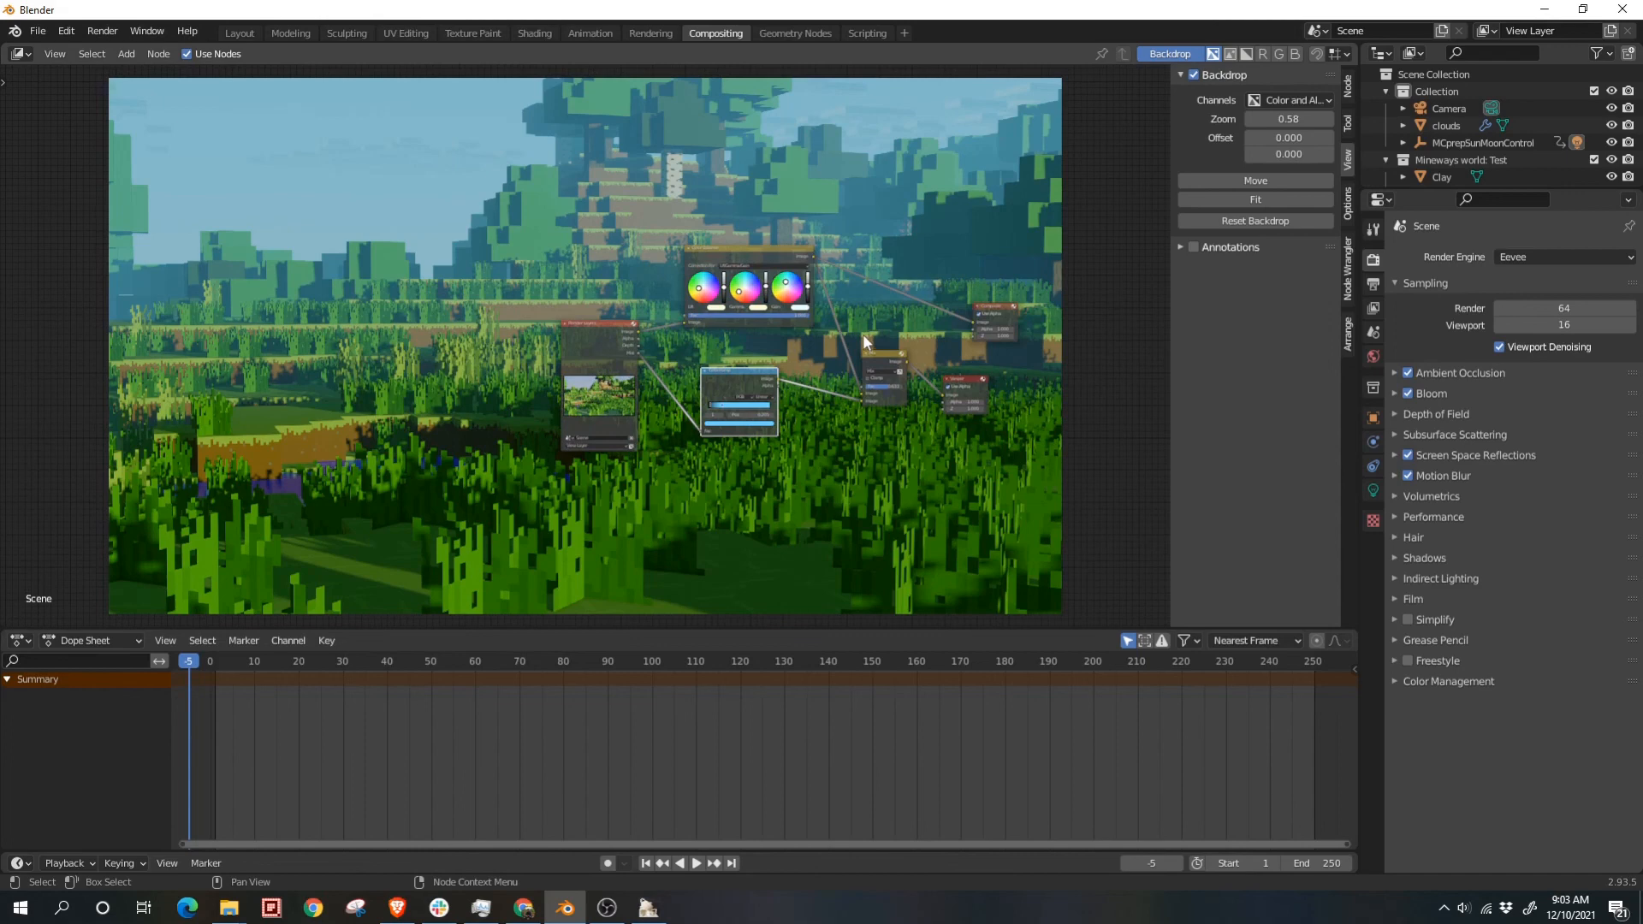
pyautogui.scroll(2, 779, 334)
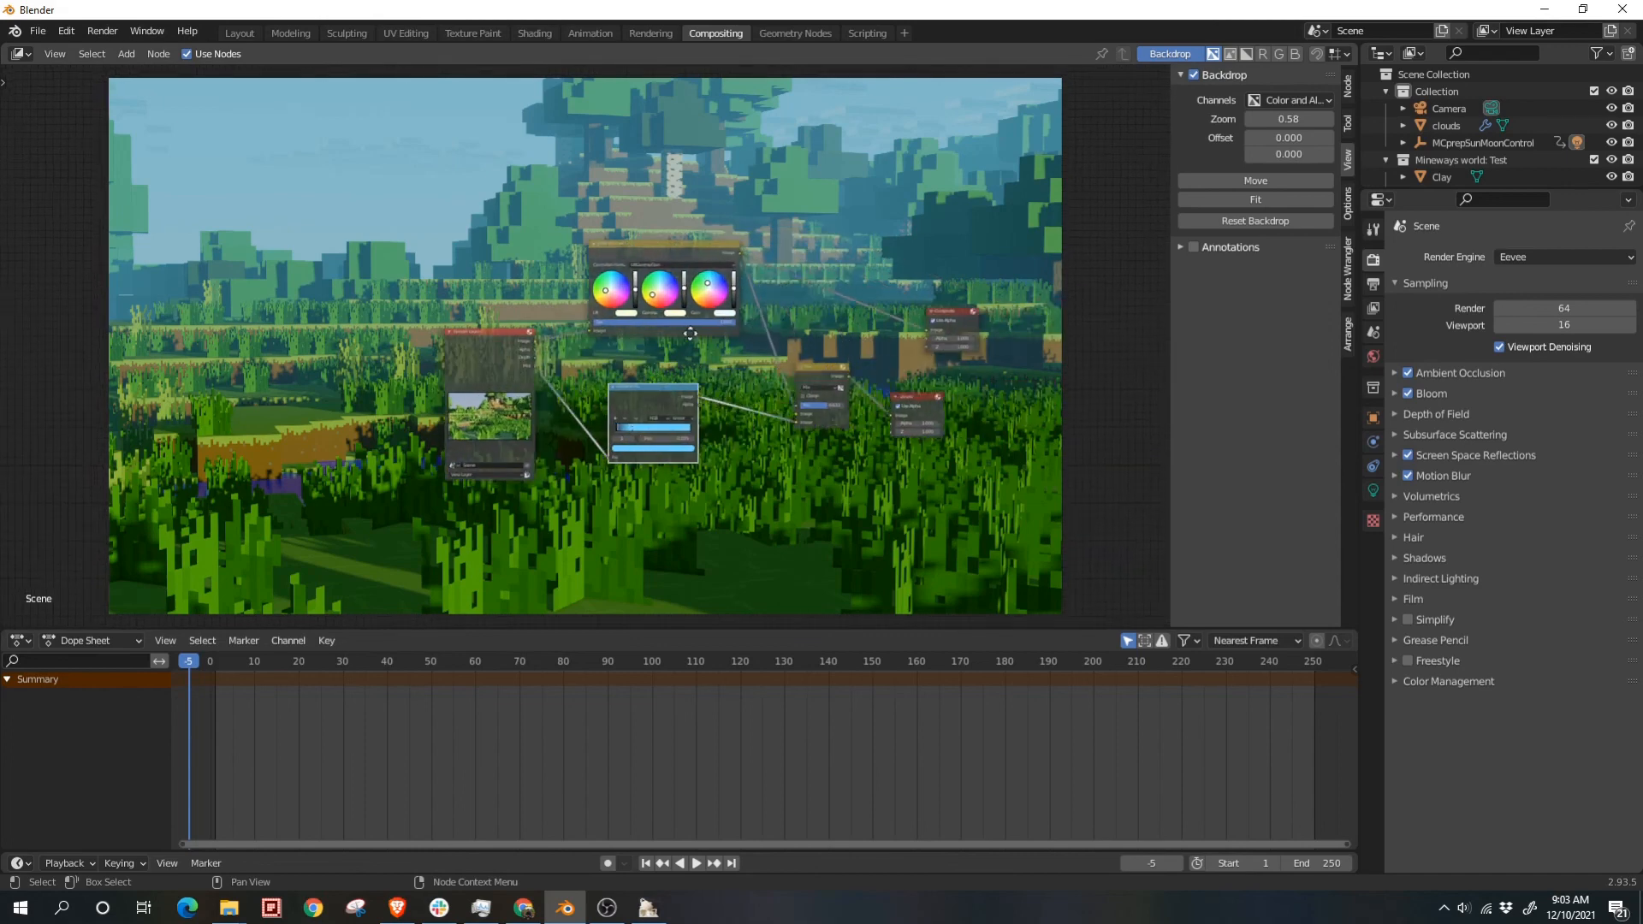